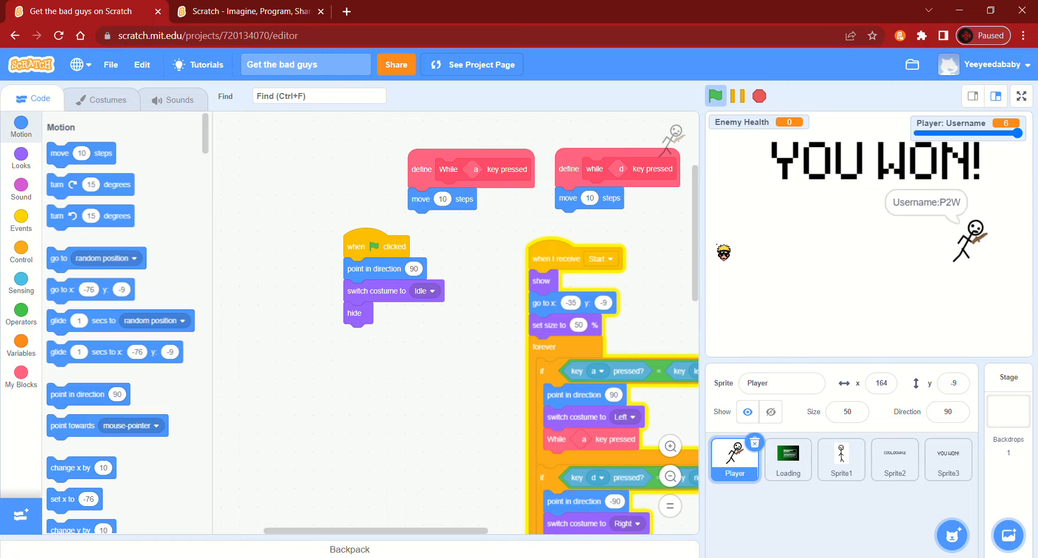
Playtest the finished game by running the Player sprite back and forth across the stage and triggering the cooldown
{"action": "key", "text": "d"}
{"action": "key", "text": "a"}
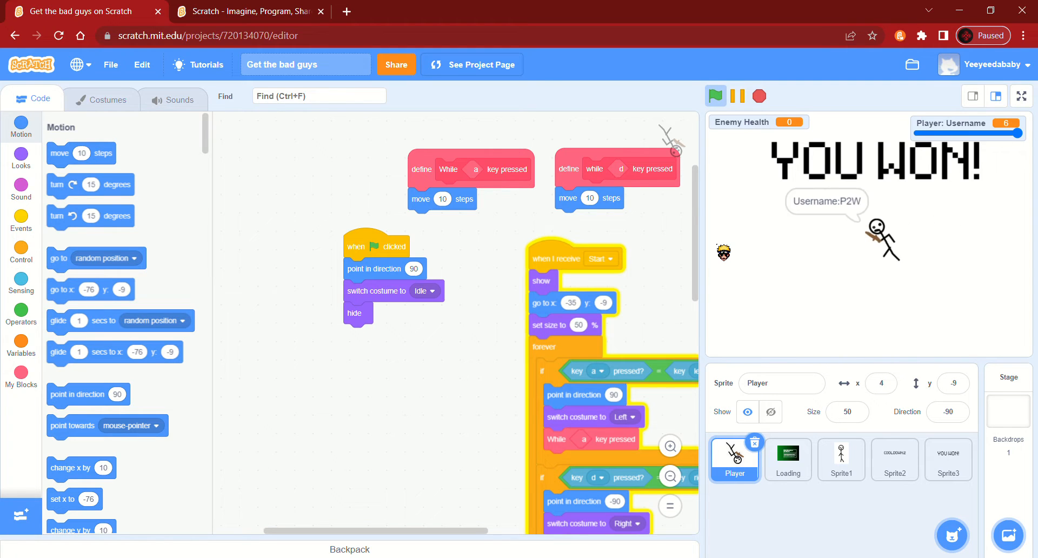
{"action": "key", "text": "d"}
{"action": "key", "text": "a"}
{"action": "key", "text": "d"}
{"action": "key", "text": "a"}
{"action": "key", "text": "d"}
{"action": "key", "text": "d"}
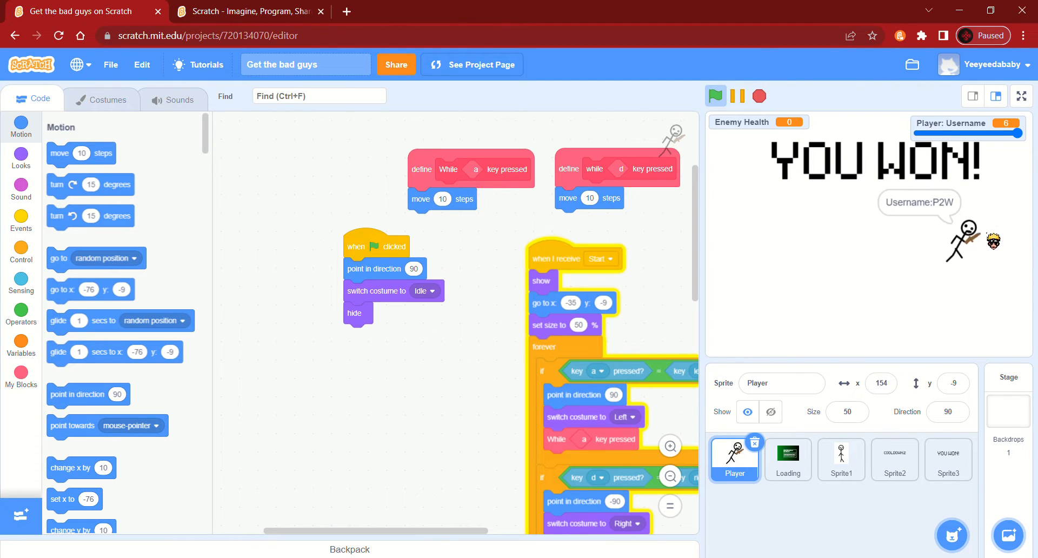
{"action": "key", "text": "a"}
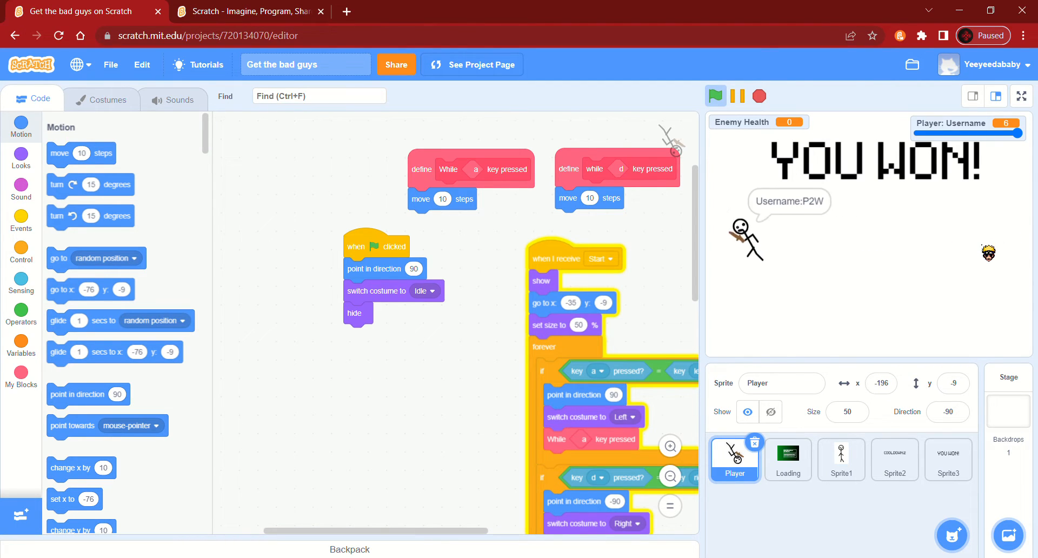
{"action": "key", "text": "d"}
{"action": "key", "text": "a"}
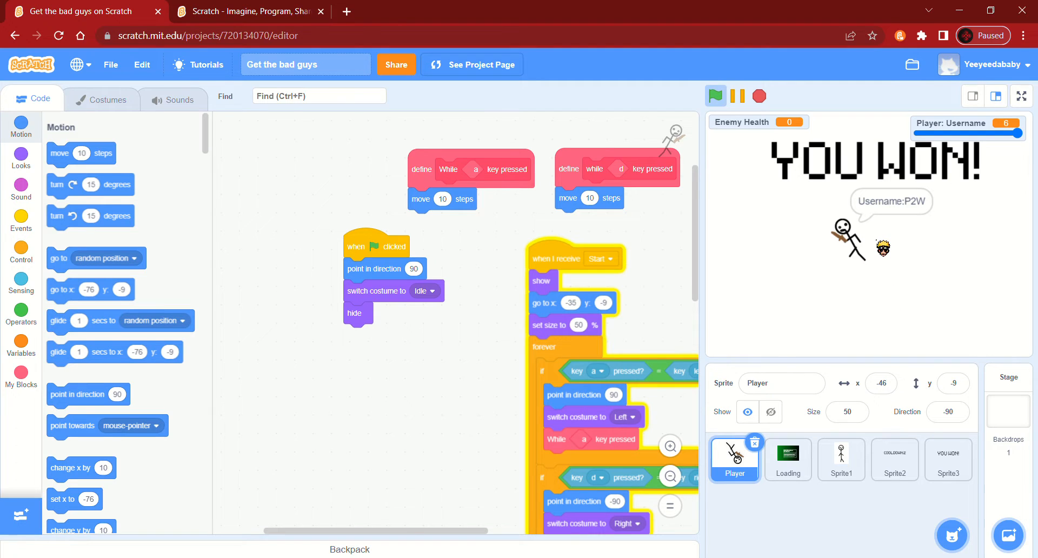
{"action": "key", "text": "d"}
{"action": "key", "text": "a"}
{"action": "key", "text": "d"}
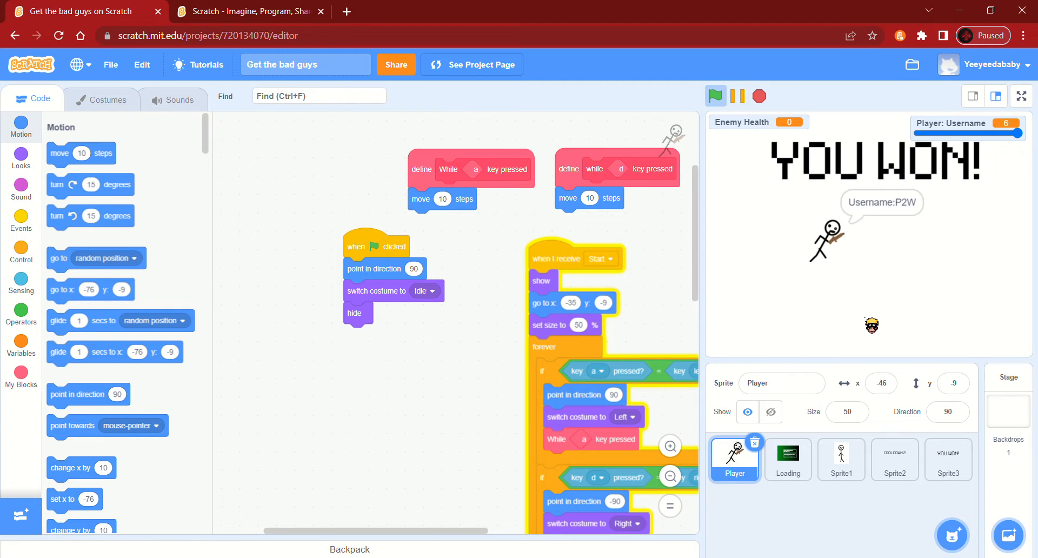
{"action": "key", "text": "a"}
{"action": "key", "text": "d"}
{"action": "key", "text": "a"}
{"action": "key", "text": "d"}
{"action": "key", "text": "a"}
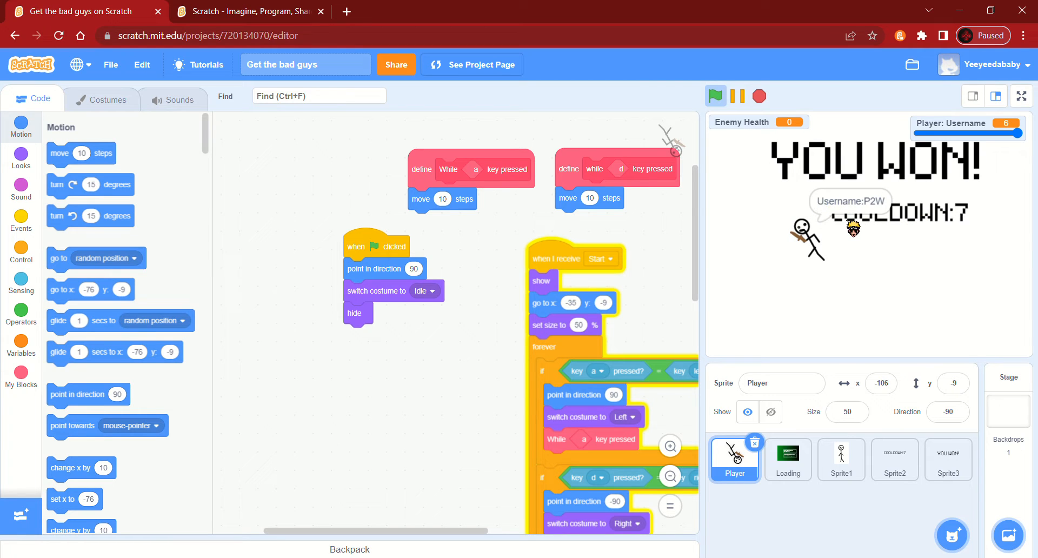
{"action": "left_click", "coordinate": [852, 220]}
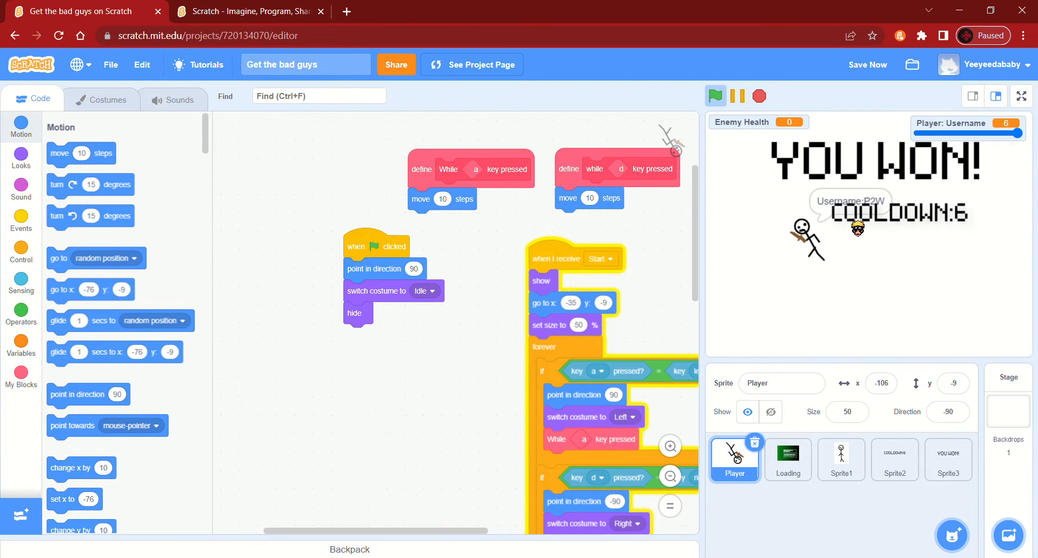
{"action": "key", "text": "d"}
{"action": "key", "text": "a"}
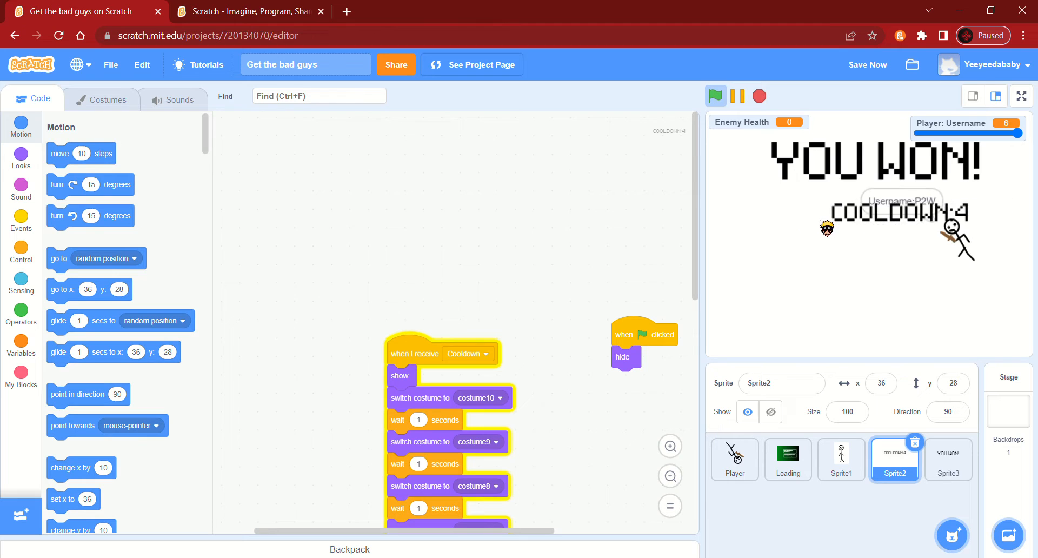
{"action": "key", "text": "d"}
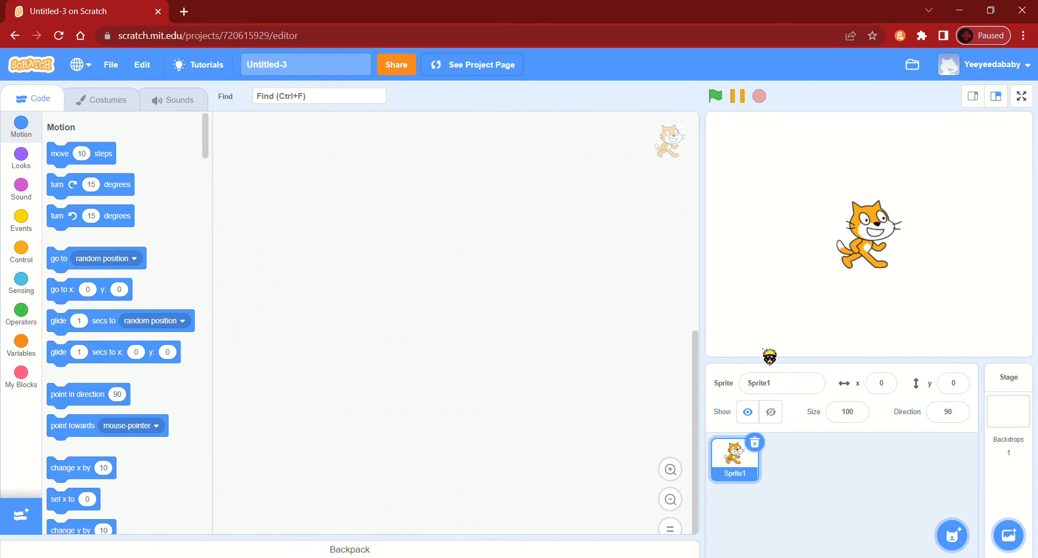
Delete the cat drawing from costume1 and set the paint fill to none
{"action": "left_click", "coordinate": [107, 101]}
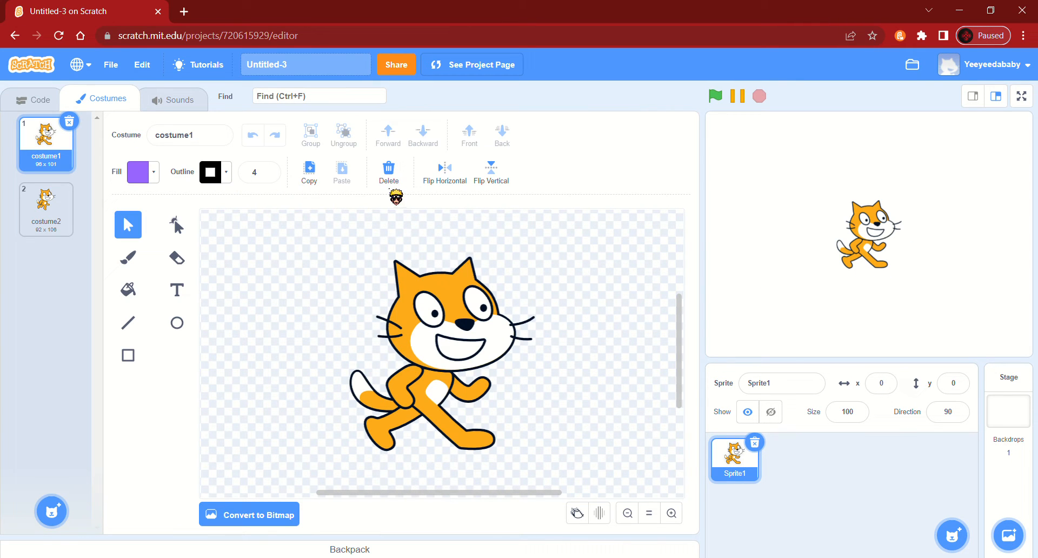
{"action": "left_click", "coordinate": [399, 182]}
{"action": "left_click", "coordinate": [628, 512]}
{"action": "left_click", "coordinate": [627, 512]}
{"action": "left_click", "coordinate": [627, 512]}
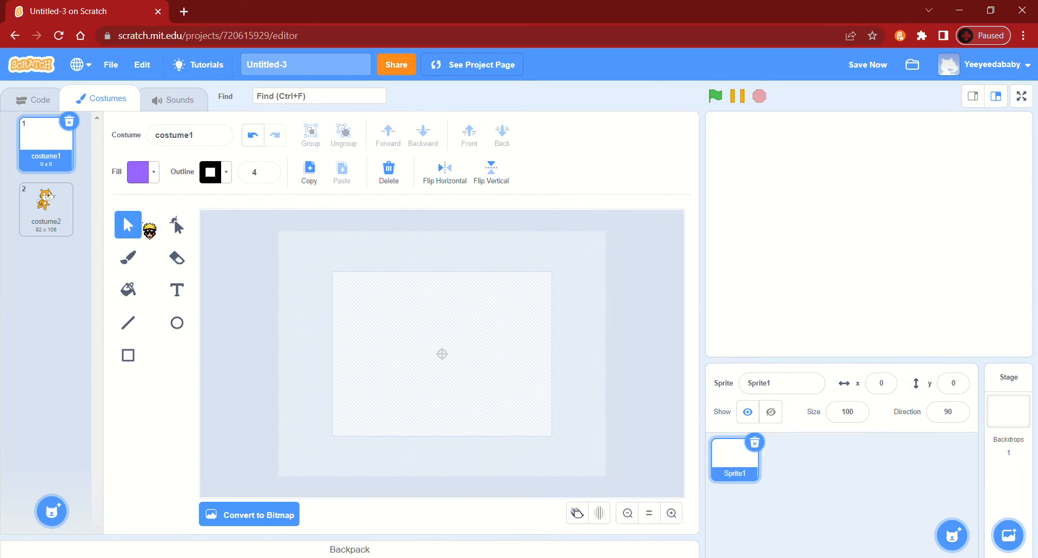
{"action": "left_click", "coordinate": [153, 172]}
{"action": "left_click", "coordinate": [89, 354]}
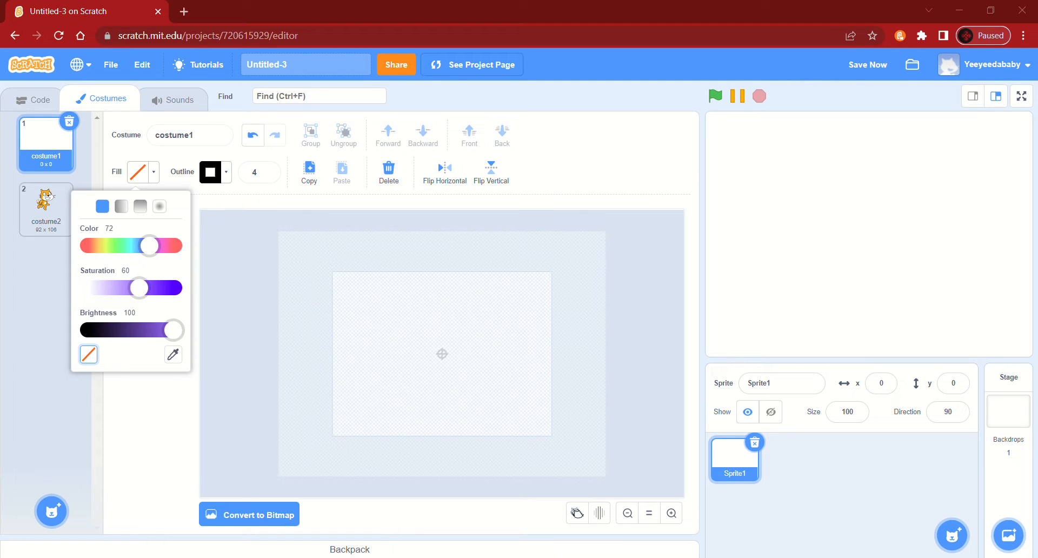
Rename the emptied costume as Idle and delete the remaining cat costume, costume2
{"action": "left_click", "coordinate": [212, 141]}
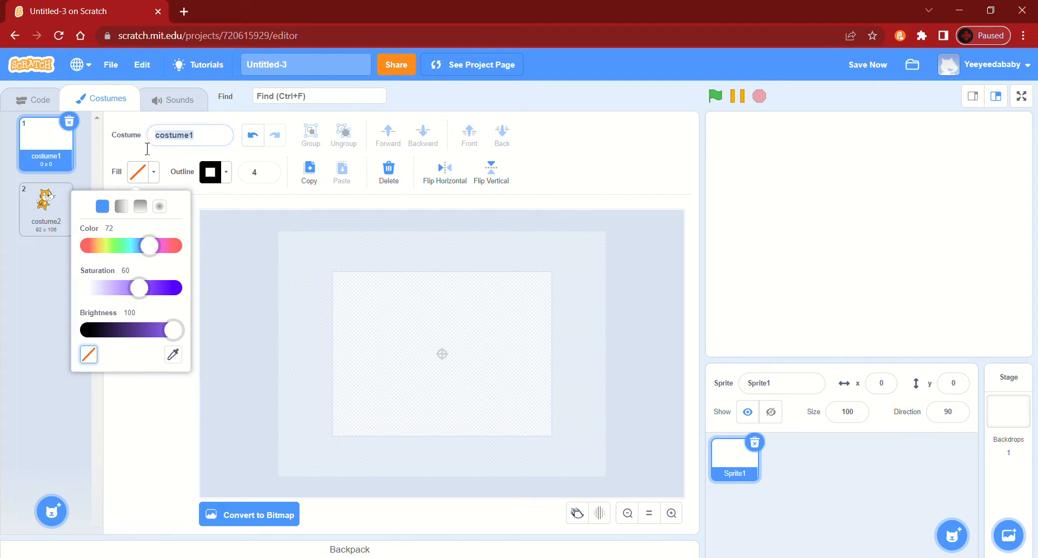
{"action": "type", "text": "Idle"}
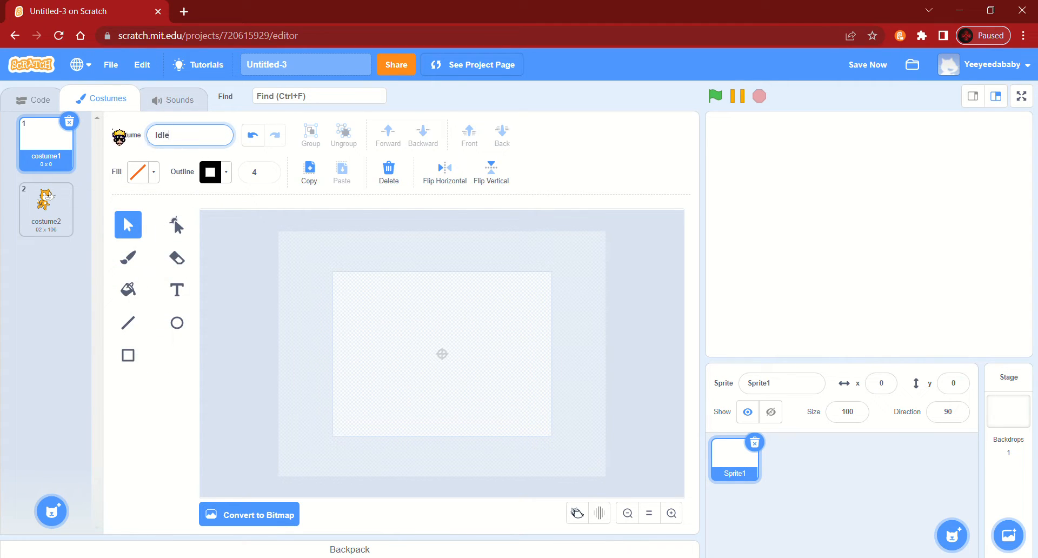
{"action": "key", "text": "Return"}
{"action": "left_click", "coordinate": [68, 193]}
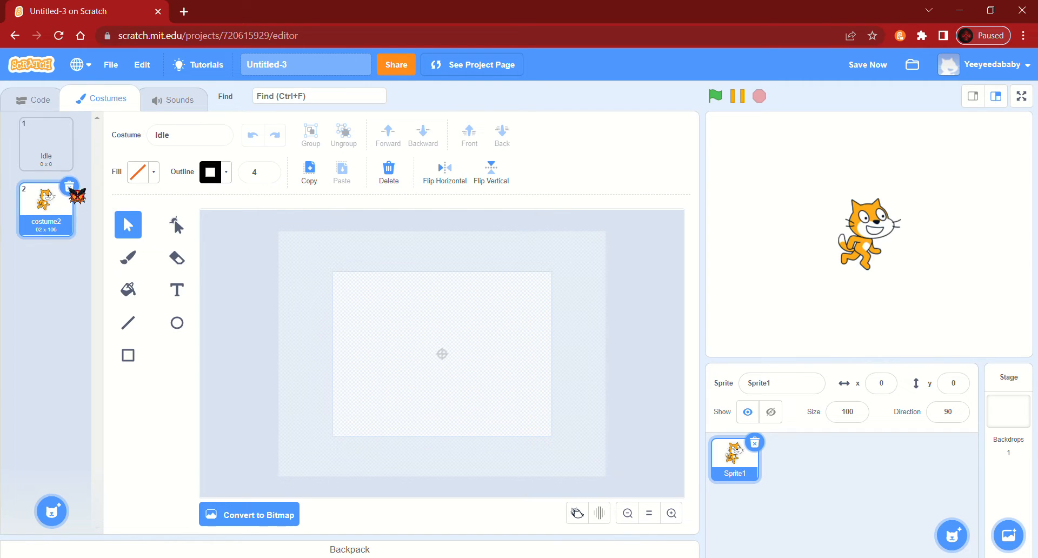
{"action": "left_click", "coordinate": [70, 187]}
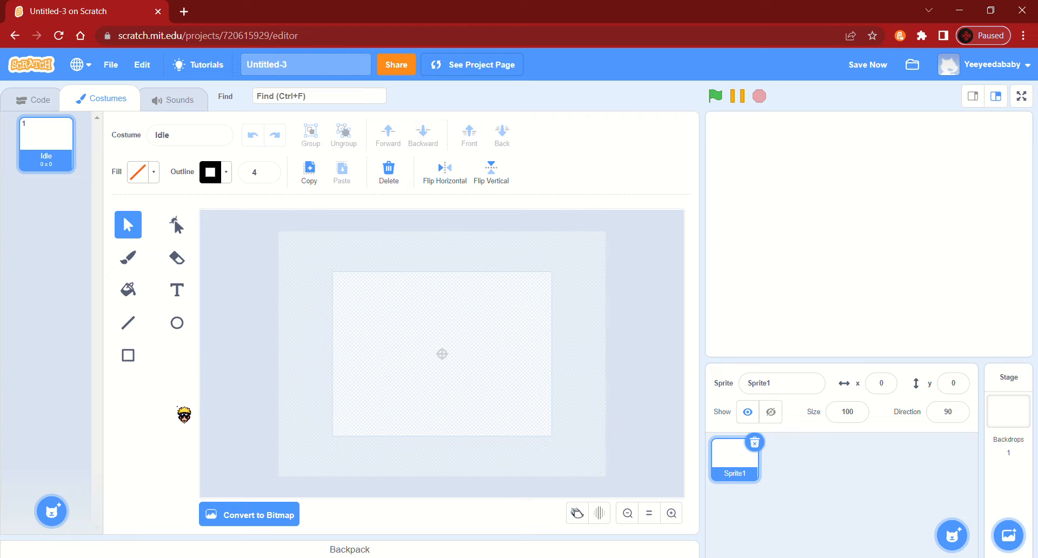
Draw an unfilled black circle for the head just above the canvas centre with an outline width of 10
{"action": "left_click", "coordinate": [177, 324]}
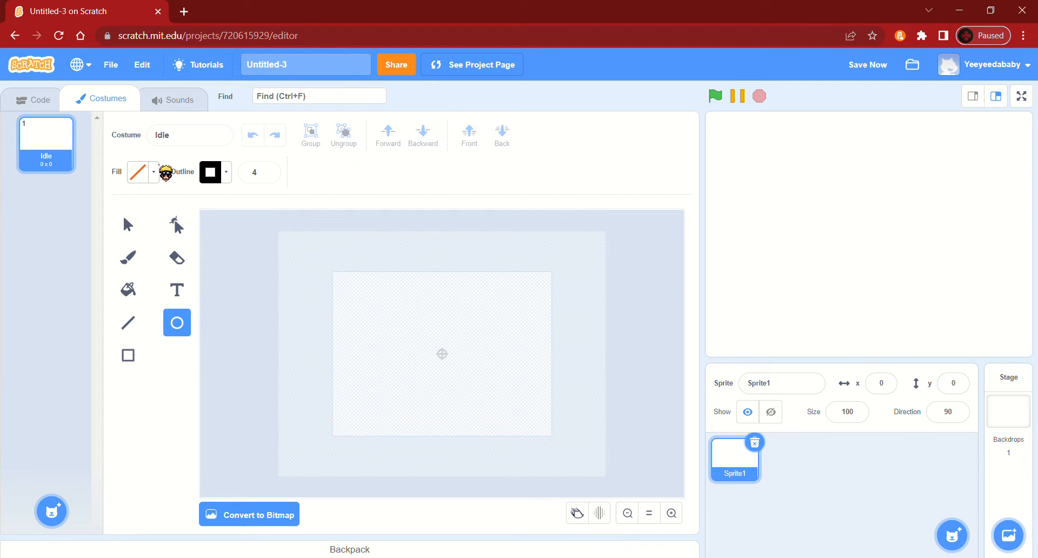
{"action": "left_click", "coordinate": [260, 186]}
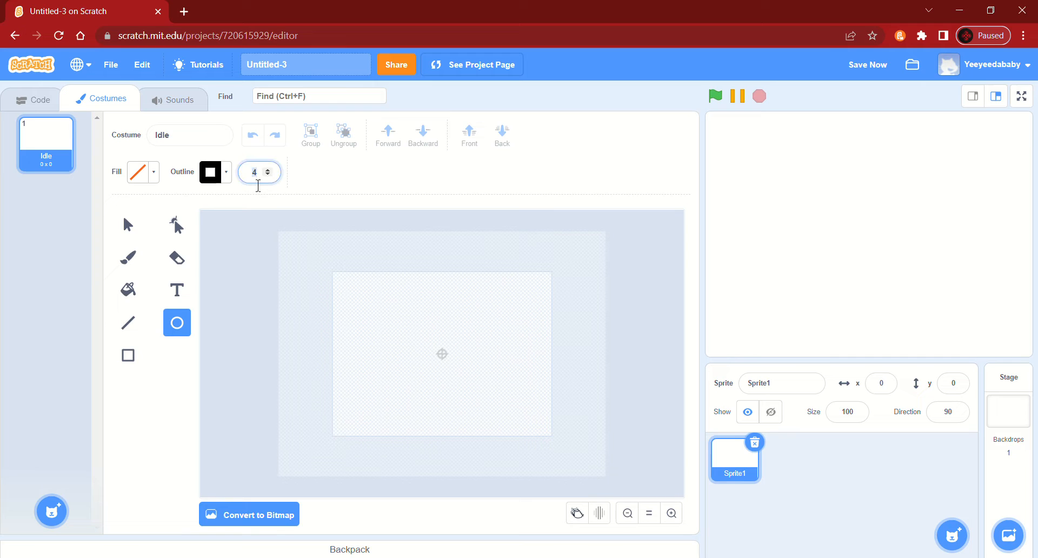
{"action": "key", "text": "BackSpace"}
{"action": "type", "text": "10"}
{"action": "left_click_drag", "start_coordinate": [426, 327], "coordinate": [452, 354]}
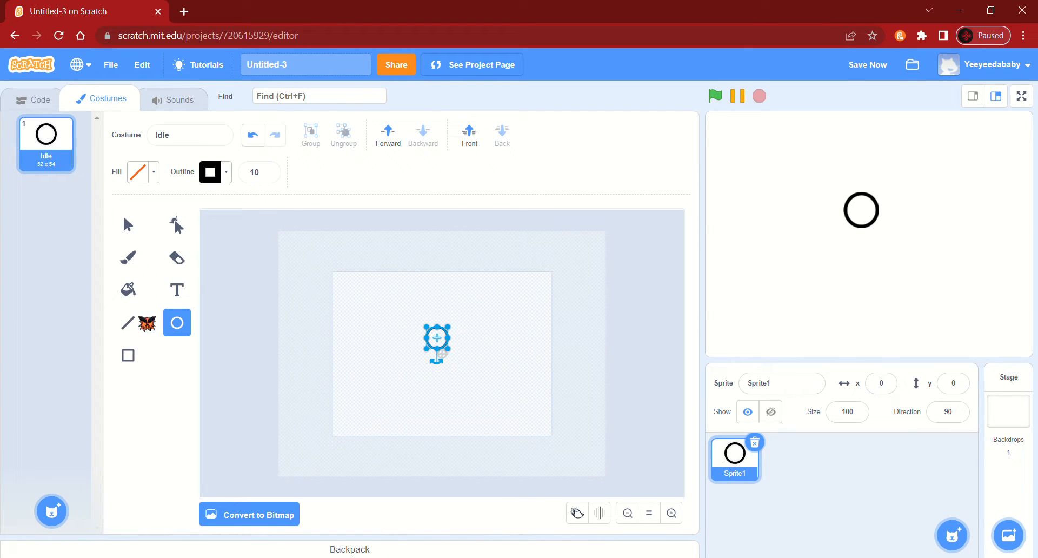
Draw two small oval eyes and a flat oval mouth inside the head circle
{"action": "left_click", "coordinate": [440, 342]}
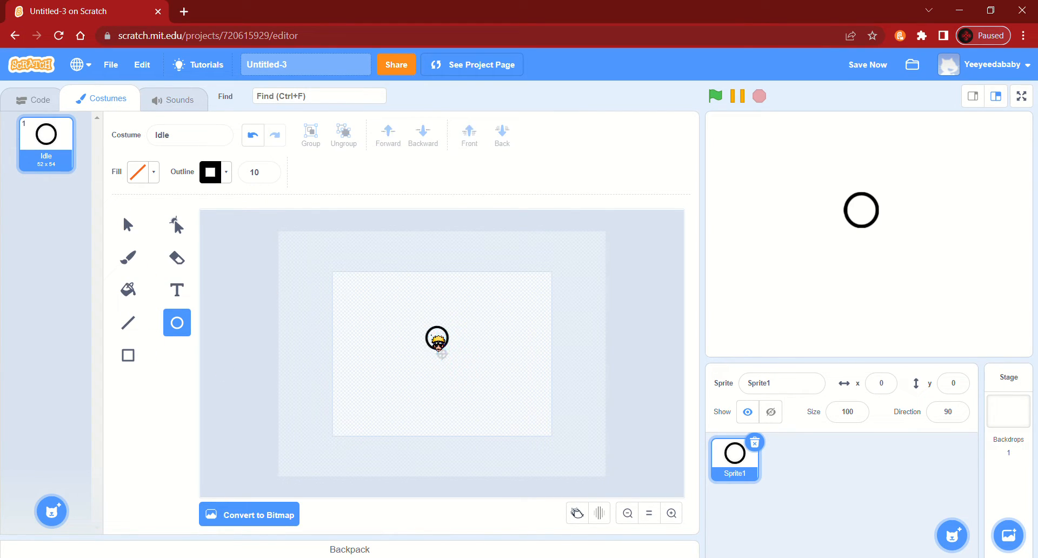
{"action": "left_click_drag", "start_coordinate": [435, 337], "coordinate": [434, 338]}
{"action": "left_click_drag", "start_coordinate": [441, 335], "coordinate": [446, 346]}
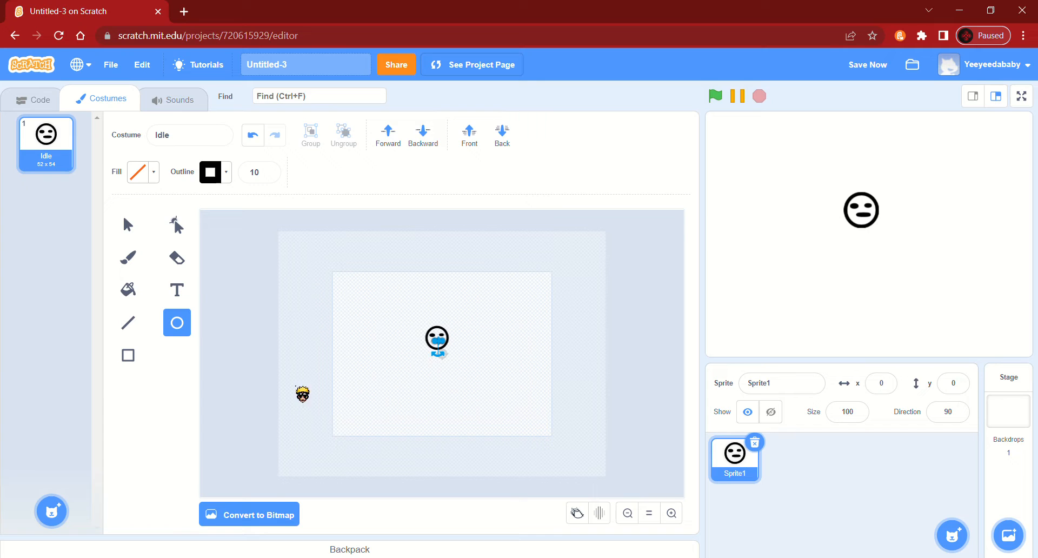
Draw straight lines below the head for the stick figure's body, two legs and two arms
{"action": "left_click", "coordinate": [128, 323]}
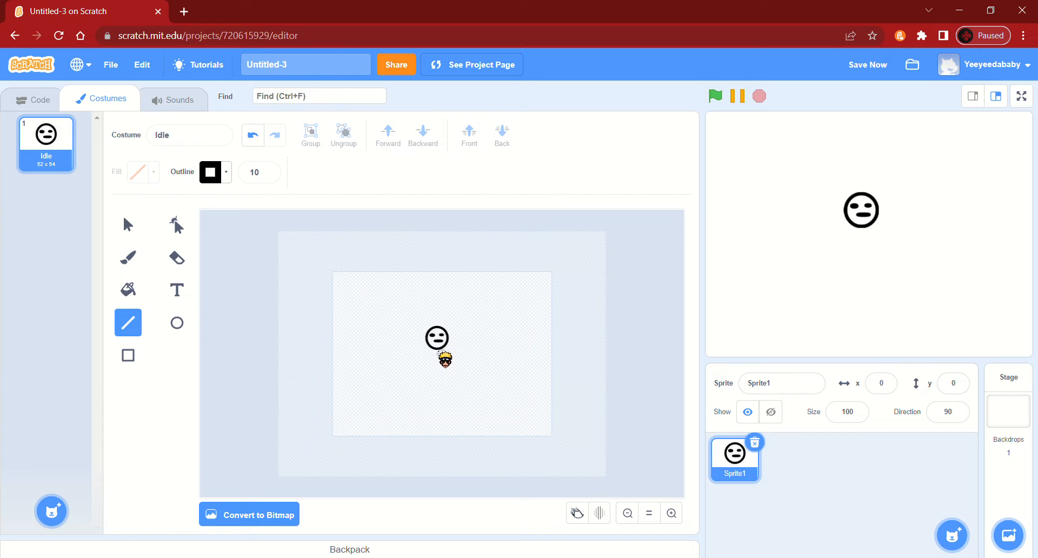
{"action": "mouse_move", "coordinate": [437, 349]}
{"action": "left_mouse_down"}
{"action": "mouse_move", "coordinate": [437, 398]}
{"action": "mouse_move", "coordinate": [437, 389]}
{"action": "mouse_move", "coordinate": [427, 406]}
{"action": "mouse_move", "coordinate": [443, 404]}
{"action": "left_mouse_up"}
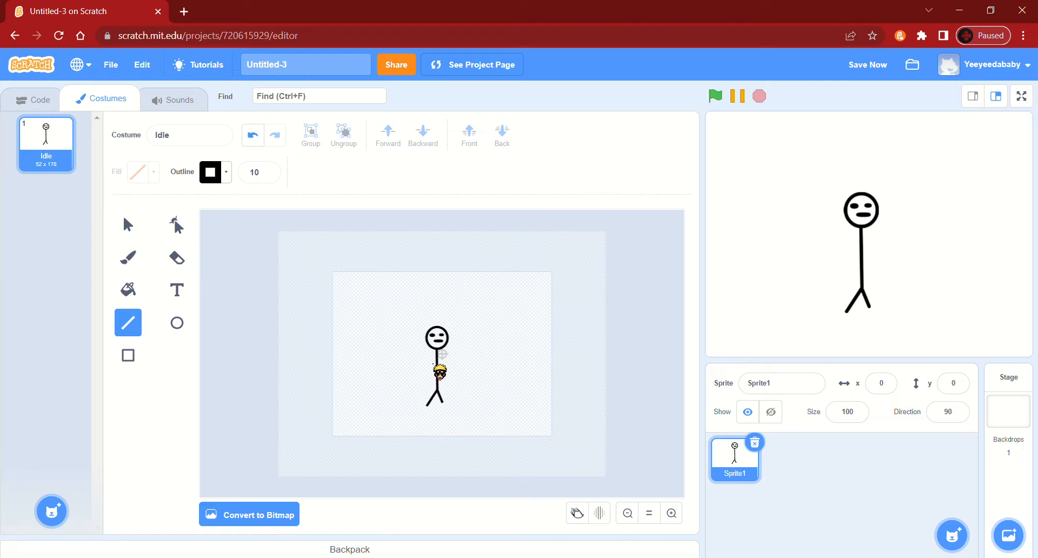
{"action": "mouse_move", "coordinate": [437, 361]}
{"action": "left_mouse_down"}
{"action": "mouse_move", "coordinate": [426, 379]}
{"action": "mouse_move", "coordinate": [447, 373]}
{"action": "left_mouse_up"}
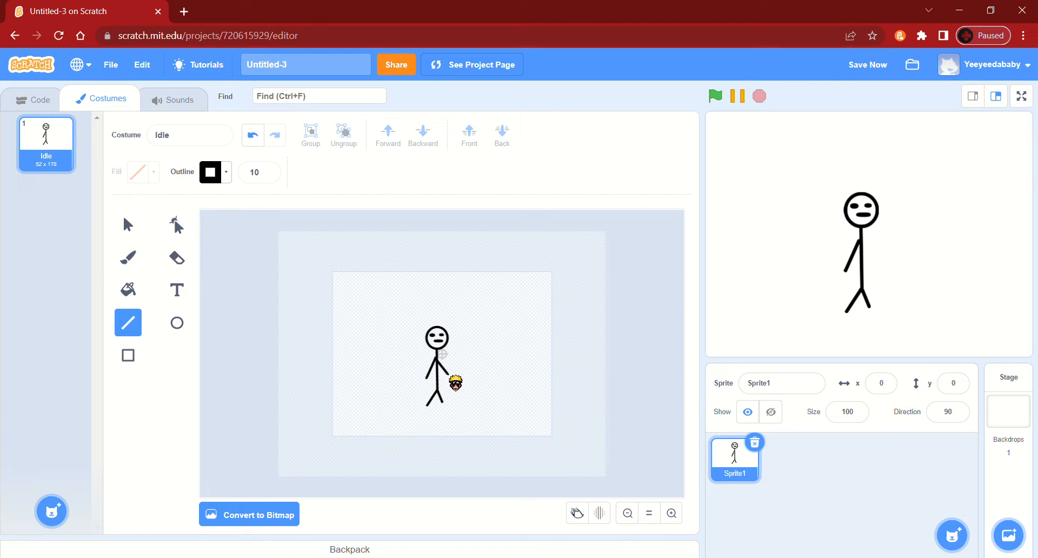
Set the outline to none and the fill to a dark brown with colour 9 and saturation 100
{"action": "left_click", "coordinate": [128, 224]}
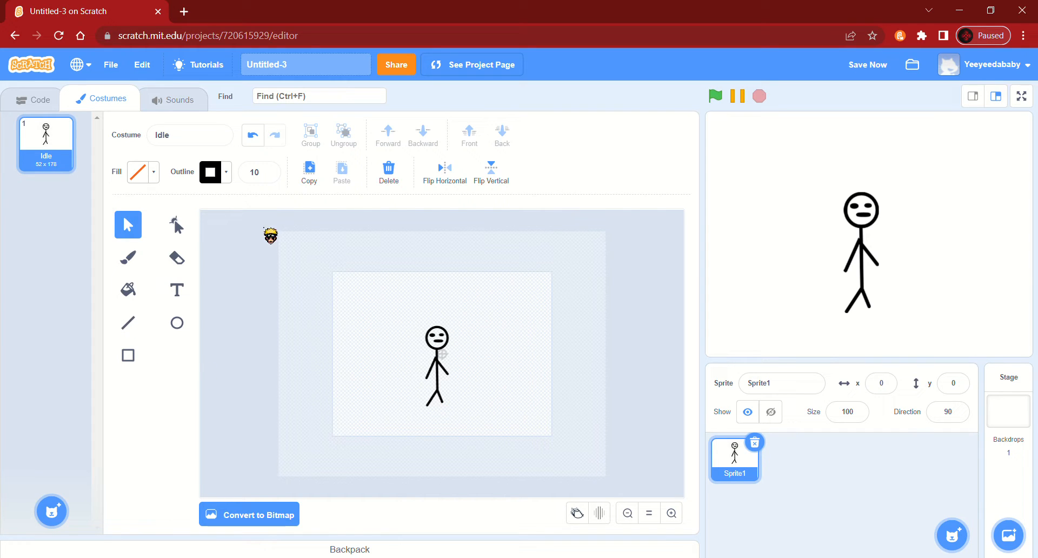
{"action": "left_click", "coordinate": [151, 173]}
{"action": "left_click", "coordinate": [227, 174]}
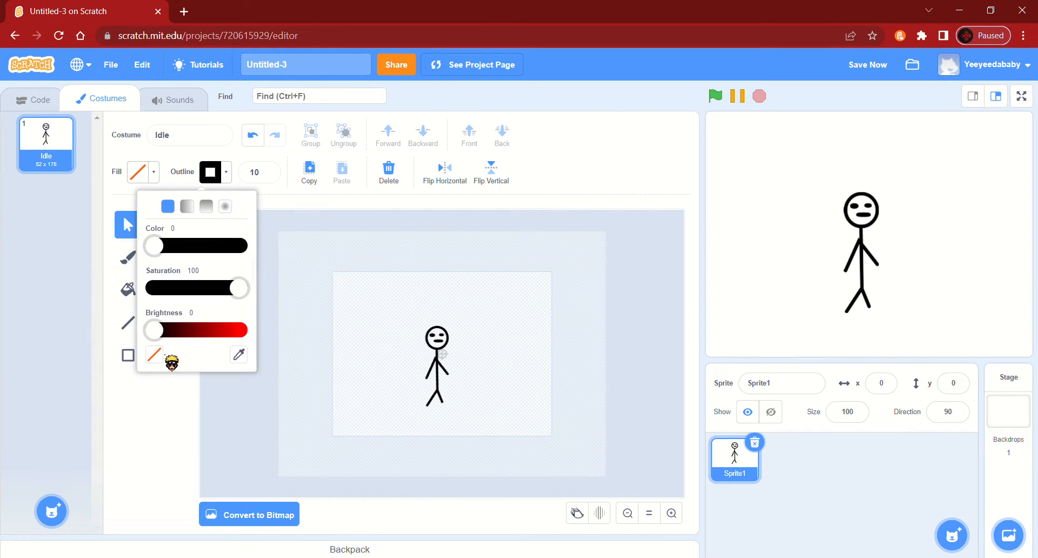
{"action": "left_click", "coordinate": [154, 355]}
{"action": "left_click", "coordinate": [153, 174]}
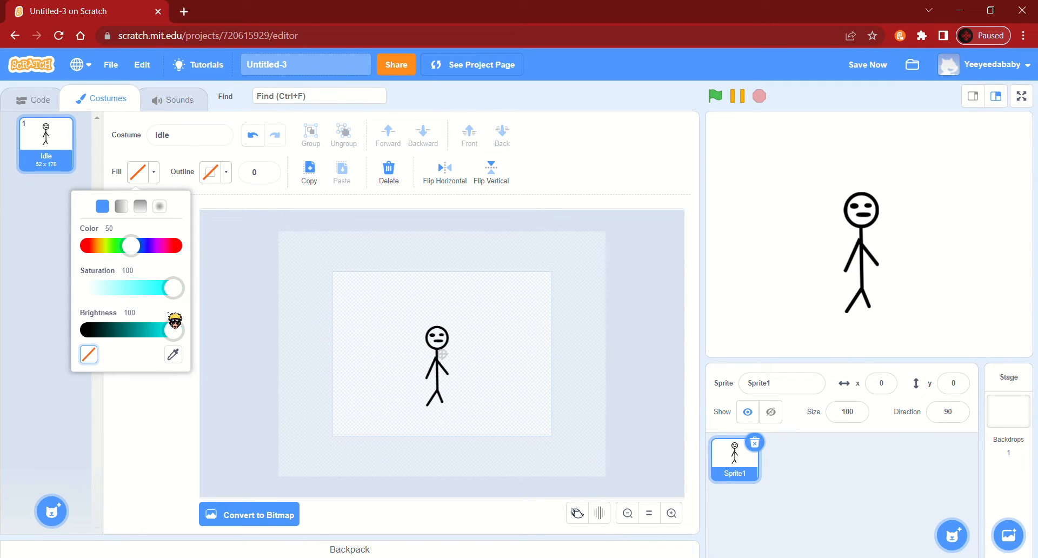
{"action": "left_click_drag", "start_coordinate": [137, 247], "coordinate": [98, 253]}
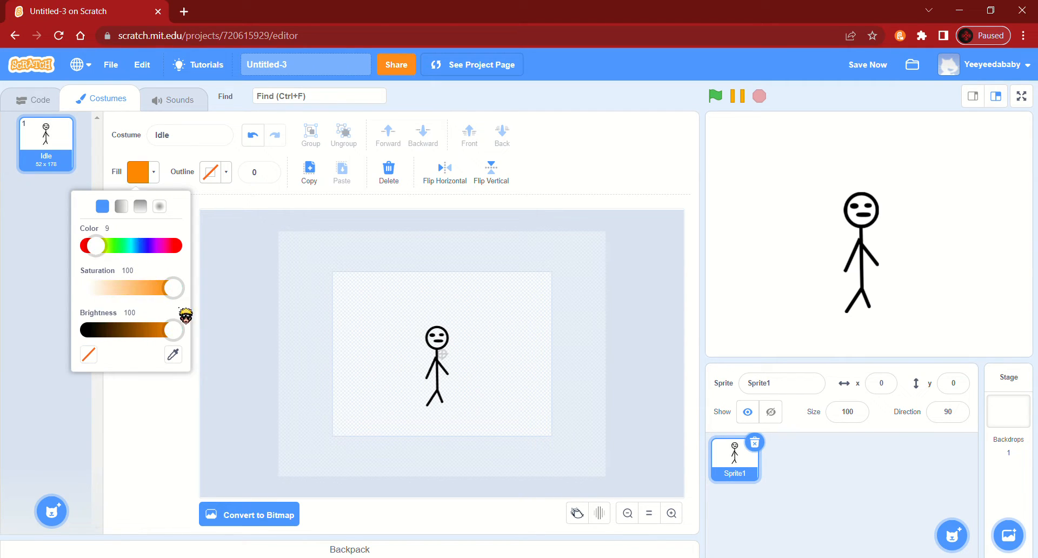
{"action": "left_click_drag", "start_coordinate": [175, 336], "coordinate": [141, 334]}
{"action": "left_click", "coordinate": [136, 380]}
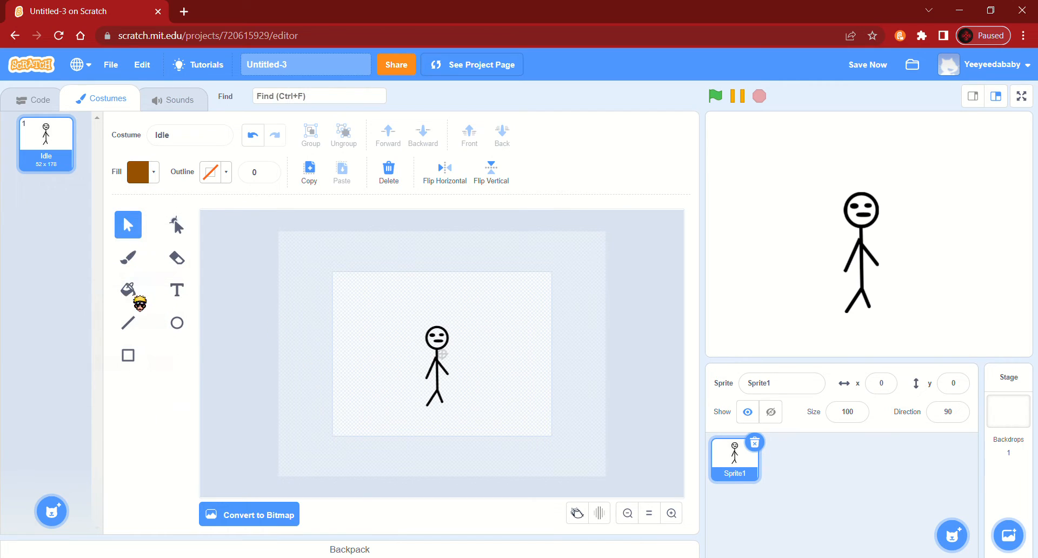
Paint a brown wooden sword with blade, crossguard and handle at the figure's right-hand arm using brush size 10
{"action": "left_click", "coordinate": [128, 258]}
{"action": "left_click", "coordinate": [672, 513]}
{"action": "left_click", "coordinate": [672, 513]}
{"action": "left_click", "coordinate": [672, 513]}
{"action": "left_click", "coordinate": [673, 513]}
{"action": "mouse_move", "coordinate": [482, 471]}
{"action": "left_mouse_down"}
{"action": "mouse_move", "coordinate": [466, 441]}
{"action": "mouse_move", "coordinate": [514, 437]}
{"action": "mouse_move", "coordinate": [495, 478]}
{"action": "mouse_move", "coordinate": [485, 371]}
{"action": "mouse_move", "coordinate": [499, 437]}
{"action": "mouse_move", "coordinate": [478, 406]}
{"action": "mouse_move", "coordinate": [486, 331]}
{"action": "mouse_move", "coordinate": [500, 413]}
{"action": "left_mouse_up"}
{"action": "mouse_move", "coordinate": [503, 450]}
{"action": "left_mouse_down"}
{"action": "mouse_move", "coordinate": [489, 377]}
{"action": "mouse_move", "coordinate": [508, 455]}
{"action": "mouse_move", "coordinate": [494, 454]}
{"action": "left_mouse_up"}
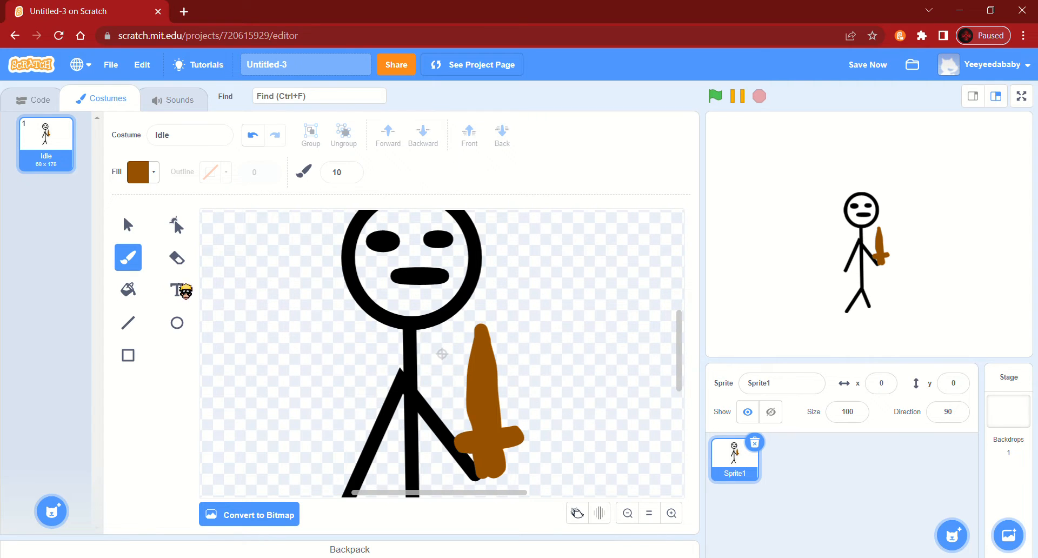
Duplicate the Idle costume and rename the duplicate as Right
{"action": "scroll", "coordinate": [425, 375], "scroll_direction": "down", "scroll_amount": 5}
{"action": "scroll", "coordinate": [463, 352], "scroll_direction": "down", "scroll_amount": 2}
{"action": "scroll", "coordinate": [465, 354], "scroll_direction": "up", "scroll_amount": 4}
{"action": "left_click", "coordinate": [630, 515]}
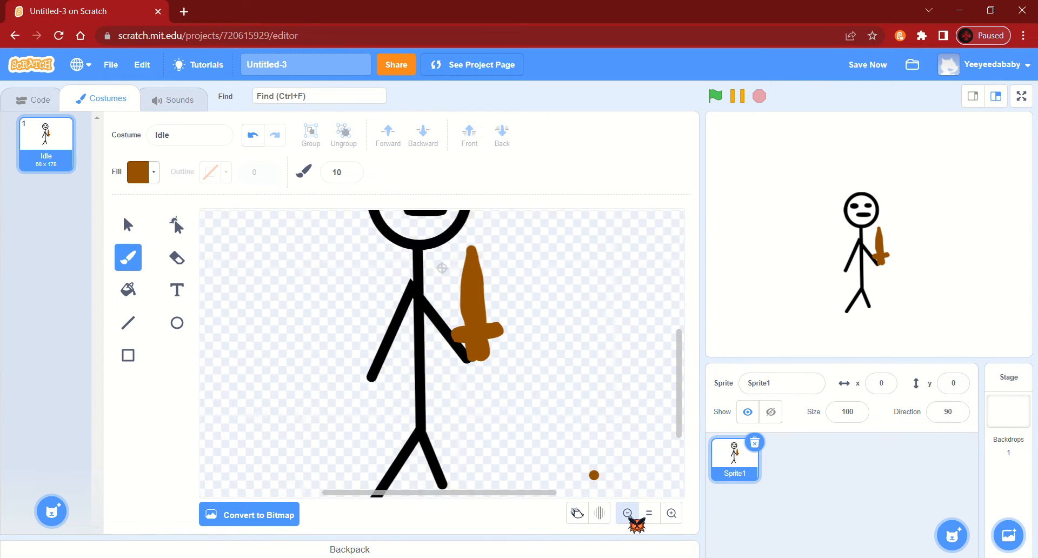
{"action": "left_click", "coordinate": [630, 516]}
{"action": "left_click", "coordinate": [630, 515]}
{"action": "left_click", "coordinate": [128, 226]}
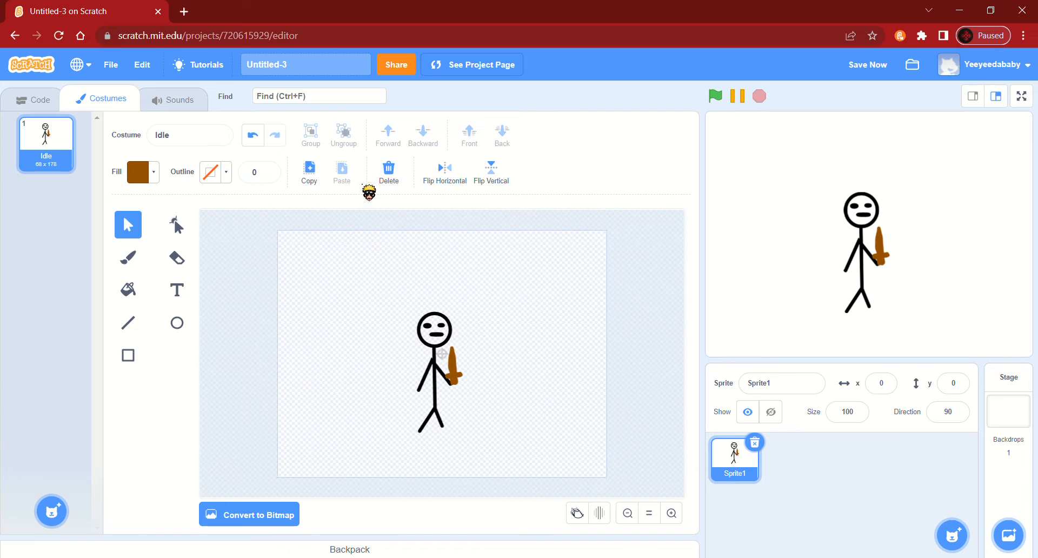
{"action": "left_click", "coordinate": [309, 170]}
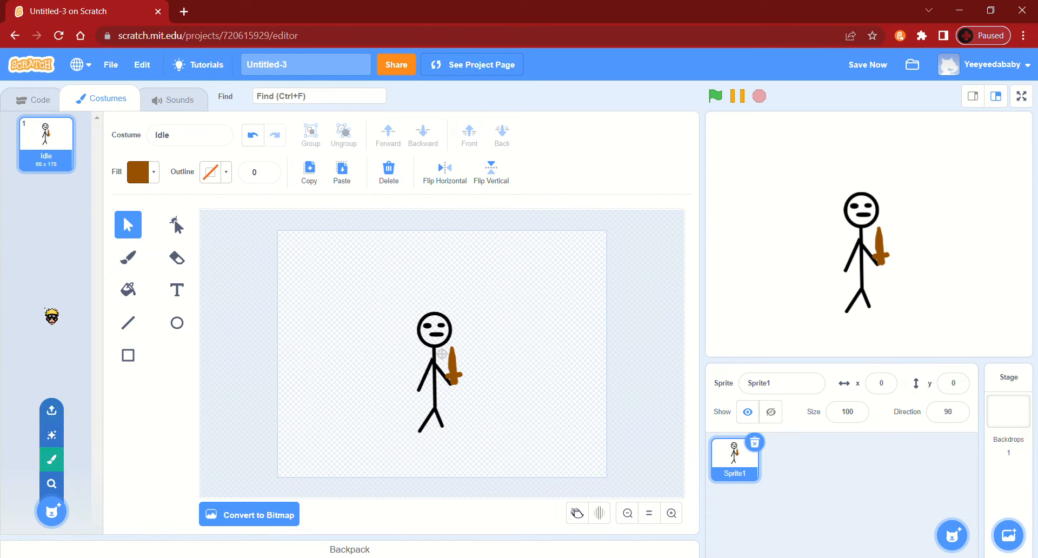
{"action": "right_click", "coordinate": [52, 150]}
{"action": "left_click", "coordinate": [75, 157]}
{"action": "left_click_drag", "start_coordinate": [181, 142], "coordinate": [135, 144]}
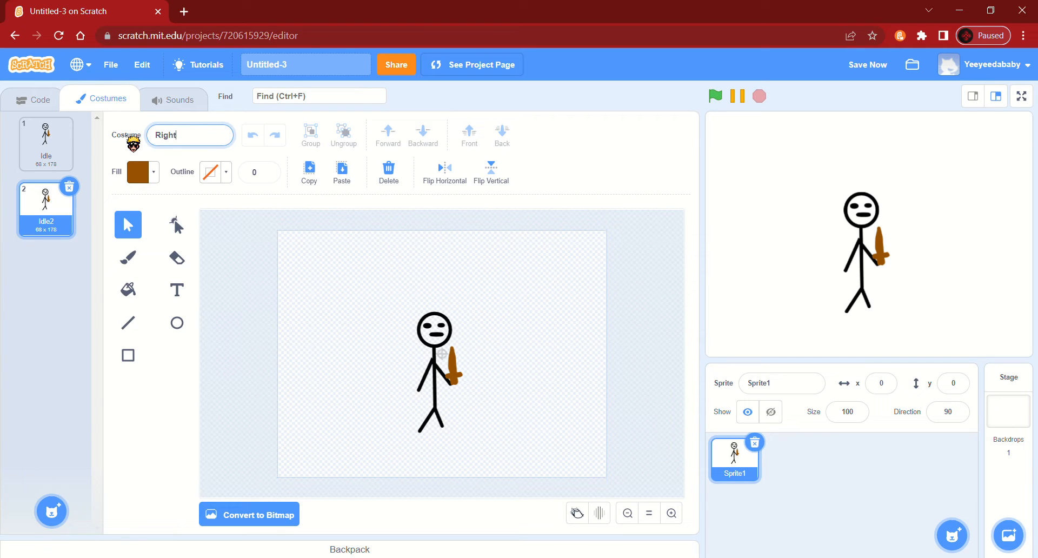
{"action": "right_click", "coordinate": [54, 217]}
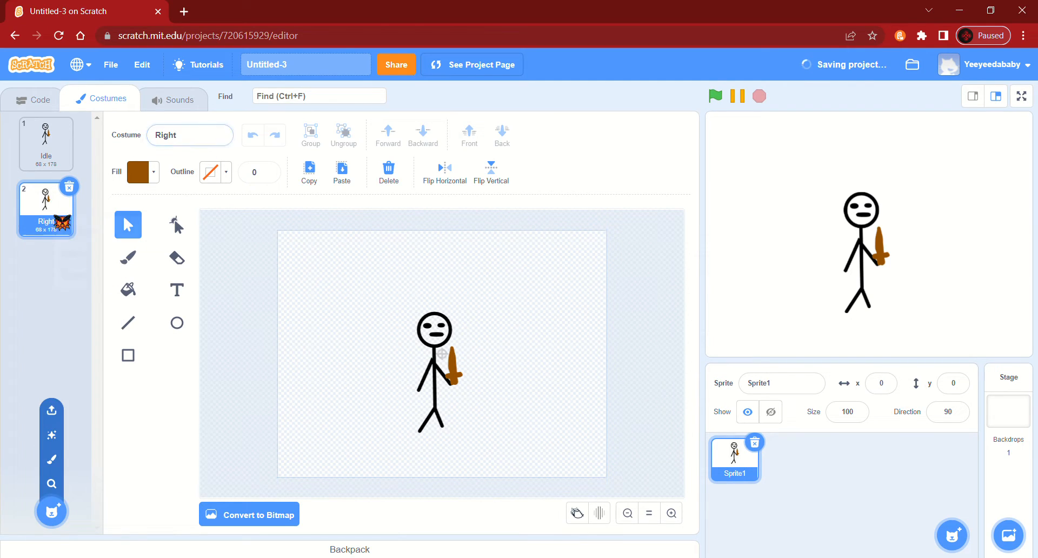
Duplicate the Right costume as Left, and duplicate that one as Dash
{"action": "left_click", "coordinate": [120, 231]}
{"action": "left_click", "coordinate": [155, 142]}
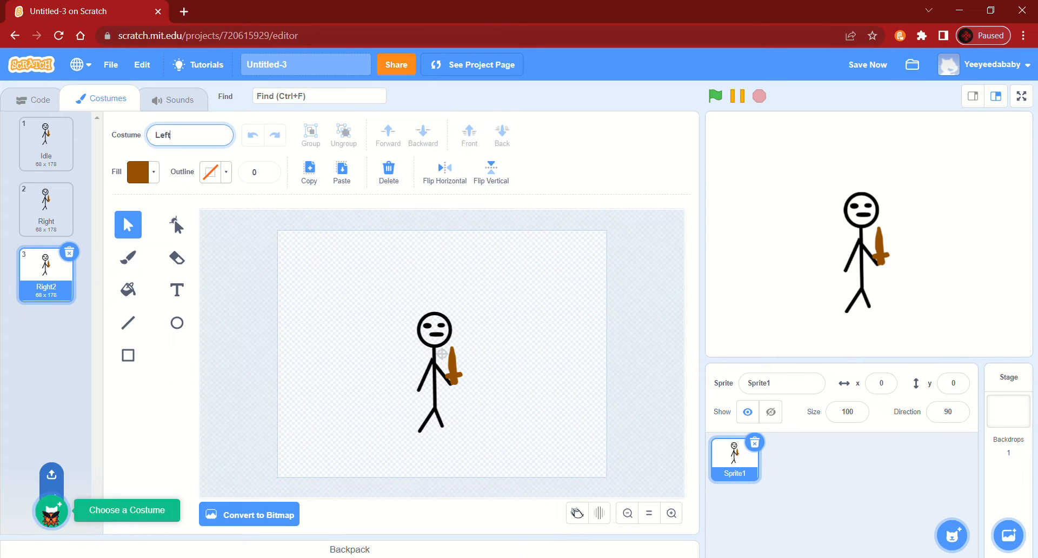
{"action": "right_click", "coordinate": [43, 285]}
{"action": "left_click", "coordinate": [100, 303]}
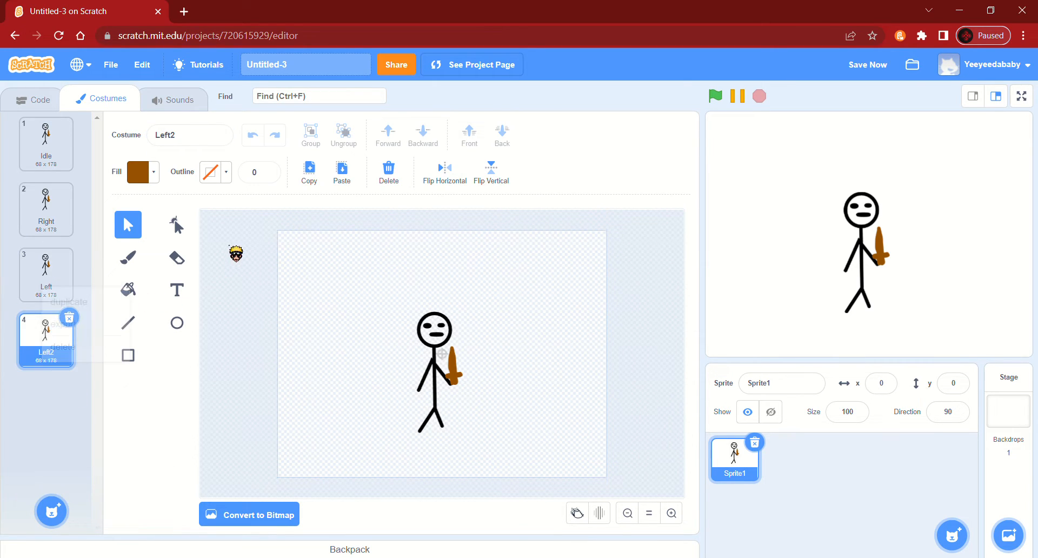
{"action": "left_click", "coordinate": [193, 135]}
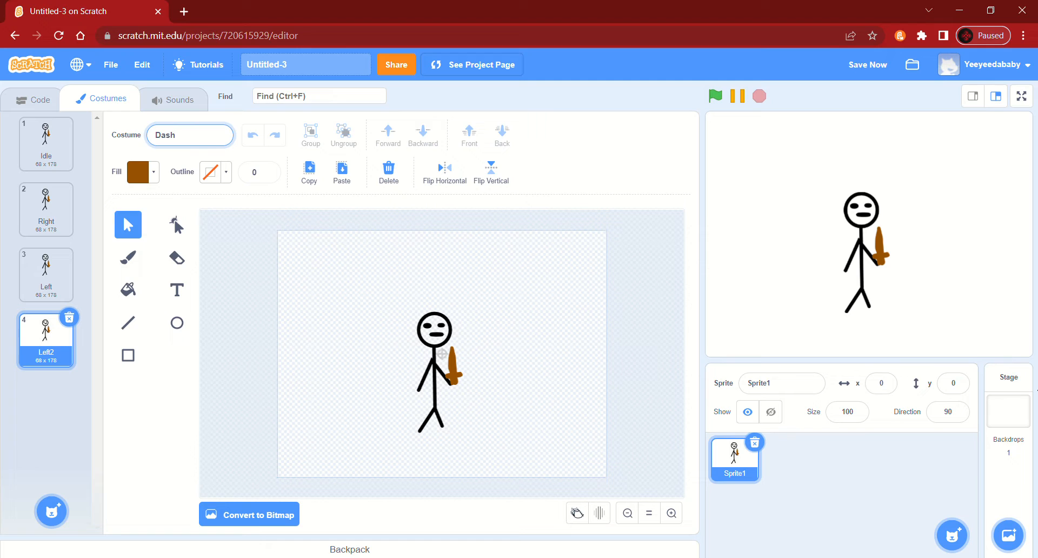
Rename the sprite as Player and set its position to x 54, y -9
{"action": "left_click", "coordinate": [745, 383]}
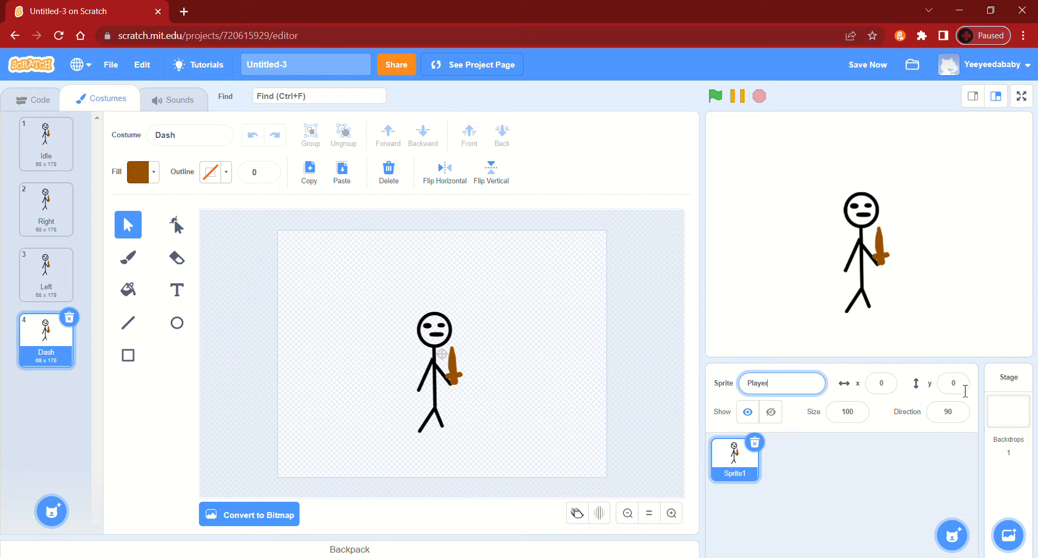
{"action": "left_click", "coordinate": [878, 391]}
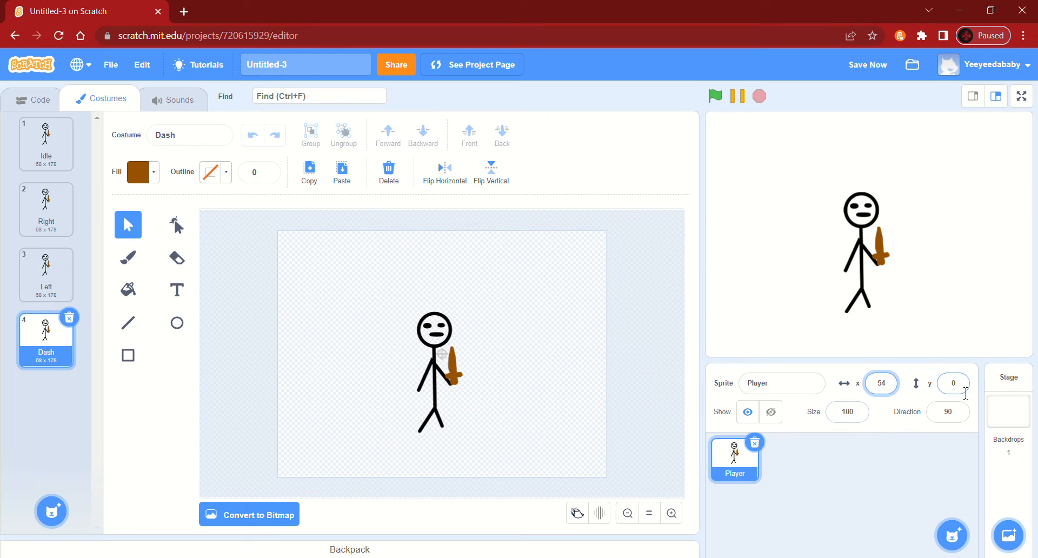
{"action": "left_click", "coordinate": [962, 393]}
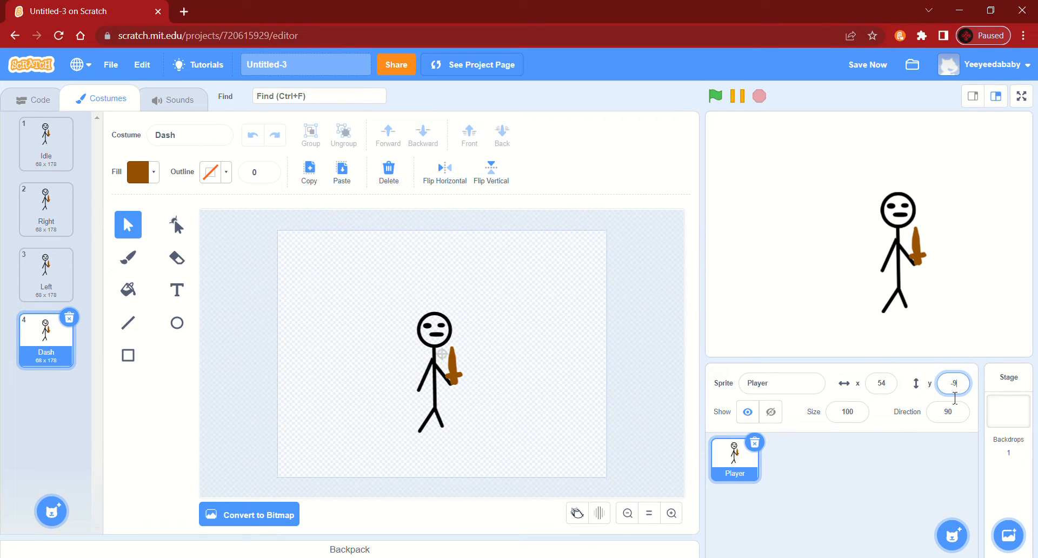
{"action": "left_click", "coordinate": [944, 464]}
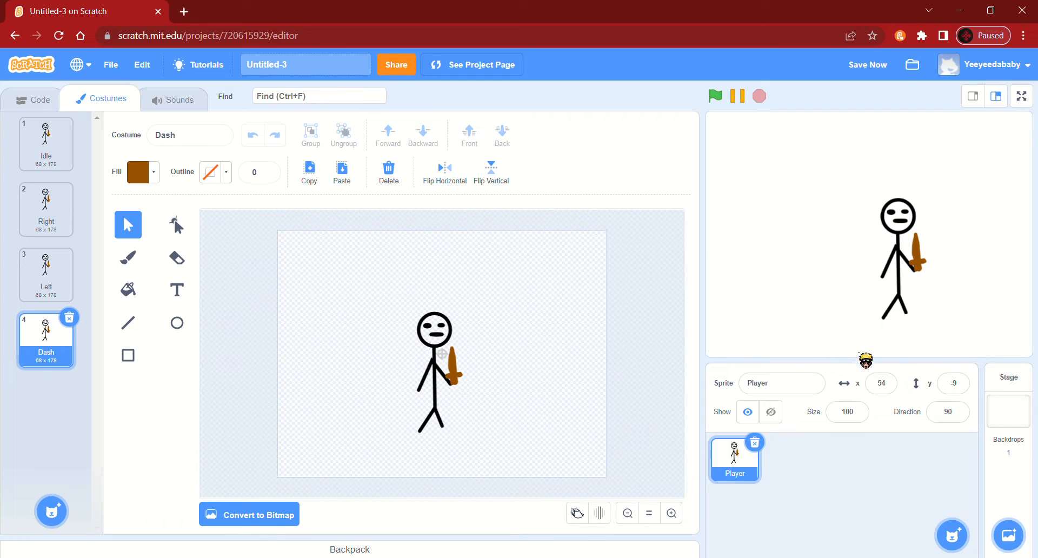
Set the Player sprite's size to 50 and move it on the stage to about x -145, y 4
{"action": "left_click", "coordinate": [859, 419]}
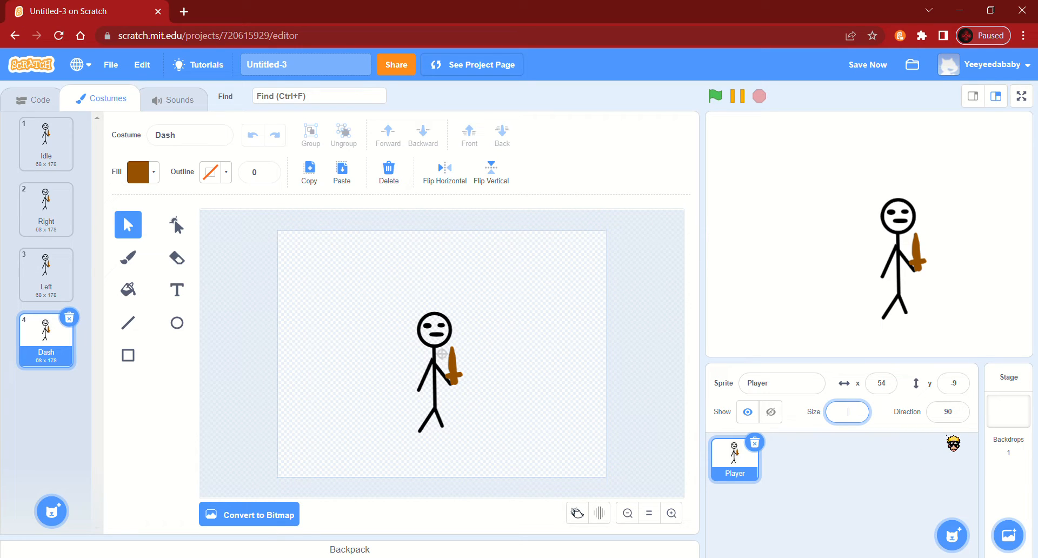
{"action": "key", "text": "BackSpace"}
{"action": "key", "text": "Return"}
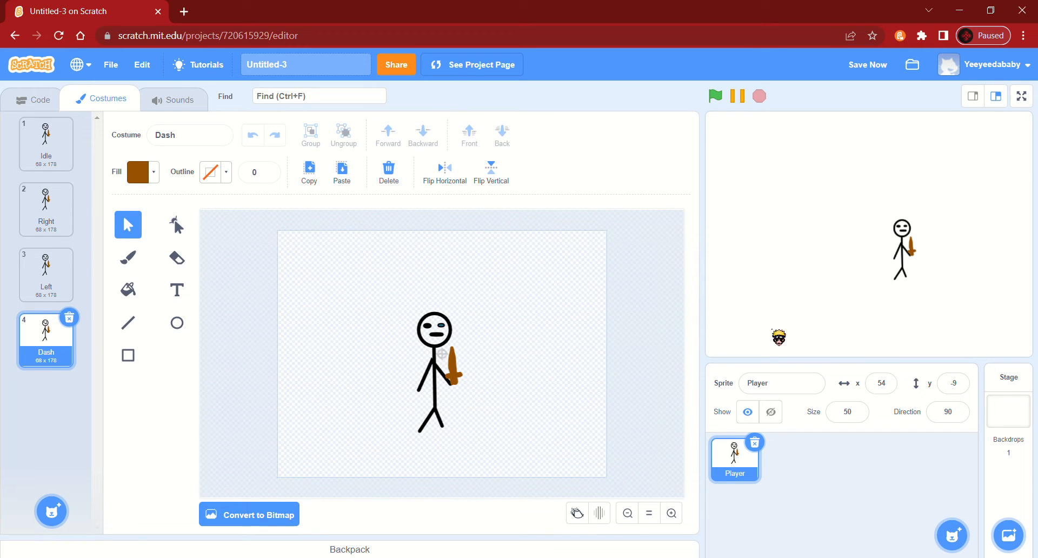
{"action": "left_click_drag", "start_coordinate": [904, 248], "coordinate": [768, 240]}
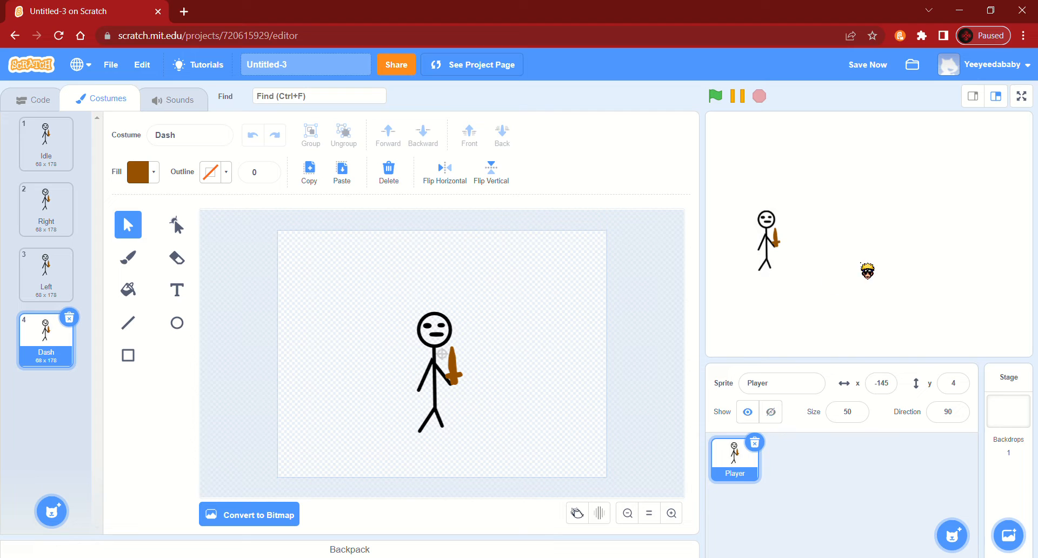
Add a green-flag "when clicked" event block to the Player sprite's code
{"action": "left_click", "coordinate": [38, 102]}
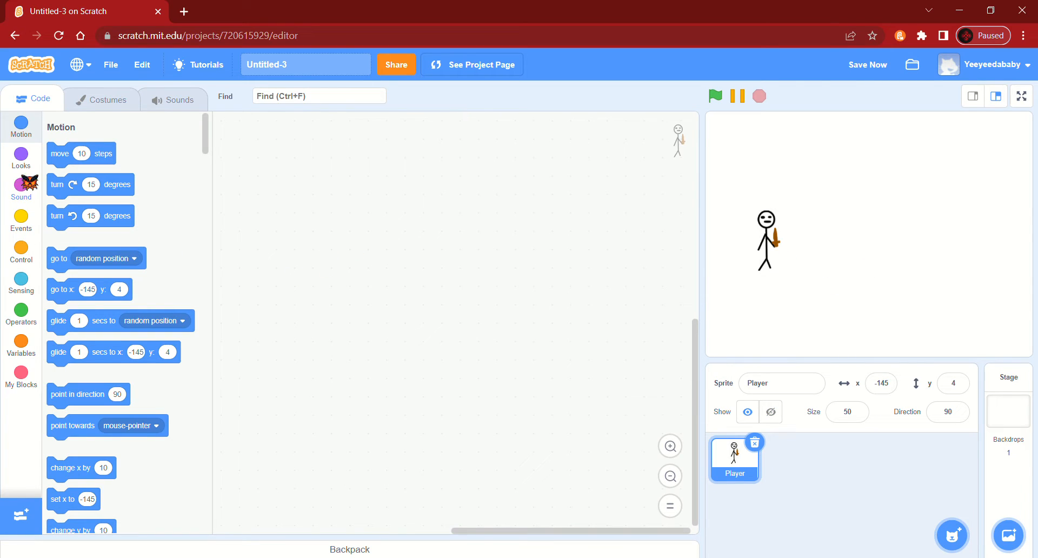
{"action": "left_click", "coordinate": [23, 163]}
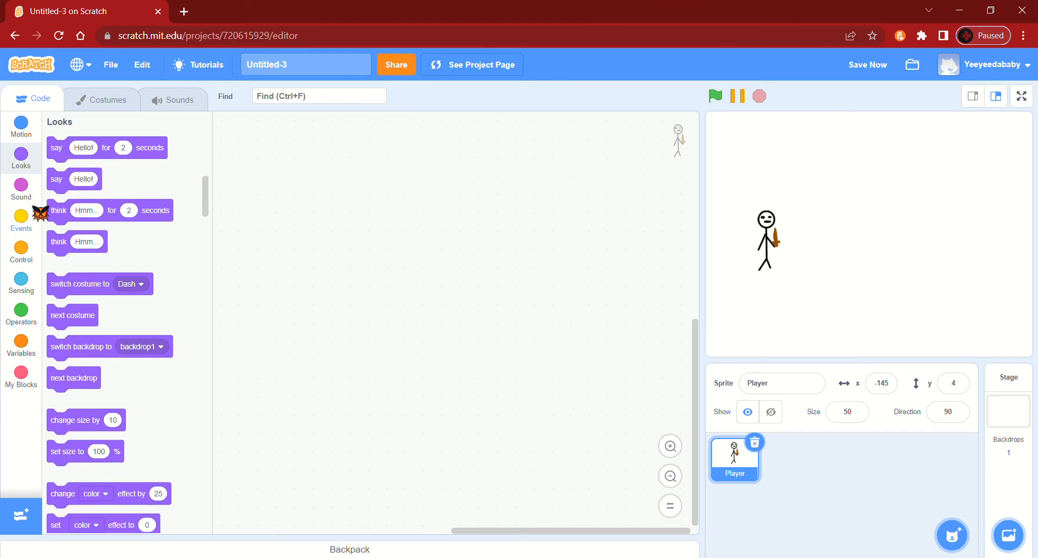
{"action": "scroll", "coordinate": [153, 303], "scroll_direction": "down", "scroll_amount": 2}
{"action": "scroll", "coordinate": [164, 307], "scroll_direction": "up", "scroll_amount": 4}
{"action": "scroll", "coordinate": [157, 276], "scroll_direction": "down", "scroll_amount": 2}
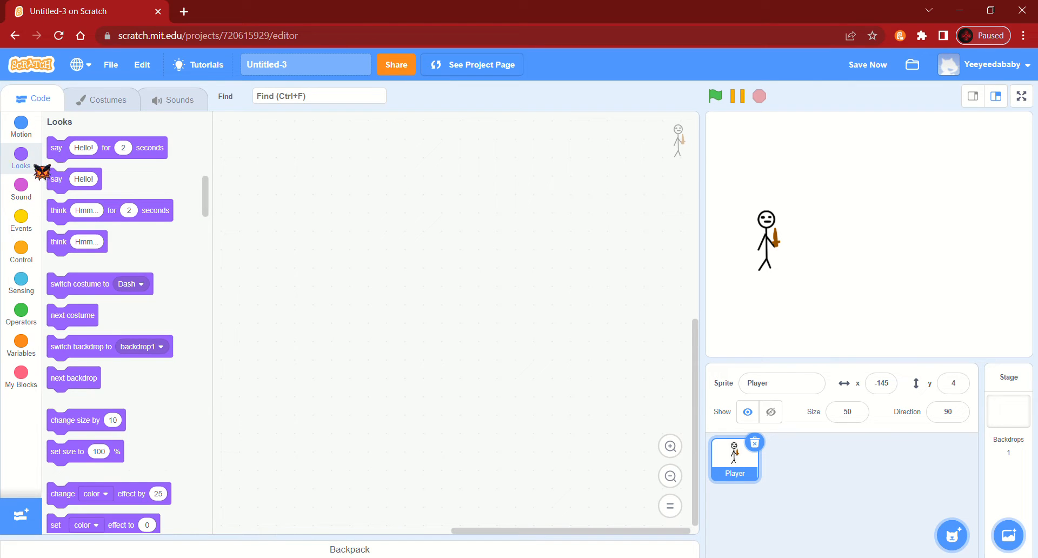
{"action": "left_click", "coordinate": [25, 219]}
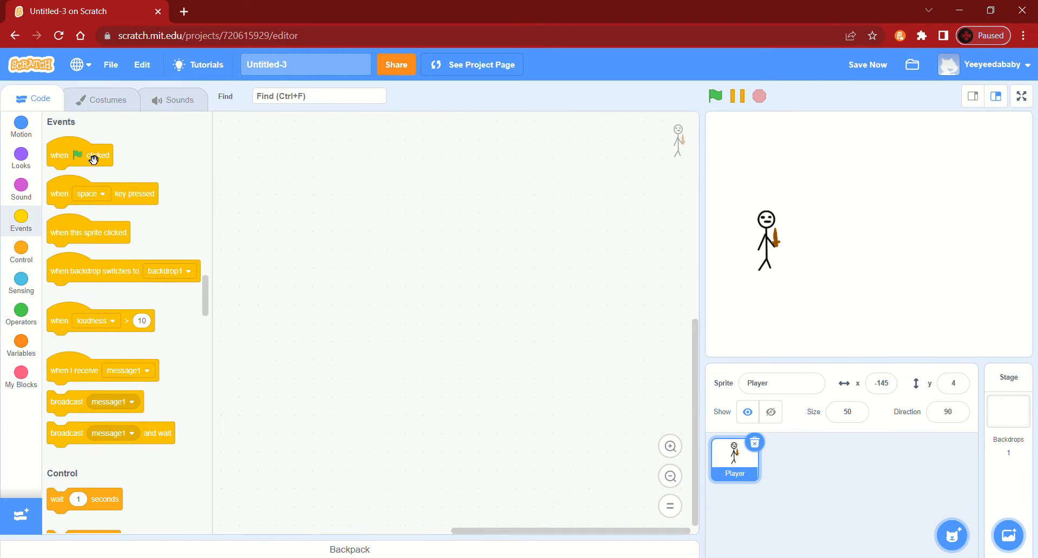
{"action": "left_click_drag", "start_coordinate": [93, 157], "coordinate": [548, 260]}
In the Right costume, move the sword off the figure to the upper right of the canvas
{"action": "left_click", "coordinate": [103, 100]}
{"action": "left_click", "coordinate": [61, 217]}
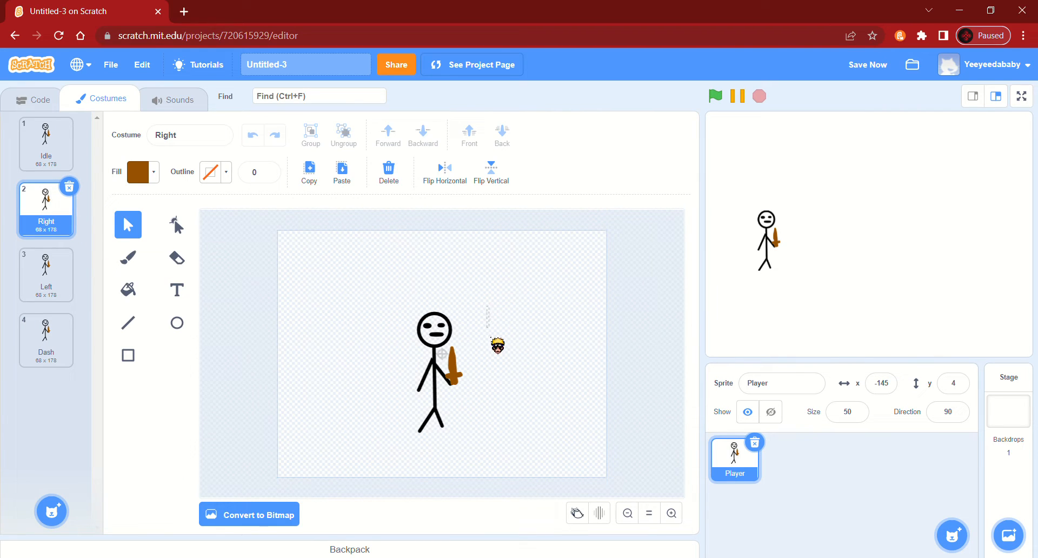
{"action": "left_click", "coordinate": [459, 381]}
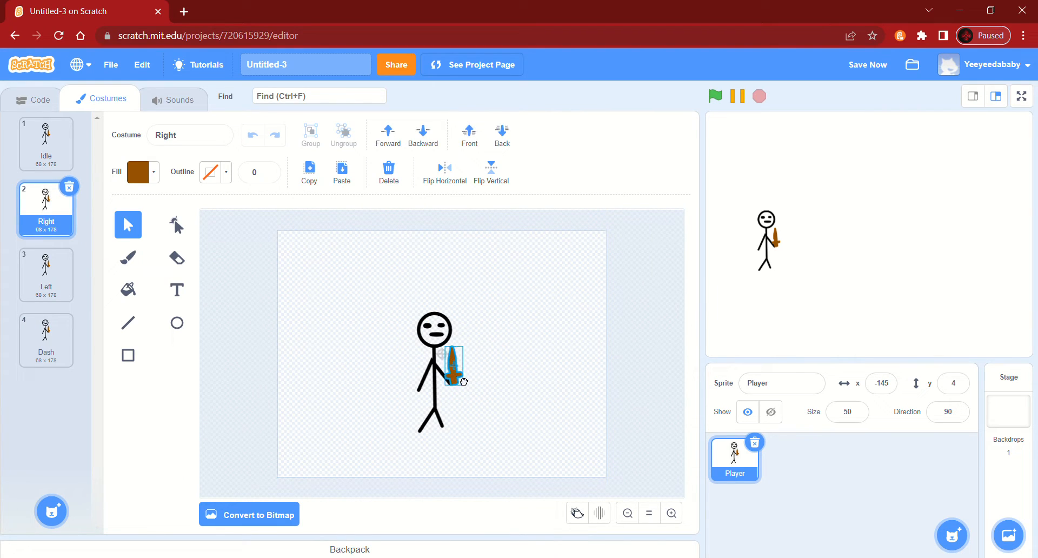
{"action": "left_click_drag", "start_coordinate": [459, 382], "coordinate": [569, 303]}
Rotate the figure's arms clockwise and reposition them lower on the body
{"action": "left_click", "coordinate": [480, 367]}
{"action": "left_click", "coordinate": [450, 387]}
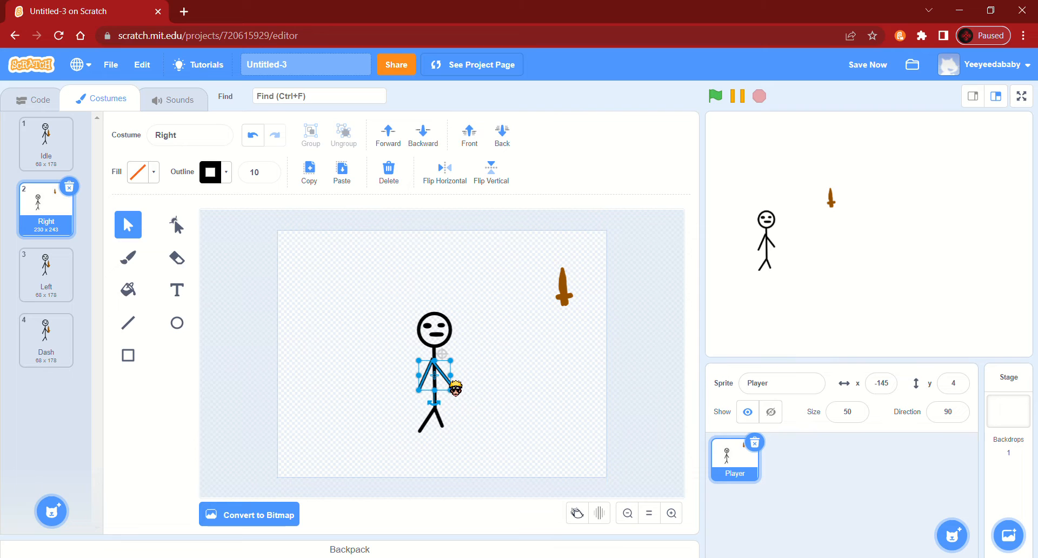
{"action": "left_click_drag", "start_coordinate": [439, 410], "coordinate": [415, 409]}
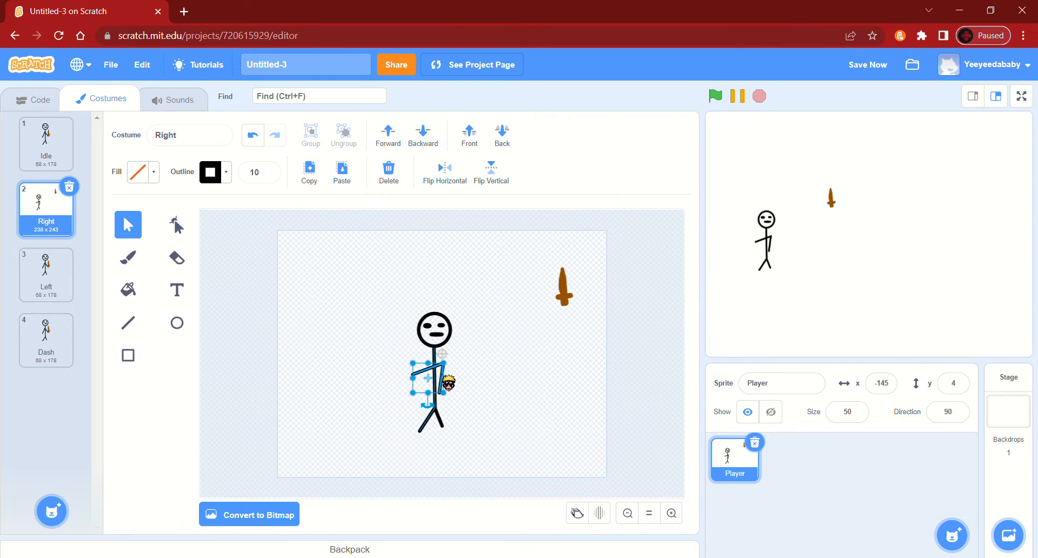
{"action": "left_click_drag", "start_coordinate": [450, 378], "coordinate": [441, 387]}
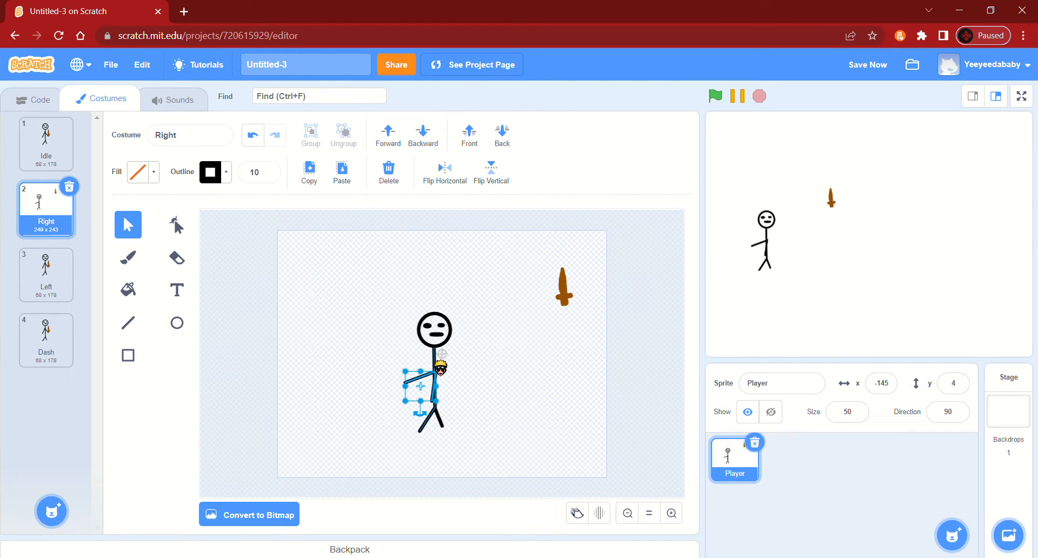
Tilt the body and legs clockwise into a forward-leaning running pose and realign them under the arms
{"action": "left_click", "coordinate": [438, 365]}
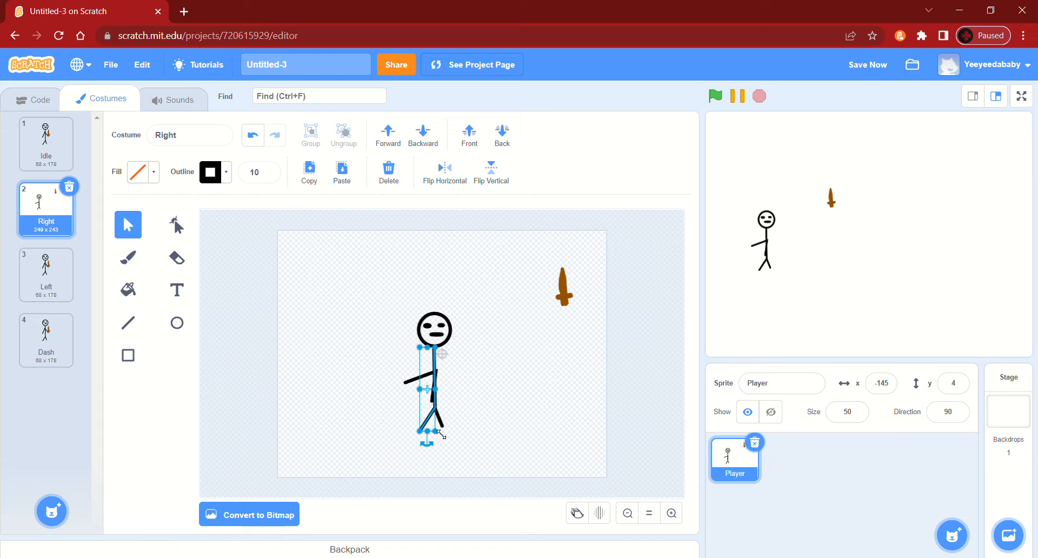
{"action": "left_click_drag", "start_coordinate": [433, 449], "coordinate": [412, 432]}
{"action": "left_click_drag", "start_coordinate": [446, 392], "coordinate": [440, 388]}
{"action": "left_click_drag", "start_coordinate": [449, 436], "coordinate": [438, 428]}
Move the head circle, eyes and mouth onto the upper end of the leaning body
{"action": "left_click_drag", "start_coordinate": [448, 345], "coordinate": [466, 352]}
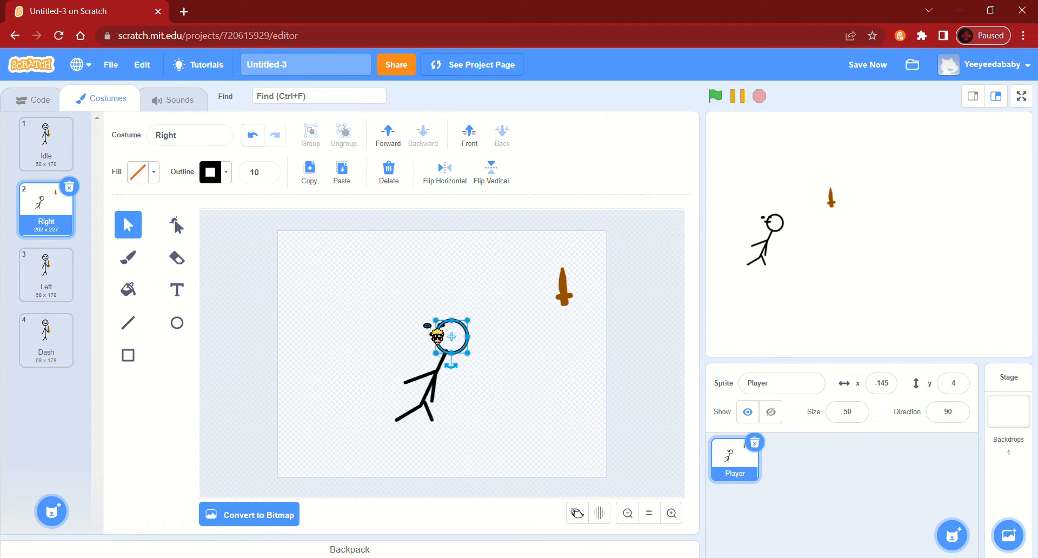
{"action": "left_click", "coordinate": [438, 336]}
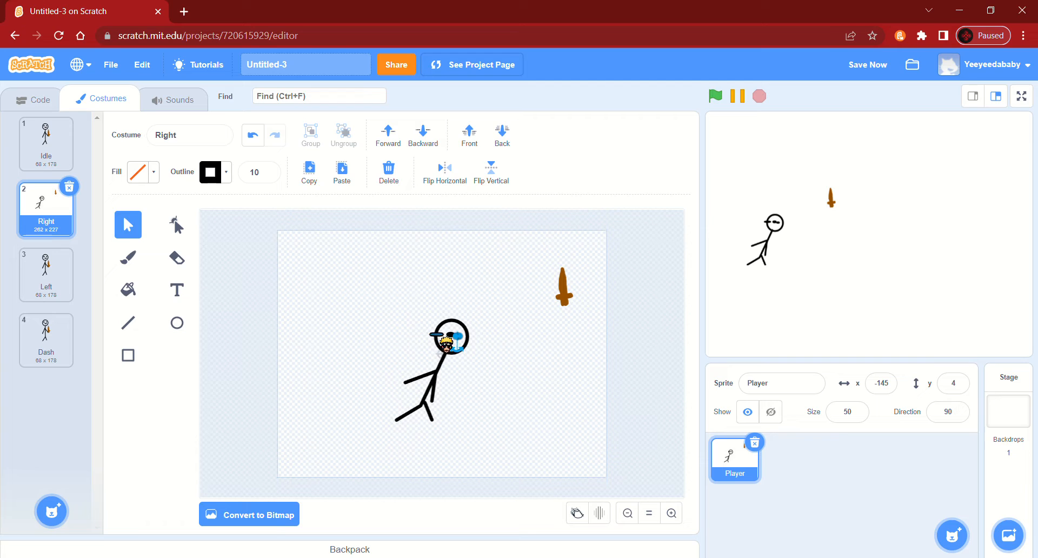
{"action": "left_click", "coordinate": [509, 363]}
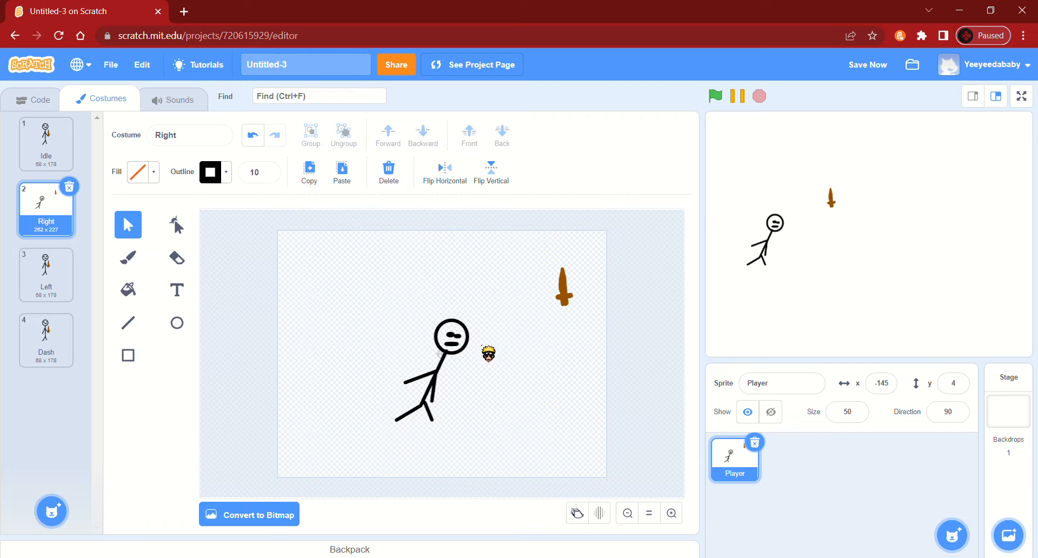
Delete one of the figure's eyes and tilt the remaining eye diagonally
{"action": "left_click_drag", "start_coordinate": [455, 342], "coordinate": [290, 391]}
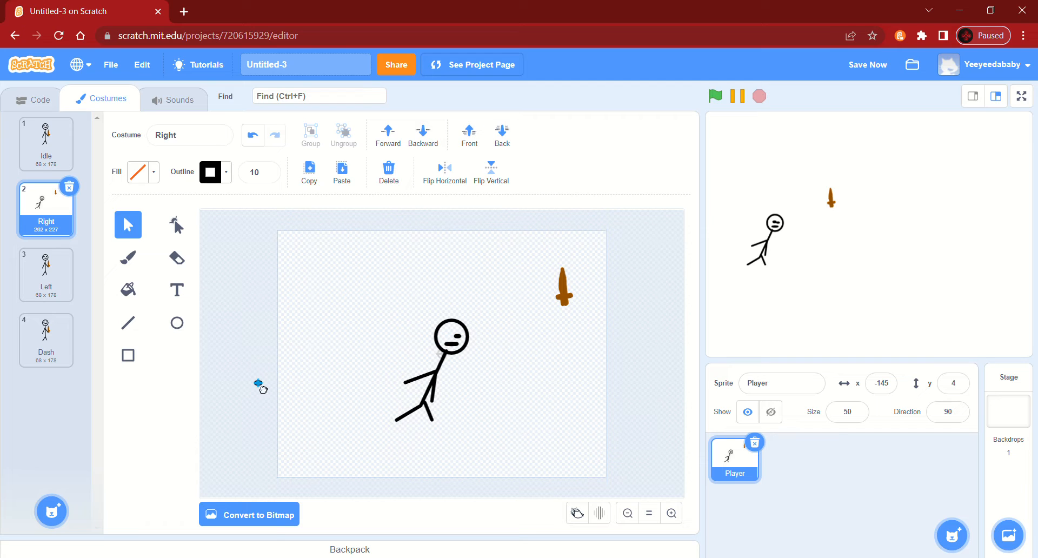
{"action": "left_click_drag", "start_coordinate": [229, 381], "coordinate": [112, 364]}
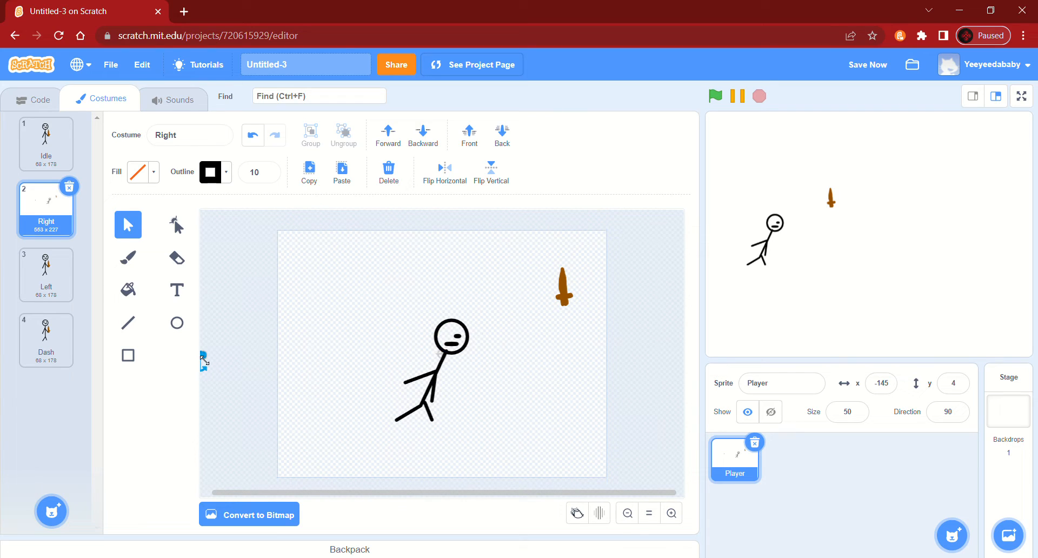
{"action": "key", "text": "Delete"}
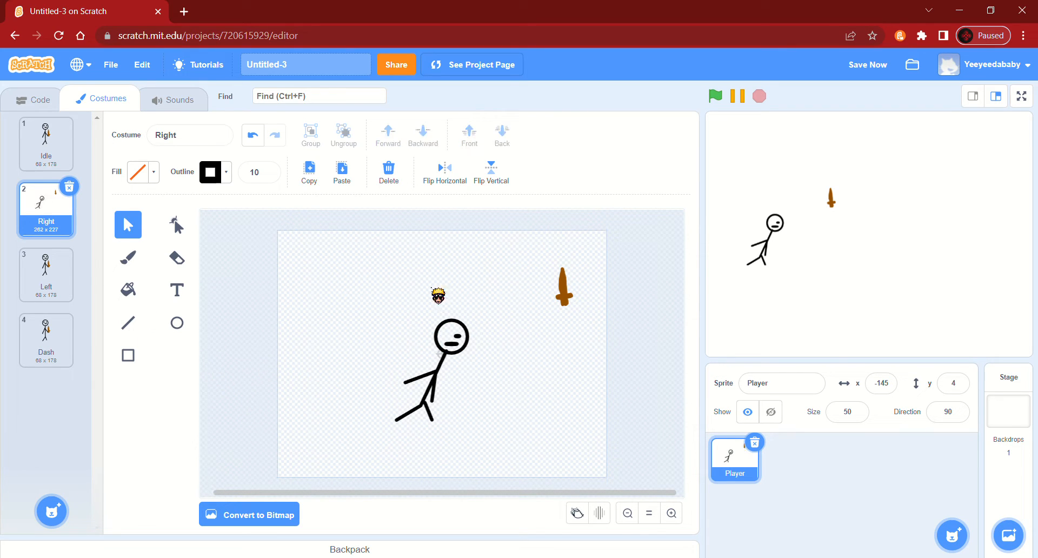
{"action": "left_click", "coordinate": [458, 338]}
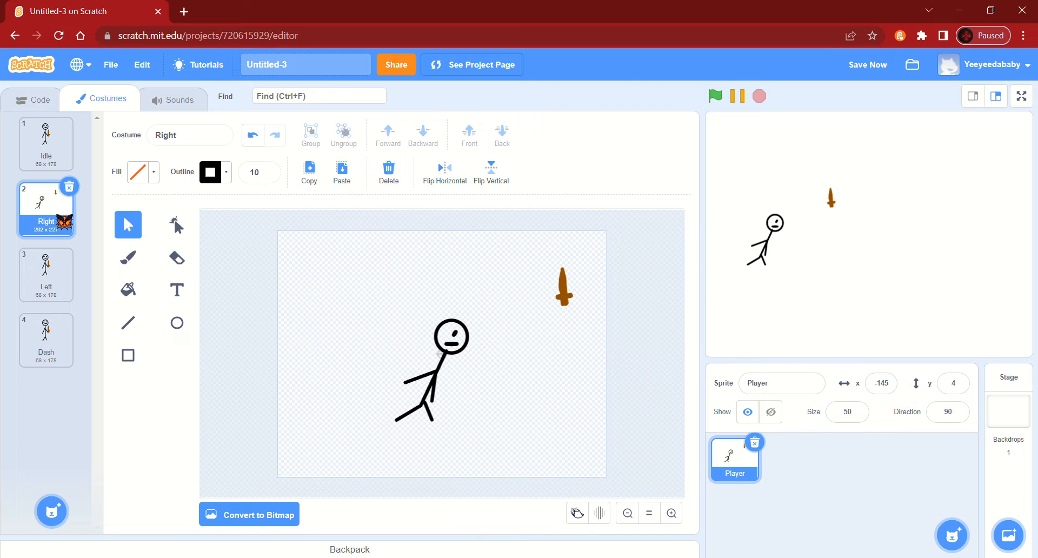
Place the sword in the figure's front hand, tilted diagonally up and forward
{"action": "left_click_drag", "start_coordinate": [565, 306], "coordinate": [450, 402]}
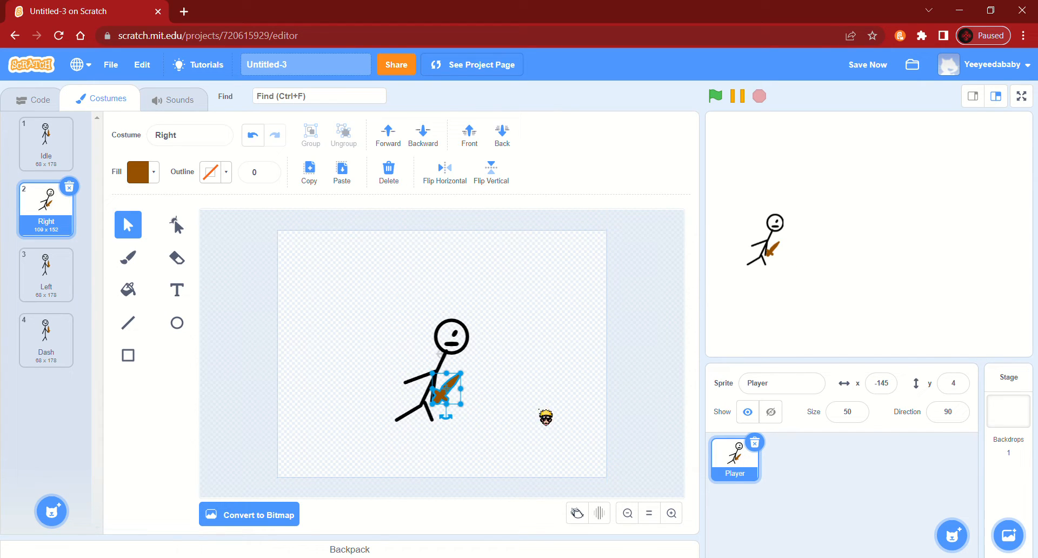
{"action": "left_click", "coordinate": [567, 417]}
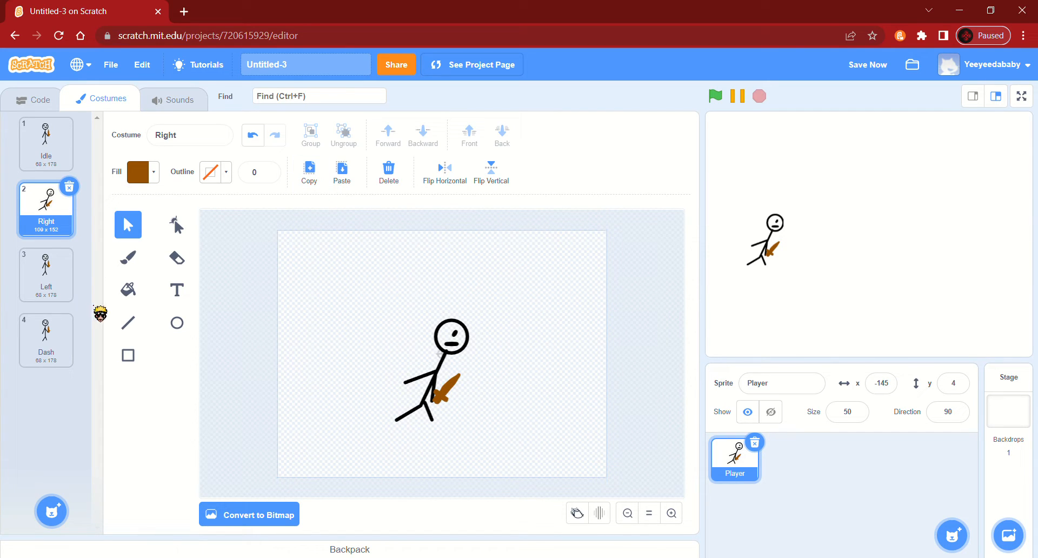
Replace the Left costume's figure with a copy of the Right costume's running figure and flip it horizontally
{"action": "left_click", "coordinate": [59, 279]}
{"action": "left_click_drag", "start_coordinate": [484, 338], "coordinate": [394, 429]}
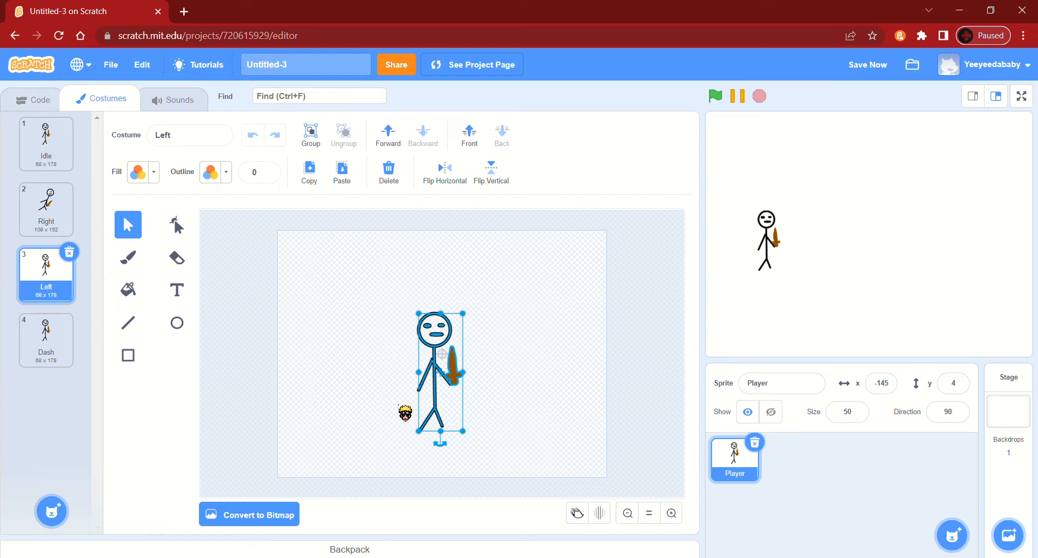
{"action": "key", "text": "Delete"}
{"action": "left_click", "coordinate": [342, 171]}
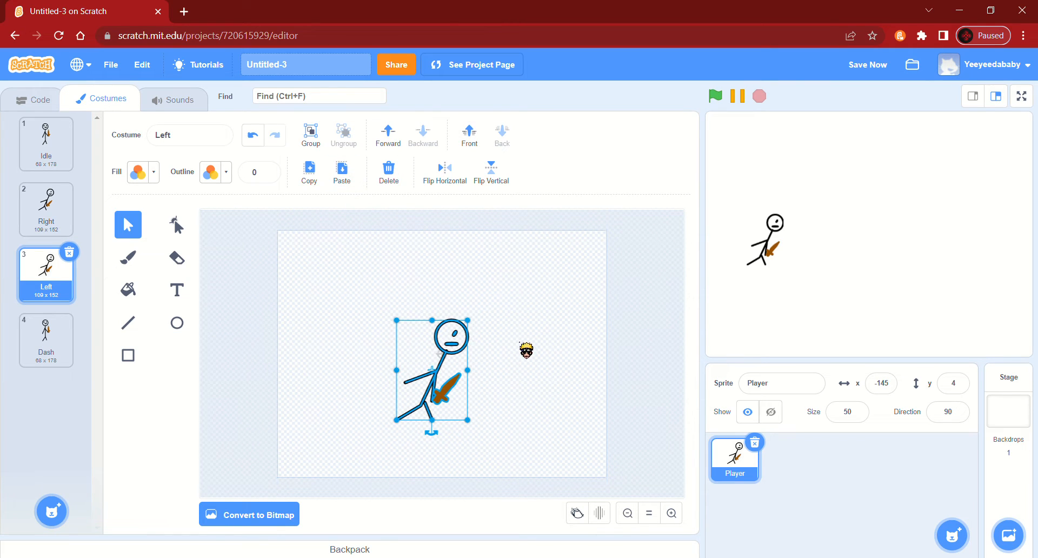
{"action": "left_click", "coordinate": [547, 329]}
{"action": "left_click", "coordinate": [470, 325]}
{"action": "left_click", "coordinate": [459, 174]}
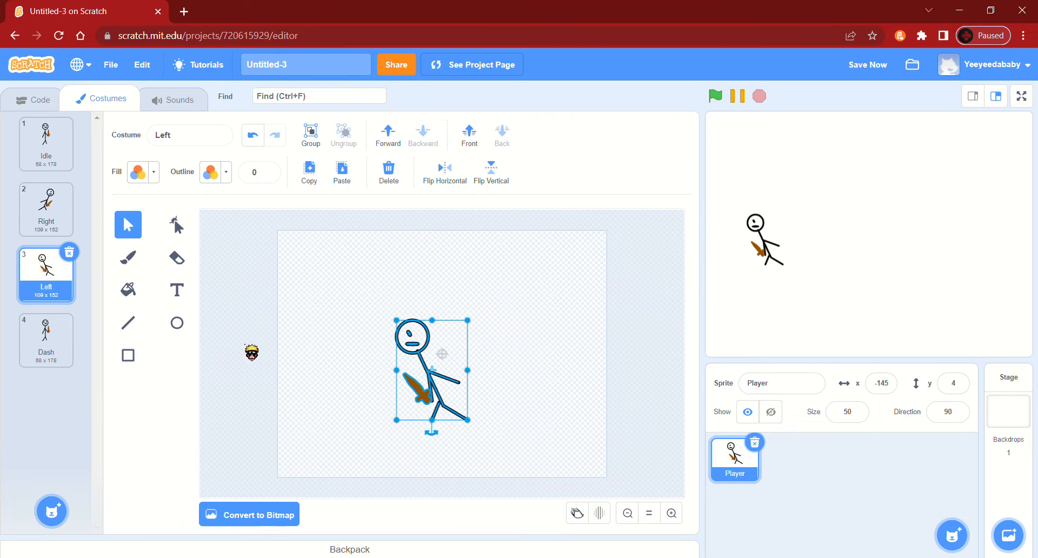
Replace the Dash costume's standing figure with a copy of the Right costume's running figure
{"action": "left_click", "coordinate": [64, 354]}
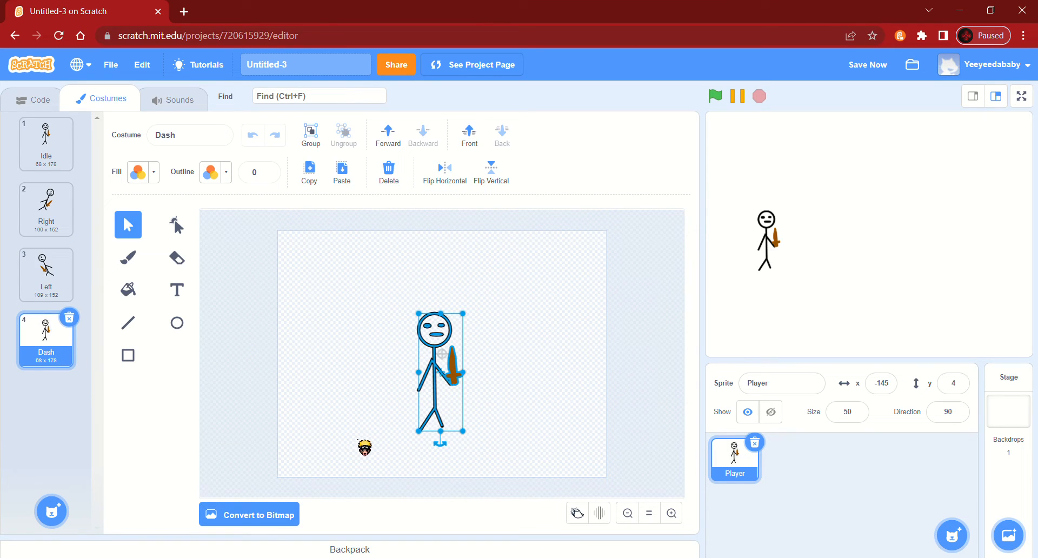
{"action": "key", "text": "Delete"}
{"action": "left_click", "coordinate": [342, 172]}
{"action": "left_click", "coordinate": [556, 292]}
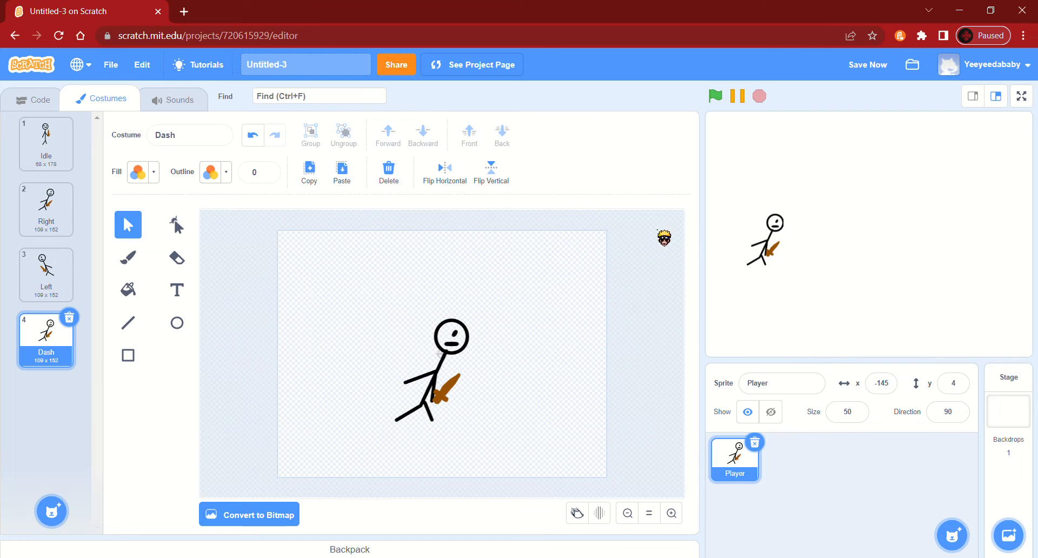
Turn the Dash costume's sword to point down and backward, with its handle at the front hand
{"action": "left_click_drag", "start_coordinate": [452, 395], "coordinate": [504, 343]}
{"action": "left_click_drag", "start_coordinate": [506, 405], "coordinate": [439, 411]}
{"action": "left_click", "coordinate": [498, 402]}
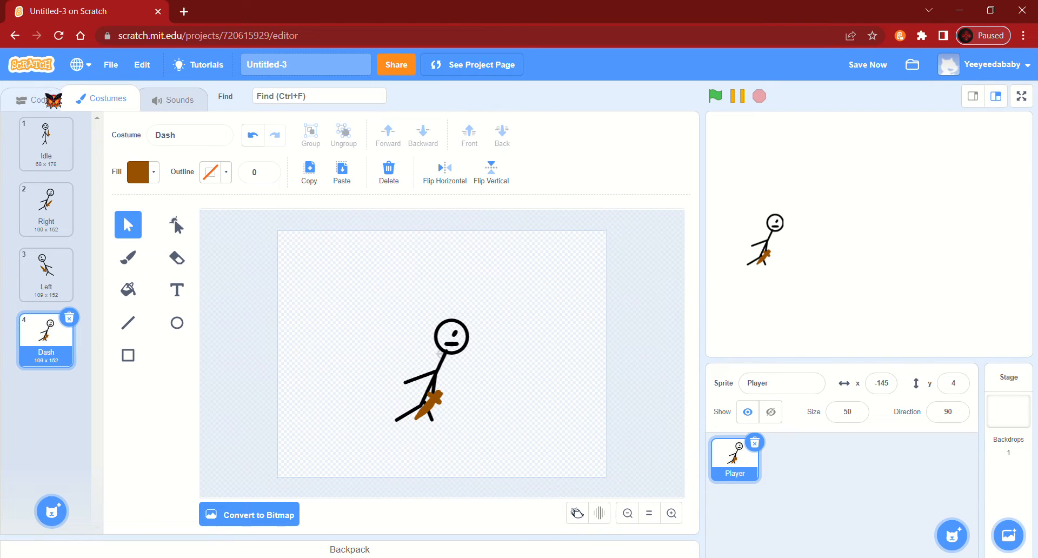
Add a switch costume to Idle block and a hide block under the Player's green-flag hat block
{"action": "left_click", "coordinate": [34, 99]}
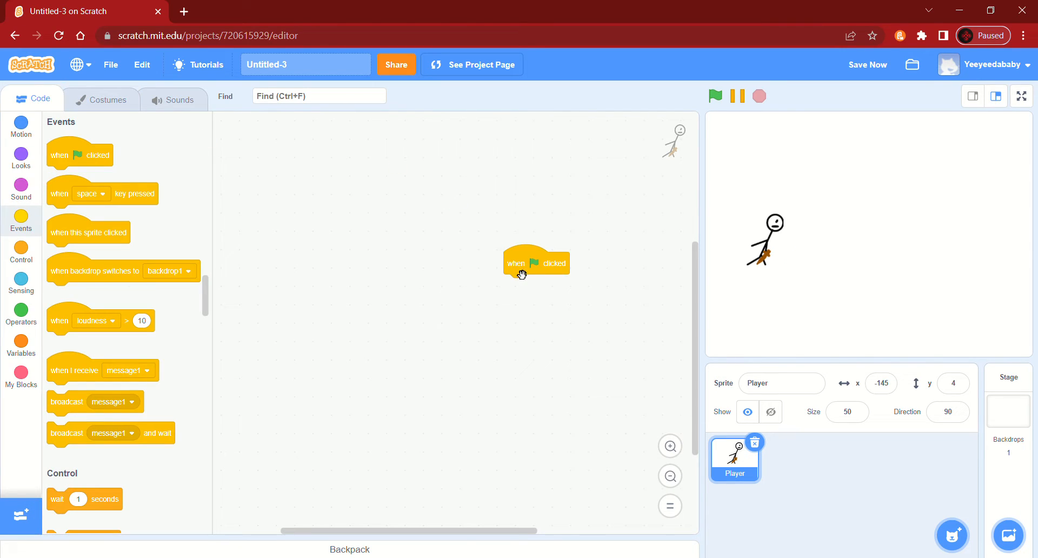
{"action": "left_click", "coordinate": [21, 158]}
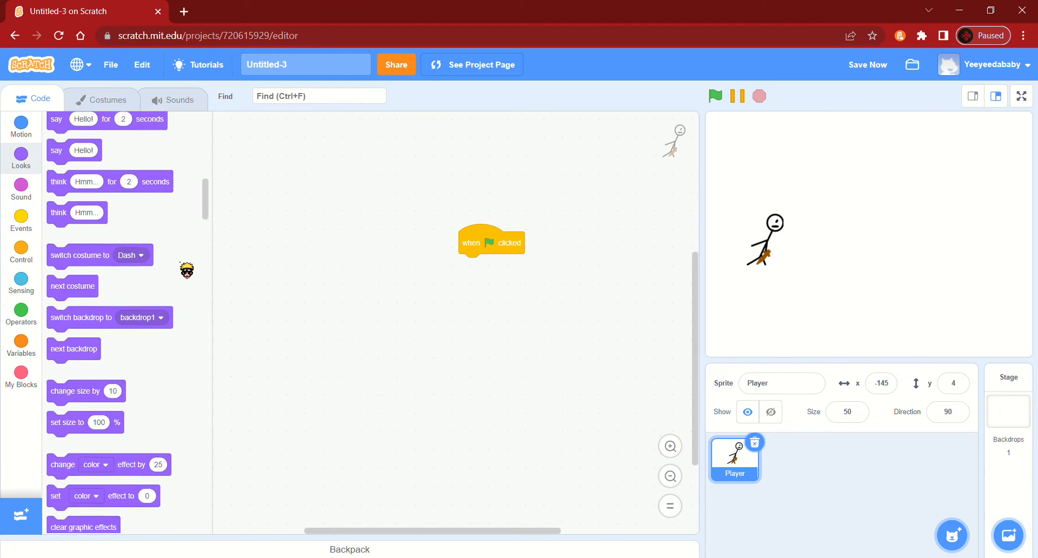
{"action": "scroll", "coordinate": [153, 457], "scroll_direction": "down", "scroll_amount": 4}
{"action": "left_click_drag", "start_coordinate": [69, 404], "coordinate": [494, 278]}
{"action": "scroll", "coordinate": [127, 341], "scroll_direction": "up", "scroll_amount": 4}
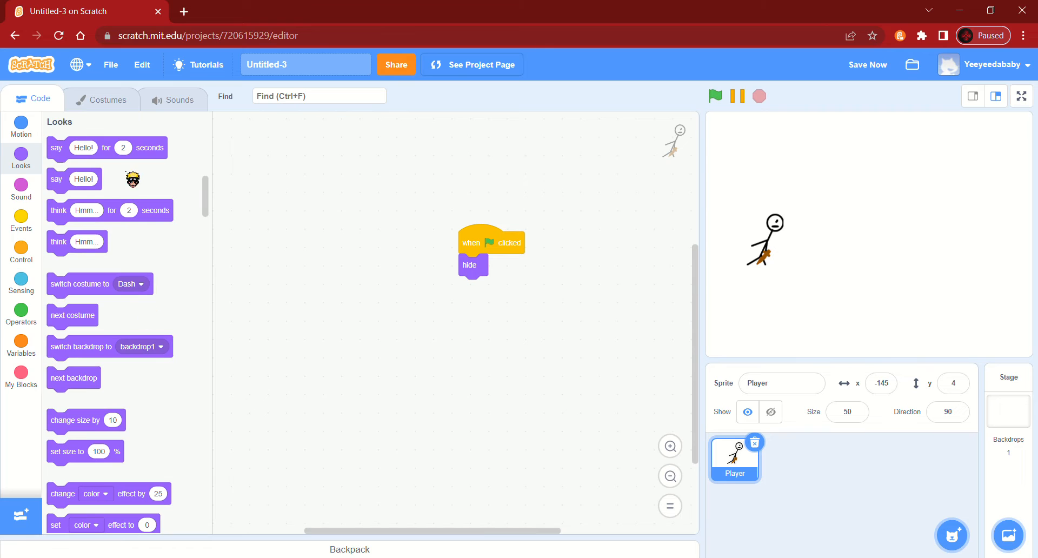
{"action": "left_click_drag", "start_coordinate": [82, 288], "coordinate": [503, 272]}
{"action": "left_click", "coordinate": [542, 266]}
{"action": "left_click", "coordinate": [546, 305]}
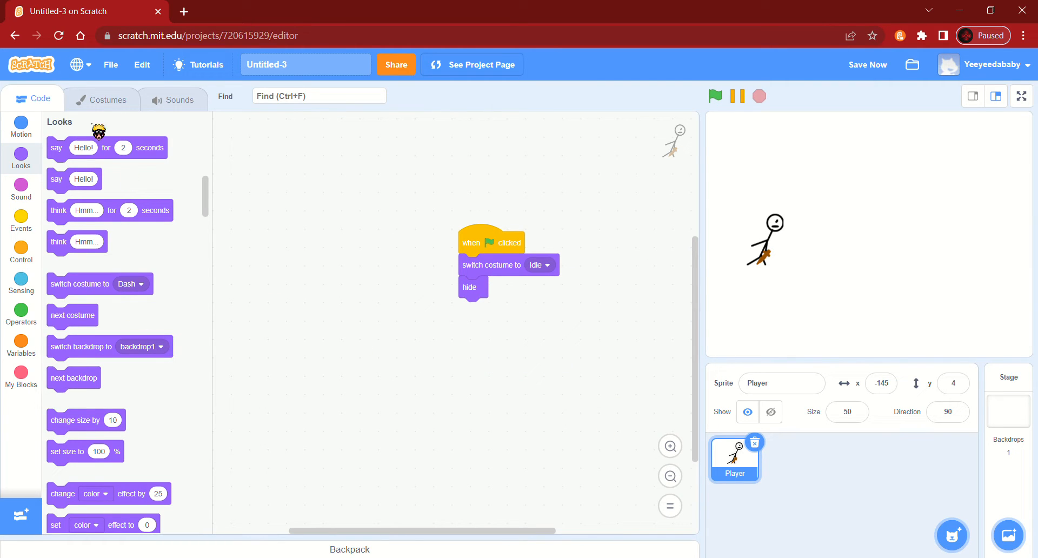
Create a new painted sprite and set its fill to a horizontal gradient from dark green (color 28, brightness 45) to black
{"action": "mouse_move", "coordinate": [954, 532]}
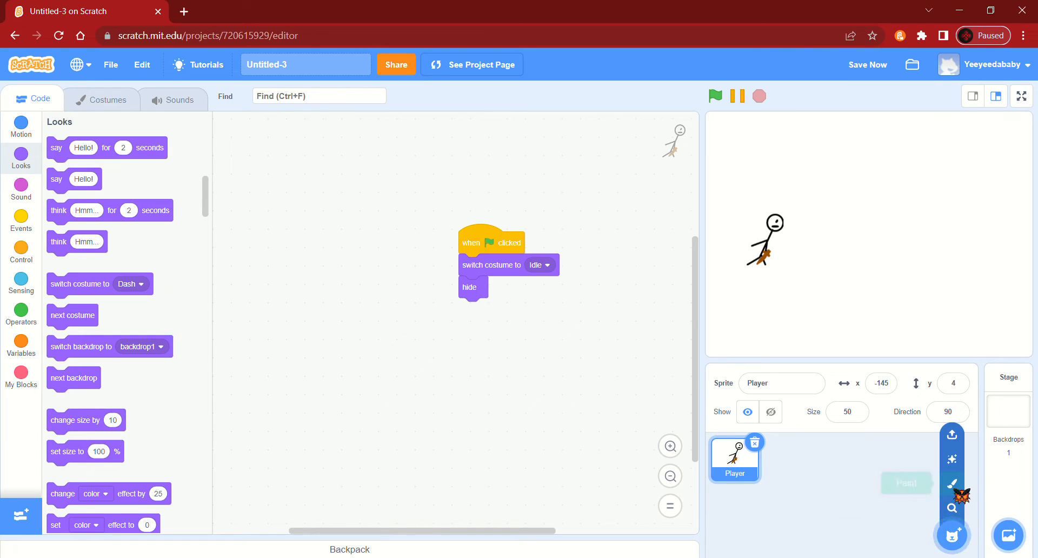
{"action": "left_click", "coordinate": [953, 484]}
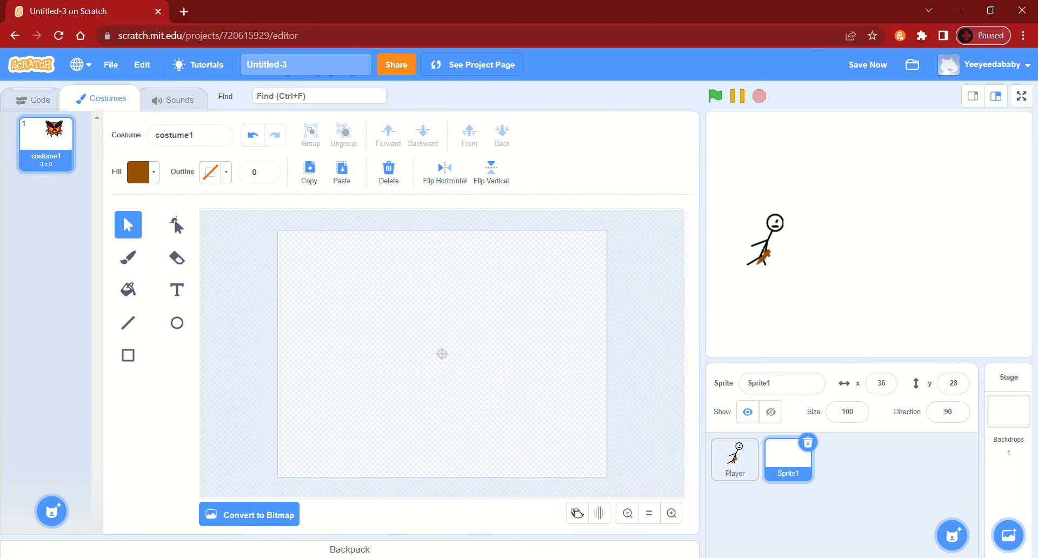
{"action": "left_click", "coordinate": [152, 174]}
{"action": "left_click_drag", "start_coordinate": [98, 246], "coordinate": [111, 246]}
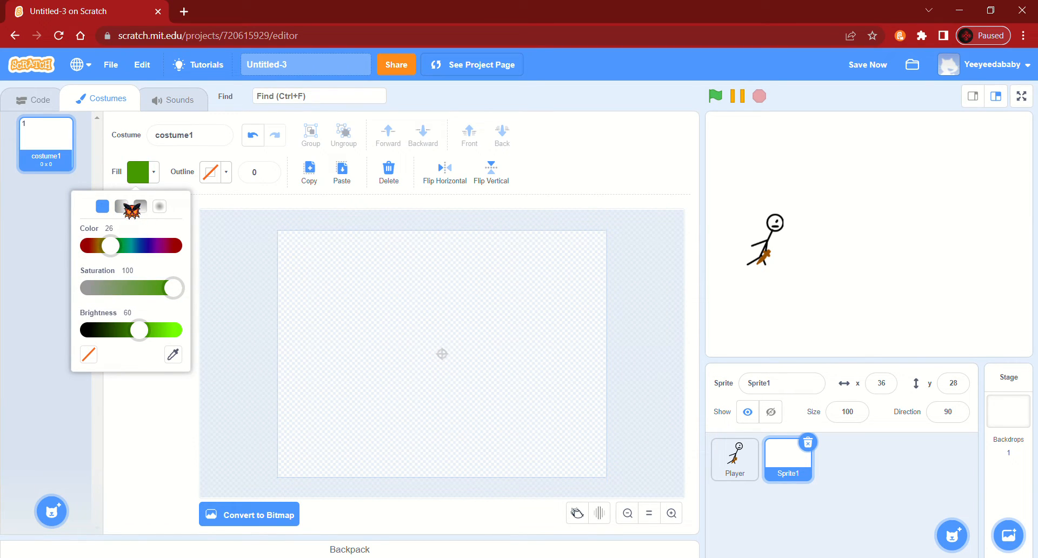
{"action": "left_click", "coordinate": [132, 209]}
{"action": "left_click", "coordinate": [100, 239]}
{"action": "left_click_drag", "start_coordinate": [123, 283], "coordinate": [127, 291]}
{"action": "left_click_drag", "start_coordinate": [144, 366], "coordinate": [65, 378]}
{"action": "left_click", "coordinate": [172, 239]}
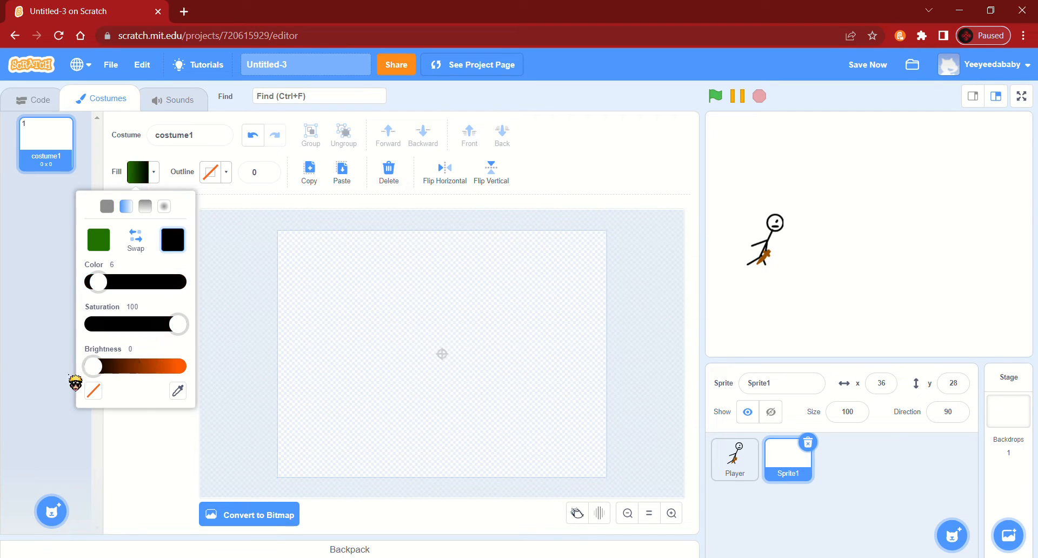
{"action": "left_click", "coordinate": [152, 459]}
Draw a gradient-filled rectangle that covers the whole canvas
{"action": "left_click_drag", "start_coordinate": [262, 221], "coordinate": [621, 484]}
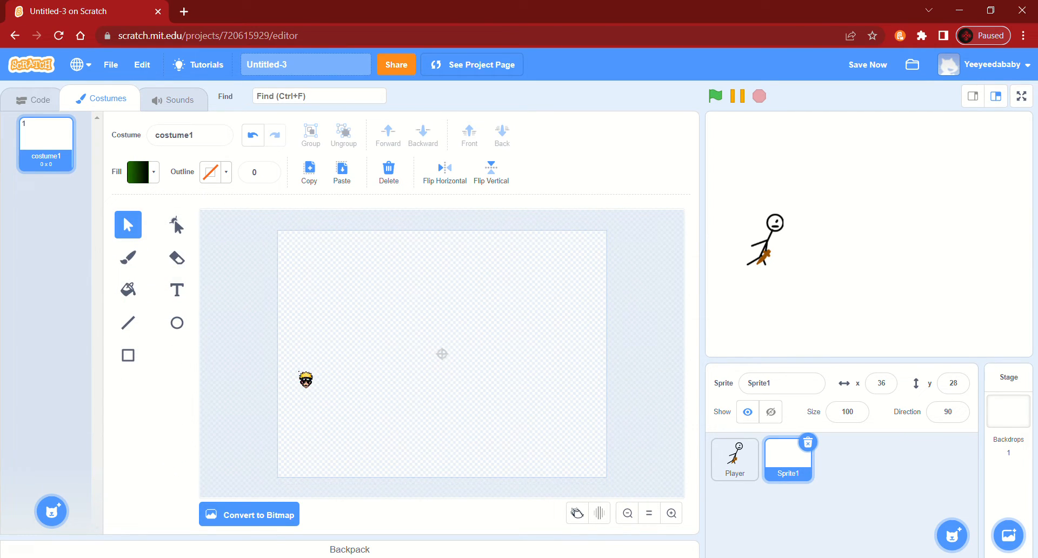
{"action": "left_click", "coordinate": [128, 355]}
{"action": "left_click_drag", "start_coordinate": [273, 229], "coordinate": [610, 479]}
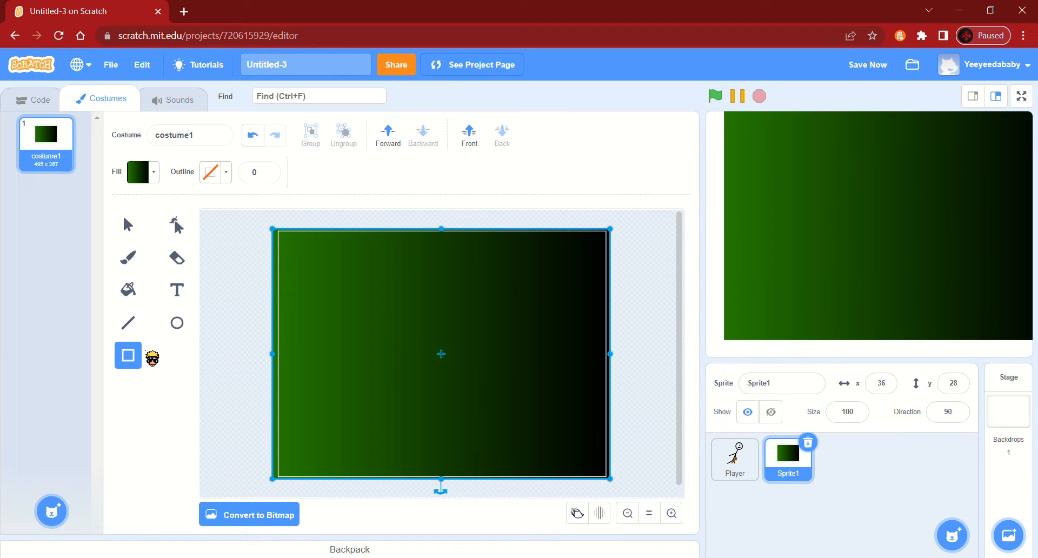
Change the background rectangle's green gradient colour to color 34, saturation 100 and brightness 44
{"action": "left_click", "coordinate": [154, 172]}
{"action": "left_click", "coordinate": [88, 389]}
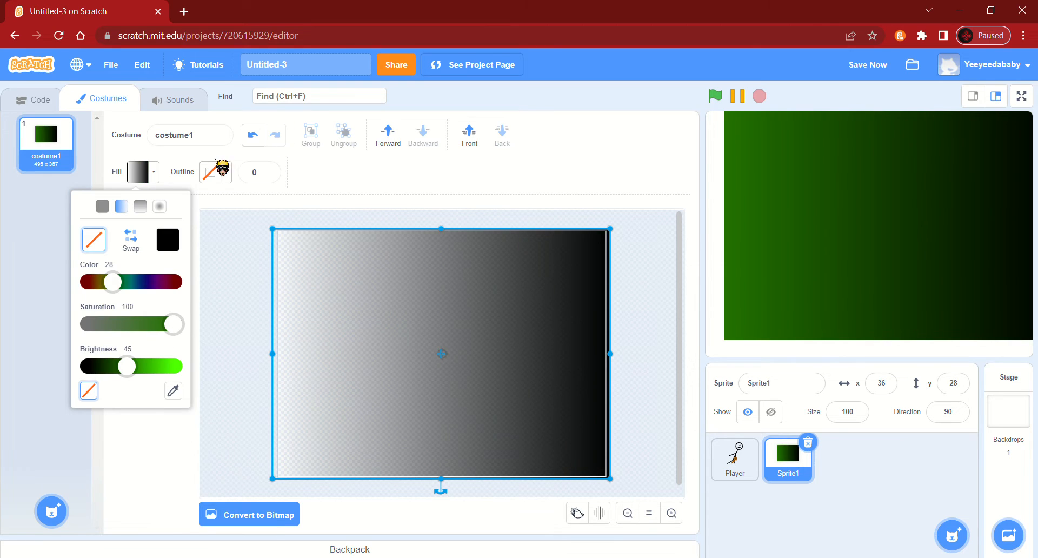
{"action": "left_click", "coordinate": [215, 172]}
{"action": "left_click", "coordinate": [154, 173]}
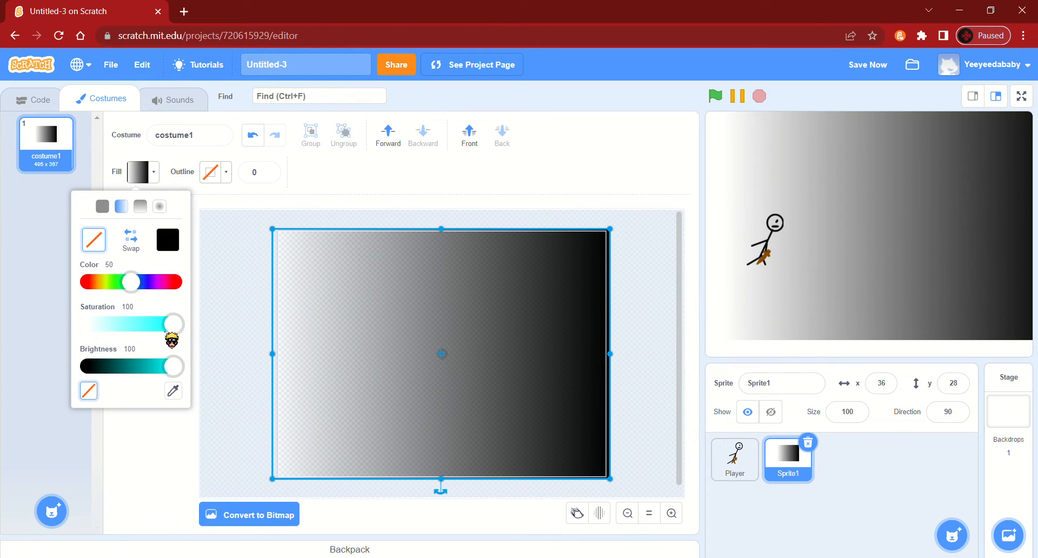
{"action": "left_click_drag", "start_coordinate": [173, 366], "coordinate": [124, 366]}
{"action": "left_click_drag", "start_coordinate": [131, 282], "coordinate": [118, 282]}
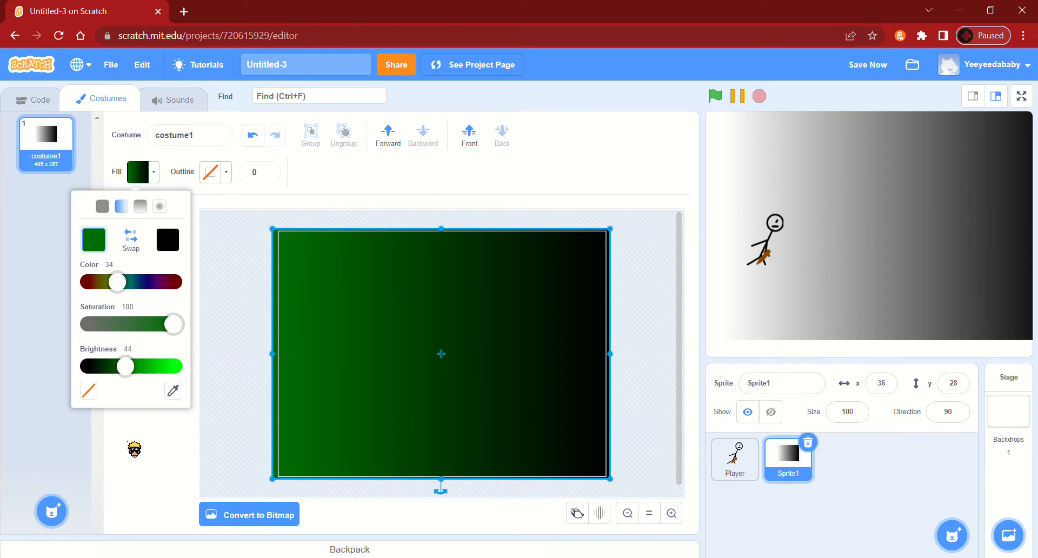
{"action": "left_click", "coordinate": [134, 448]}
{"action": "left_click", "coordinate": [154, 174]}
{"action": "left_click", "coordinate": [229, 414]}
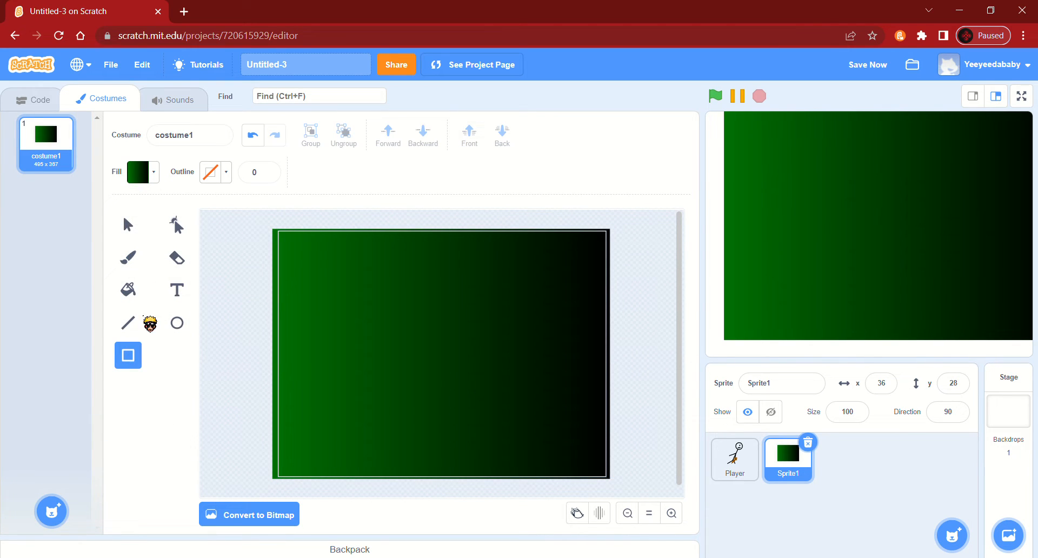
With nothing selected, switch the fill to solid style with no colour for new shapes
{"action": "left_click", "coordinate": [153, 174]}
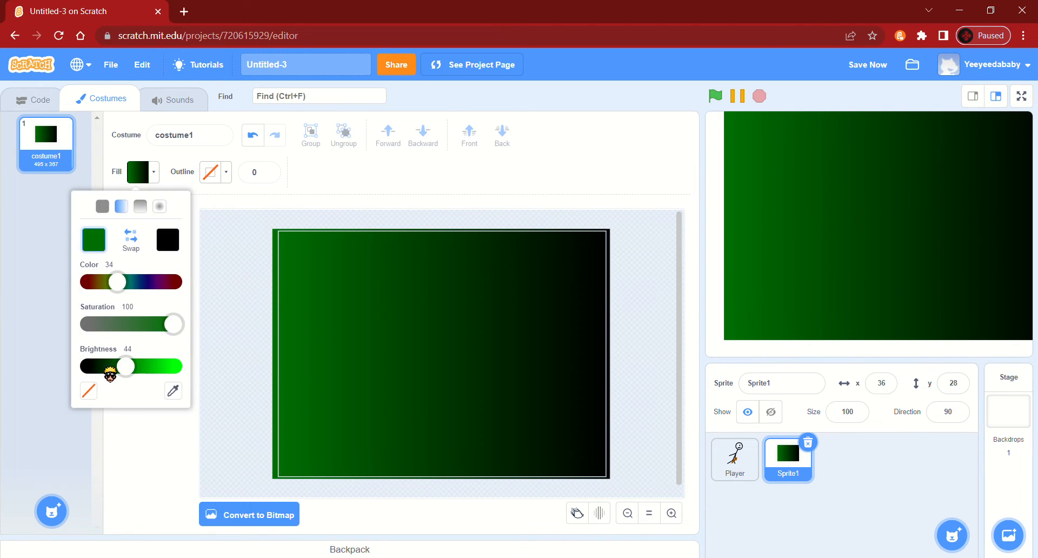
{"action": "left_click", "coordinate": [89, 390]}
{"action": "left_click", "coordinate": [236, 186]}
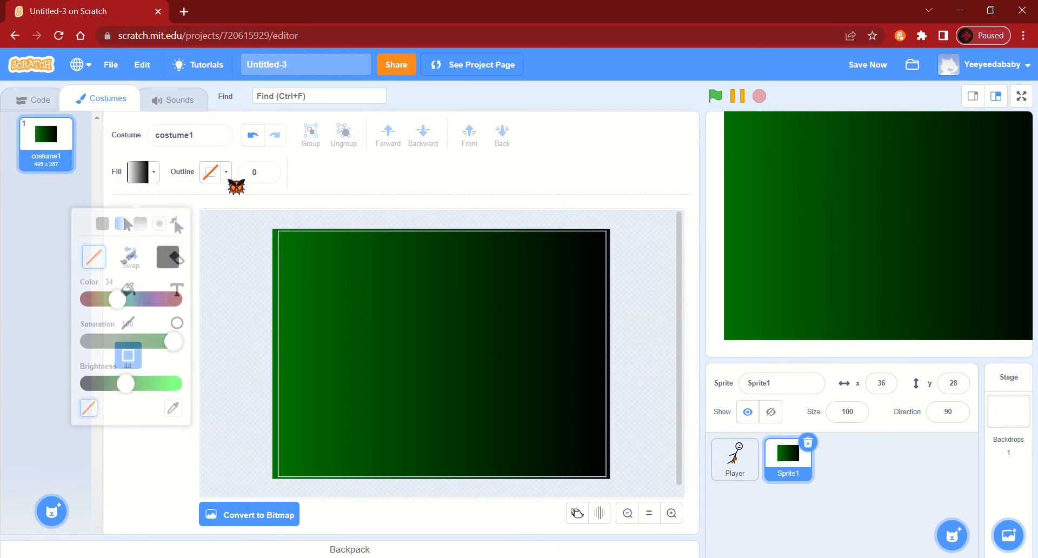
{"action": "left_click", "coordinate": [127, 449]}
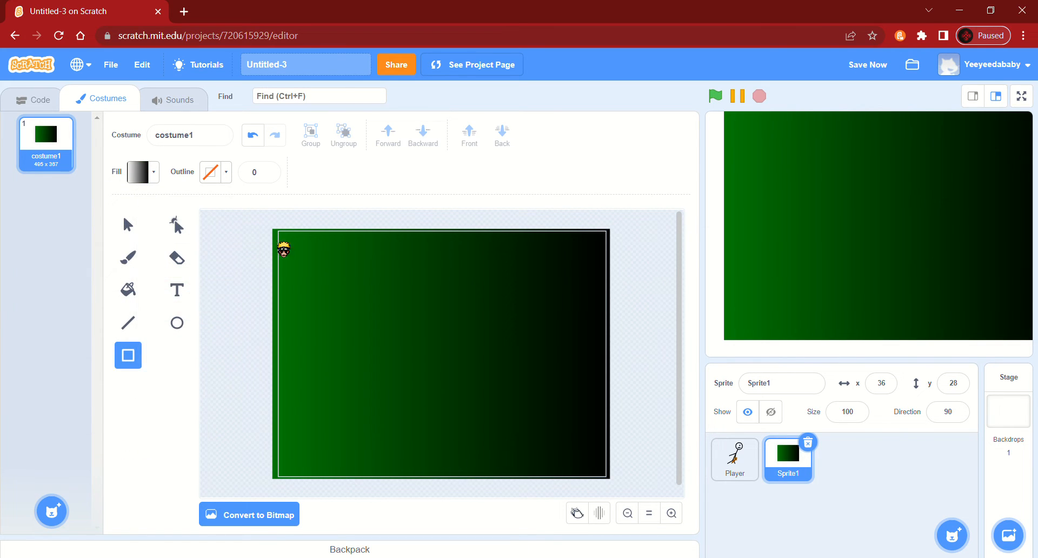
{"action": "left_click", "coordinate": [146, 174]}
{"action": "left_click", "coordinate": [106, 206]}
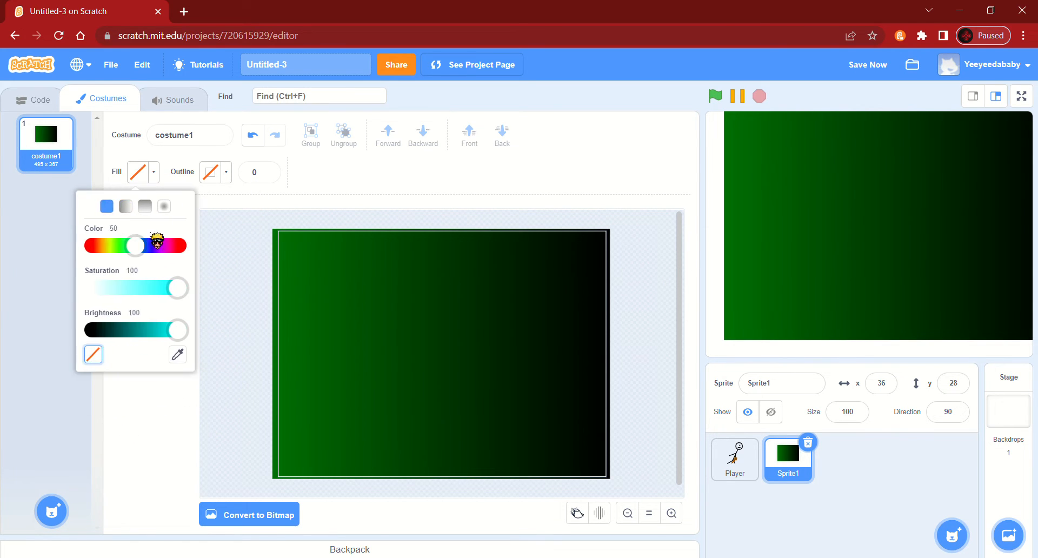
{"action": "left_click", "coordinate": [155, 406]}
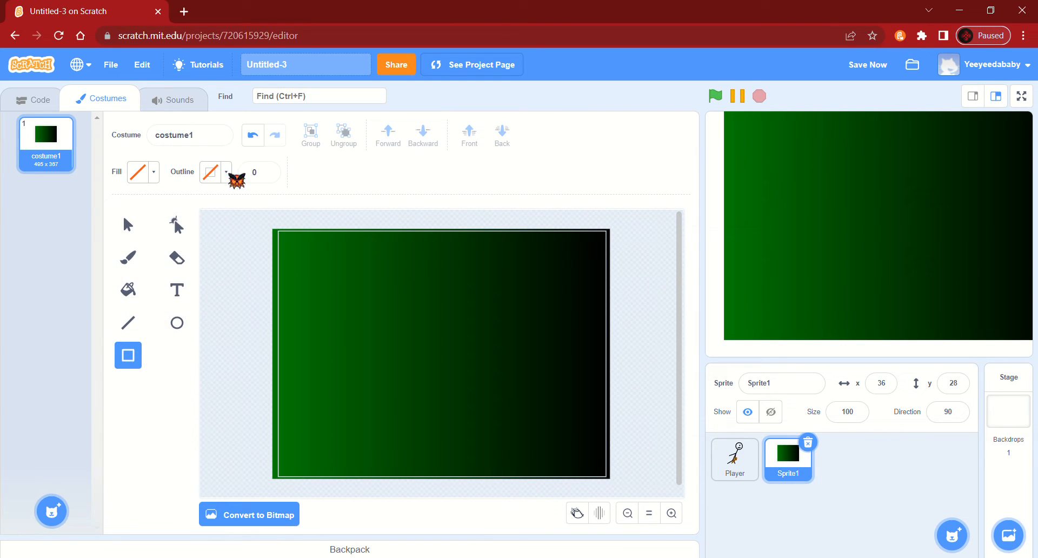
{"action": "left_click", "coordinate": [228, 173]}
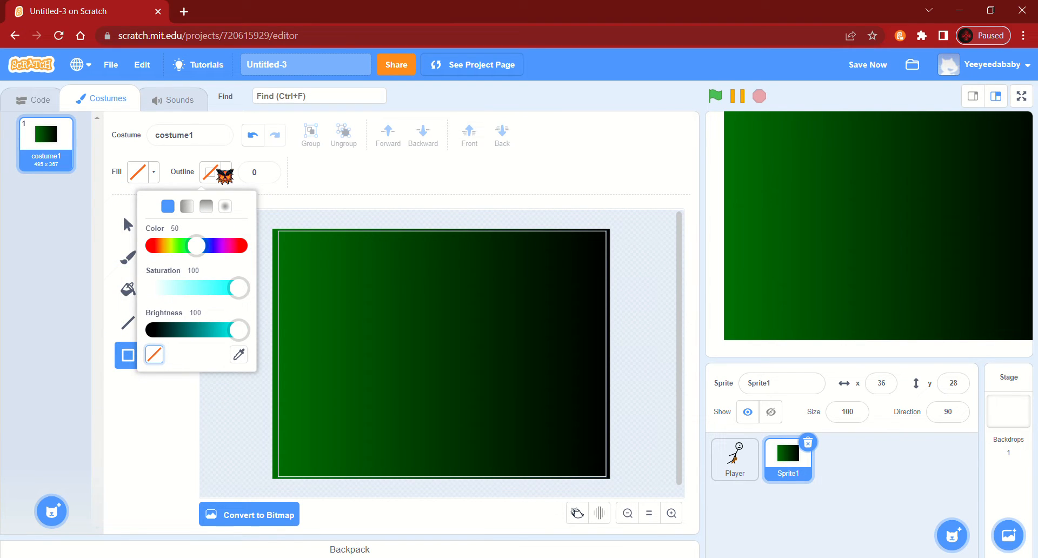
{"action": "left_click_drag", "start_coordinate": [237, 288], "coordinate": [122, 327]}
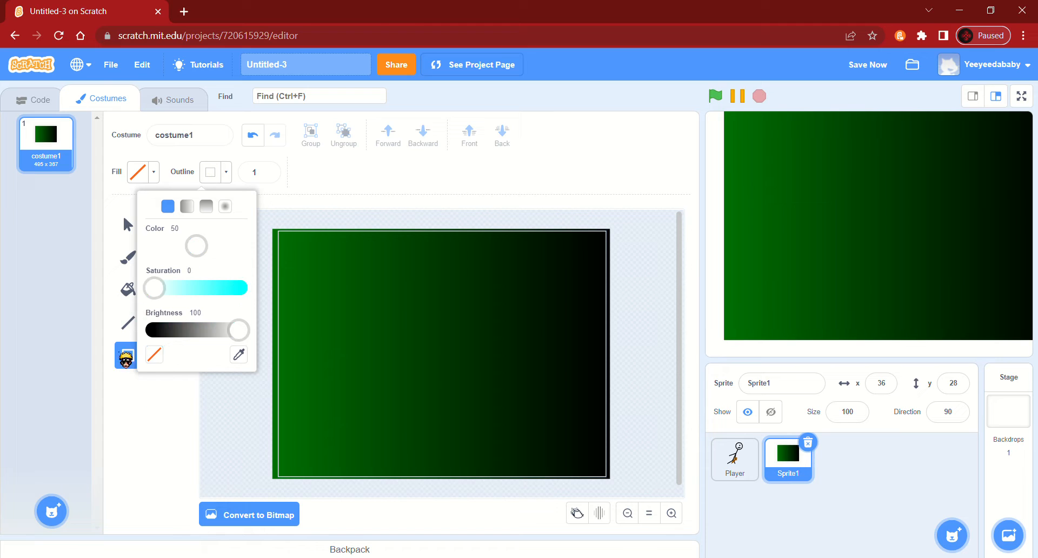
{"action": "left_click", "coordinate": [163, 422]}
{"action": "left_click_drag", "start_coordinate": [380, 307], "coordinate": [501, 351]}
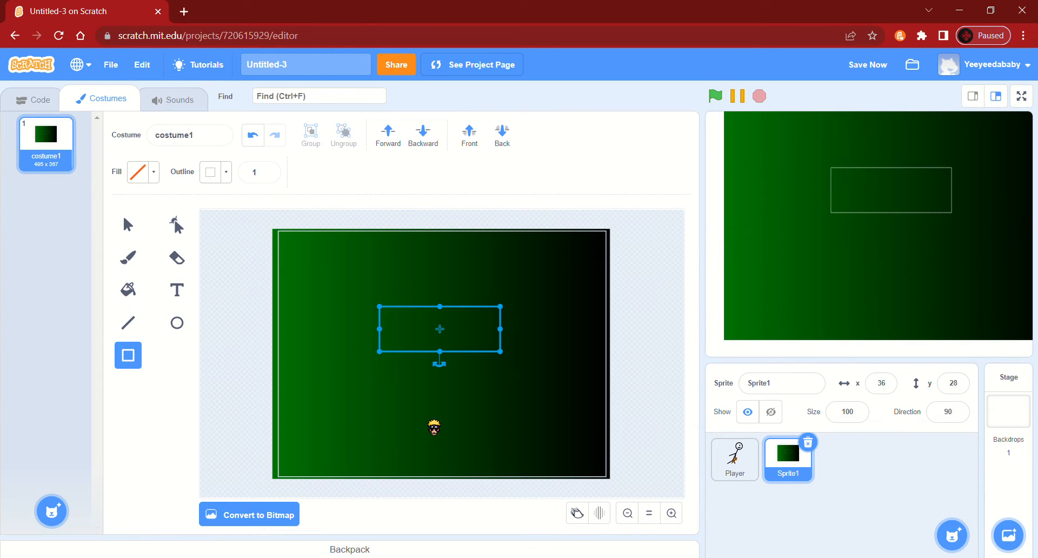
{"action": "key", "text": "Delete"}
{"action": "left_click", "coordinate": [268, 174]}
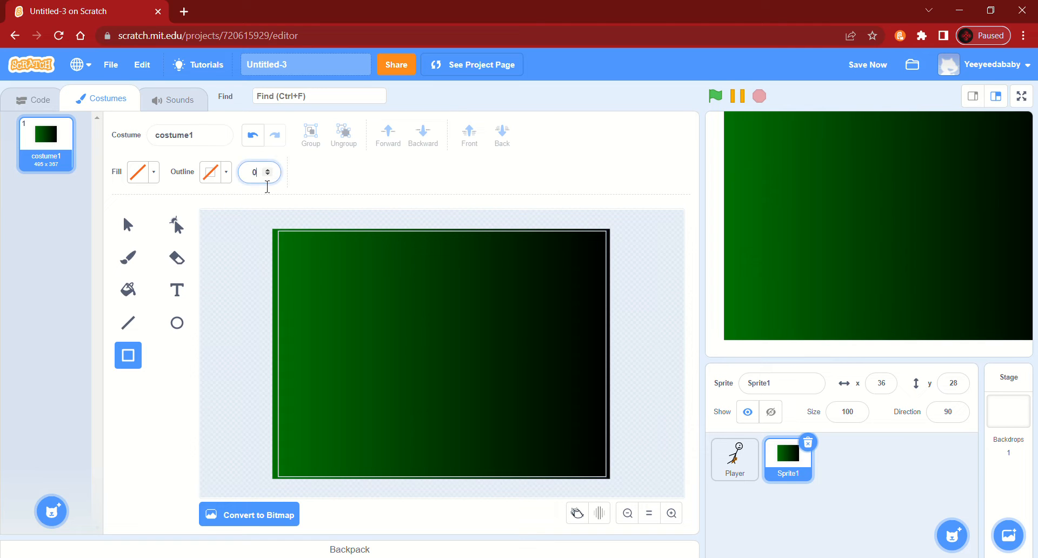
{"action": "type", "text": "20"}
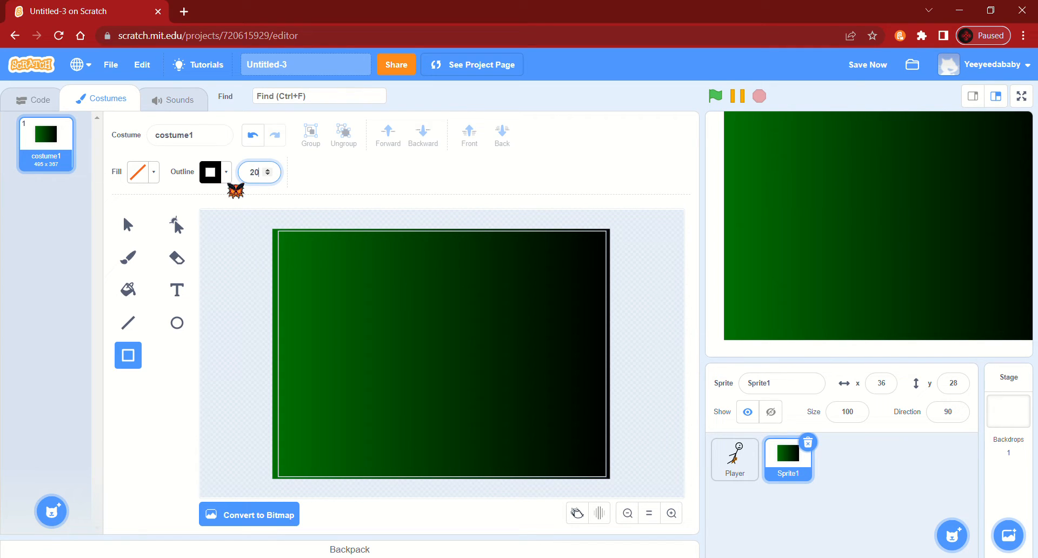
{"action": "mouse_move", "coordinate": [383, 298]}
{"action": "left_mouse_down"}
{"action": "mouse_move", "coordinate": [533, 355]}
{"action": "mouse_move", "coordinate": [537, 342]}
{"action": "left_mouse_up"}
{"action": "key", "text": "Delete"}
Draw two wide unfilled rectangles, one above the other, with a white outline of width 10
{"action": "left_click_drag", "start_coordinate": [266, 180], "coordinate": [238, 181]}
{"action": "type", "text": "10"}
{"action": "key", "text": "Return"}
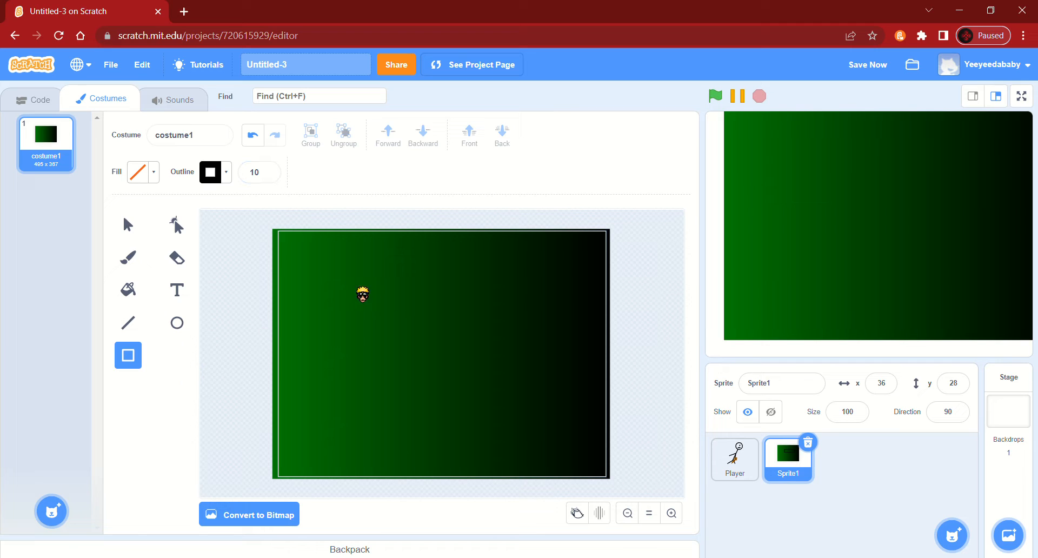
{"action": "left_click", "coordinate": [225, 178]}
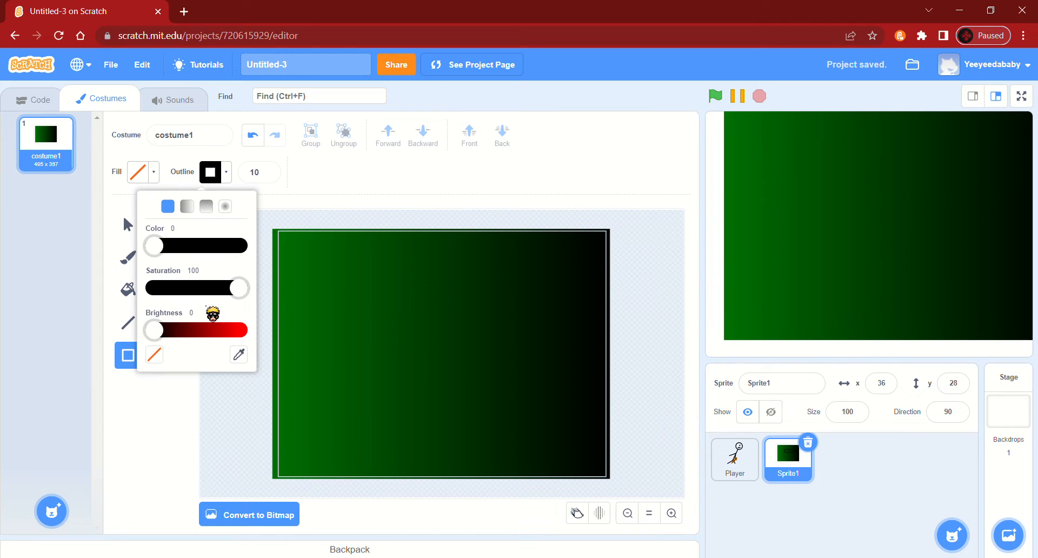
{"action": "left_click_drag", "start_coordinate": [230, 287], "coordinate": [97, 322]}
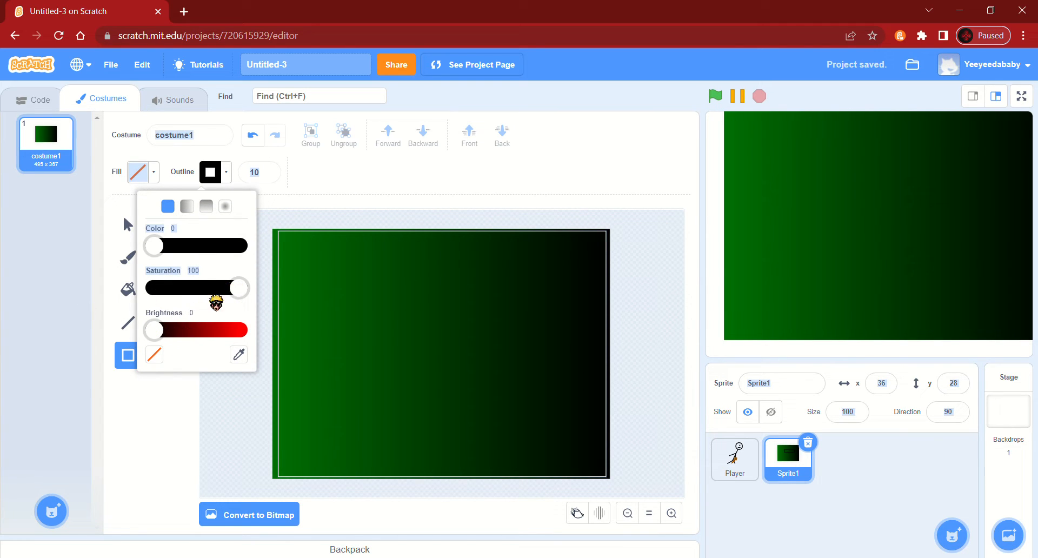
{"action": "left_click_drag", "start_coordinate": [222, 292], "coordinate": [306, 335]}
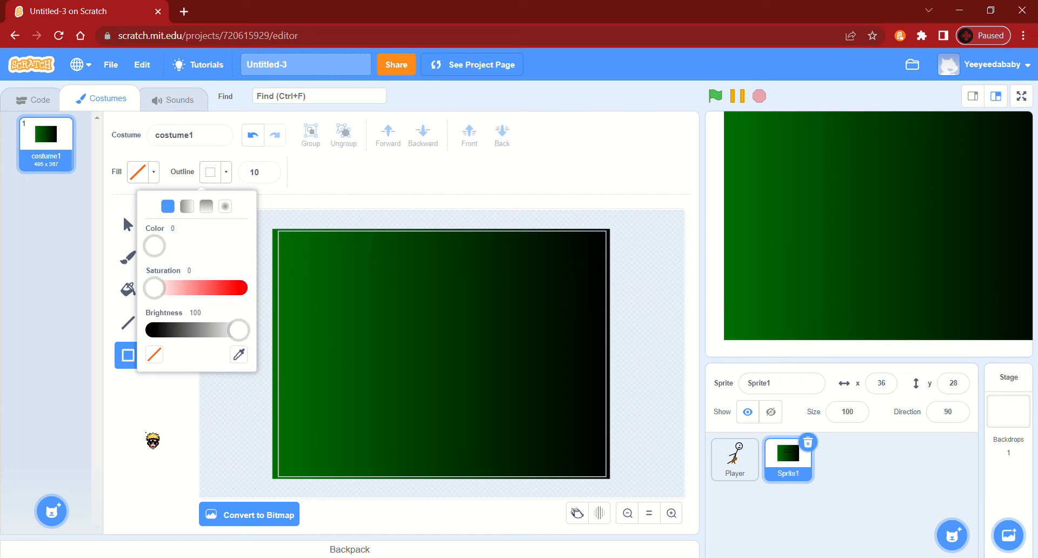
{"action": "left_click", "coordinate": [152, 440]}
{"action": "left_click_drag", "start_coordinate": [332, 291], "coordinate": [566, 349]}
{"action": "left_click_drag", "start_coordinate": [306, 391], "coordinate": [576, 437]}
Narrow the upper white rectangle by moving both its side edges inward
{"action": "left_click", "coordinate": [130, 227]}
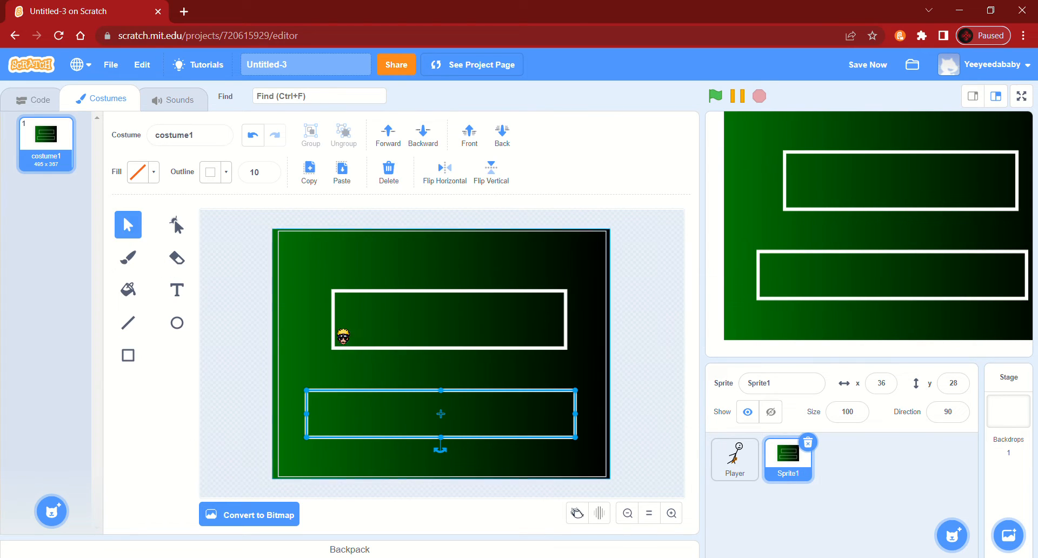
{"action": "left_click", "coordinate": [334, 332]}
{"action": "left_click_drag", "start_coordinate": [338, 321], "coordinate": [374, 320]}
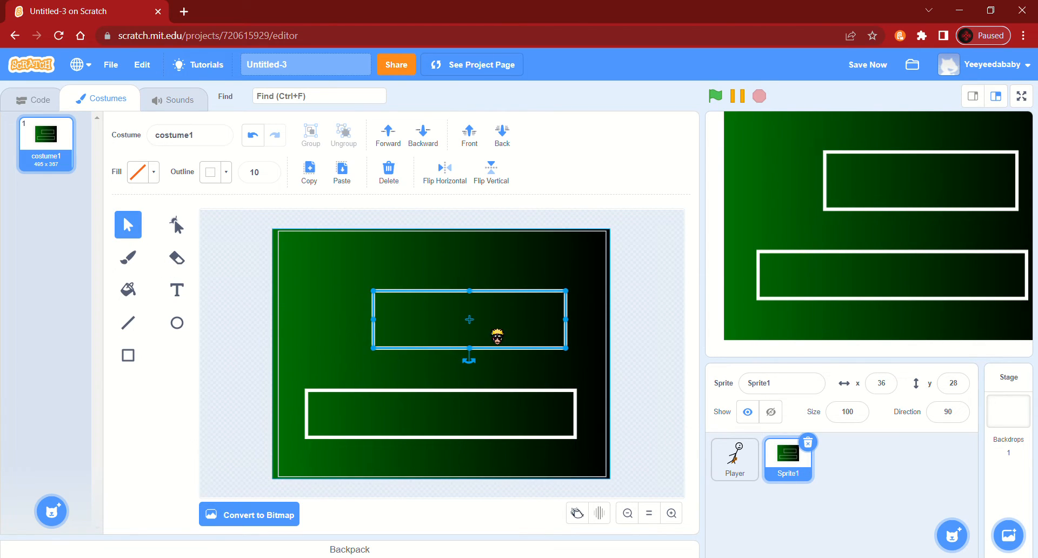
{"action": "left_click_drag", "start_coordinate": [569, 322], "coordinate": [561, 322]}
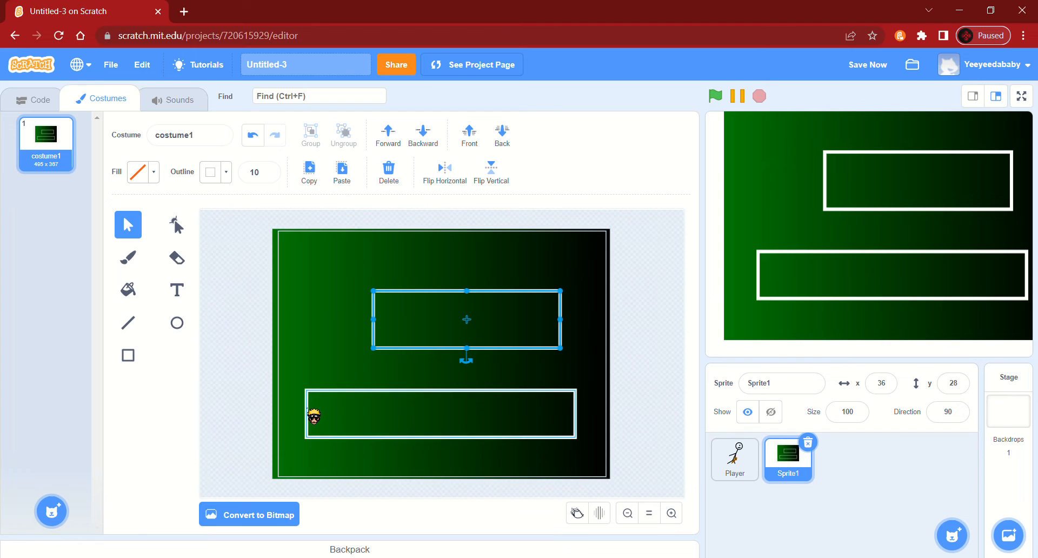
Narrow the lower white rectangle and raise its top edge so it roughly matches the upper one
{"action": "left_click", "coordinate": [313, 418]}
{"action": "left_click_drag", "start_coordinate": [312, 418], "coordinate": [379, 418]}
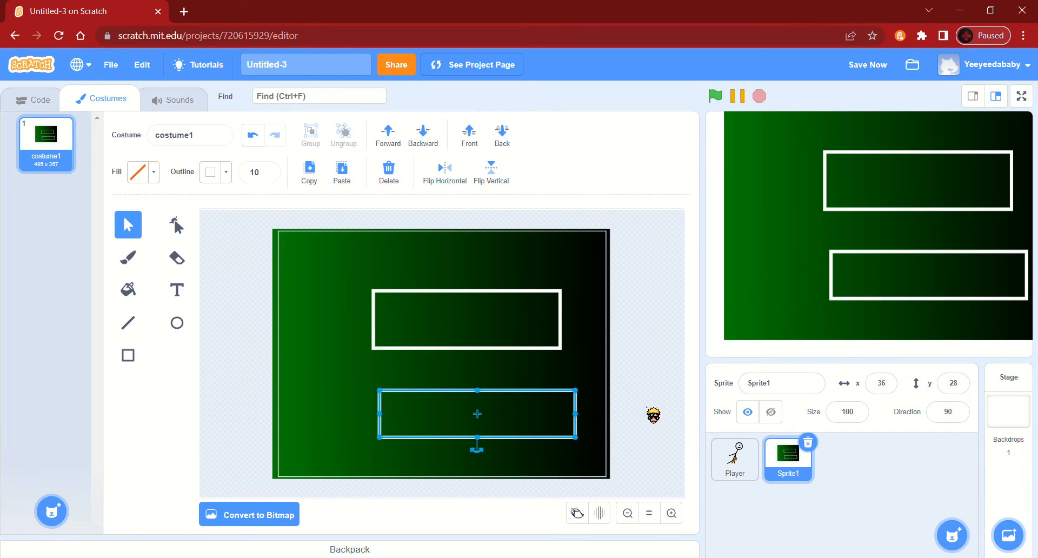
{"action": "left_click_drag", "start_coordinate": [581, 417], "coordinate": [571, 417]}
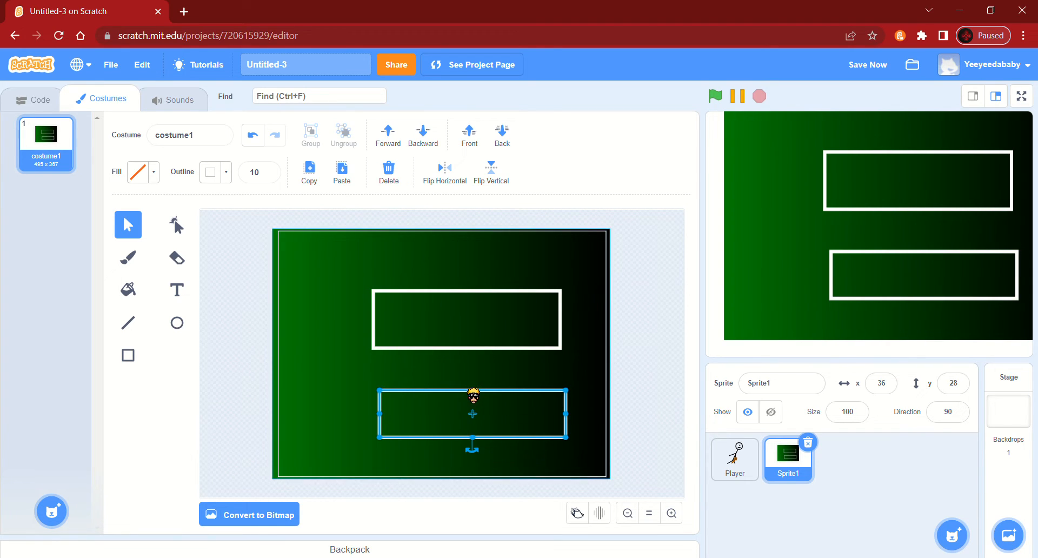
{"action": "left_click_drag", "start_coordinate": [475, 395], "coordinate": [474, 388]}
{"action": "left_click_drag", "start_coordinate": [379, 414], "coordinate": [372, 413]}
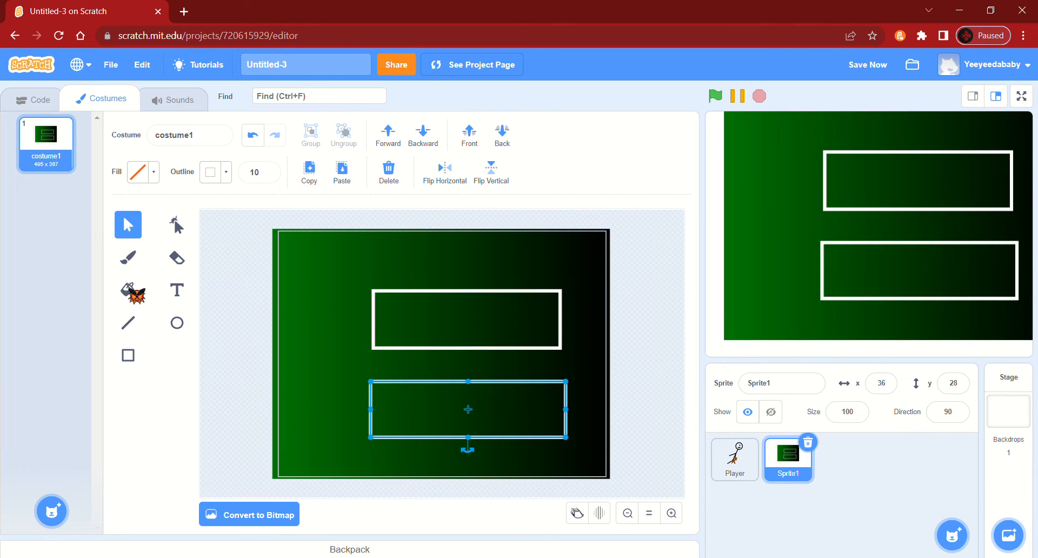
Prepare the Text tool with a white fill, saturation 0, and the Pixel font
{"action": "left_click", "coordinate": [177, 291]}
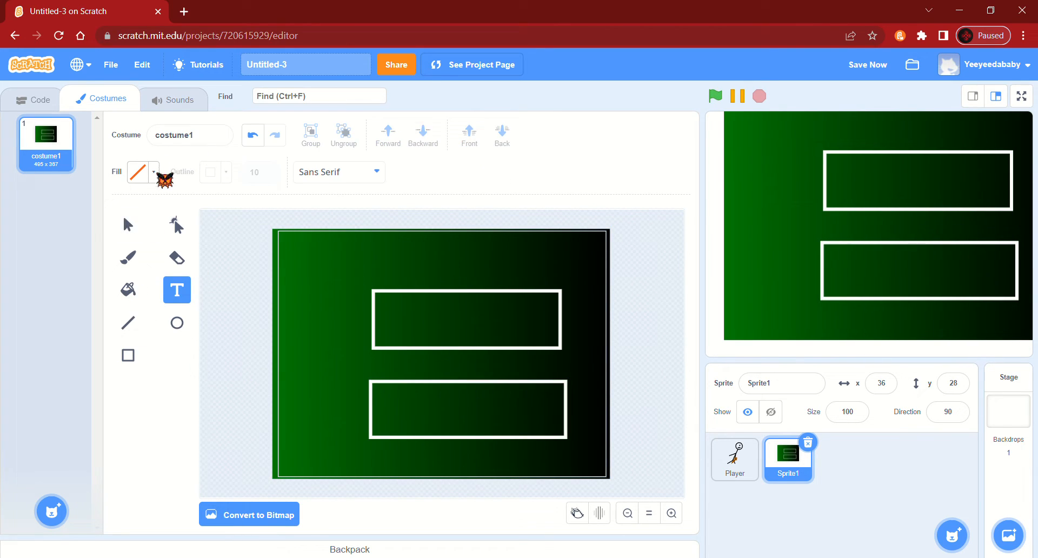
{"action": "left_click", "coordinate": [153, 172]}
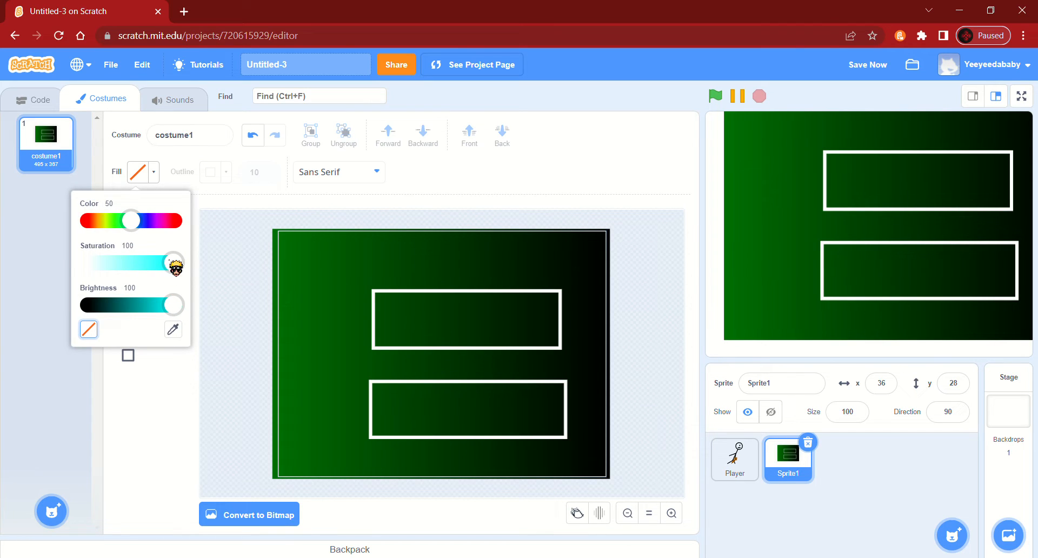
{"action": "left_click_drag", "start_coordinate": [173, 264], "coordinate": [87, 265]}
{"action": "left_click", "coordinate": [281, 220]}
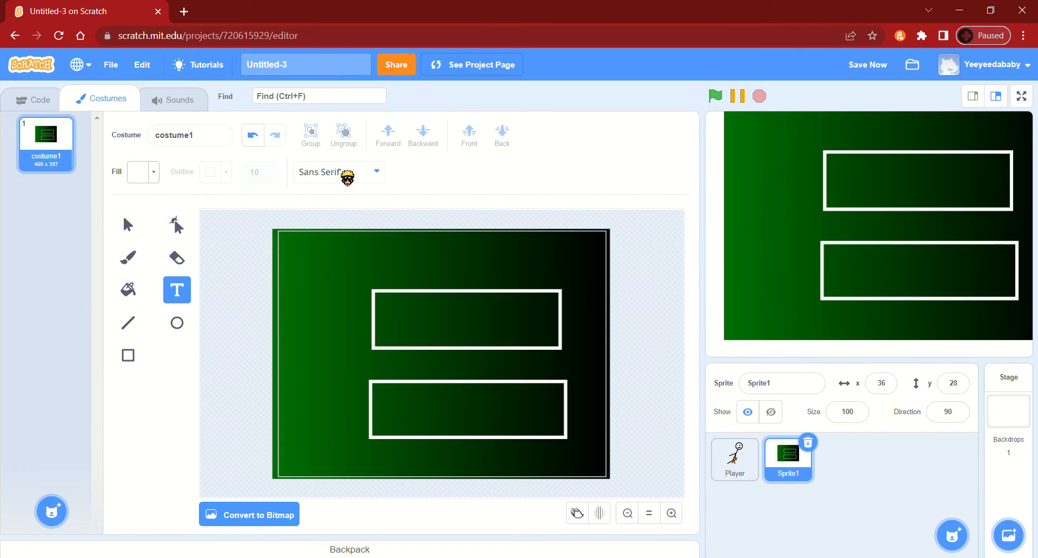
{"action": "left_click", "coordinate": [348, 173]}
{"action": "left_click", "coordinate": [344, 330]}
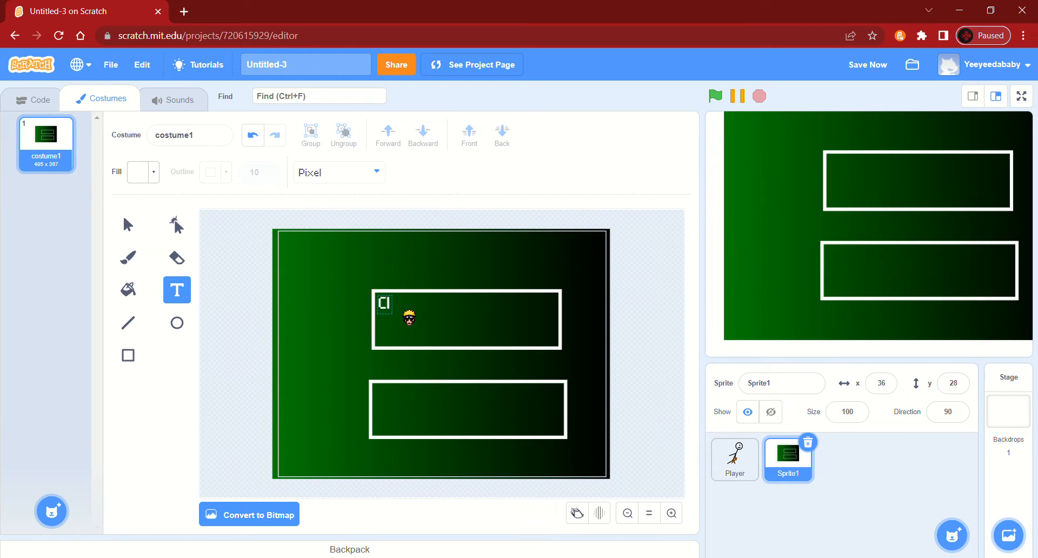
Write "Click Anywhere To Start" on two lines inside the upper box and enlarge it to nearly fill the box
{"action": "type", "text": "Cli"}
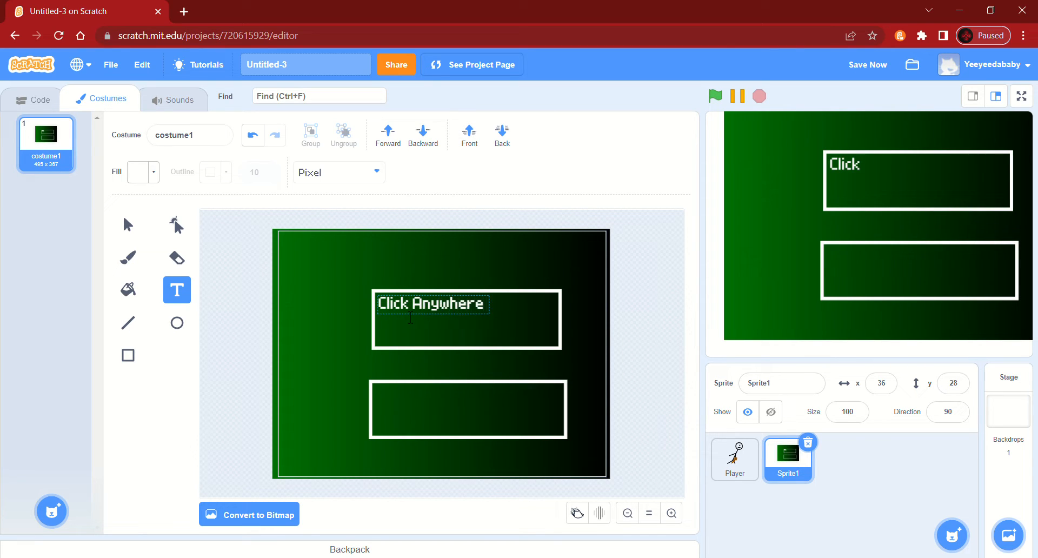
{"action": "type", "text": "ck Anywhere"}
{"action": "key", "text": "Return"}
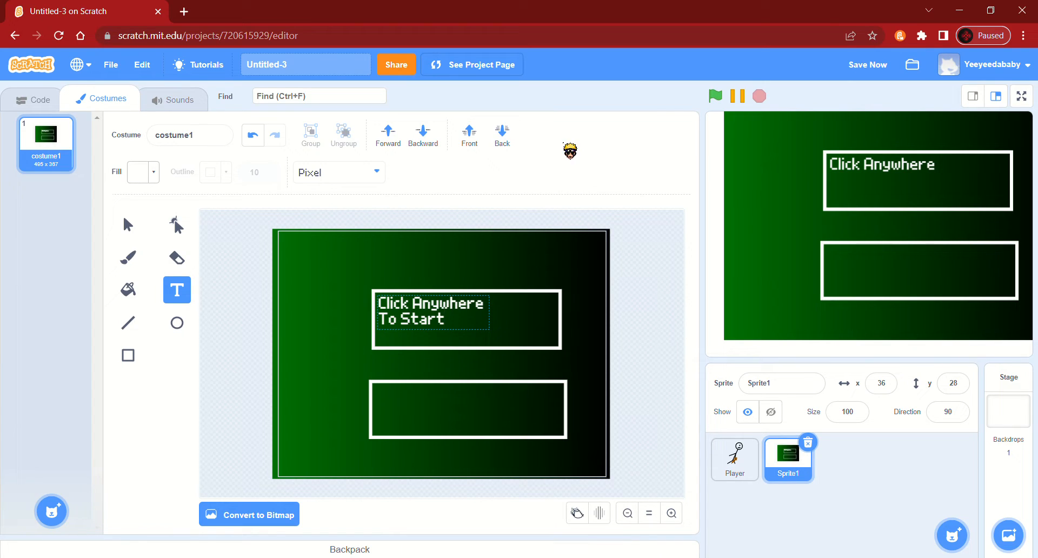
{"action": "left_click", "coordinate": [129, 226]}
{"action": "left_click_drag", "start_coordinate": [491, 332], "coordinate": [535, 347]}
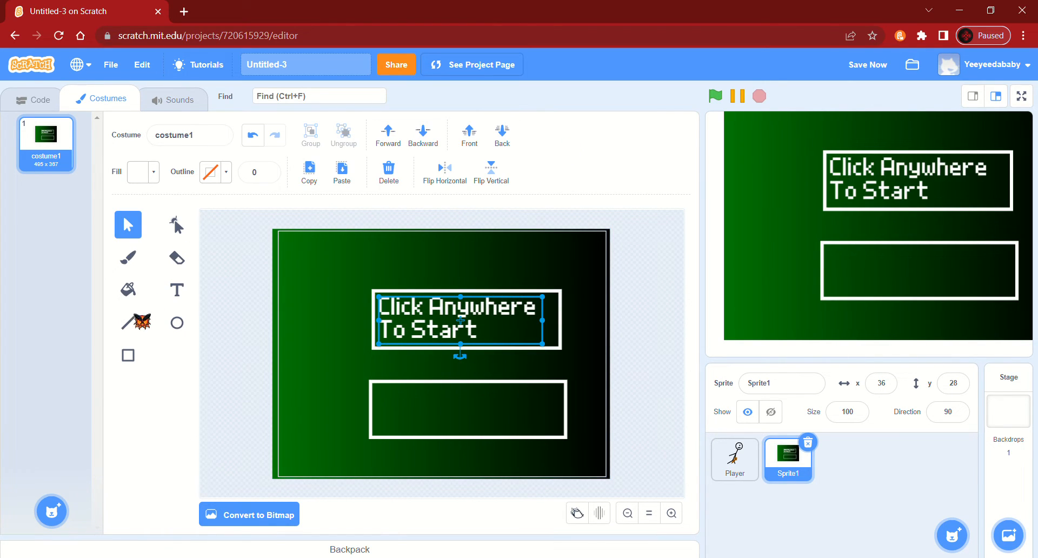
Start a text in the lower box with the first line "Controls:D=Right A=Left"
{"action": "key", "text": "t"}
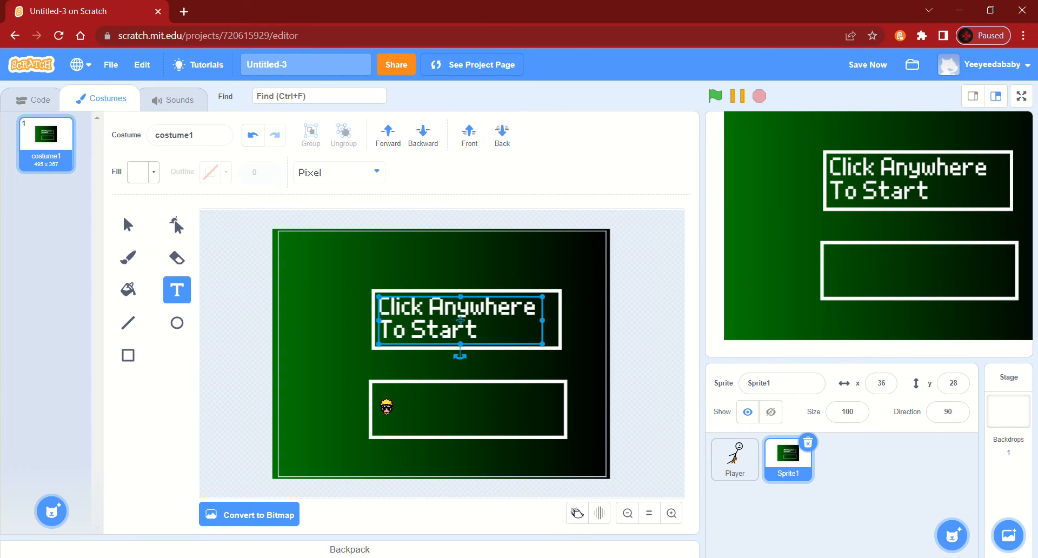
{"action": "left_click", "coordinate": [378, 399]}
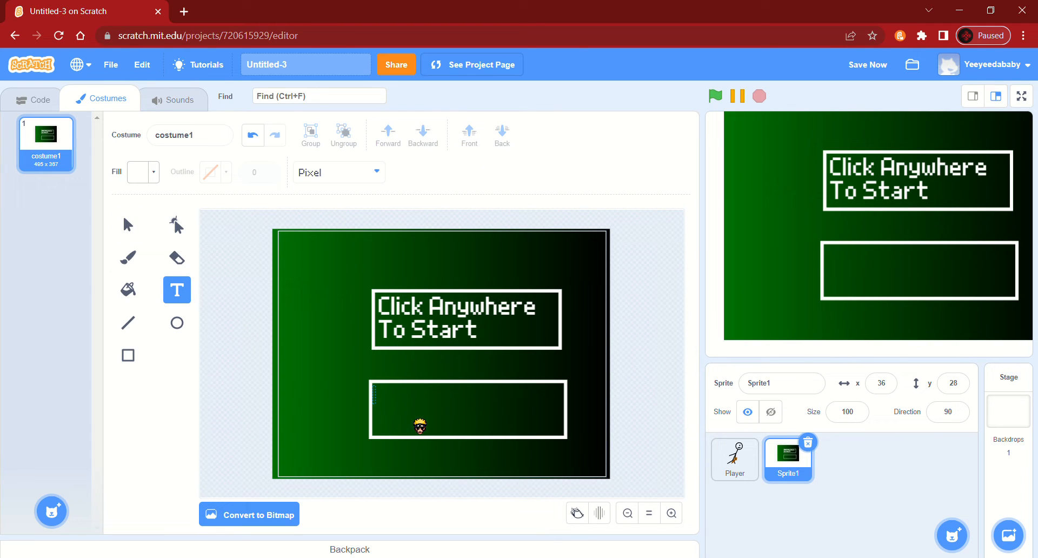
{"action": "type", "text": "Conti"}
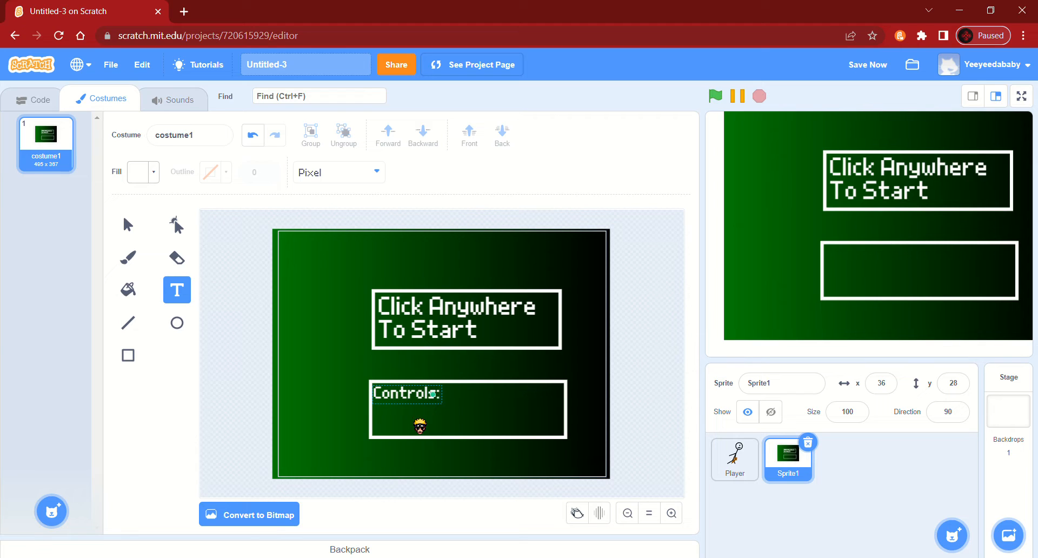
{"action": "type", "text": "D="}
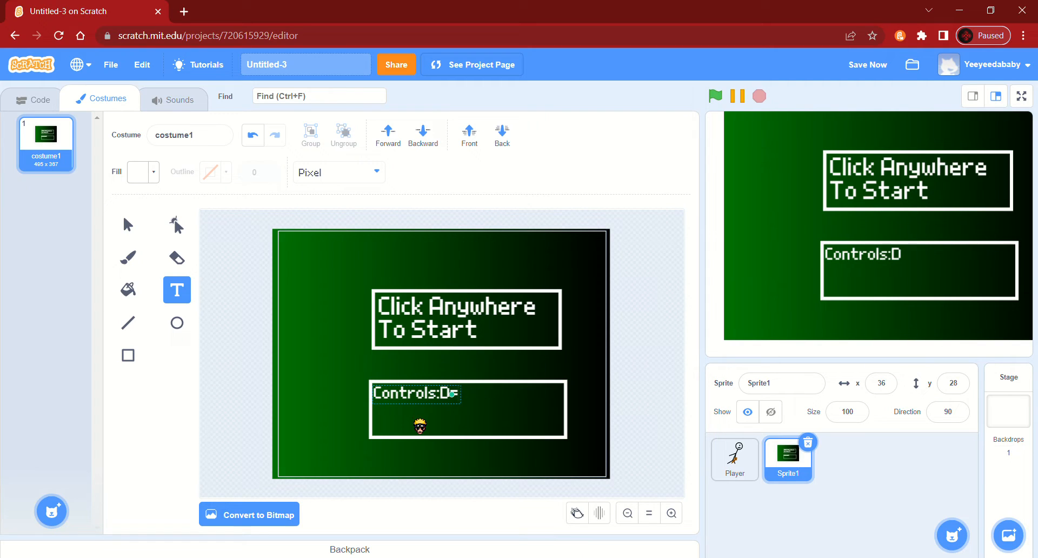
{"action": "type", "text": "Right"}
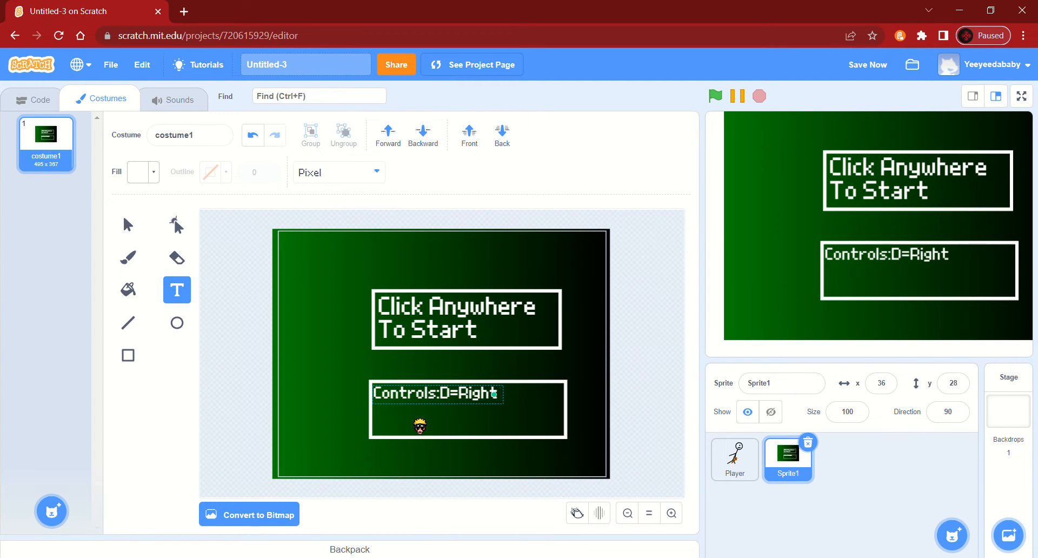
{"action": "type", "text": " A=Left"}
{"action": "key", "text": "Return"}
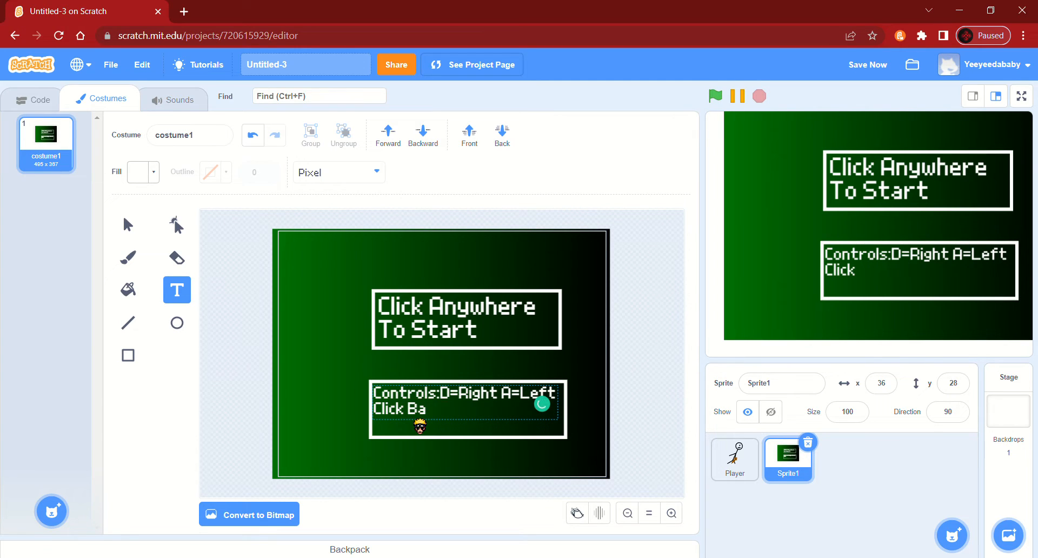
Add the lines "Click Badguy To Deal Damage" and "E=Dash/Arrow Keys Work" to the controls text
{"action": "type", "text": "dguy To"}
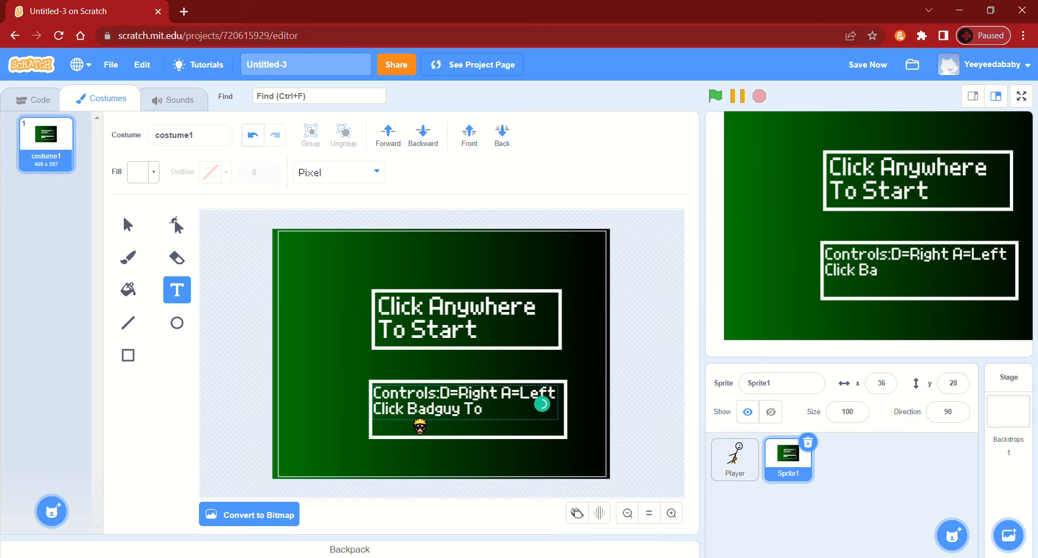
{"action": "type", "text": " De"}
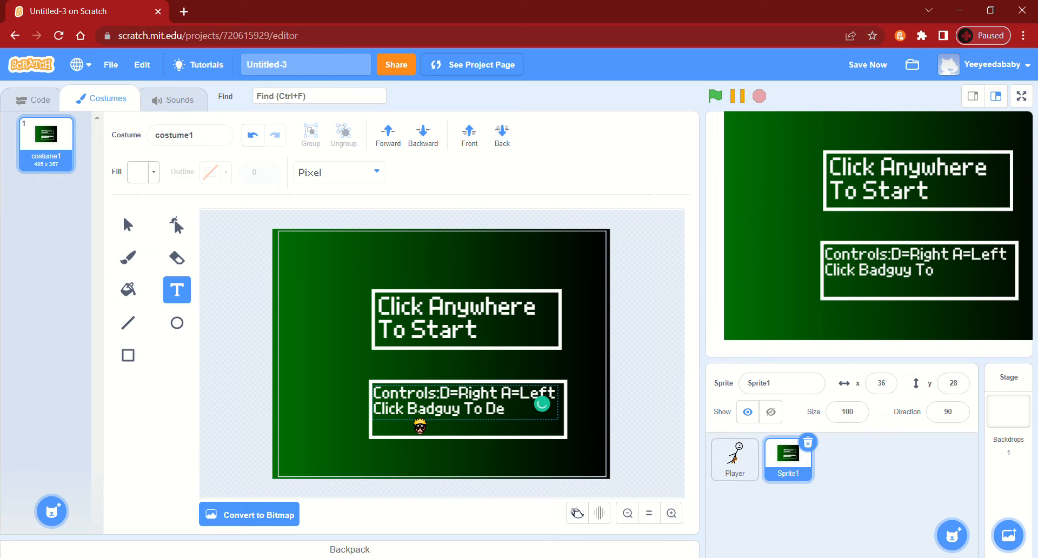
{"action": "type", "text": "al Damage"}
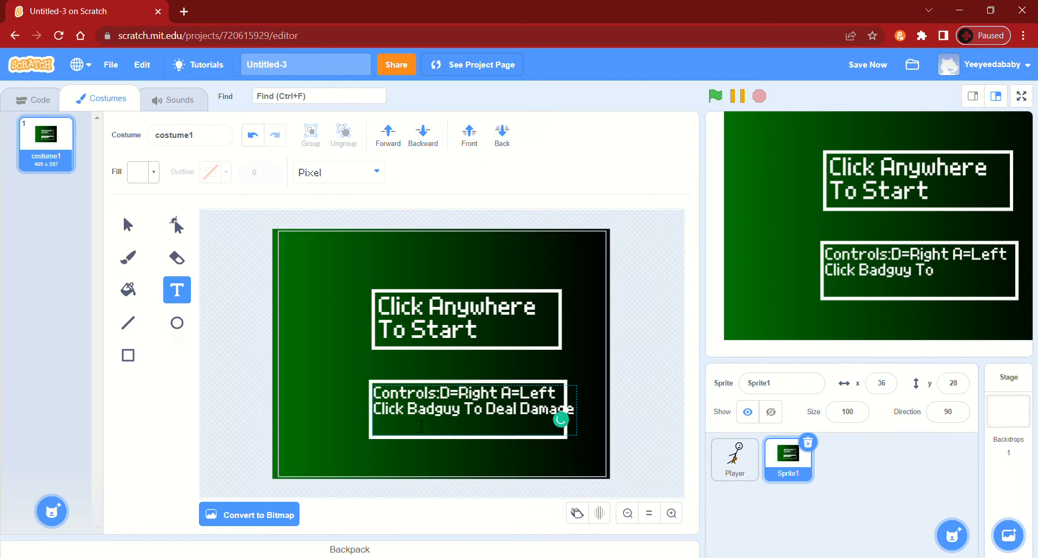
{"action": "key", "text": "Return"}
{"action": "type", "text": "E"}
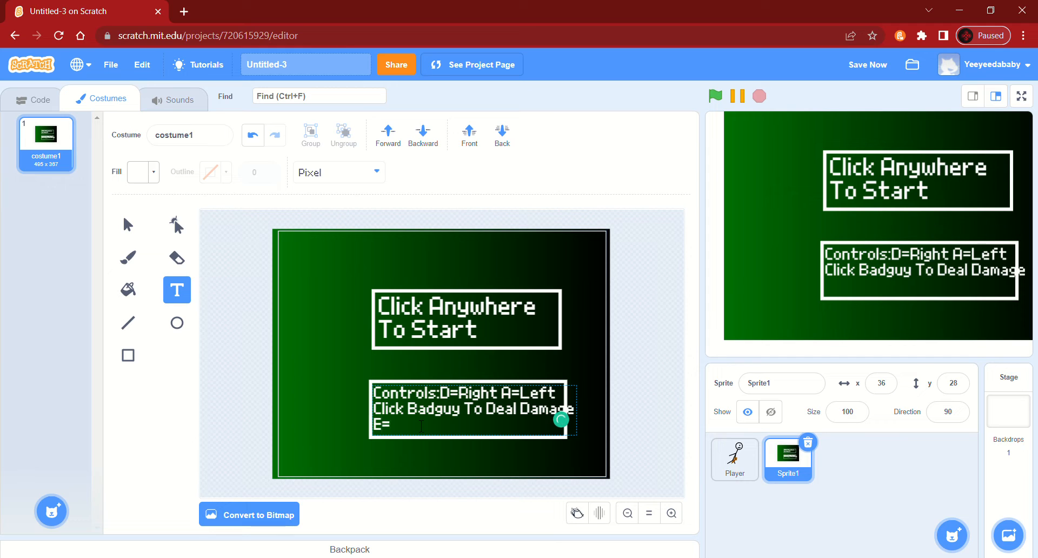
{"action": "type", "text": "=Dash/Arrow Keys Work"}
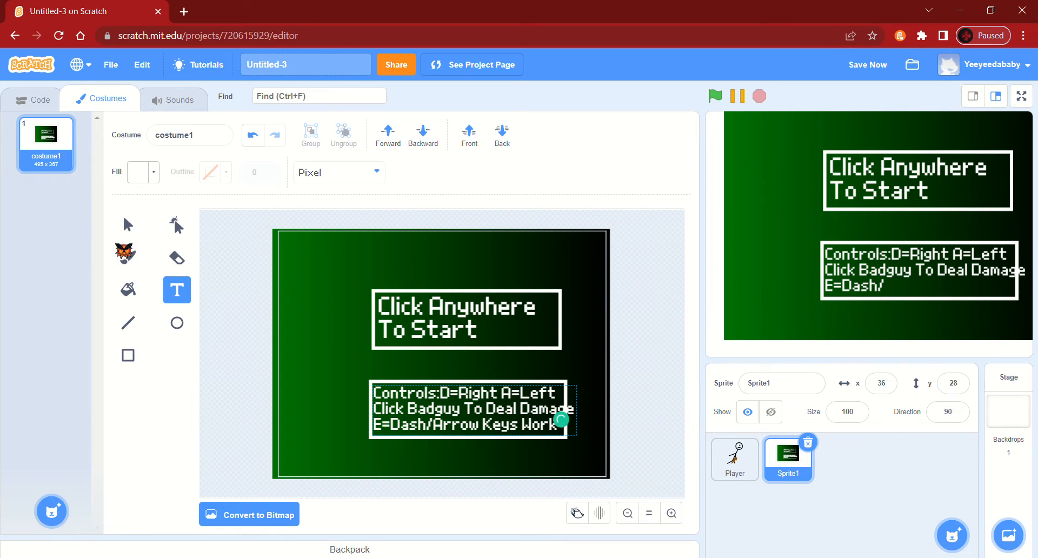
Enlarge the lower white rectangle from its upper-right corner so it encloses the controls text
{"action": "left_click", "coordinate": [128, 225]}
{"action": "left_click", "coordinate": [482, 404]}
{"action": "left_click_drag", "start_coordinate": [568, 383], "coordinate": [589, 374]}
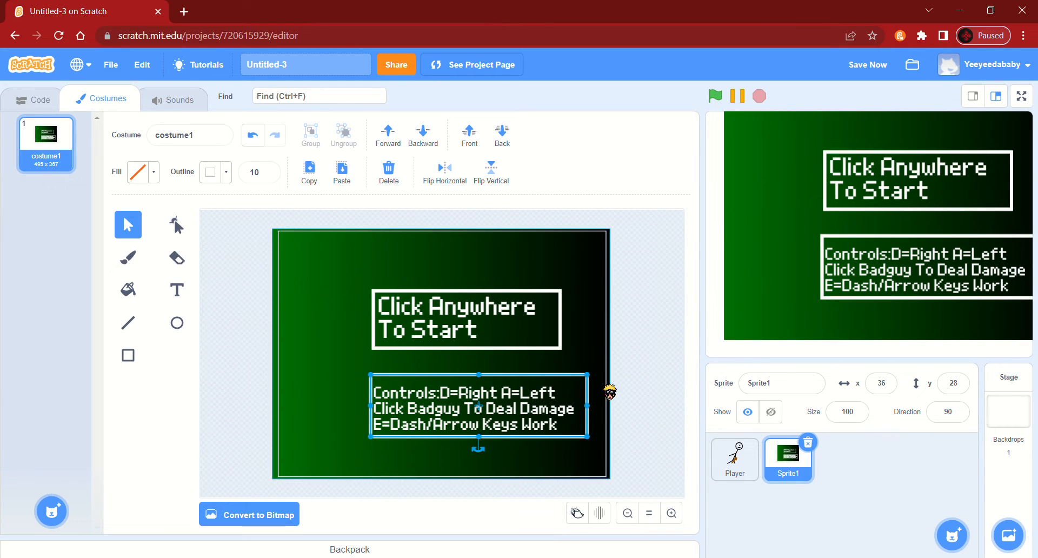
Stretch the controls text slightly taller and shift the lower rectangle to the left
{"action": "left_click", "coordinate": [388, 409]}
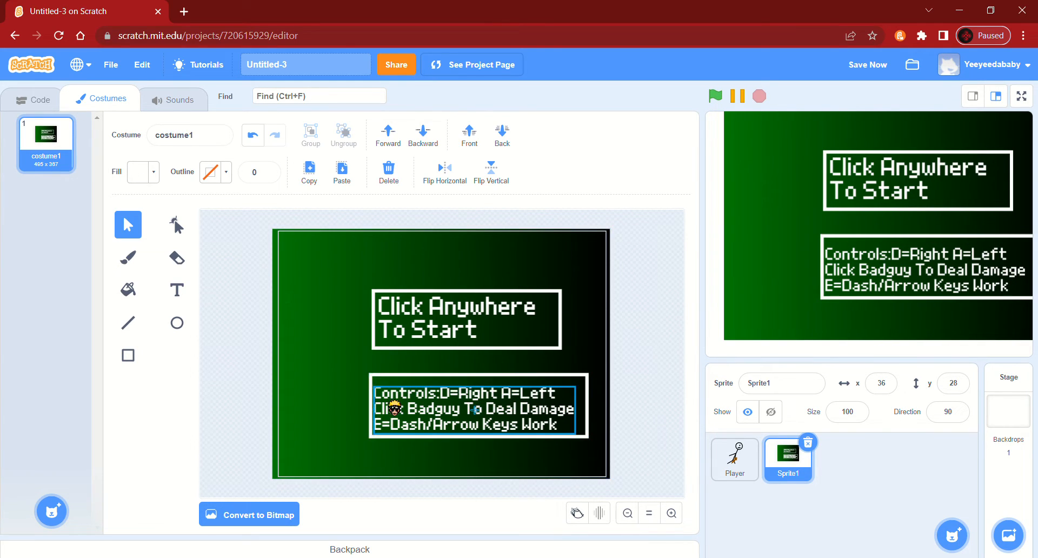
{"action": "left_click_drag", "start_coordinate": [575, 387], "coordinate": [571, 392]}
{"action": "mouse_move", "coordinate": [473, 393]}
{"action": "left_mouse_down"}
{"action": "mouse_move", "coordinate": [481, 380]}
{"action": "mouse_move", "coordinate": [461, 380]}
{"action": "left_mouse_up"}
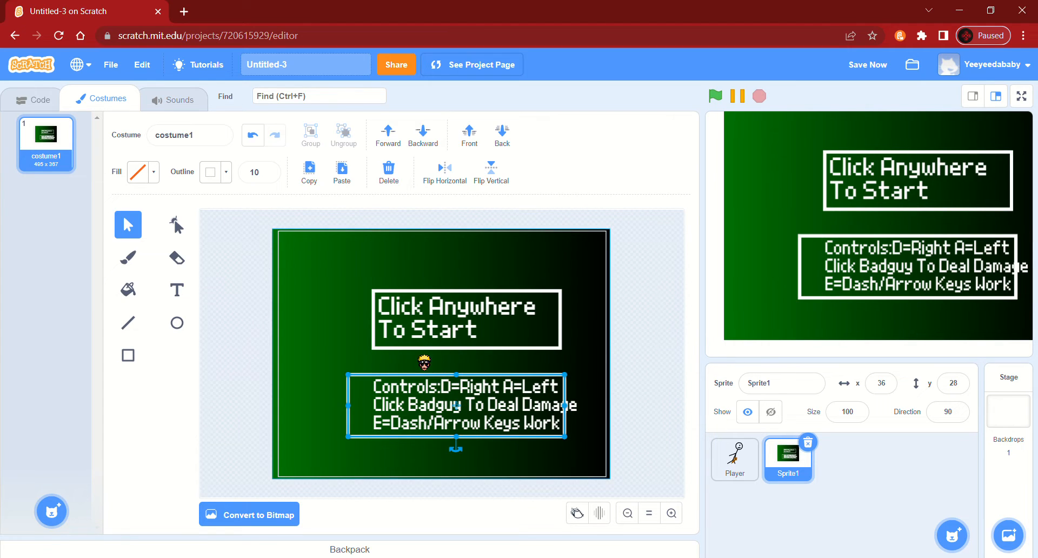
Enlarge the upper rectangle at its lower-left corner and right edge to match the lower one's width
{"action": "left_click", "coordinate": [373, 349]}
{"action": "mouse_move", "coordinate": [373, 348]}
{"action": "left_mouse_down"}
{"action": "mouse_move", "coordinate": [352, 361]}
{"action": "mouse_move", "coordinate": [364, 358]}
{"action": "left_mouse_up"}
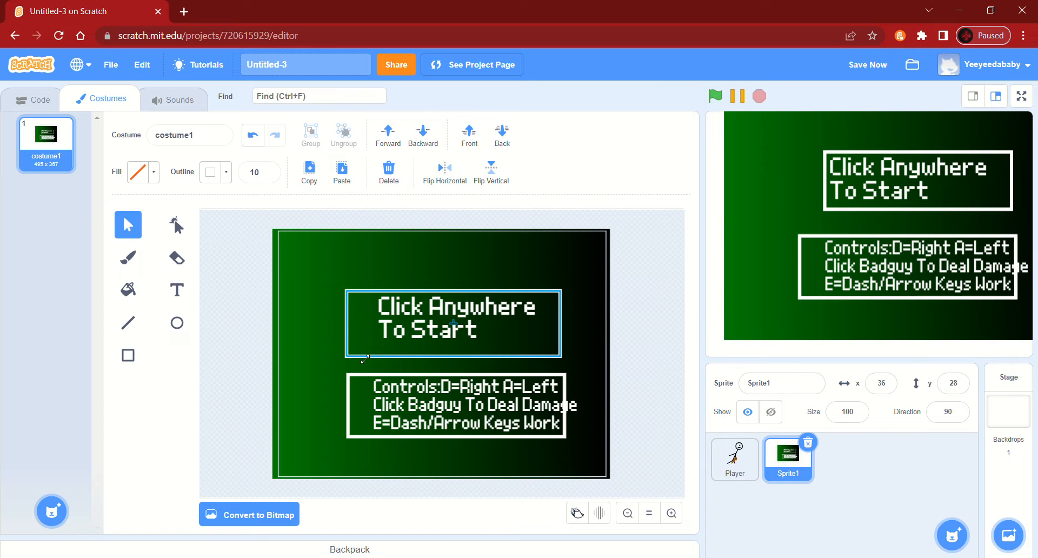
{"action": "left_click_drag", "start_coordinate": [562, 324], "coordinate": [569, 326]}
Move both texts left into their boxes and enlarge "Click Anywhere To Start" to fill the upper box
{"action": "left_click", "coordinate": [444, 339]}
{"action": "left_click_drag", "start_coordinate": [446, 341], "coordinate": [418, 338]}
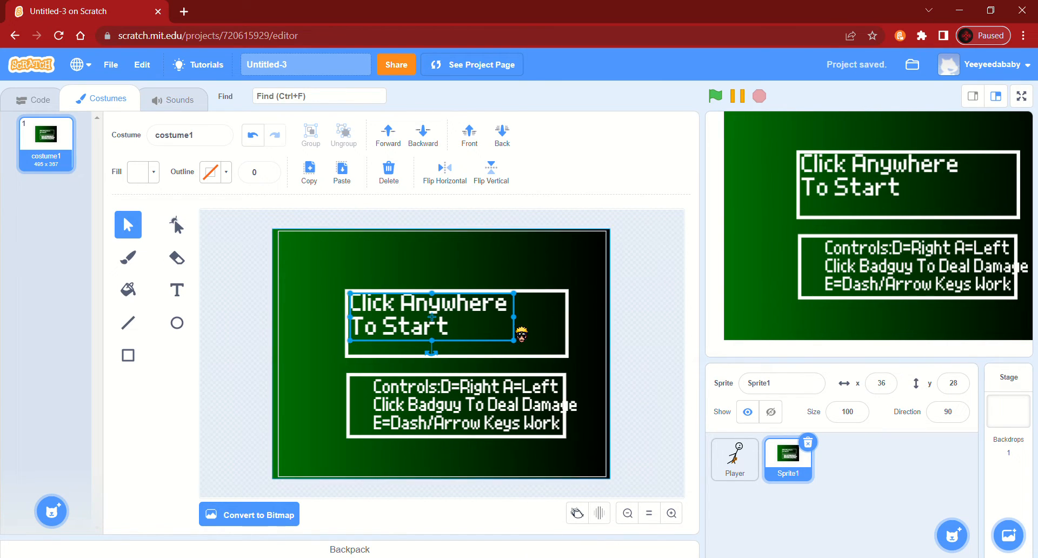
{"action": "left_click_drag", "start_coordinate": [515, 341], "coordinate": [536, 355]}
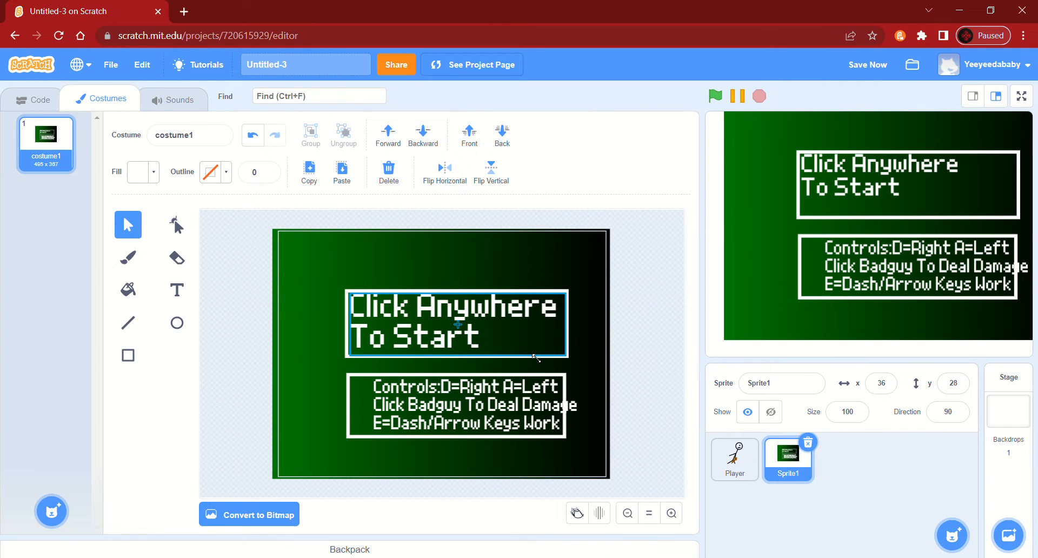
{"action": "left_click", "coordinate": [481, 413]}
{"action": "left_click_drag", "start_coordinate": [481, 413], "coordinate": [459, 413]}
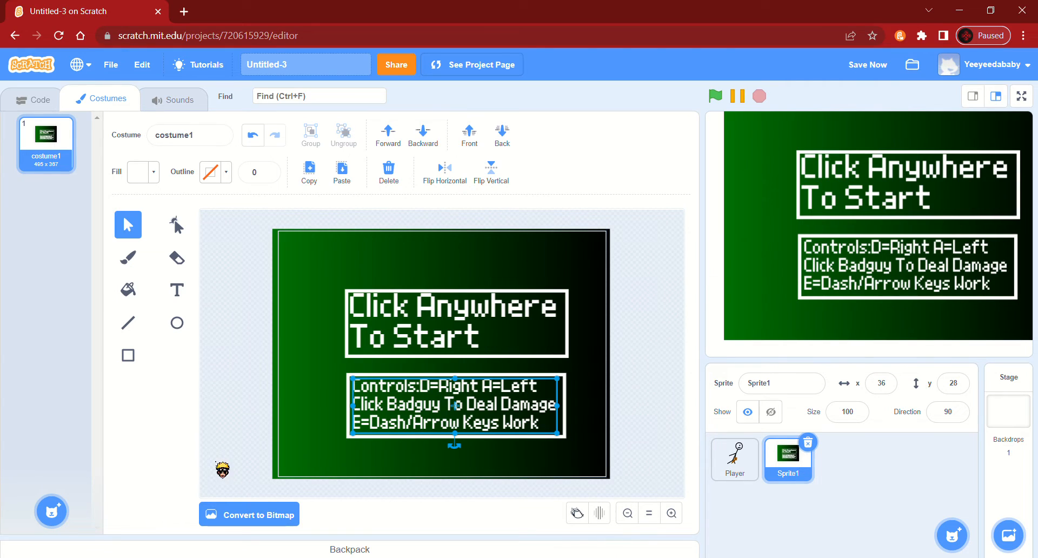
Build a script for the menu sprite that hides it when this sprite is clicked
{"action": "left_click", "coordinate": [36, 99]}
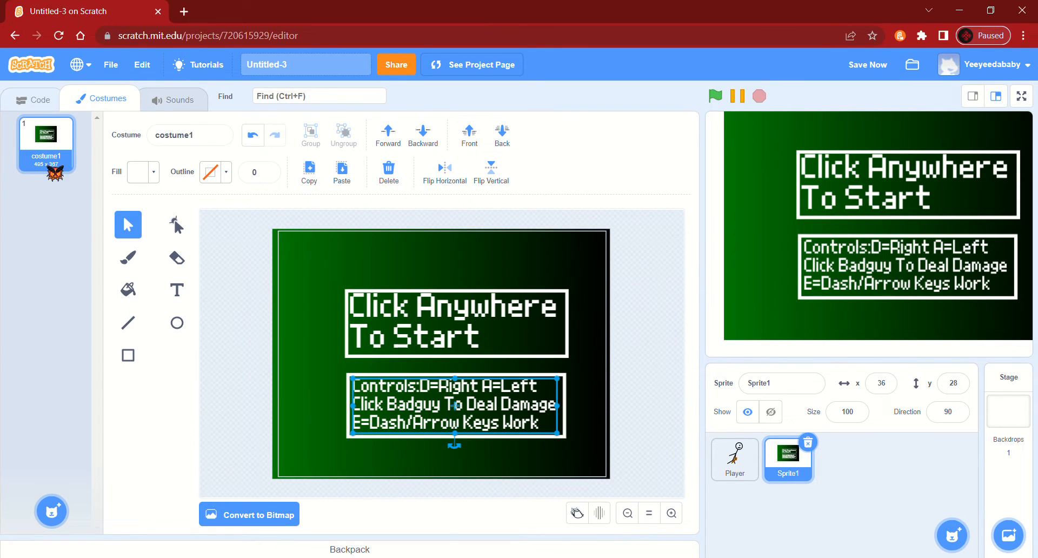
{"action": "left_click", "coordinate": [24, 225]}
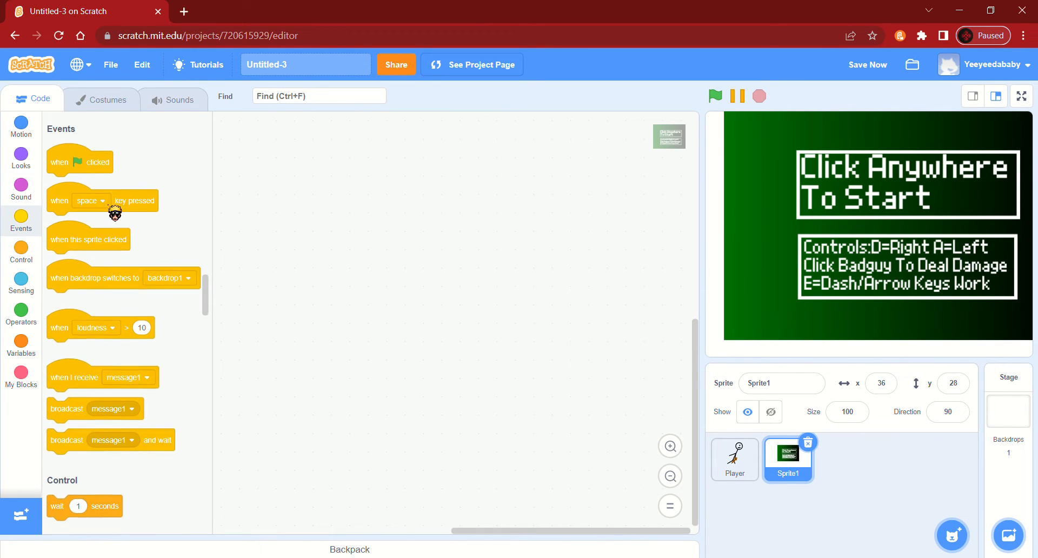
{"action": "left_click_drag", "start_coordinate": [120, 233], "coordinate": [347, 253]}
{"action": "left_click", "coordinate": [21, 159]}
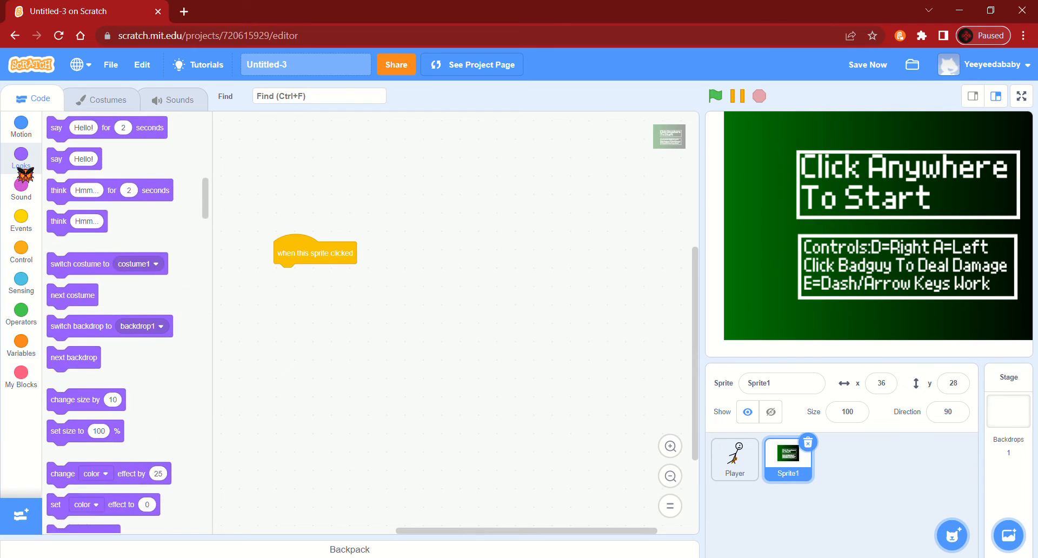
{"action": "scroll", "coordinate": [108, 378], "scroll_direction": "down", "scroll_amount": 3}
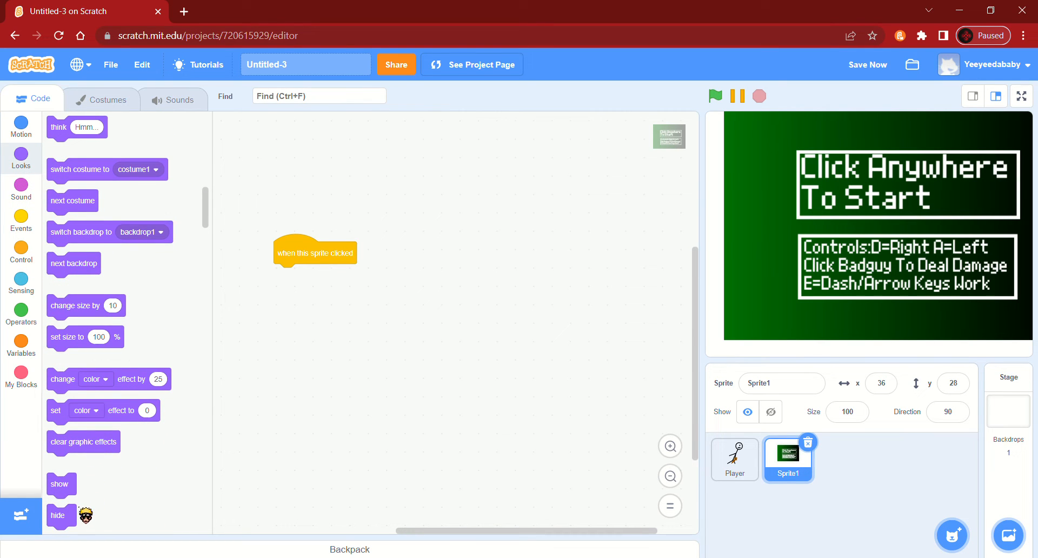
{"action": "left_click_drag", "start_coordinate": [60, 514], "coordinate": [289, 284]}
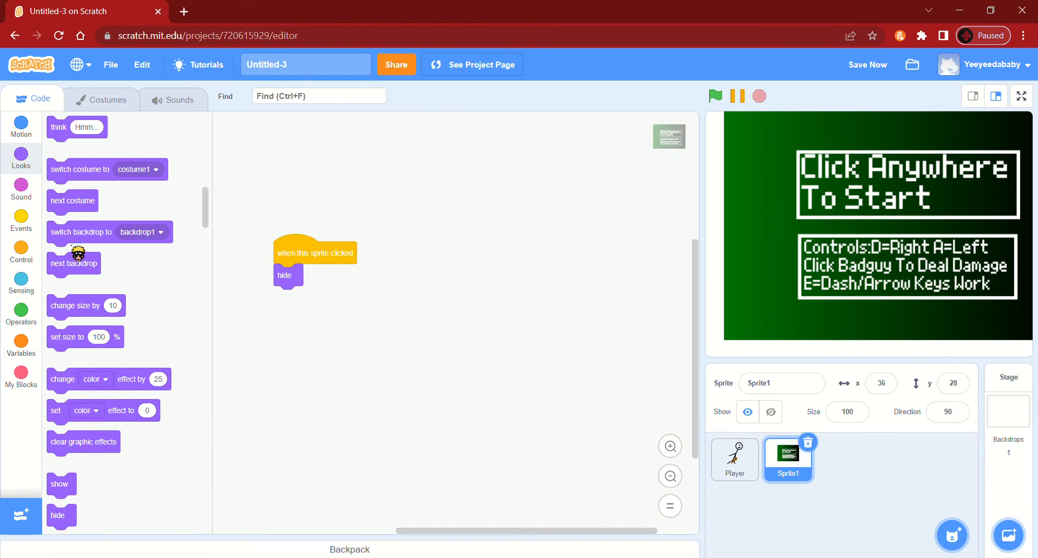
Build a second script that shows the menu sprite when the green flag is clicked
{"action": "left_click", "coordinate": [21, 221]}
{"action": "left_click_drag", "start_coordinate": [112, 177], "coordinate": [370, 238]}
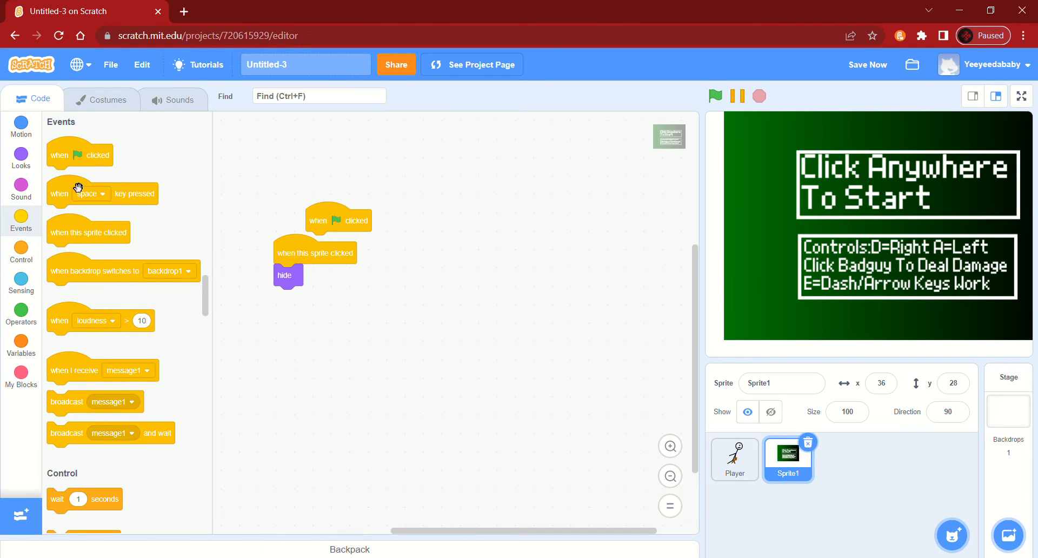
{"action": "left_click", "coordinate": [21, 158]}
{"action": "scroll", "coordinate": [148, 415], "scroll_direction": "down", "scroll_amount": 5}
{"action": "left_click_drag", "start_coordinate": [64, 361], "coordinate": [354, 227]}
Broadcast a new message named "Start" after the hide block, and test the menu by running the project
{"action": "left_click", "coordinate": [21, 222]}
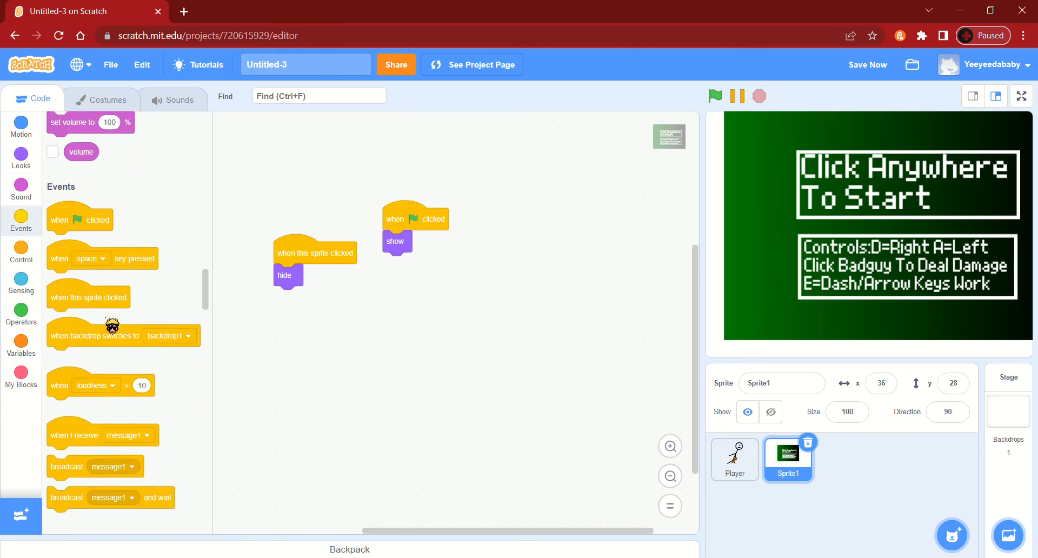
{"action": "scroll", "coordinate": [114, 336], "scroll_direction": "down", "scroll_amount": 5}
{"action": "left_click_drag", "start_coordinate": [92, 194], "coordinate": [318, 313]}
{"action": "left_click", "coordinate": [339, 303]}
{"action": "left_click", "coordinate": [398, 337]}
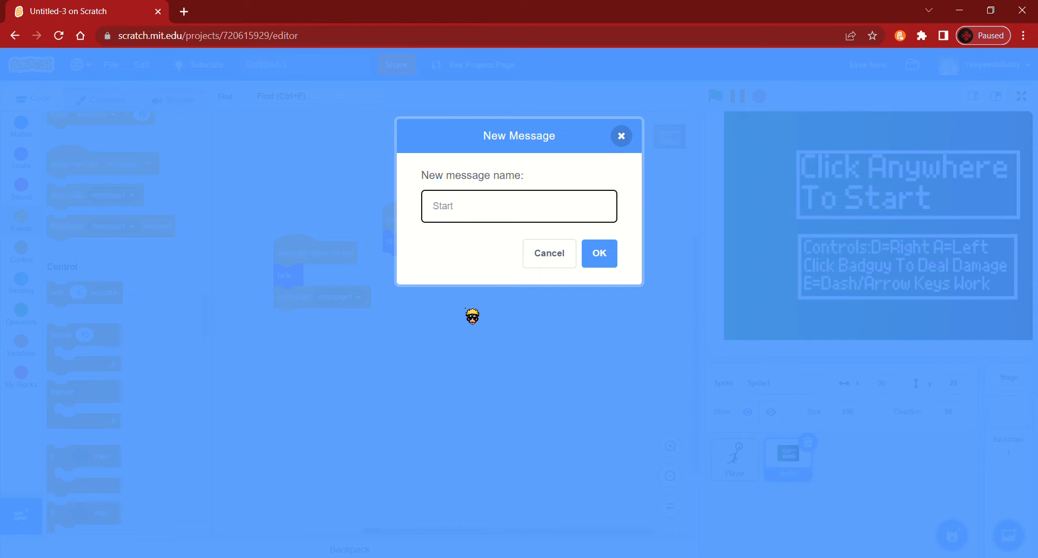
{"action": "type", "text": "Start"}
{"action": "key", "text": "Return"}
{"action": "left_click", "coordinate": [719, 98]}
{"action": "left_click", "coordinate": [787, 224]}
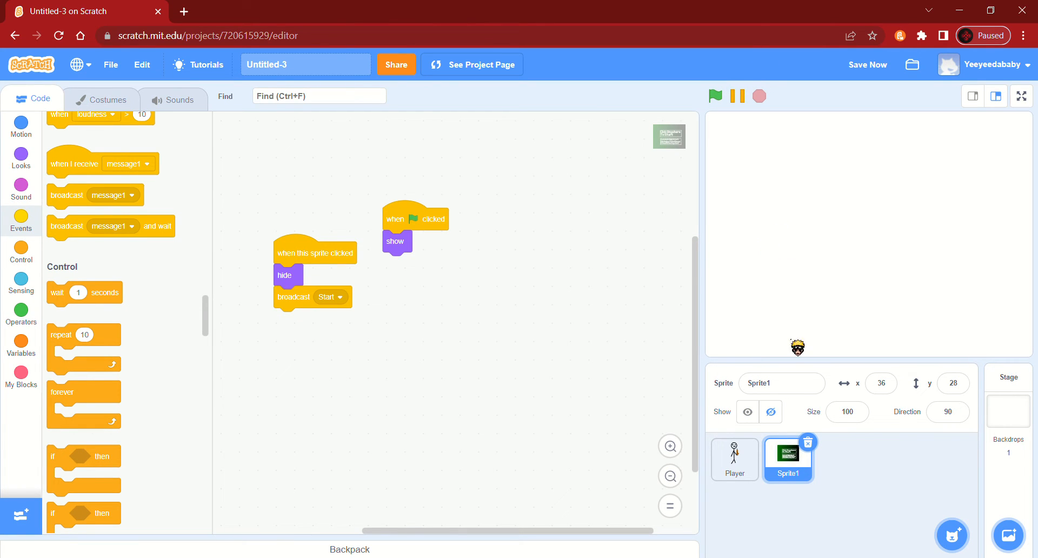
Detach the hide and broadcast blocks from the click script and run the project to position the menu on stage at x 4, y -1
{"action": "left_click_drag", "start_coordinate": [306, 283], "coordinate": [379, 344]}
{"action": "left_click_drag", "start_coordinate": [318, 236], "coordinate": [335, 256]}
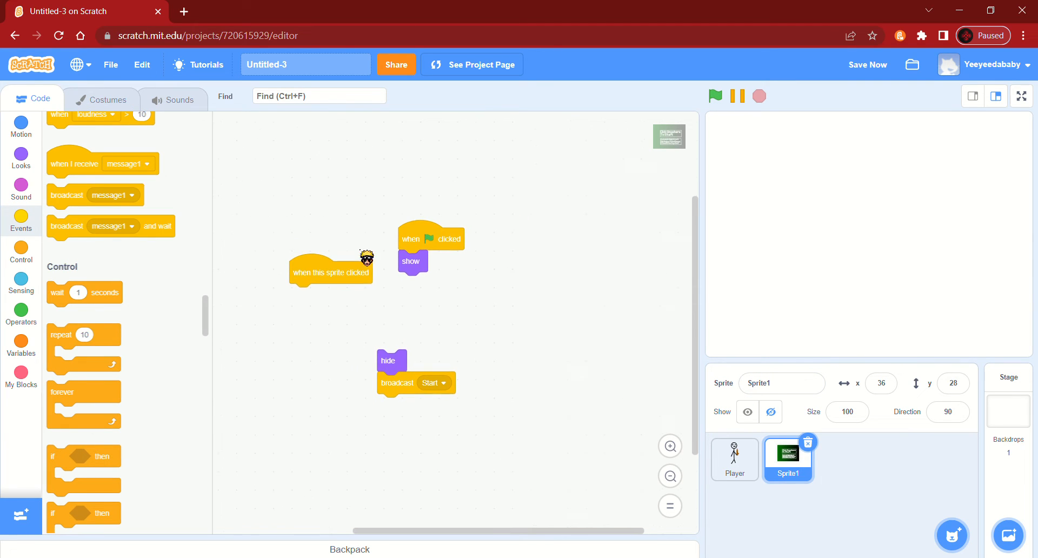
{"action": "left_click", "coordinate": [722, 96]}
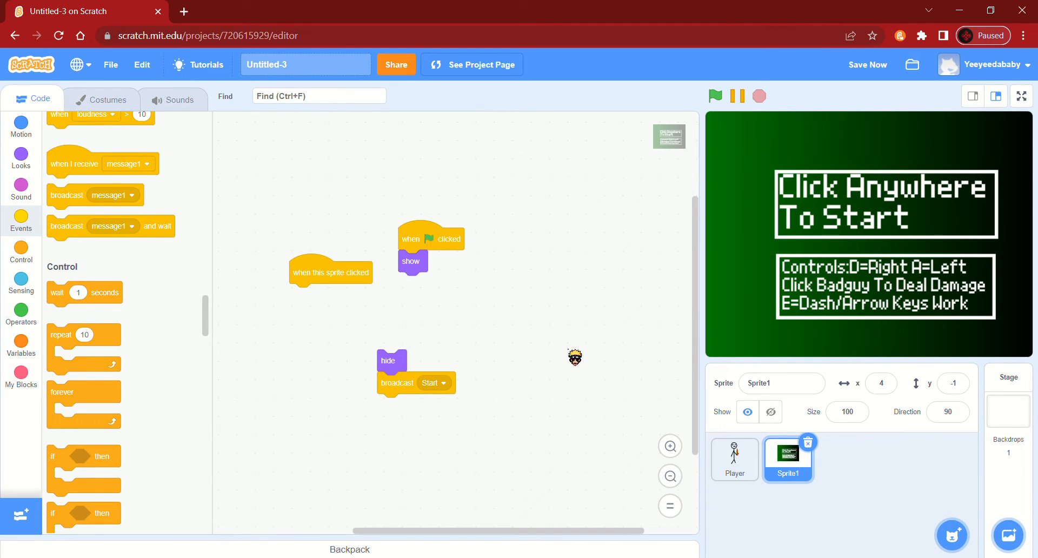
Add a go to x: 4 y: -1 block before show, and reattach the hide and broadcast blocks to the click script
{"action": "left_click", "coordinate": [24, 157]}
{"action": "scroll", "coordinate": [155, 173], "scroll_direction": "up", "scroll_amount": 10}
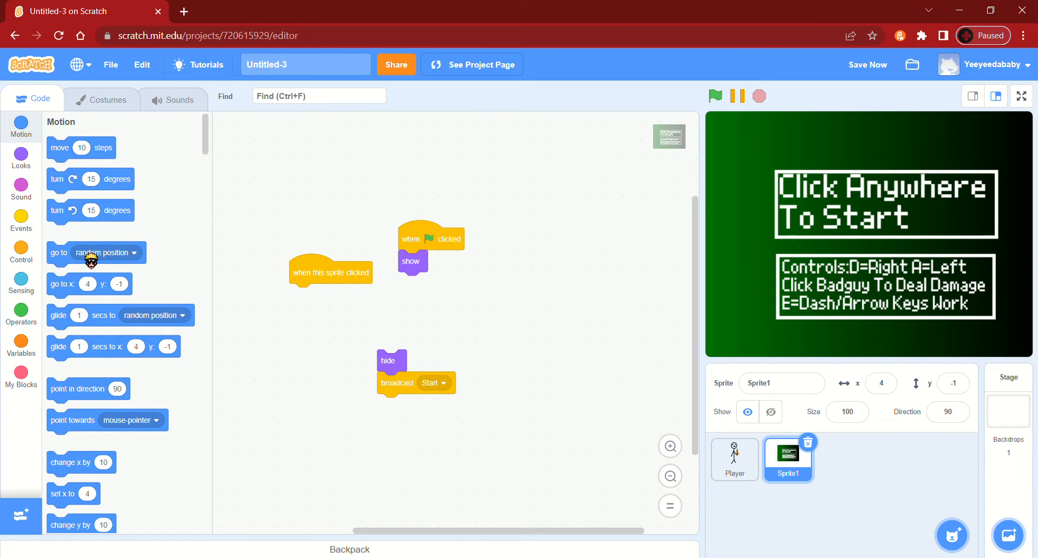
{"action": "left_click_drag", "start_coordinate": [80, 281], "coordinate": [425, 270]}
{"action": "left_click_drag", "start_coordinate": [399, 364], "coordinate": [311, 297]}
{"action": "left_click", "coordinate": [715, 96]}
{"action": "left_click", "coordinate": [792, 221]}
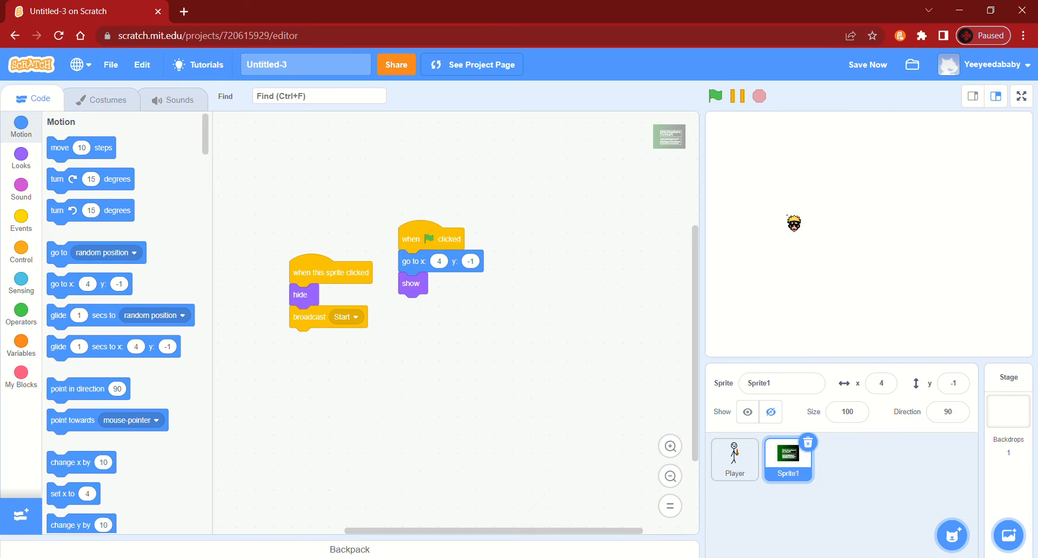
Build a script for the Player sprite that shows it when Start is received, and test it by running the project
{"action": "left_click", "coordinate": [751, 476]}
{"action": "left_click_drag", "start_coordinate": [589, 310], "coordinate": [406, 339]}
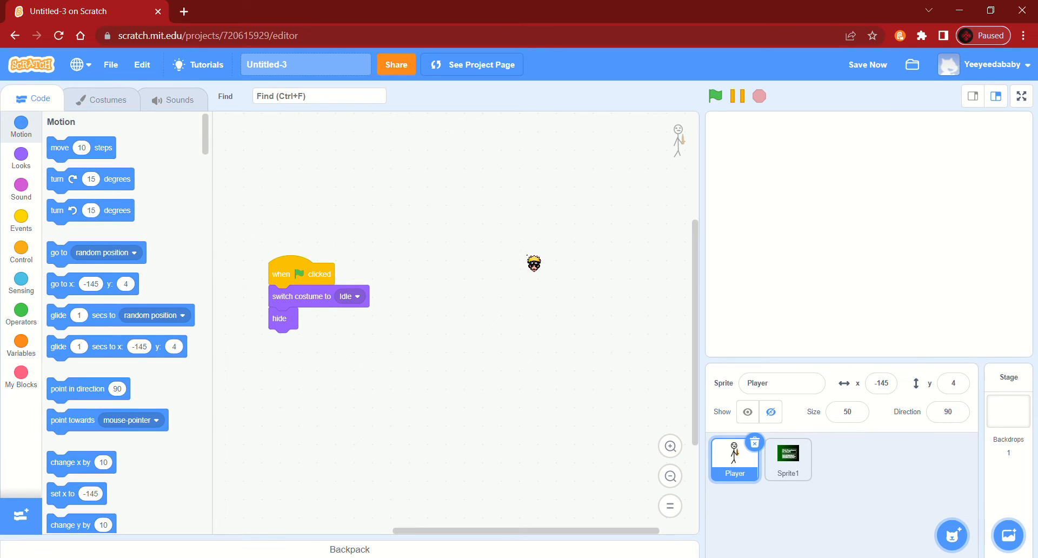
{"action": "left_click", "coordinate": [21, 219]}
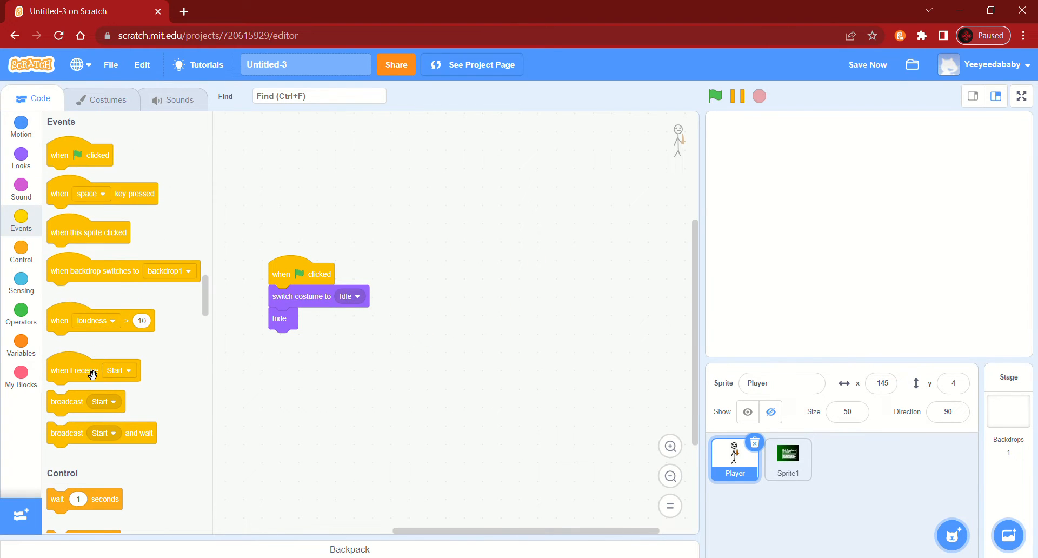
{"action": "left_click_drag", "start_coordinate": [93, 371], "coordinate": [334, 352]}
{"action": "left_click", "coordinate": [33, 160]}
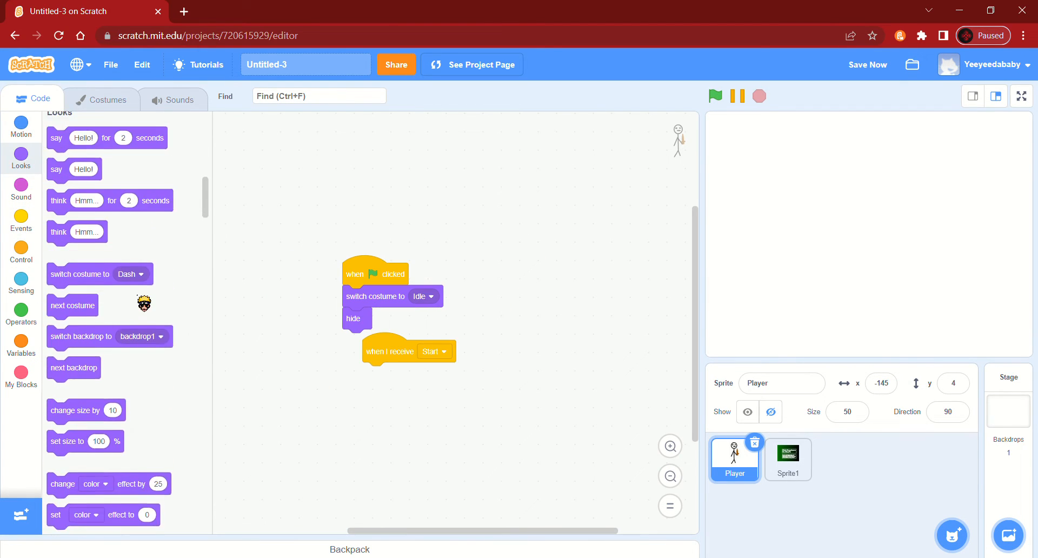
{"action": "scroll", "coordinate": [129, 406], "scroll_direction": "down", "scroll_amount": 3}
{"action": "left_click_drag", "start_coordinate": [72, 380], "coordinate": [403, 390]}
{"action": "left_click", "coordinate": [716, 97]}
{"action": "left_click", "coordinate": [739, 122]}
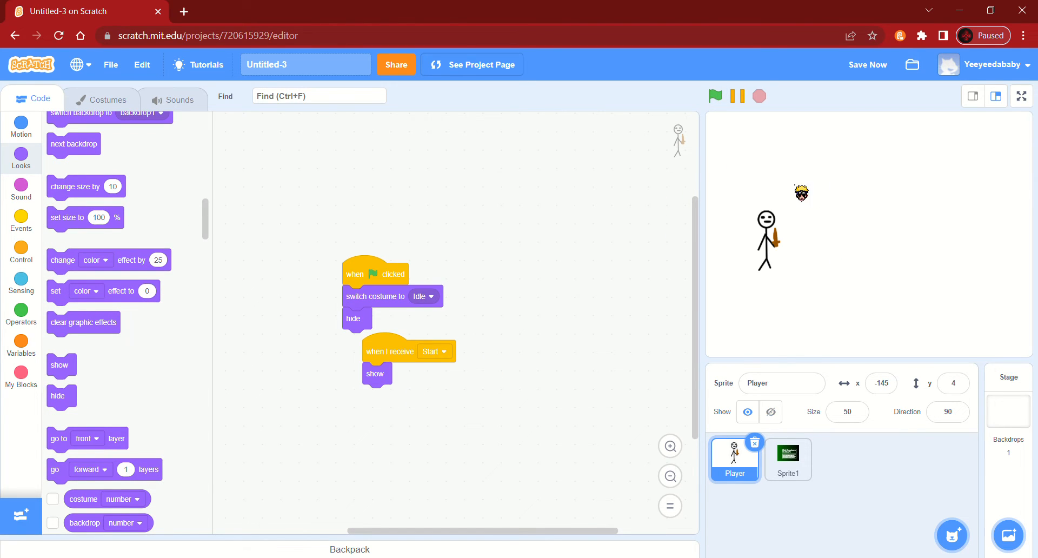
{"action": "scroll", "coordinate": [527, 306], "scroll_direction": "down", "scroll_amount": 2}
{"action": "scroll", "coordinate": [527, 306], "scroll_direction": "right", "scroll_amount": 2}
{"action": "scroll", "coordinate": [582, 336], "scroll_direction": "down", "scroll_amount": 1}
{"action": "scroll", "coordinate": [581, 336], "scroll_direction": "right", "scroll_amount": 1}
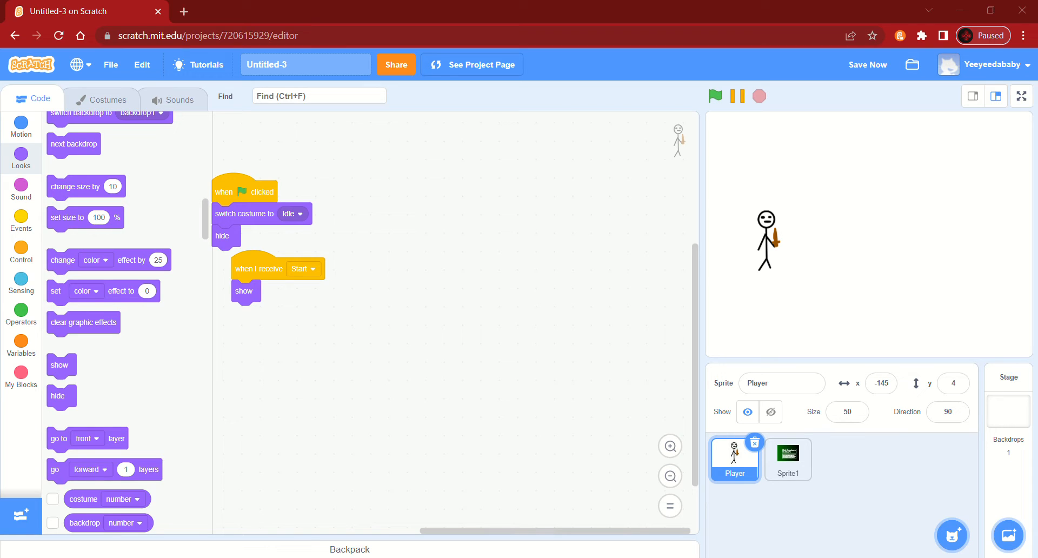
Flip the Player's Right costume vertically and run the project to test the switch back to the Idle costume
{"action": "left_click", "coordinate": [78, 102]}
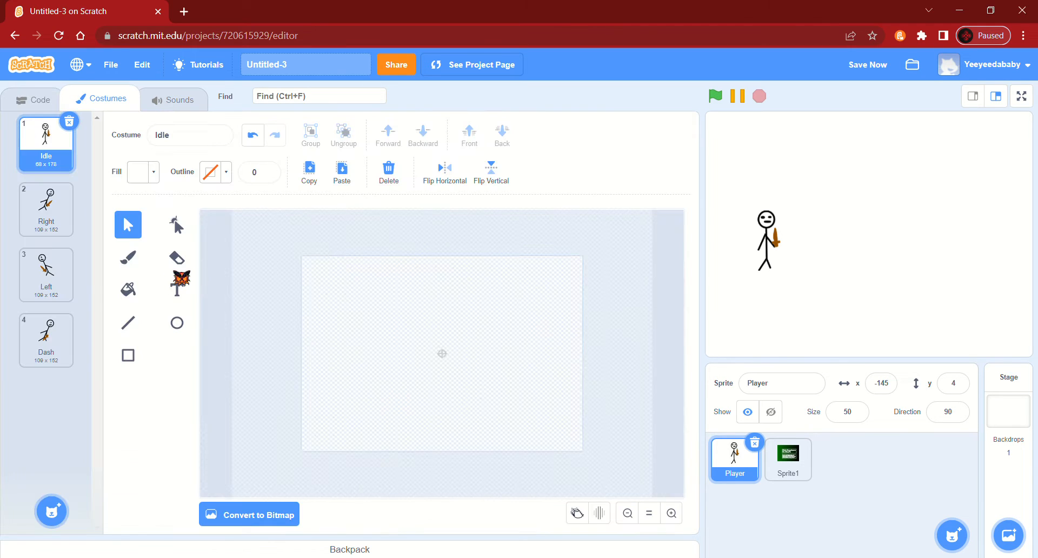
{"action": "left_click", "coordinate": [54, 222]}
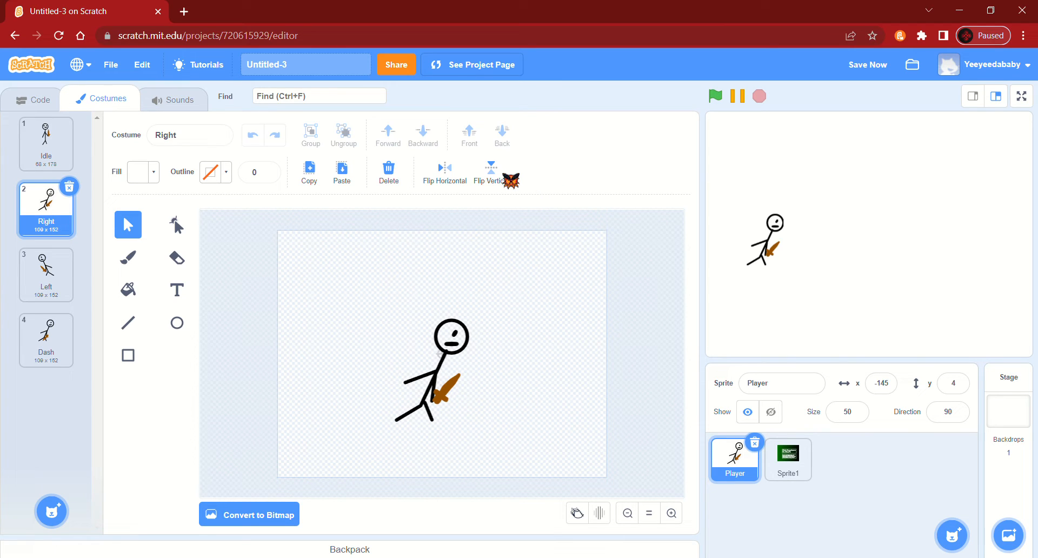
{"action": "left_click", "coordinate": [507, 178]}
{"action": "left_click", "coordinate": [33, 99]}
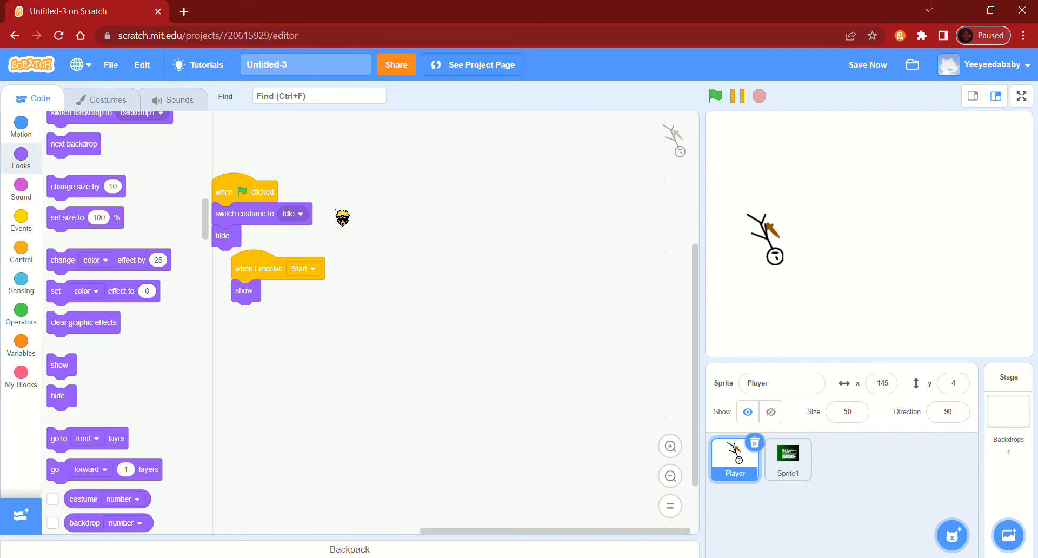
{"action": "left_click_drag", "start_coordinate": [540, 221], "coordinate": [507, 216]}
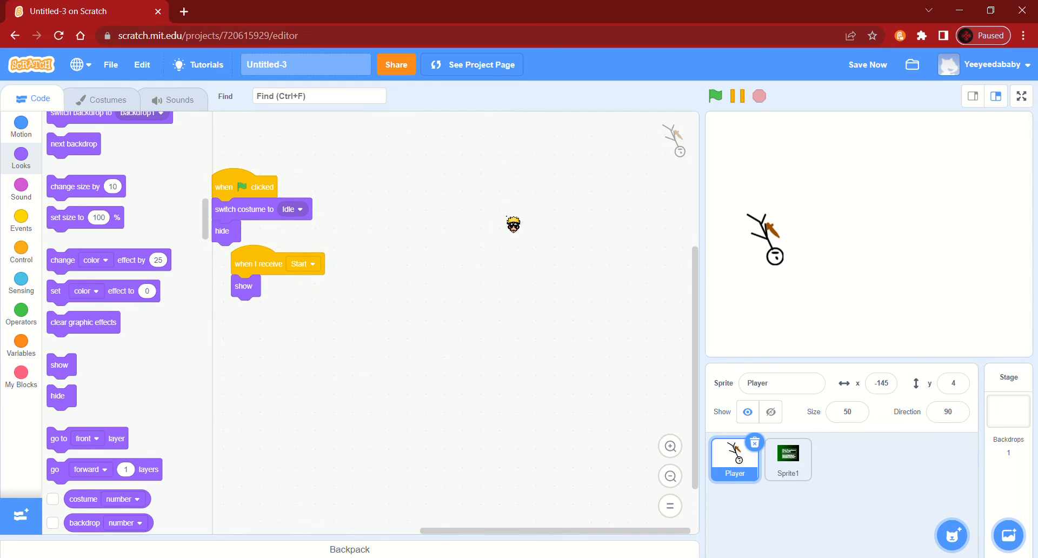
{"action": "left_click", "coordinate": [101, 99]}
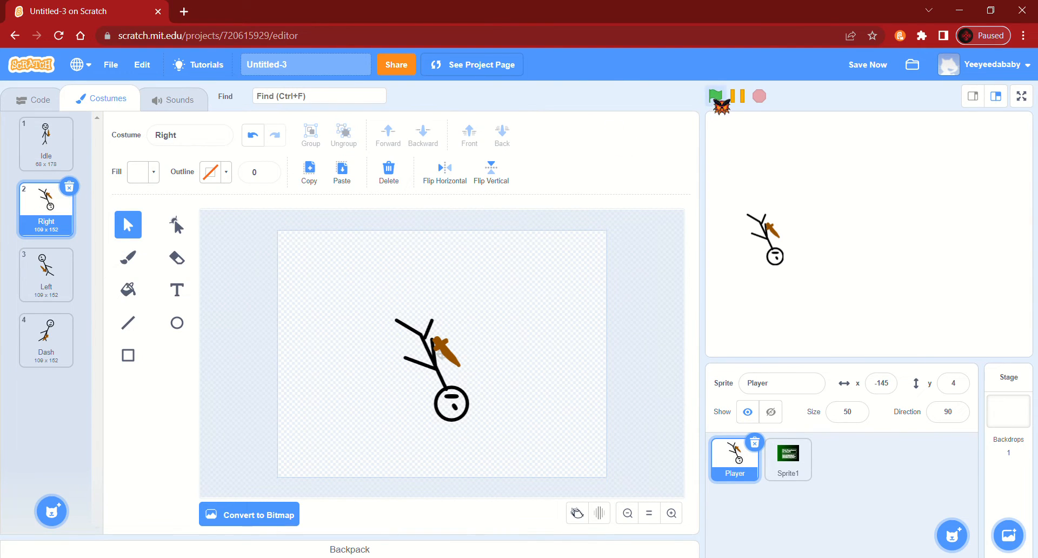
{"action": "left_click", "coordinate": [716, 98]}
{"action": "left_click", "coordinate": [43, 100]}
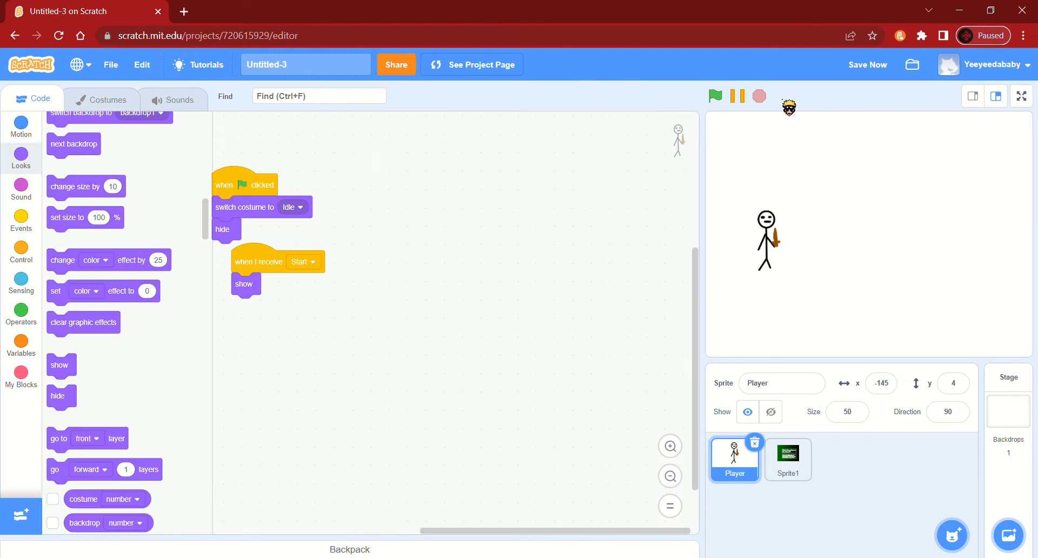
Move the Player's Start script aside and make a custom block labelled "While", with boolean input "a" and label "key pressed"
{"action": "left_click_drag", "start_coordinate": [626, 272], "coordinate": [628, 258]}
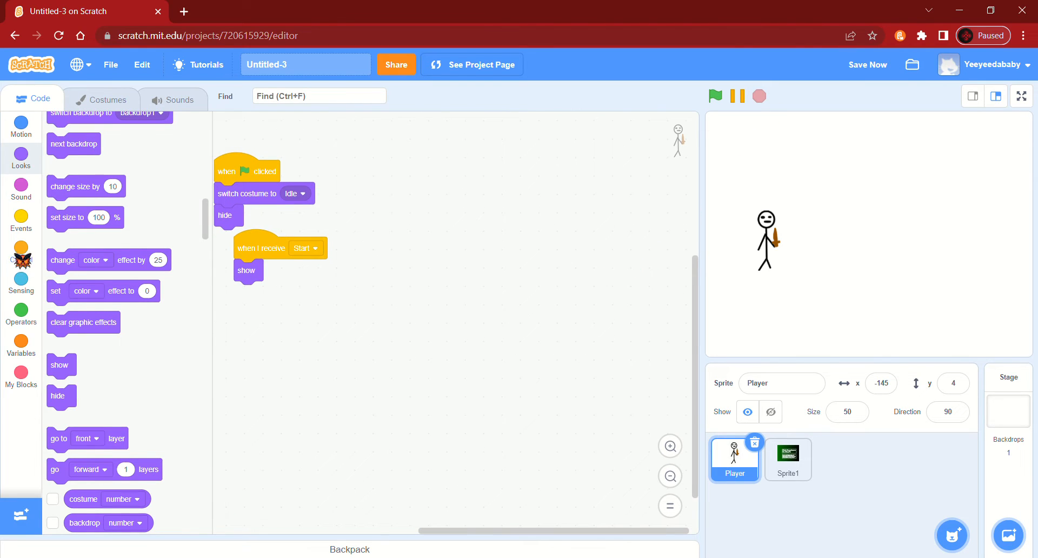
{"action": "left_click_drag", "start_coordinate": [264, 250], "coordinate": [397, 289]}
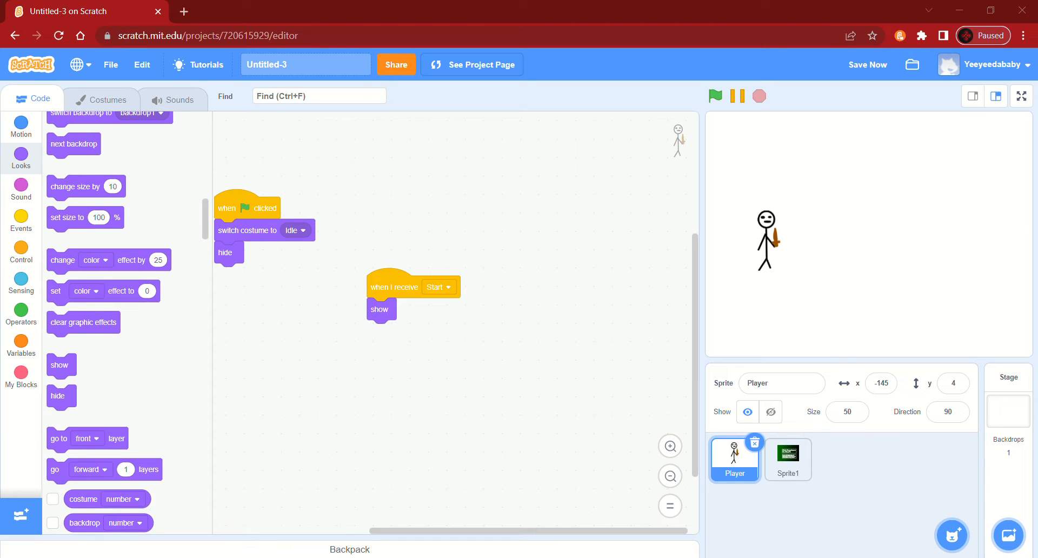
{"action": "left_click", "coordinate": [25, 378]}
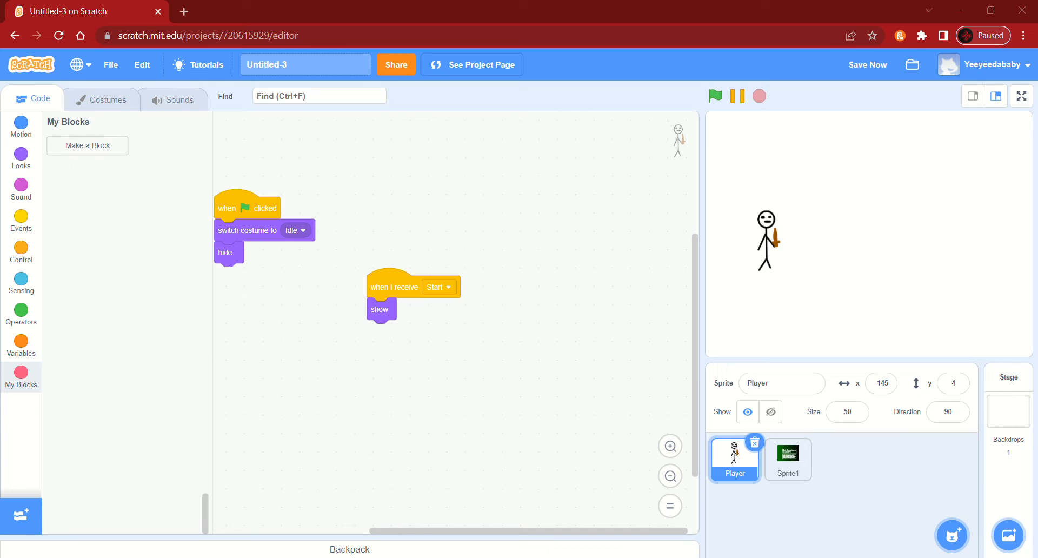
{"action": "left_click", "coordinate": [87, 147]}
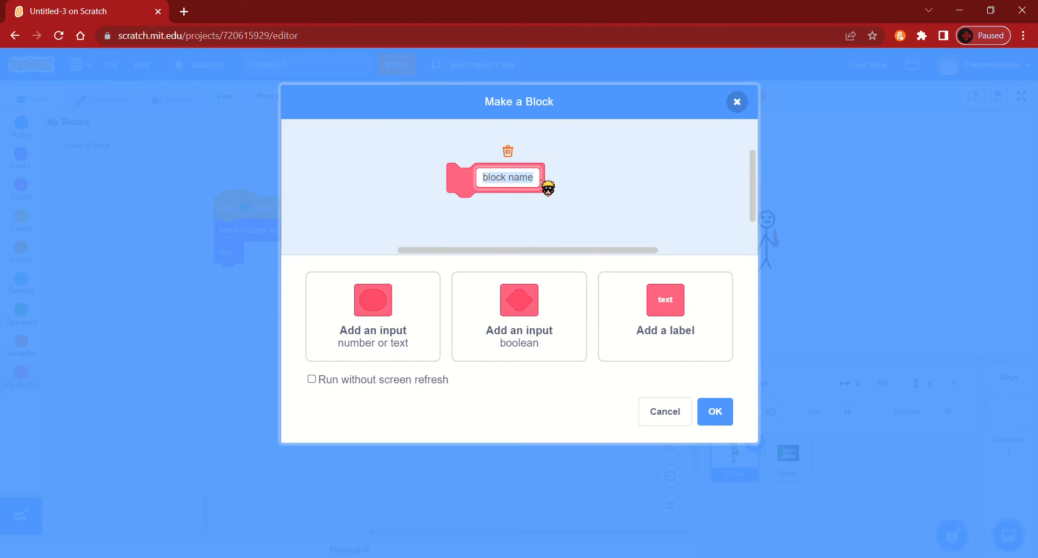
{"action": "key", "text": "BackSpace"}
{"action": "type", "text": "While"}
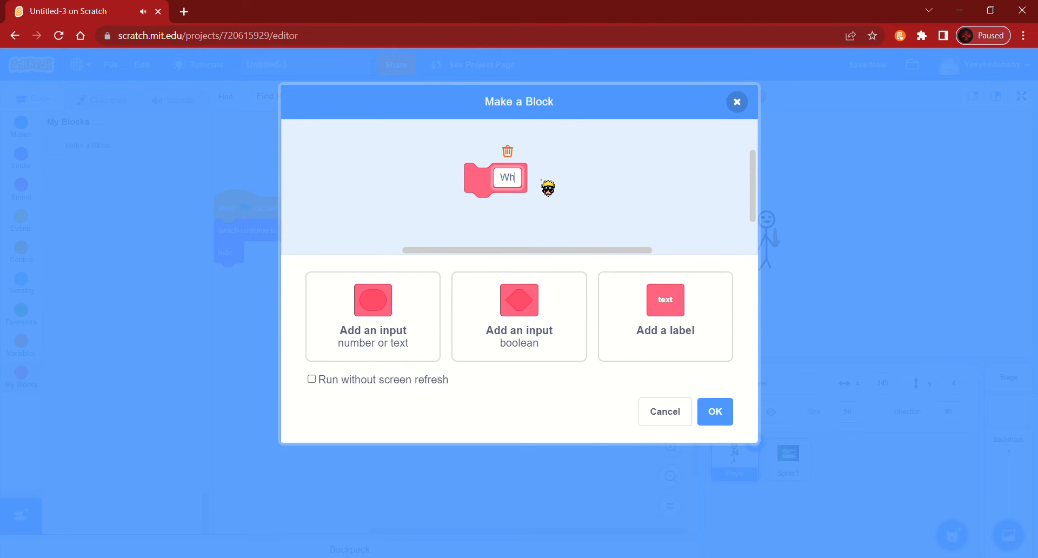
{"action": "left_click", "coordinate": [563, 331]}
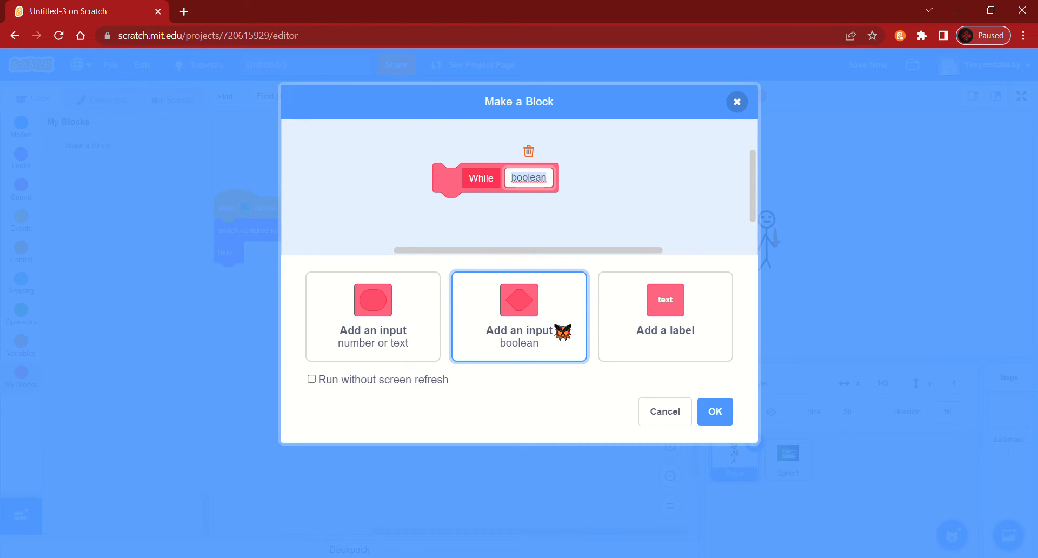
{"action": "type", "text": "a"}
{"action": "left_click", "coordinate": [671, 336]}
{"action": "type", "text": "key pressed"}
{"action": "key", "text": "Return"}
{"action": "left_click", "coordinate": [715, 412]}
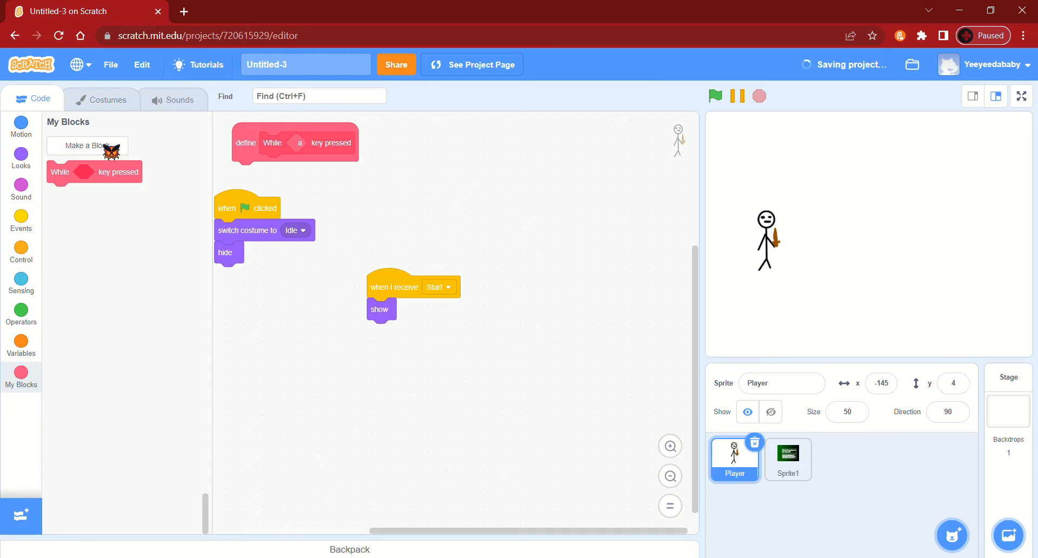
Make a second custom block labelled "While", with a boolean input named "d" and the label "key pressed"
{"action": "left_click", "coordinate": [108, 147]}
{"action": "key", "text": "BackSpace"}
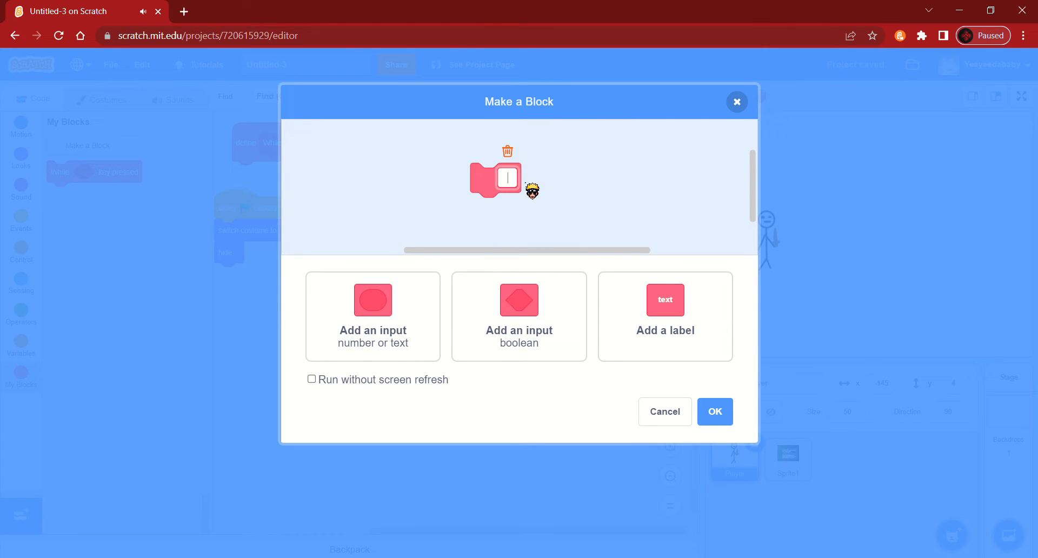
{"action": "type", "text": "While"}
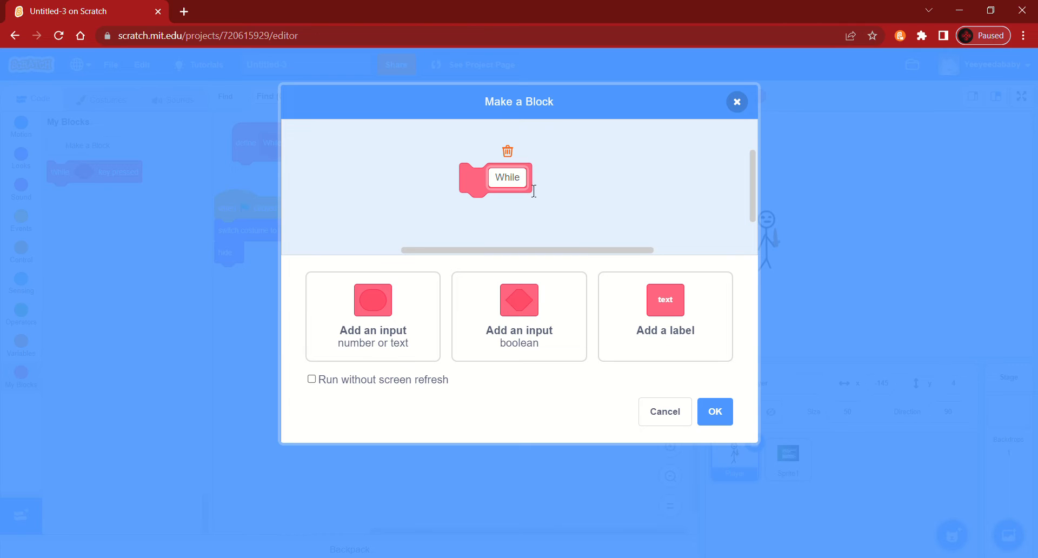
{"action": "left_click", "coordinate": [548, 315]}
{"action": "type", "text": "d"}
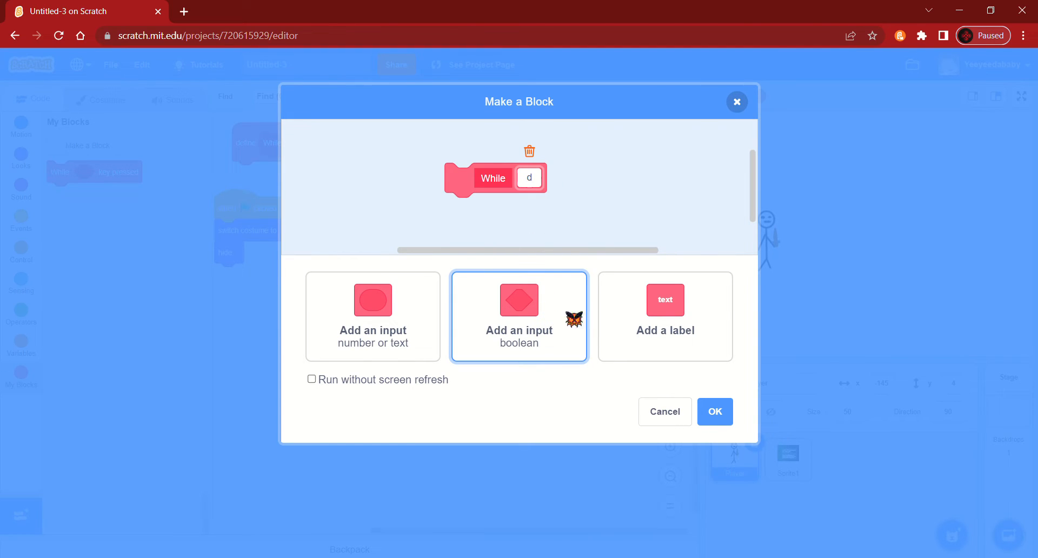
{"action": "left_click", "coordinate": [677, 346]}
{"action": "type", "text": "key "}
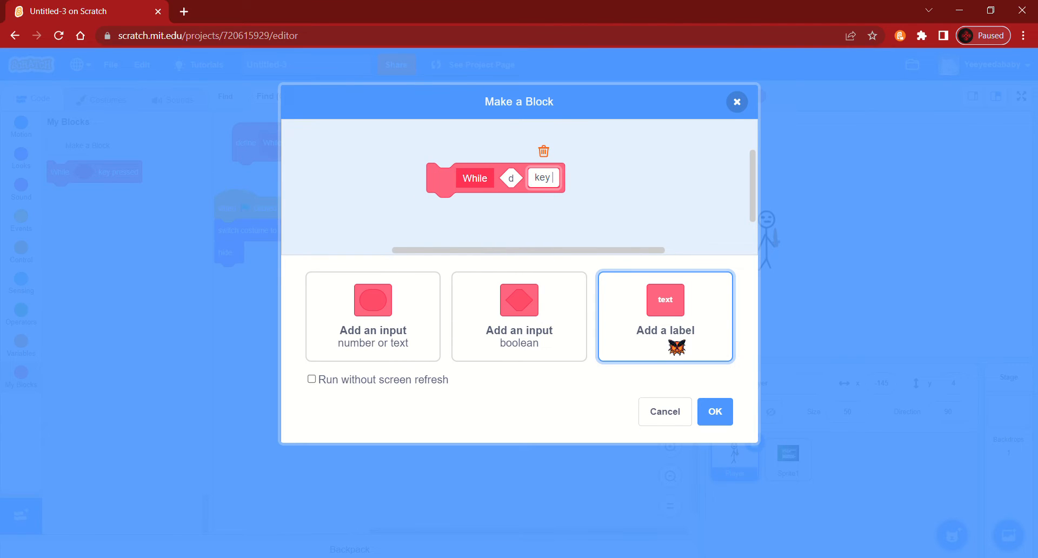
{"action": "type", "text": "pressed"}
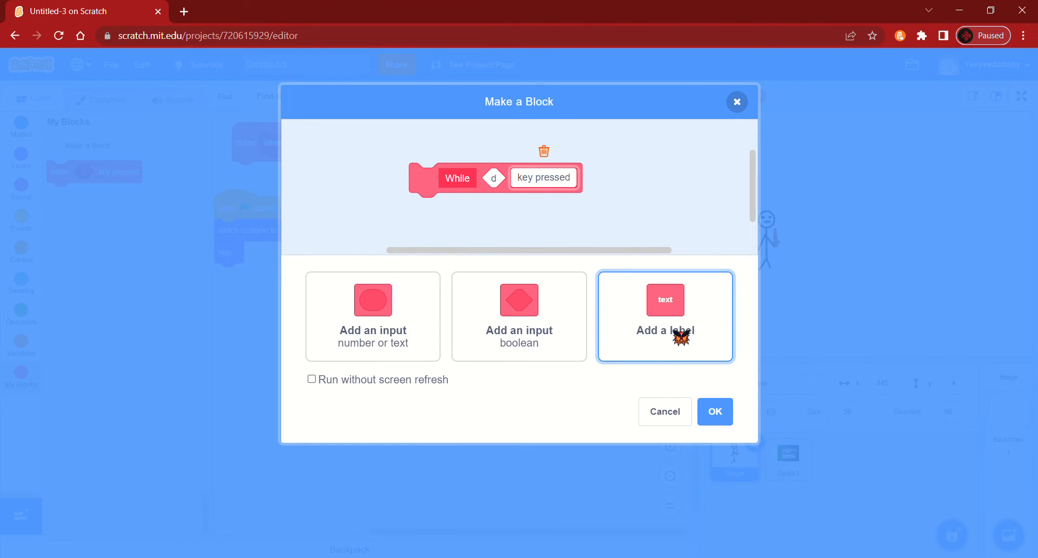
{"action": "left_click", "coordinate": [715, 411]}
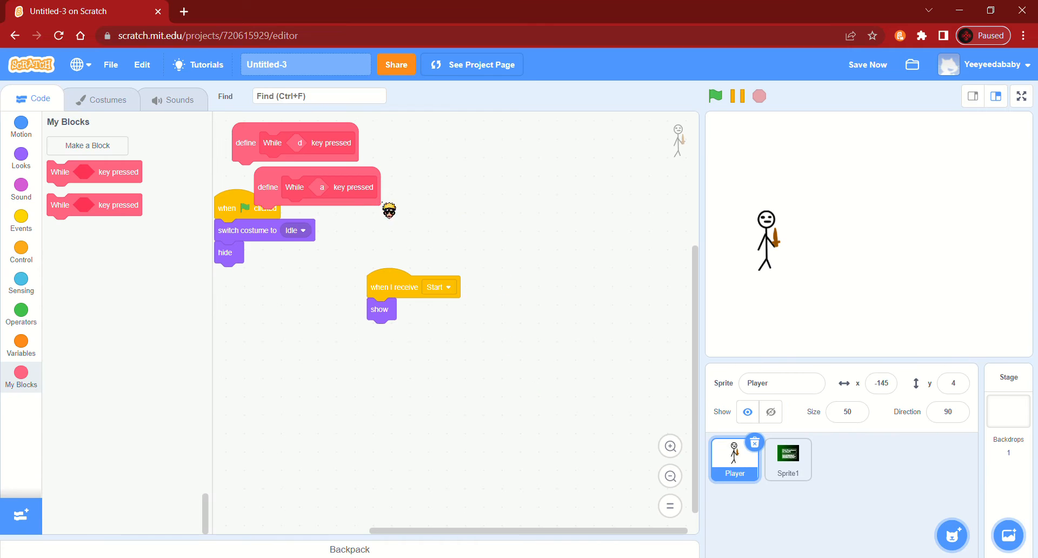
Spread out the two custom block definitions and attach a move 10 steps block to each
{"action": "left_click_drag", "start_coordinate": [284, 199], "coordinate": [500, 182]}
{"action": "left_click_drag", "start_coordinate": [251, 156], "coordinate": [306, 177]}
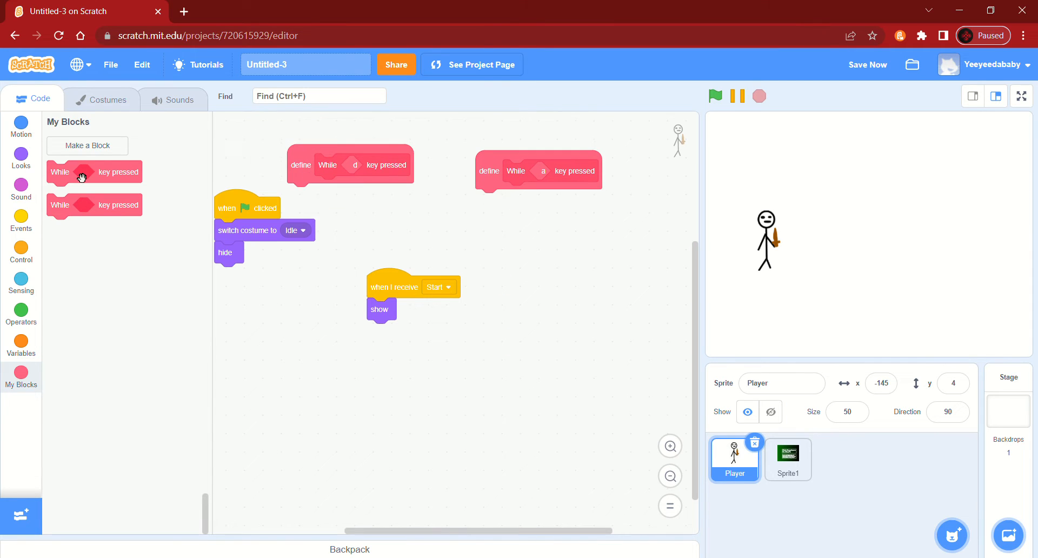
{"action": "left_click", "coordinate": [24, 126]}
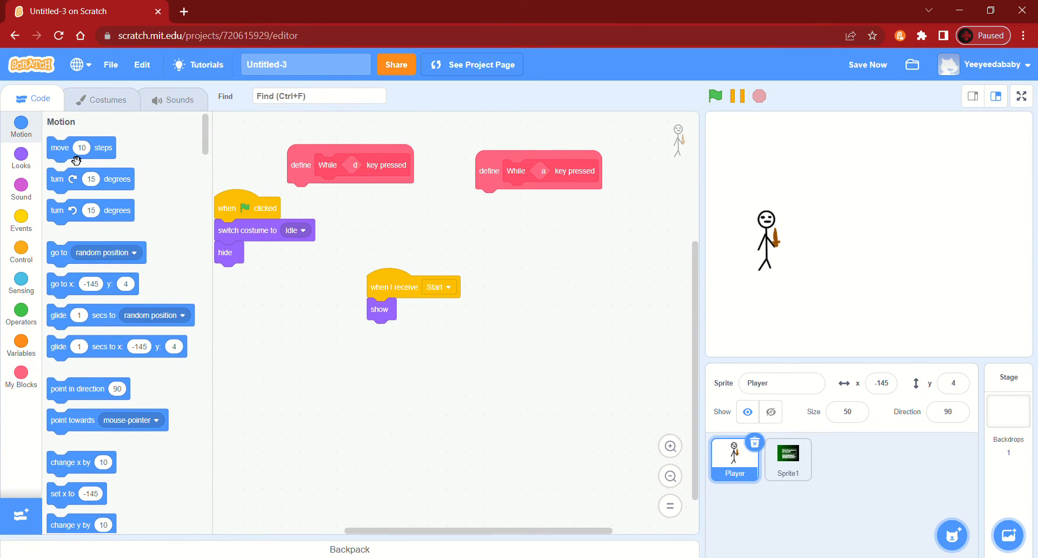
{"action": "left_click_drag", "start_coordinate": [72, 150], "coordinate": [313, 196]}
{"action": "left_click_drag", "start_coordinate": [63, 156], "coordinate": [482, 226]}
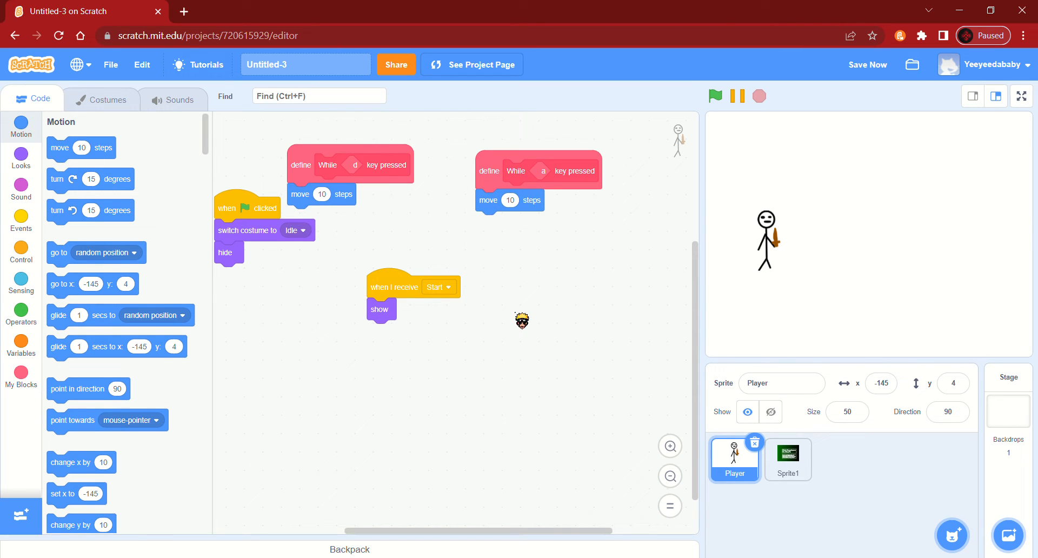
Insert a go to x: -145 y: 4 block before show in the Player's Start script
{"action": "left_click_drag", "start_coordinate": [528, 330], "coordinate": [498, 205]}
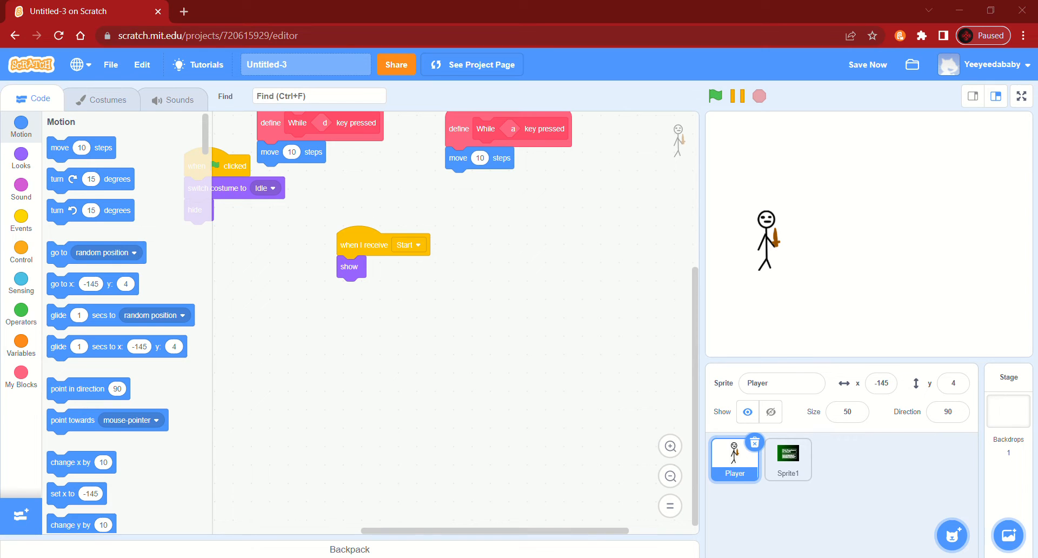
{"action": "scroll", "coordinate": [298, 327], "scroll_direction": "up", "scroll_amount": 2}
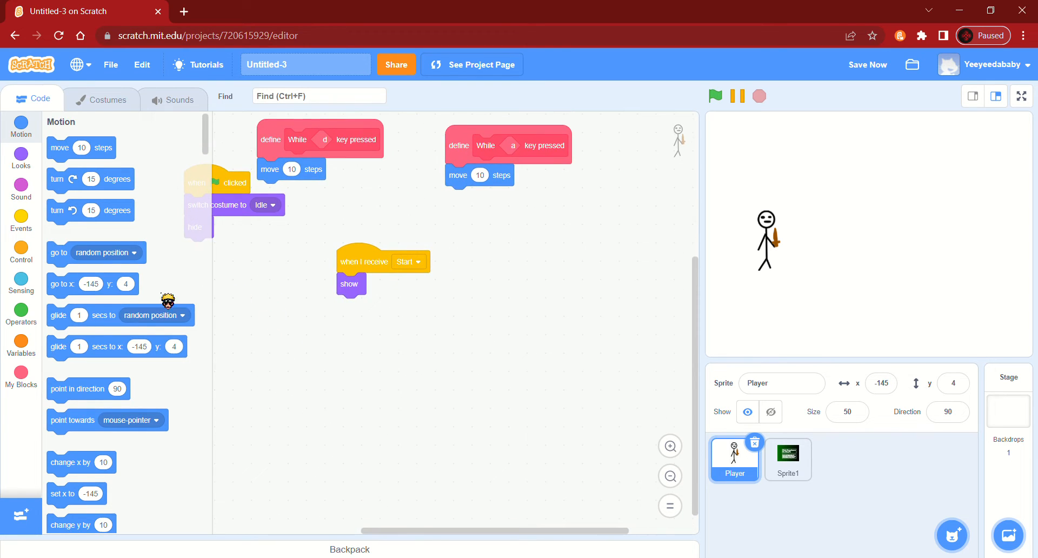
{"action": "left_click_drag", "start_coordinate": [75, 295], "coordinate": [399, 306]}
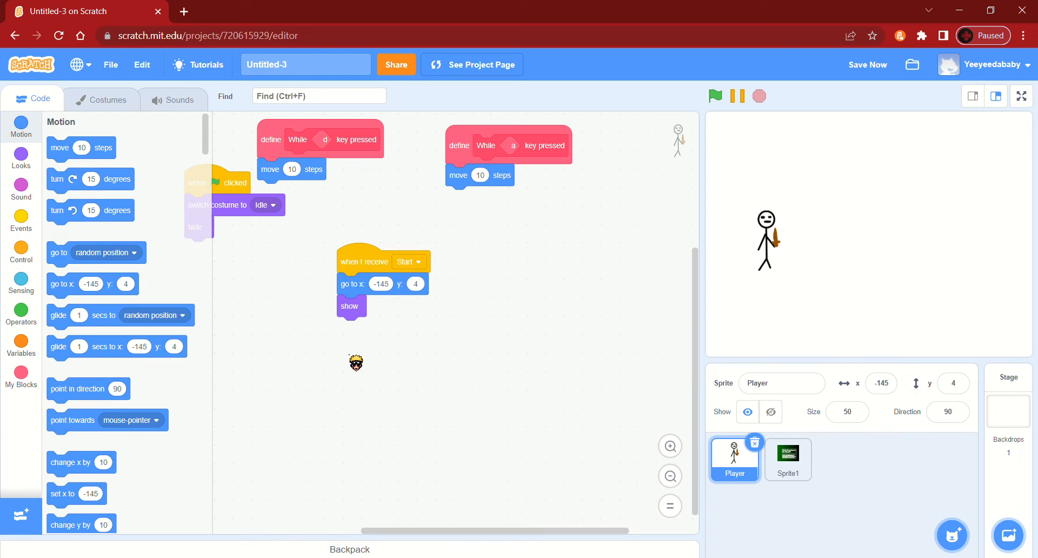
{"action": "left_click", "coordinate": [23, 158]}
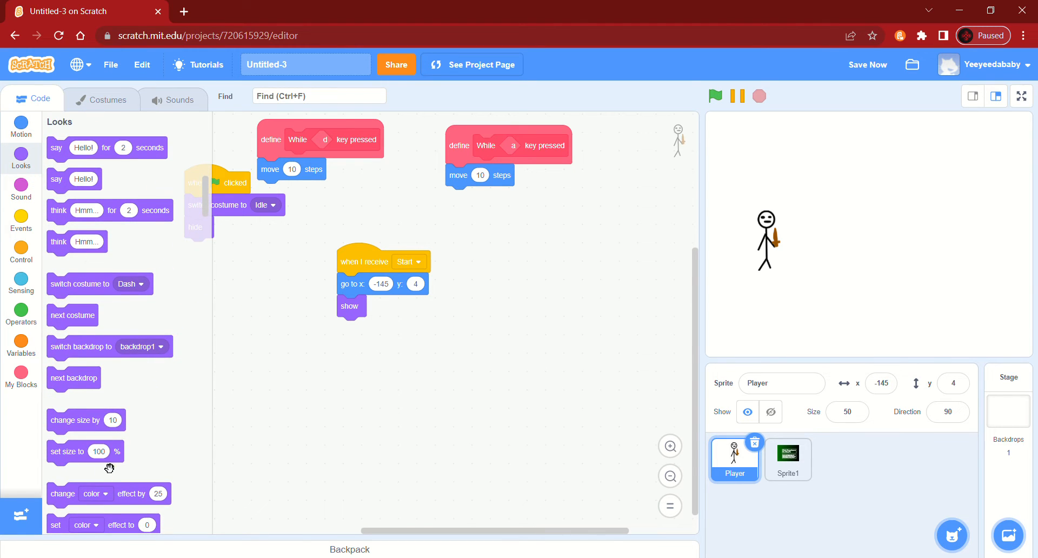
Add a set size to 50 % block below show in the Player's Start script
{"action": "left_click_drag", "start_coordinate": [87, 461], "coordinate": [381, 334]}
{"action": "type", "text": "50"}
{"action": "left_click", "coordinate": [518, 345]}
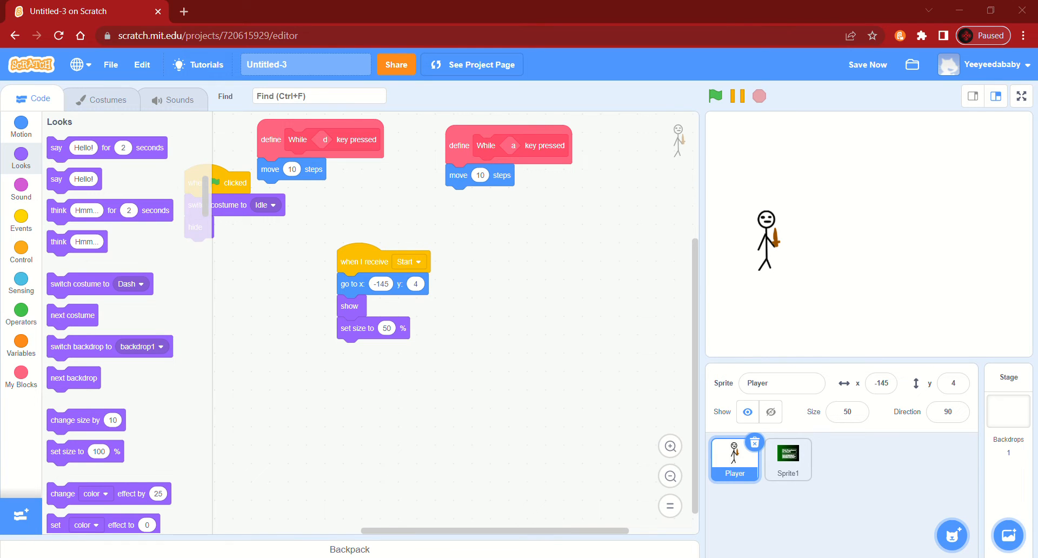
Append a forever loop containing two stacked if-then blocks to the Player's Start script
{"action": "left_click", "coordinate": [21, 253]}
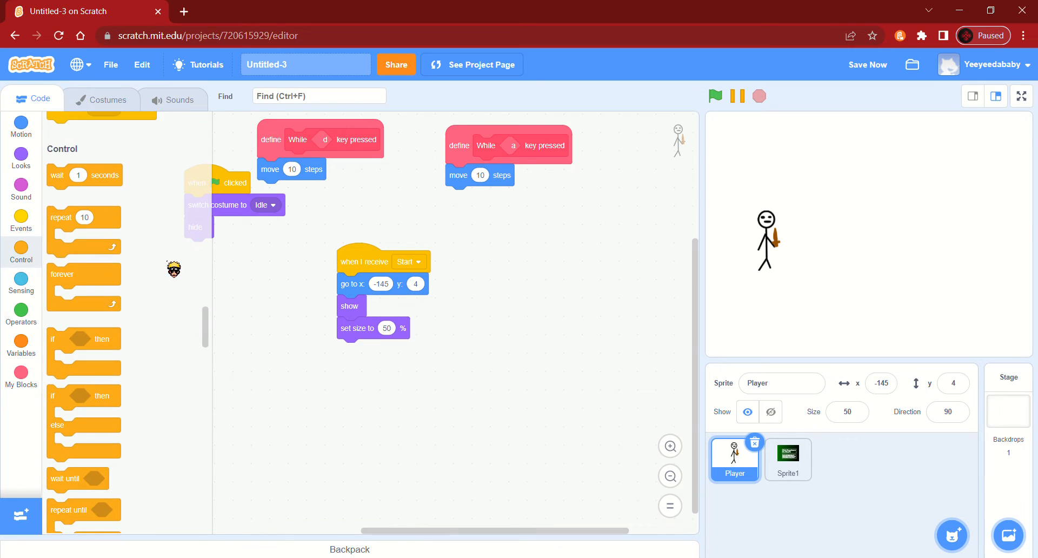
{"action": "left_click_drag", "start_coordinate": [95, 246], "coordinate": [385, 353]}
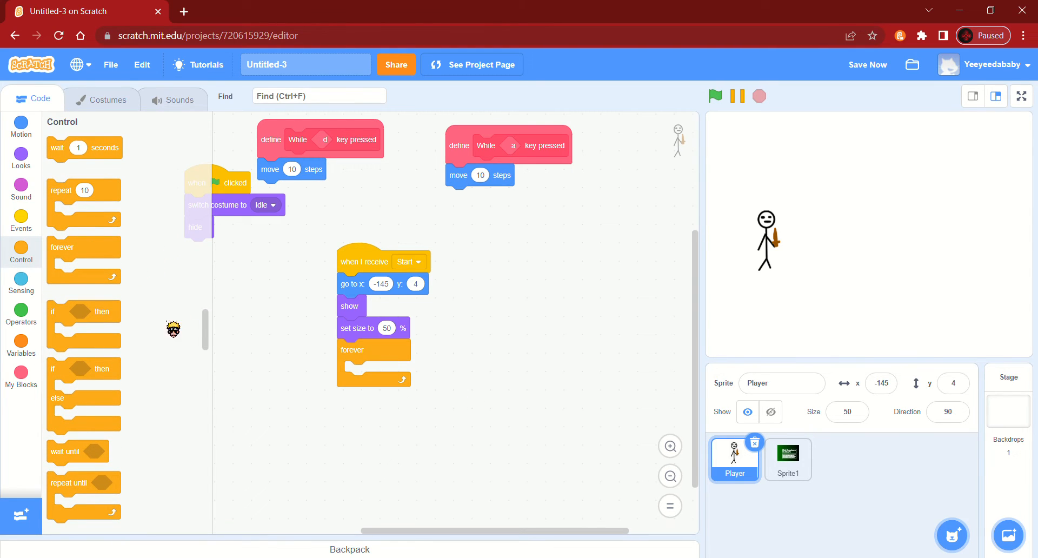
{"action": "left_click_drag", "start_coordinate": [120, 320], "coordinate": [440, 432]}
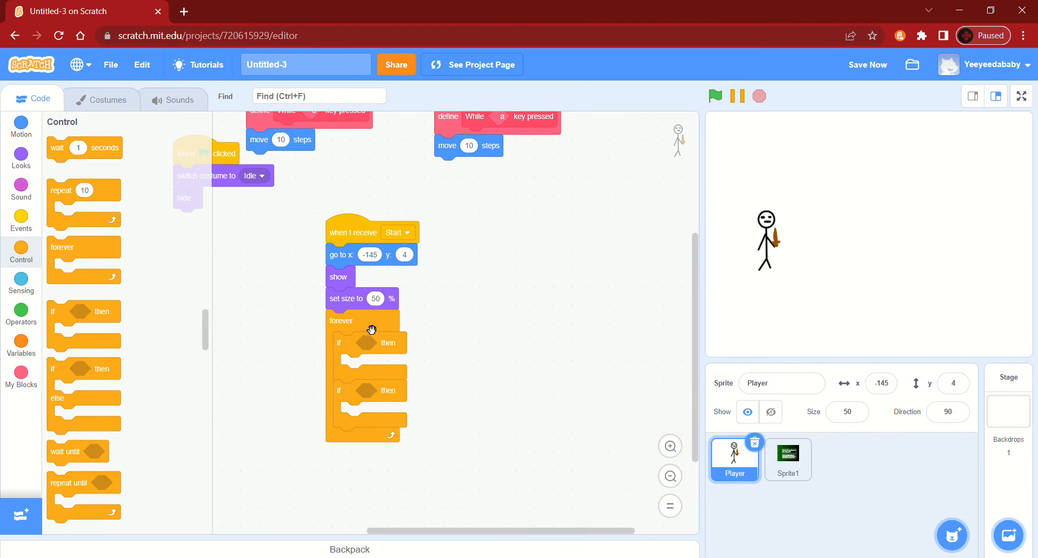
Create a loose equals comparison beside the script, with key a pressed? as its first operand
{"action": "left_click", "coordinate": [32, 309]}
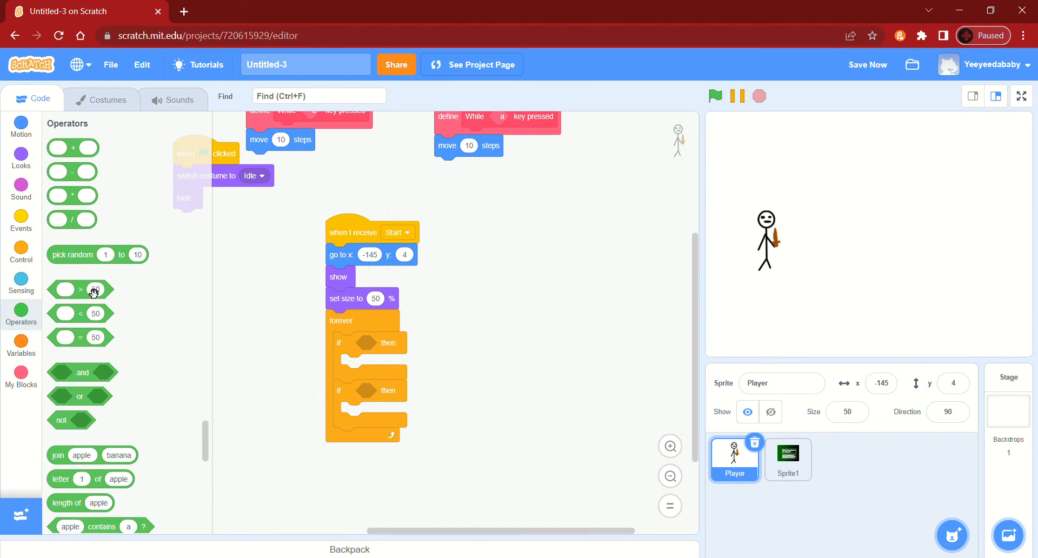
{"action": "left_click_drag", "start_coordinate": [84, 337], "coordinate": [463, 360]}
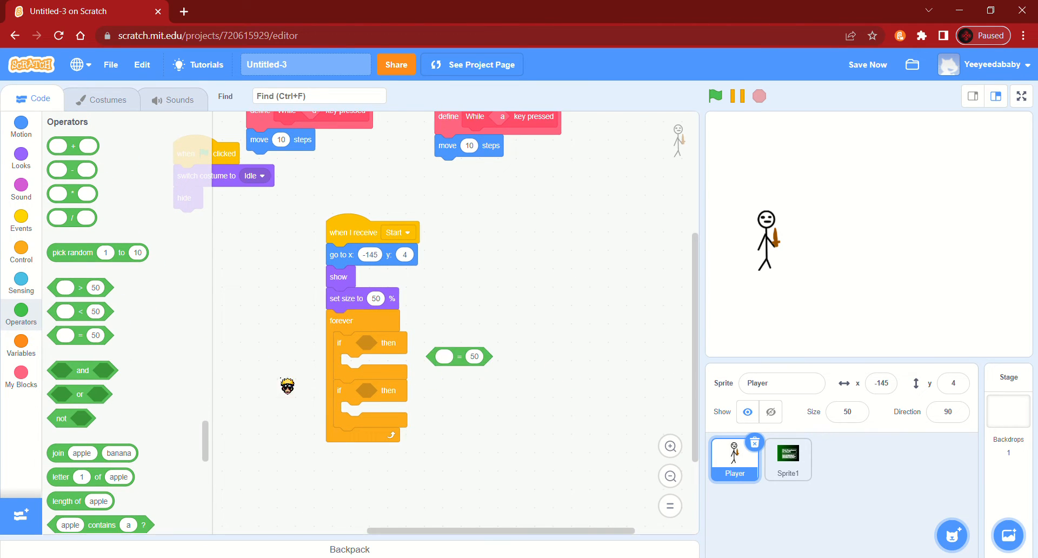
{"action": "left_click_drag", "start_coordinate": [85, 341], "coordinate": [49, 379]}
{"action": "left_click", "coordinate": [30, 281]}
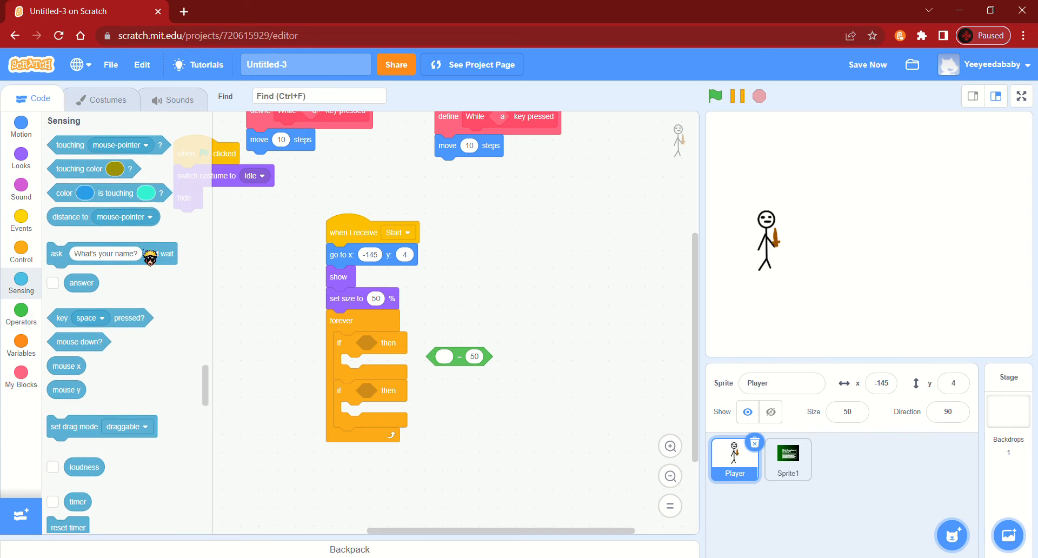
{"action": "left_click_drag", "start_coordinate": [128, 324], "coordinate": [531, 360]}
{"action": "left_click", "coordinate": [481, 368]}
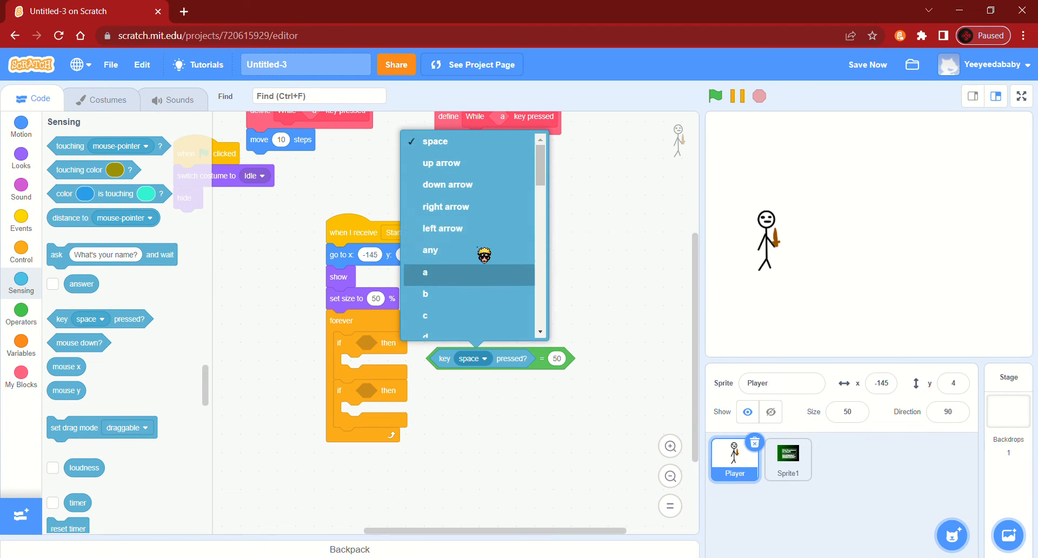
{"action": "left_click", "coordinate": [476, 276]}
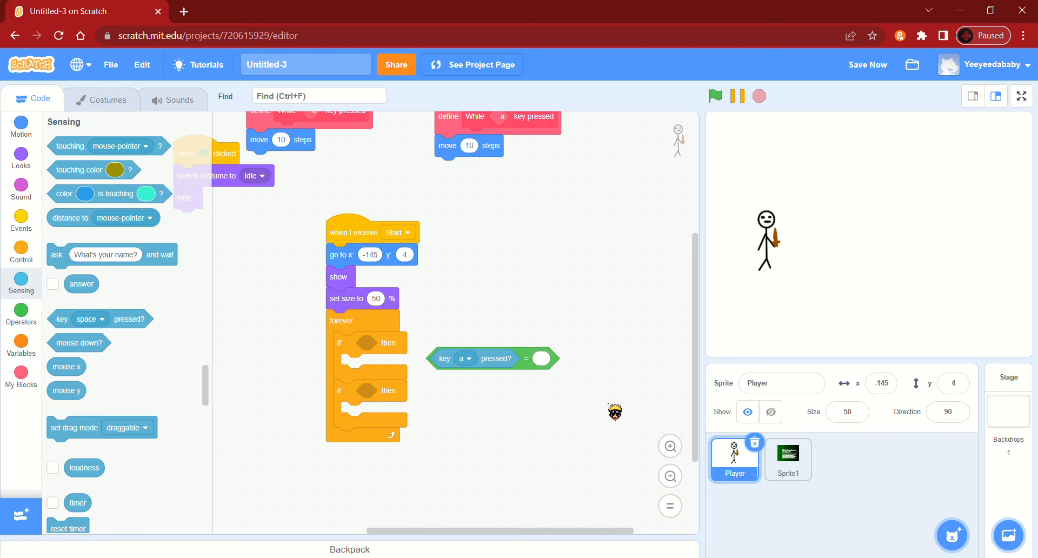
Duplicate the key a pressed? block into the comparison's second operand and set its key to left arrow
{"action": "right_click", "coordinate": [504, 364]}
{"action": "left_click", "coordinate": [538, 369]}
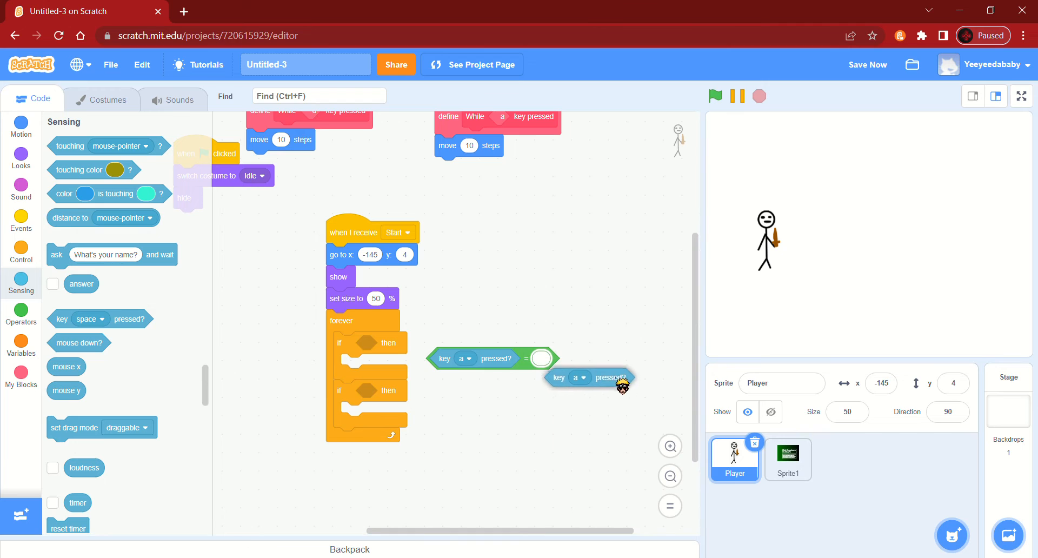
{"action": "left_click", "coordinate": [617, 373]}
{"action": "left_click", "coordinate": [569, 359]}
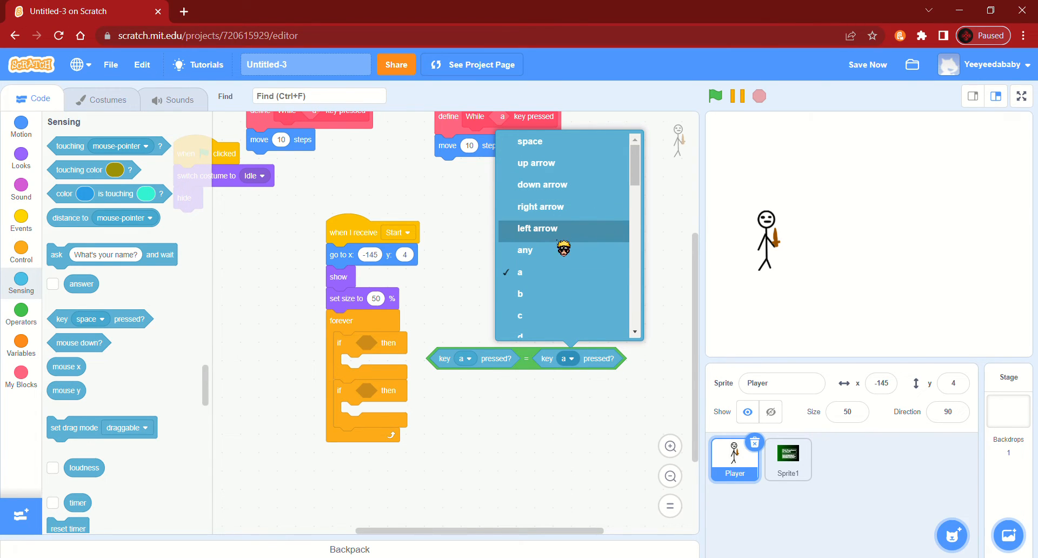
{"action": "left_click", "coordinate": [571, 236]}
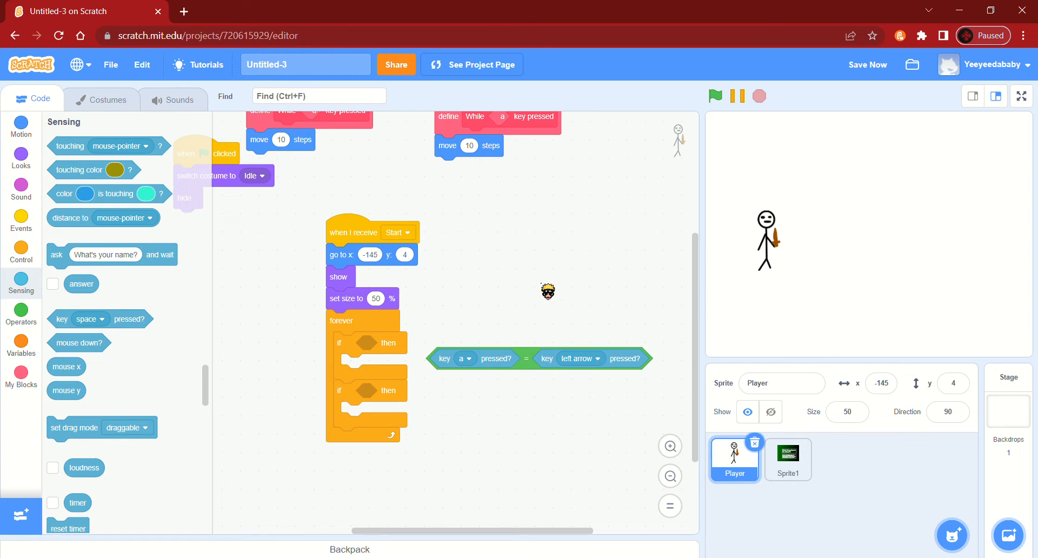
Duplicate the comparison into the second if, set its keys to d and right arrow, and place the original comparison in the first if
{"action": "right_click", "coordinate": [531, 369]}
{"action": "left_click", "coordinate": [579, 377]}
{"action": "left_click", "coordinate": [474, 394]}
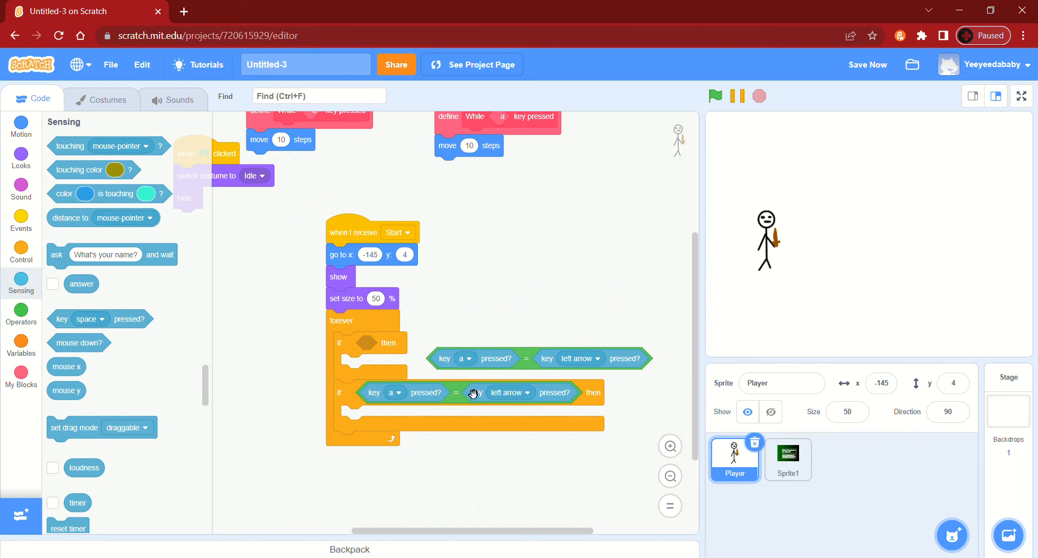
{"action": "left_click", "coordinate": [524, 394]}
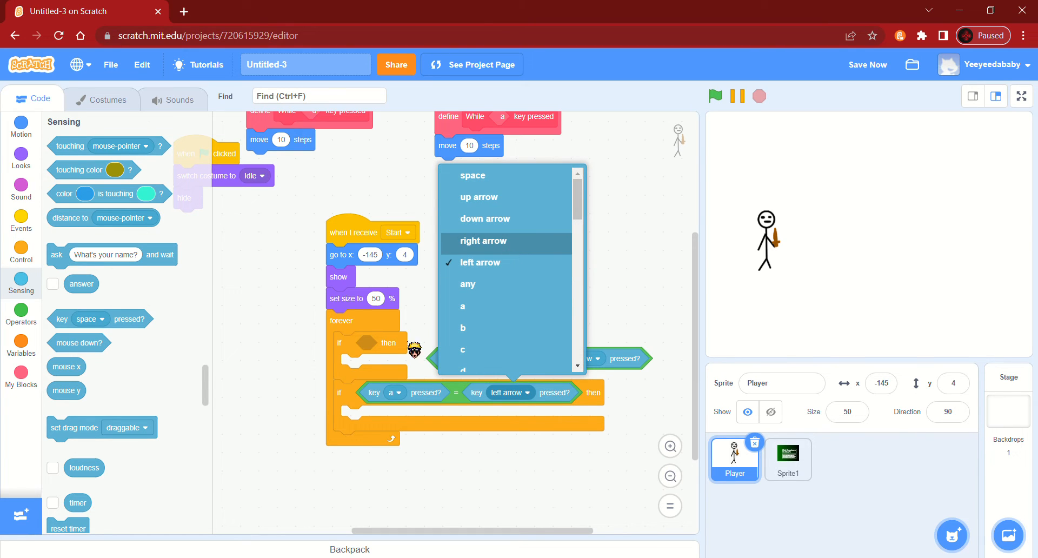
{"action": "left_click", "coordinate": [506, 248]}
{"action": "left_click", "coordinate": [395, 392]}
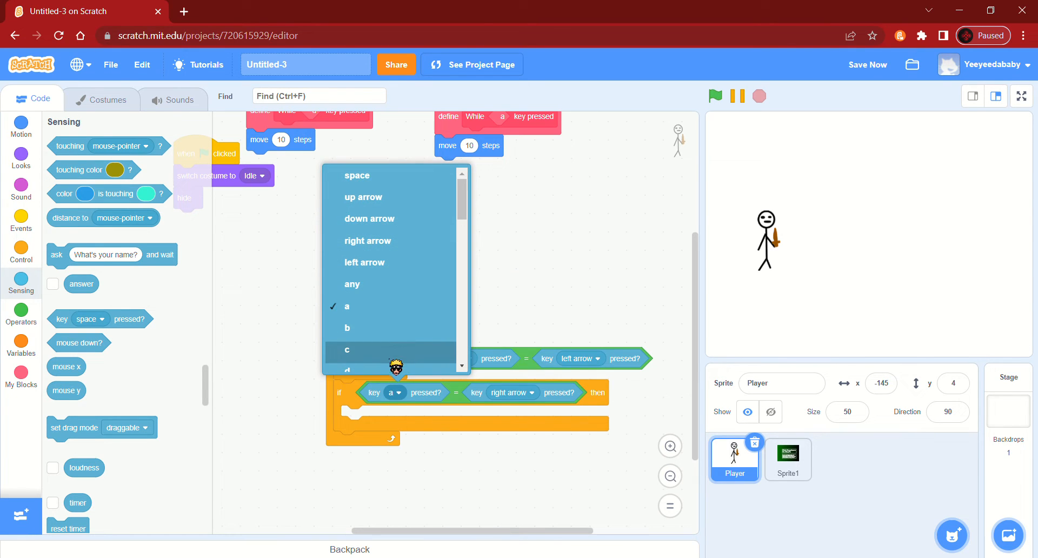
{"action": "left_click", "coordinate": [395, 371]}
{"action": "left_click_drag", "start_coordinate": [533, 368], "coordinate": [502, 352]}
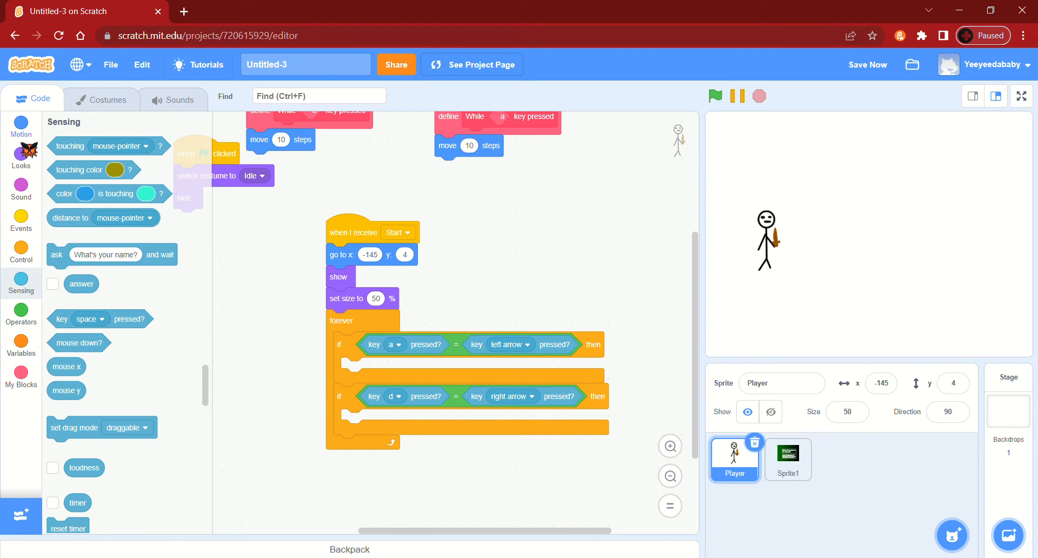
Put point in direction 90 and switch costume to Left blocks inside the a / left arrow condition
{"action": "left_click", "coordinate": [21, 126]}
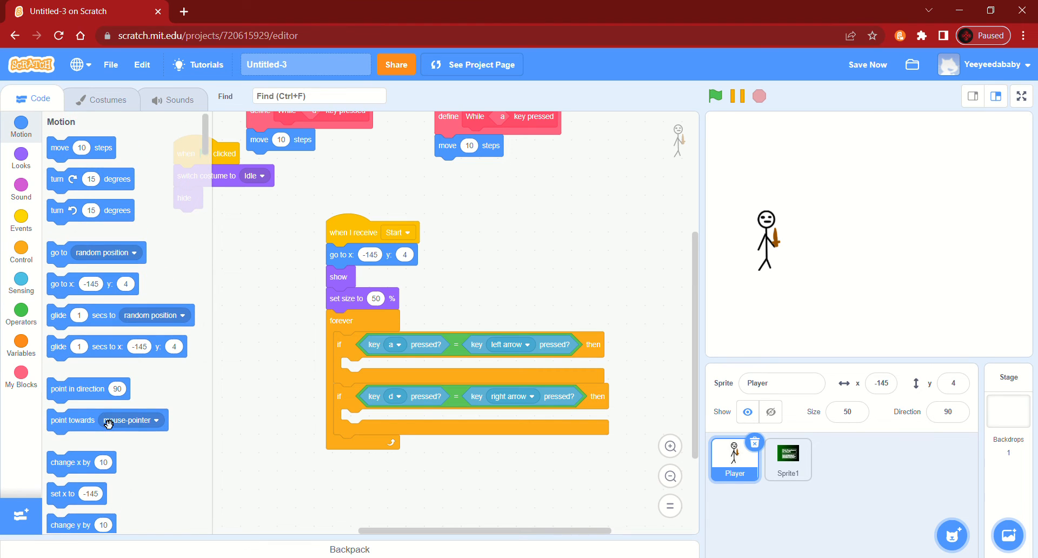
{"action": "left_click_drag", "start_coordinate": [90, 396], "coordinate": [391, 373]}
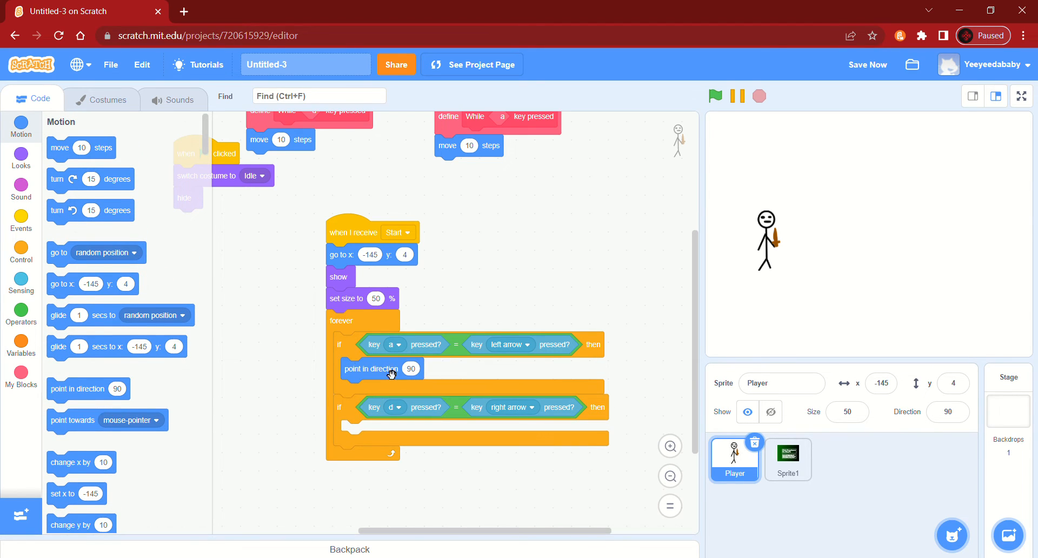
{"action": "left_click", "coordinate": [21, 158]}
{"action": "left_click_drag", "start_coordinate": [85, 295], "coordinate": [379, 402]}
{"action": "left_click", "coordinate": [430, 391]}
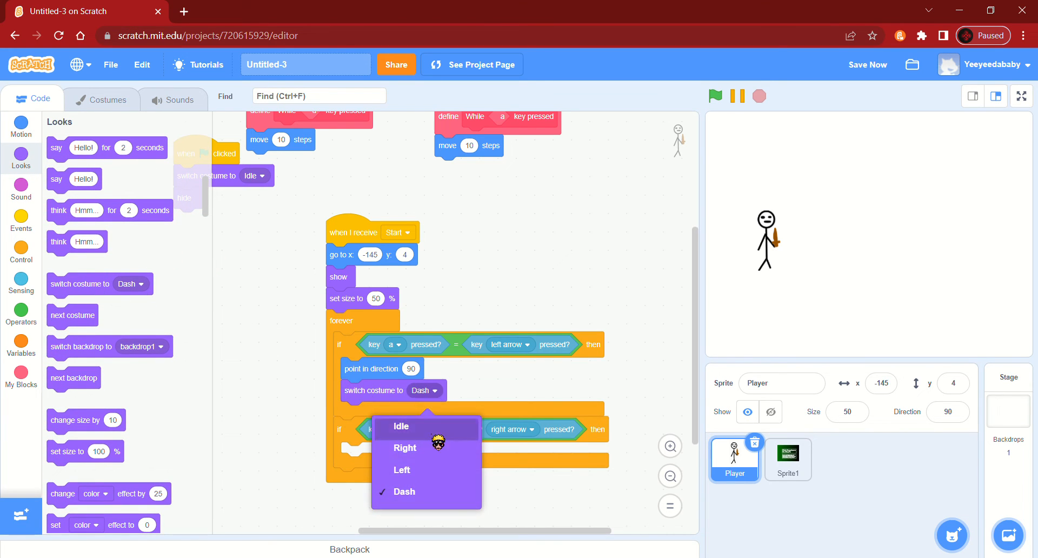
{"action": "left_click", "coordinate": [429, 471]}
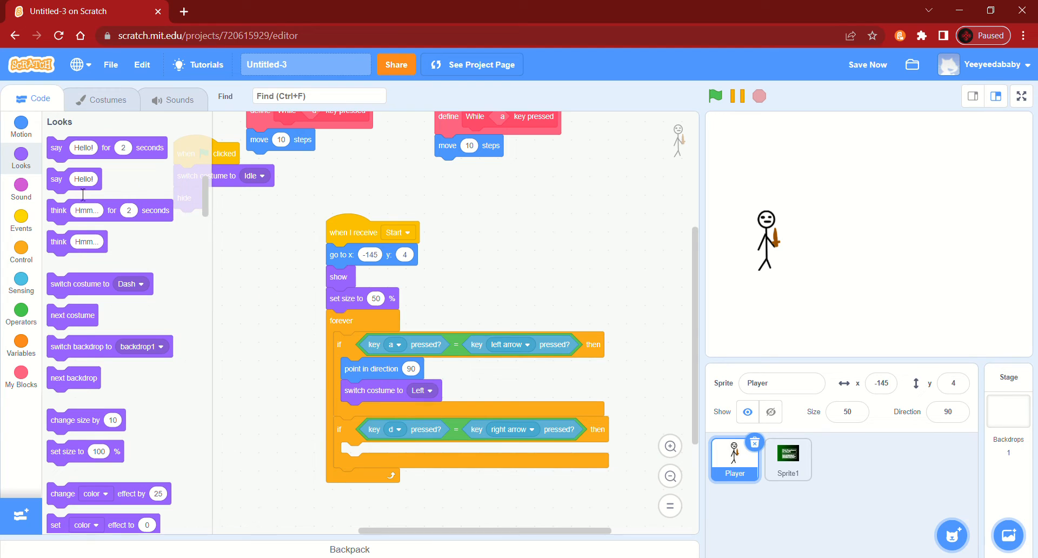
Add the custom While key pressed block below switch costume to Left, with parameter a from its definition as input
{"action": "left_click", "coordinate": [21, 374]}
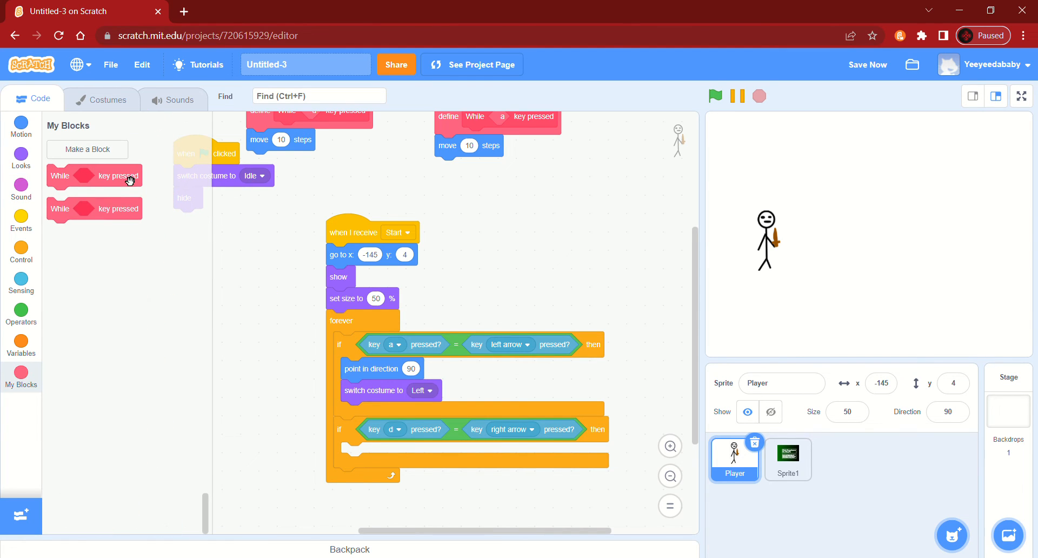
{"action": "left_click_drag", "start_coordinate": [69, 178], "coordinate": [373, 420]}
{"action": "scroll", "coordinate": [411, 215], "scroll_direction": "up", "scroll_amount": 2}
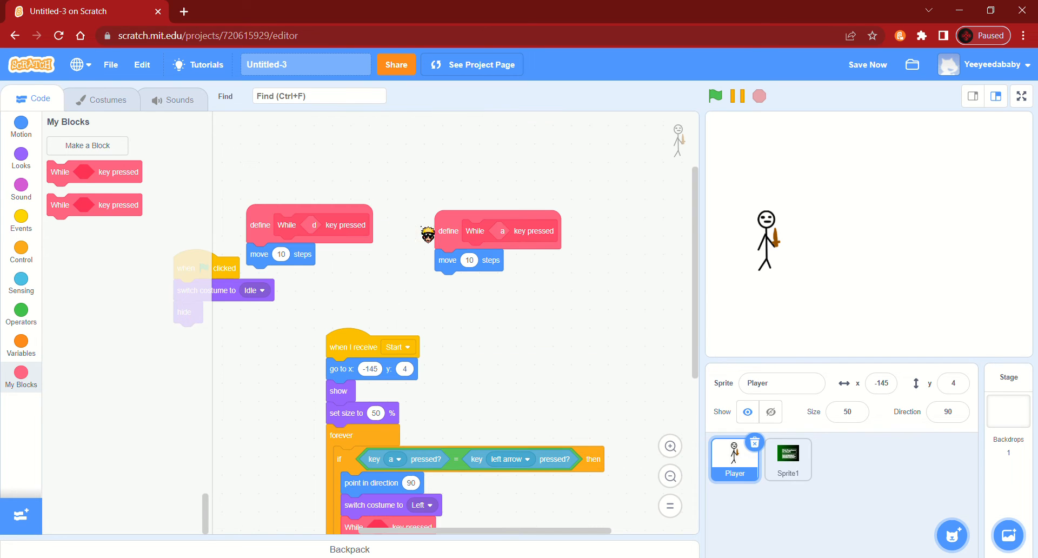
{"action": "left_click_drag", "start_coordinate": [502, 231], "coordinate": [383, 528]}
{"action": "left_click_drag", "start_coordinate": [528, 490], "coordinate": [514, 325]}
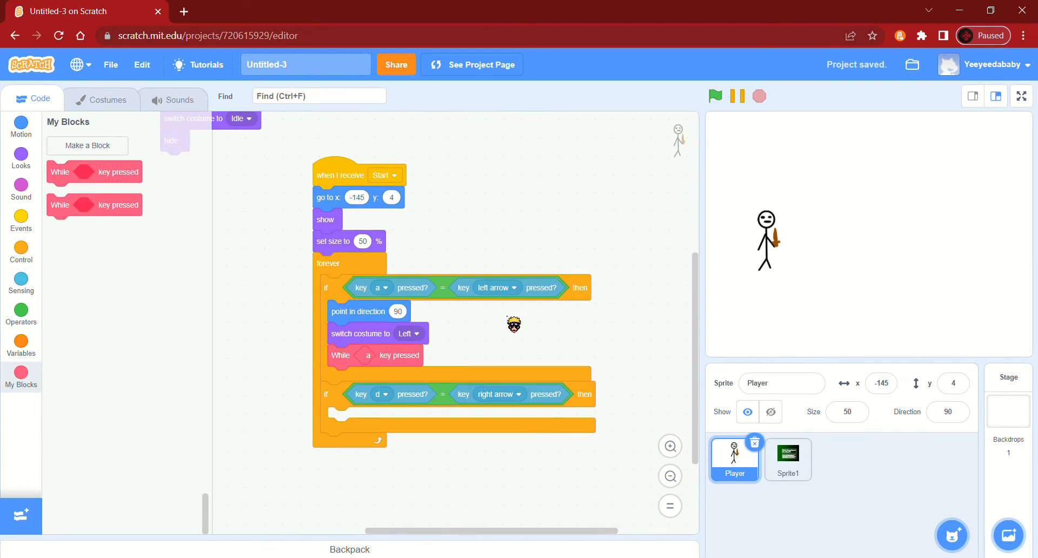
Duplicate the three blocks into the d / right arrow condition, setting the copy's direction to -90 and costume to Right
{"action": "right_click", "coordinate": [366, 317]}
{"action": "left_click_drag", "start_coordinate": [432, 405], "coordinate": [376, 431]}
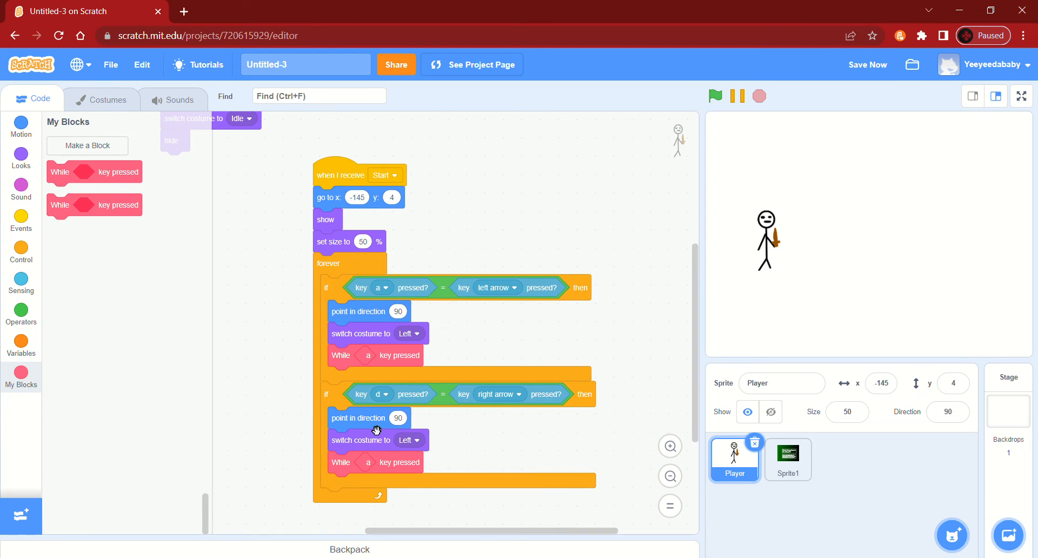
{"action": "left_click", "coordinate": [398, 418]}
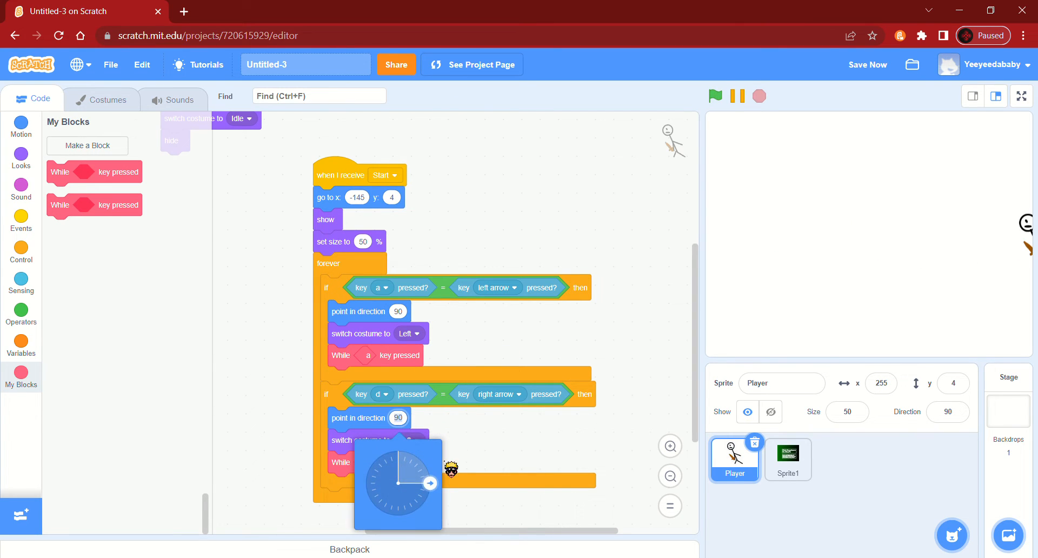
{"action": "left_click_drag", "start_coordinate": [431, 483], "coordinate": [371, 489]}
{"action": "left_click", "coordinate": [481, 441]}
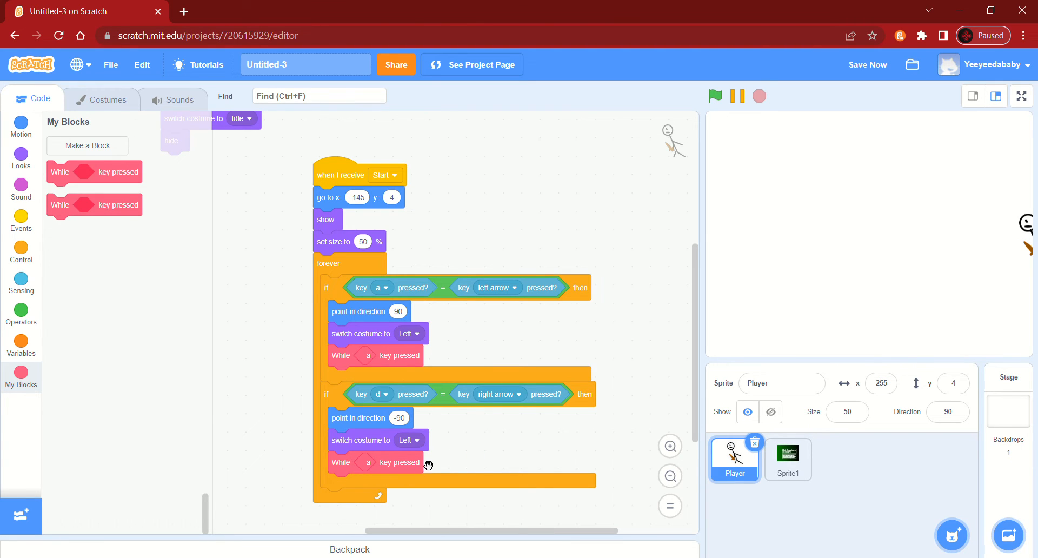
{"action": "left_click", "coordinate": [414, 441]}
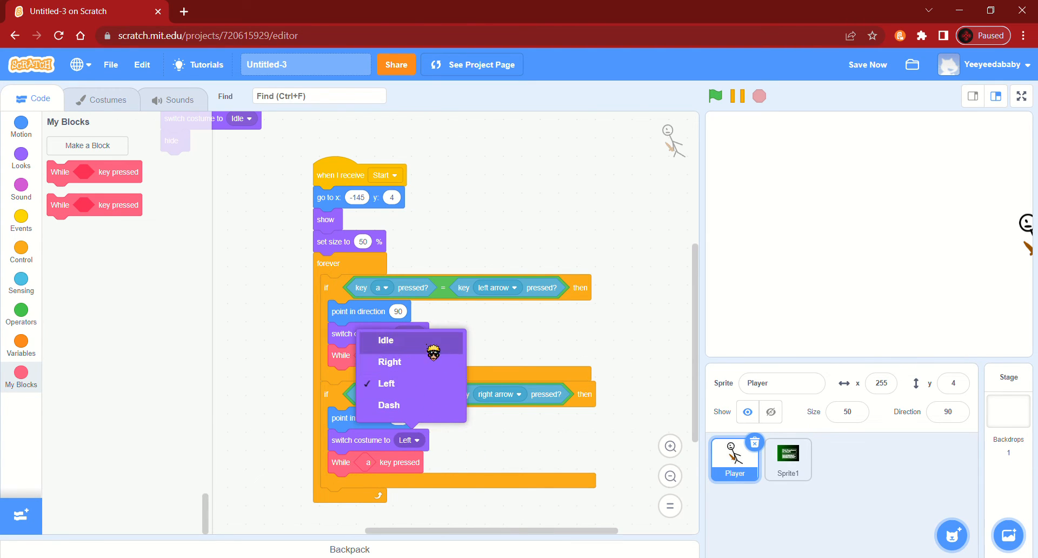
{"action": "left_click", "coordinate": [424, 373]}
Replace parameter a with parameter d in the While key pressed block of the d / right arrow condition
{"action": "left_click", "coordinate": [374, 468]}
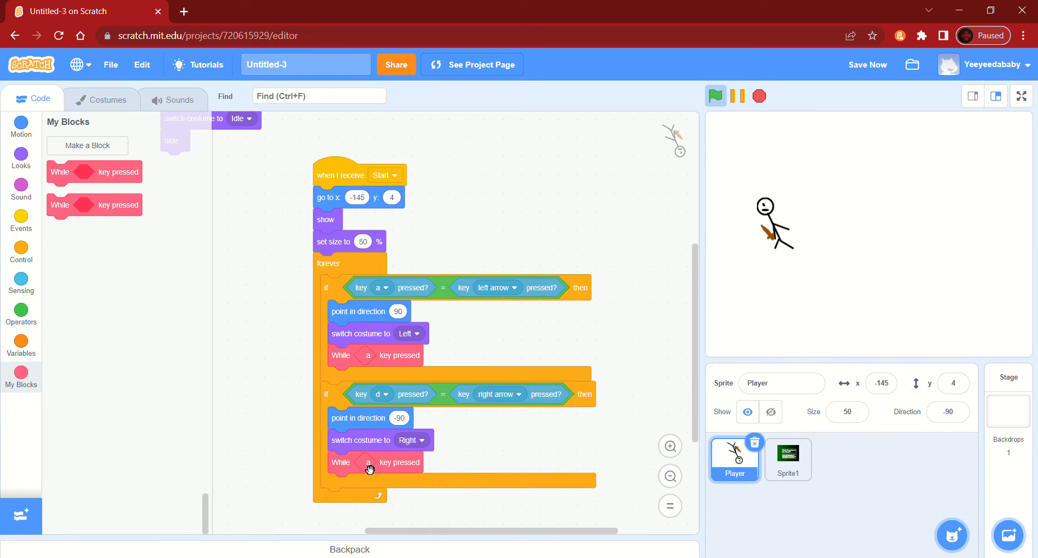
{"action": "left_click_drag", "start_coordinate": [574, 354], "coordinate": [602, 480]}
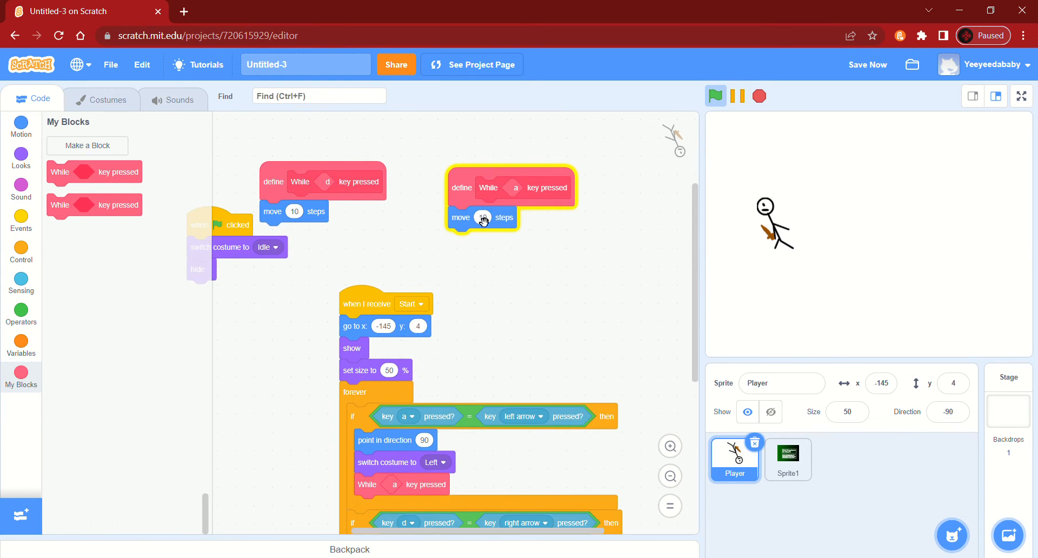
{"action": "left_click_drag", "start_coordinate": [335, 189], "coordinate": [276, 410]}
{"action": "scroll", "coordinate": [584, 292], "scroll_direction": "down", "scroll_amount": 4}
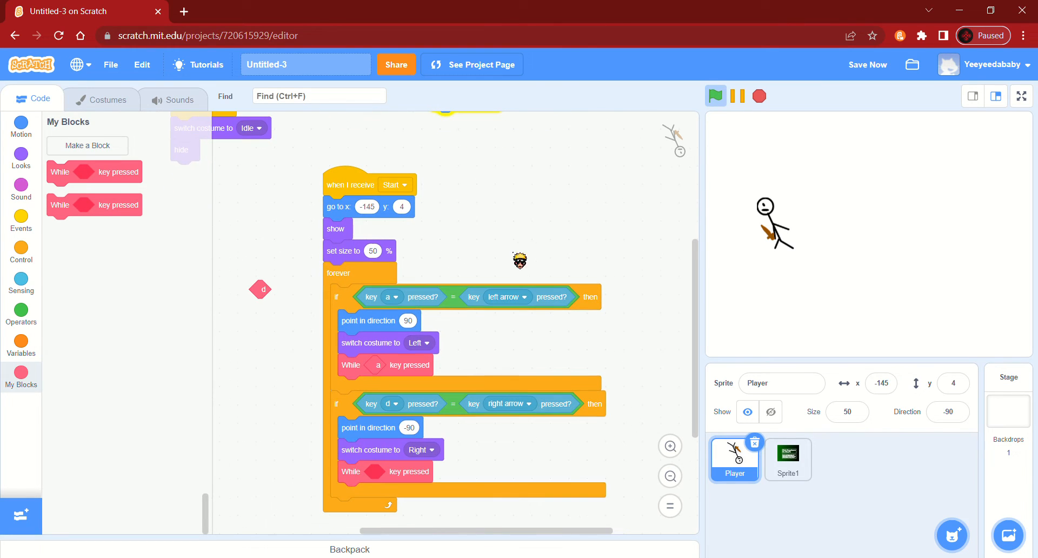
{"action": "left_click_drag", "start_coordinate": [259, 290], "coordinate": [379, 471]}
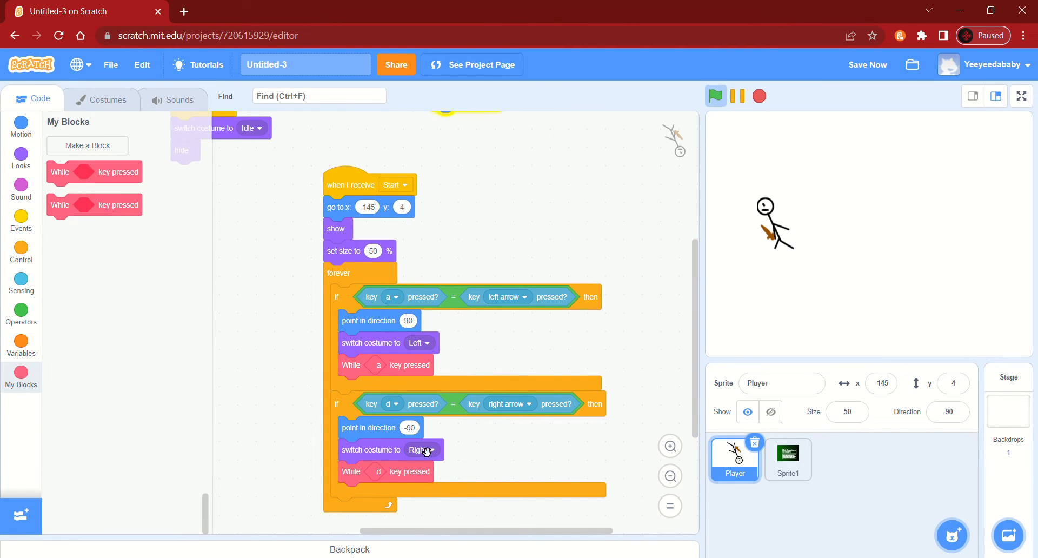
Insert a point in direction block into the Player's green-flag script
{"action": "left_click_drag", "start_coordinate": [480, 362], "coordinate": [547, 492]}
{"action": "left_click_drag", "start_coordinate": [546, 327], "coordinate": [634, 329]}
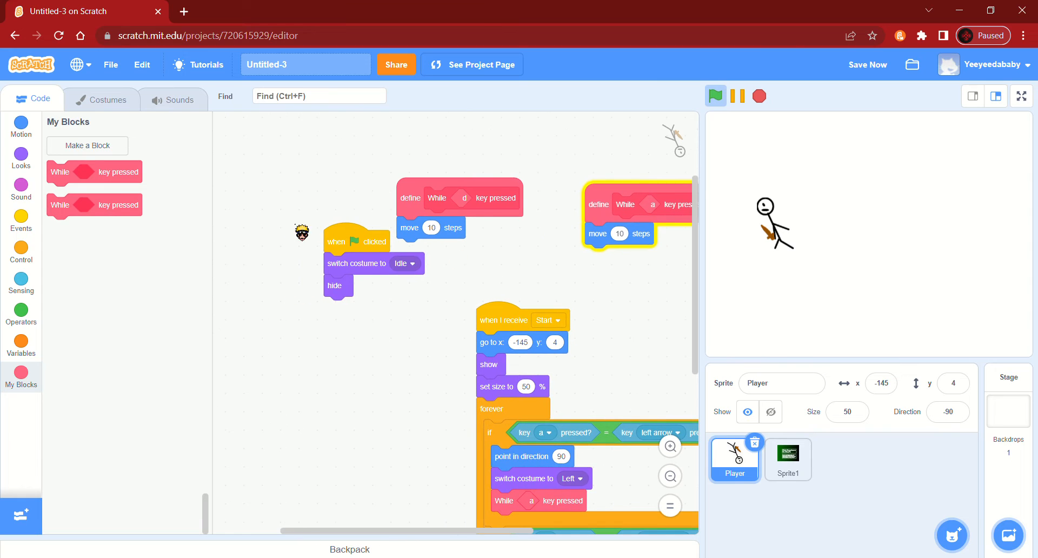
{"action": "scroll", "coordinate": [178, 346], "scroll_direction": "up", "scroll_amount": 15}
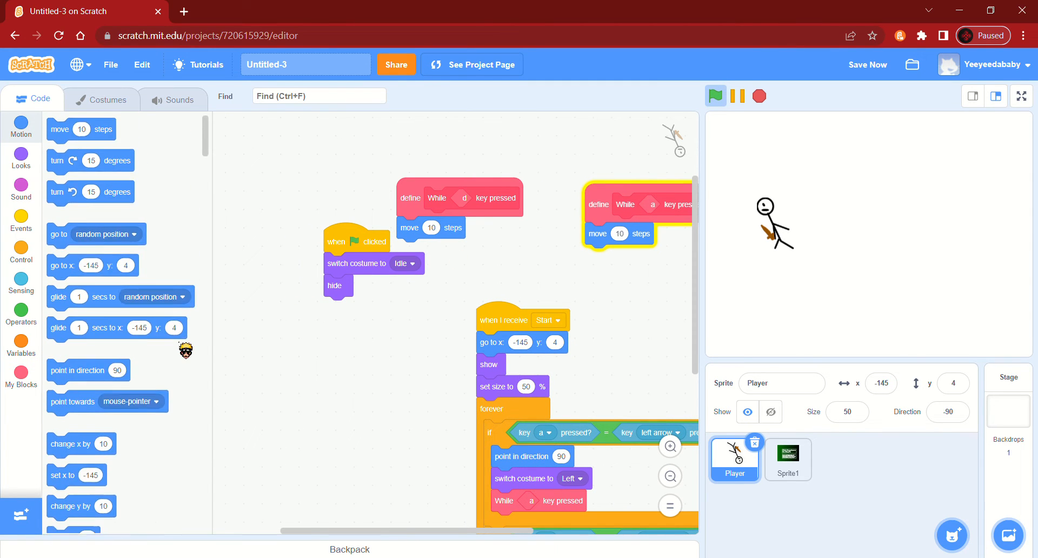
{"action": "left_click_drag", "start_coordinate": [84, 265], "coordinate": [361, 266]}
{"action": "left_click_drag", "start_coordinate": [293, 345], "coordinate": [89, 88]}
Run the project, start the game from its menu, and test the Player's movement with the D and A keys
{"action": "left_click", "coordinate": [712, 92]}
{"action": "left_click", "coordinate": [871, 317]}
{"action": "key", "text": "d"}
{"action": "key", "text": "d"}
{"action": "key", "text": "a"}
{"action": "key", "text": "d"}
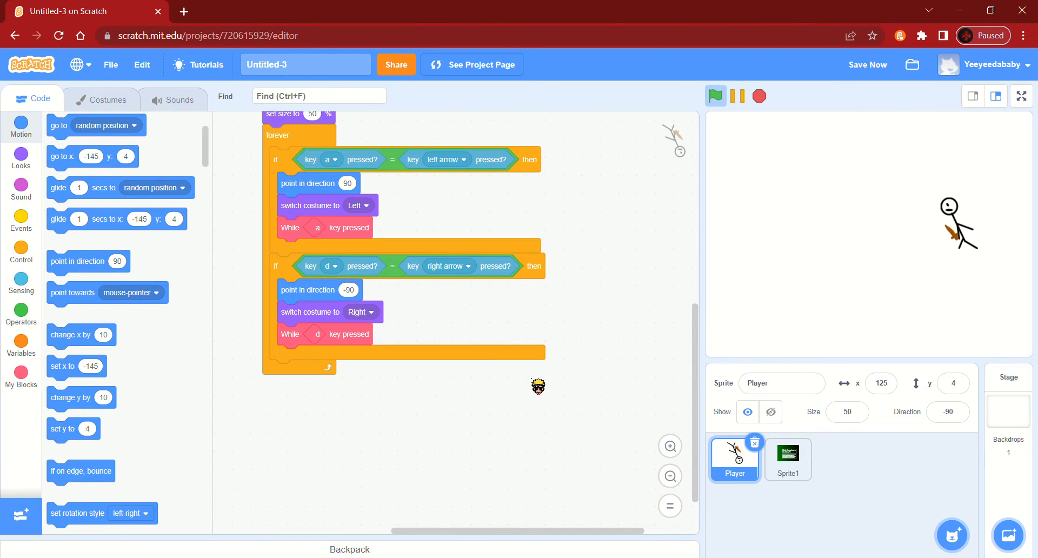
Flip the artwork of the Player's Left costume horizontally, keeping the figure upright
{"action": "left_click", "coordinate": [116, 101]}
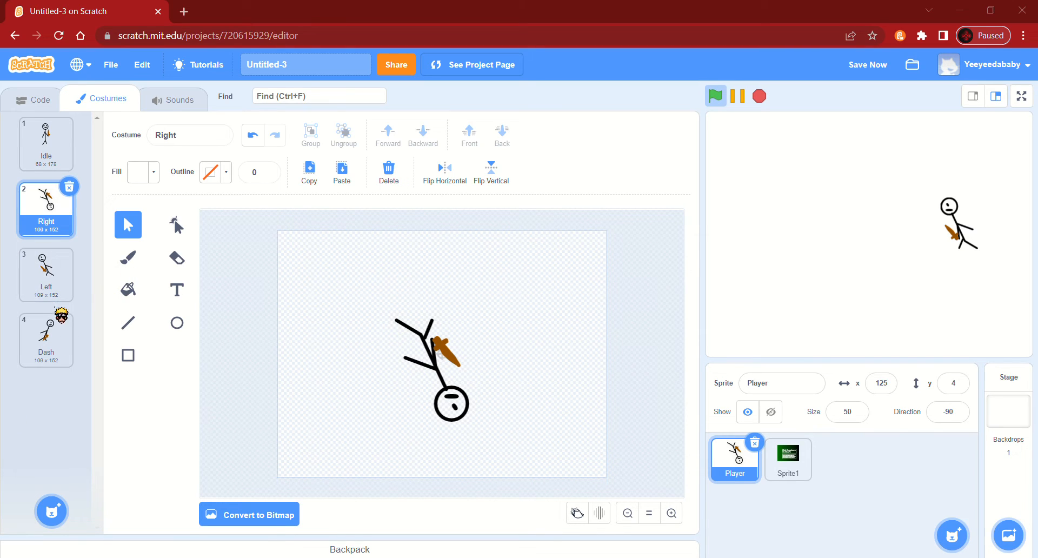
{"action": "left_click", "coordinate": [51, 276]}
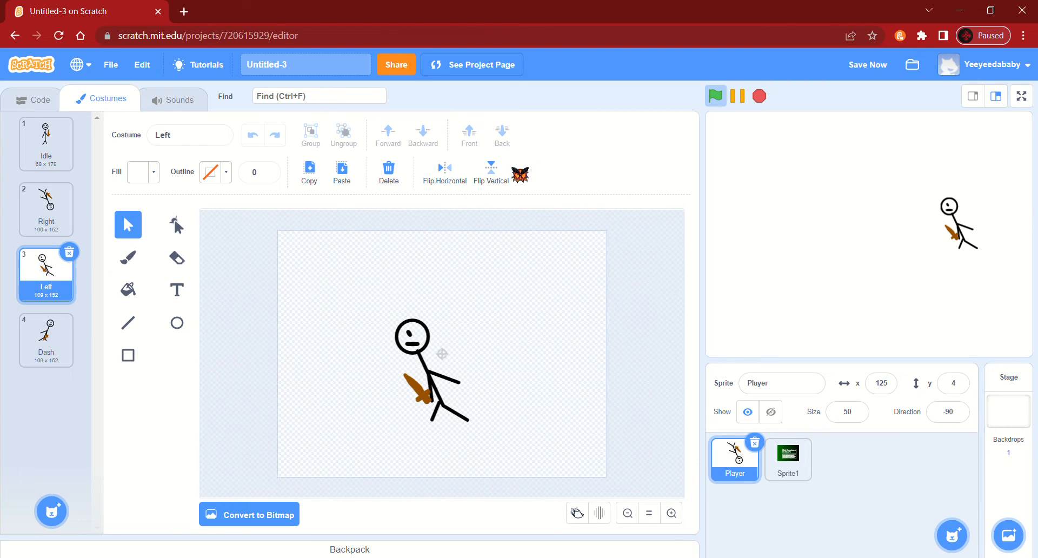
{"action": "left_click", "coordinate": [491, 172]}
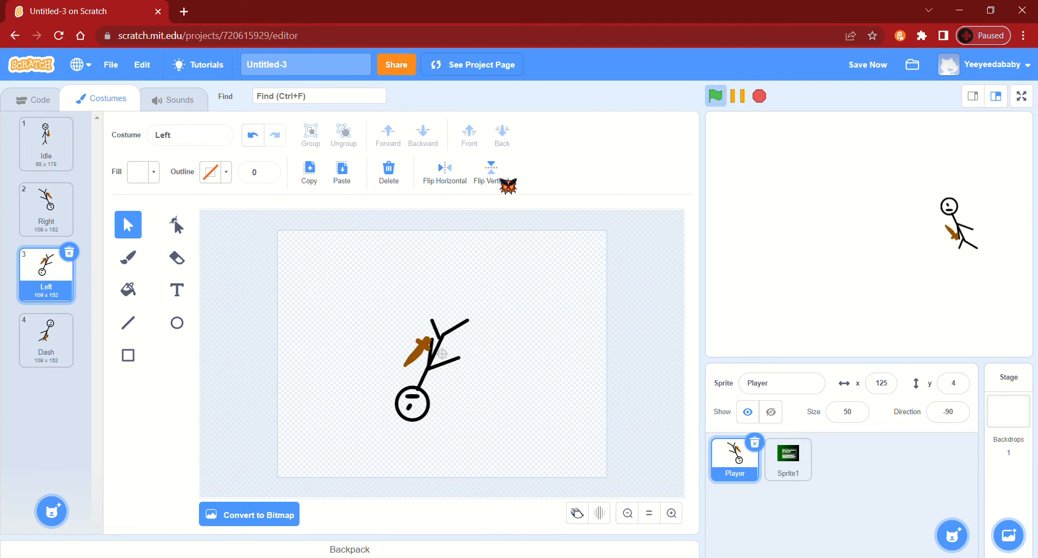
{"action": "left_click", "coordinate": [506, 183]}
{"action": "left_click", "coordinate": [445, 172]}
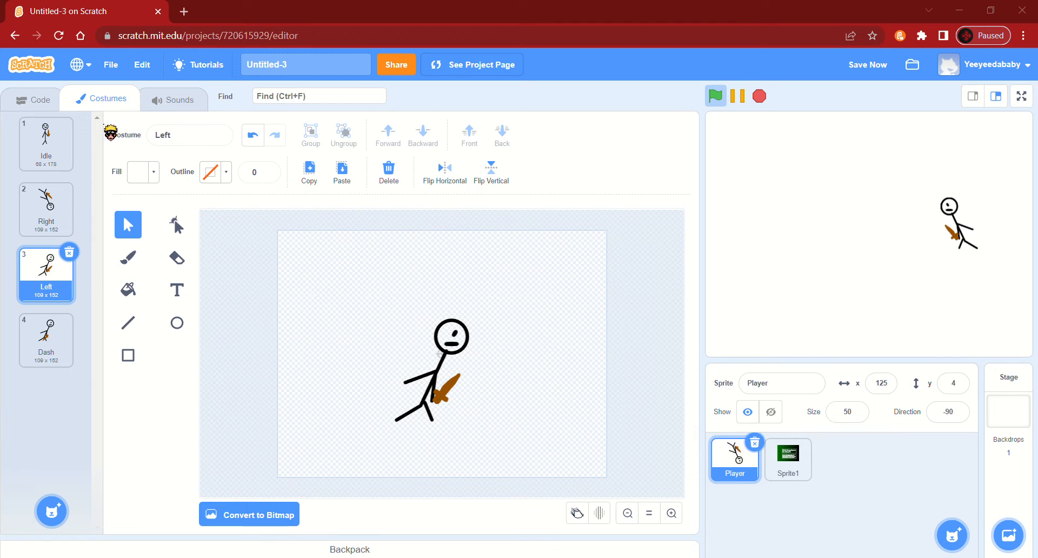
Run the project, start the game from its menu, and test the Player's movement with the left arrow key
{"action": "left_click", "coordinate": [716, 96]}
{"action": "left_click", "coordinate": [817, 175]}
{"action": "key", "text": "Left"}
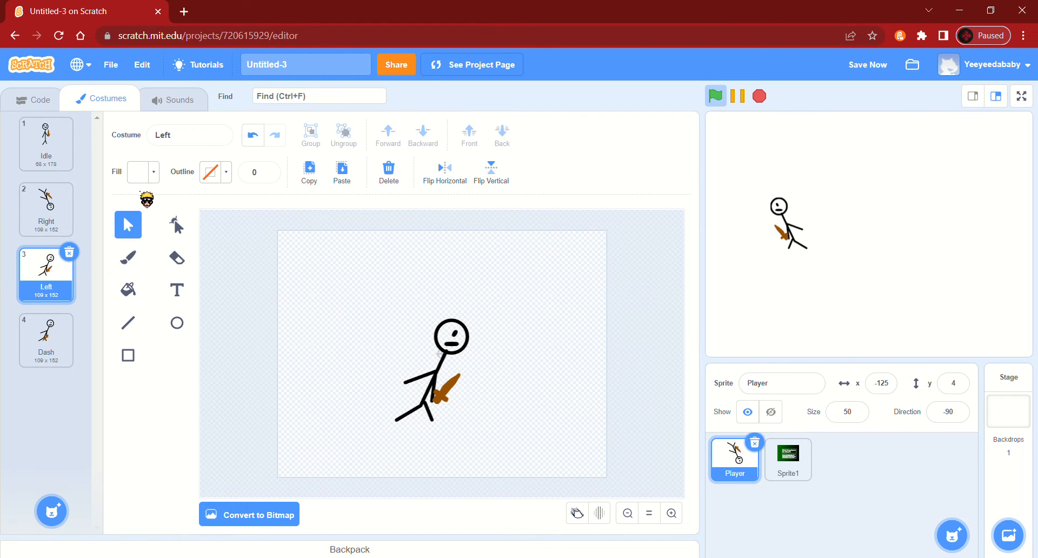
Select the whole figure in the Left costume and move it onto the canvas centre
{"action": "left_click_drag", "start_coordinate": [603, 295], "coordinate": [380, 447]}
{"action": "left_click_drag", "start_coordinate": [429, 381], "coordinate": [446, 355]}
{"action": "left_click_drag", "start_coordinate": [507, 320], "coordinate": [379, 436]}
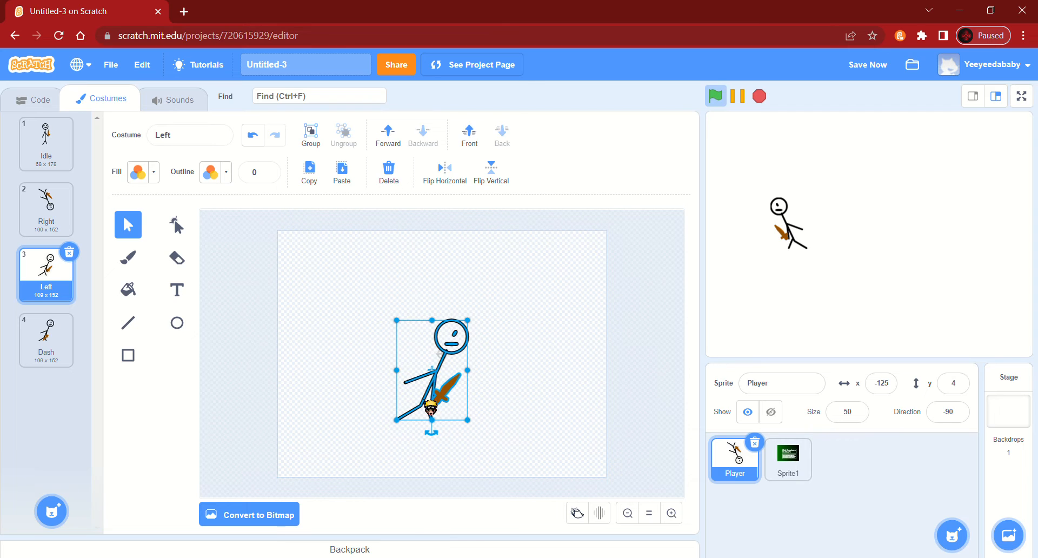
{"action": "left_click_drag", "start_coordinate": [439, 381], "coordinate": [448, 365]}
{"action": "left_click", "coordinate": [597, 360]}
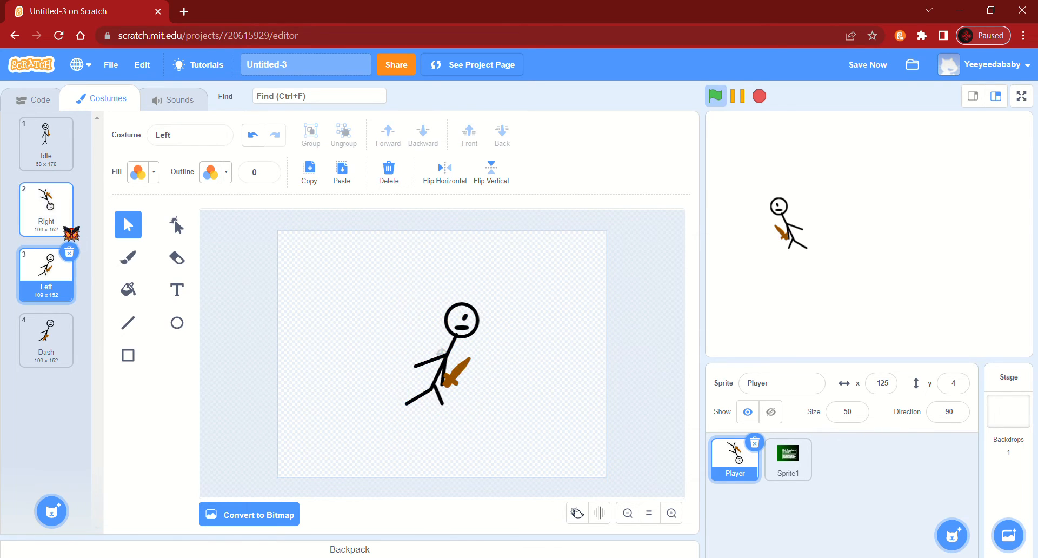
Move the whole figures in the Right and Dash costumes towards the canvas centre
{"action": "left_click", "coordinate": [69, 227]}
{"action": "key", "text": "ctrl+a"}
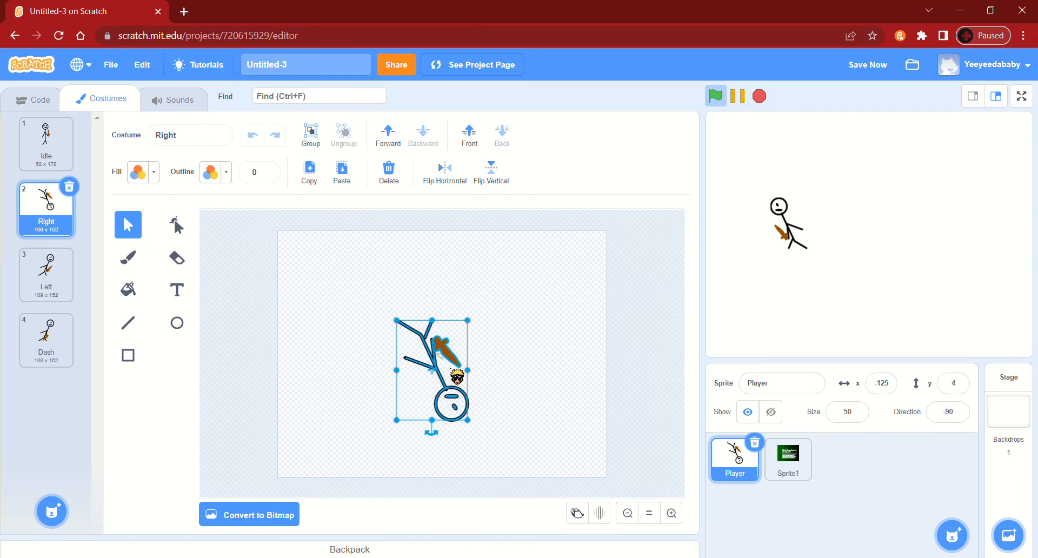
{"action": "left_click_drag", "start_coordinate": [439, 380], "coordinate": [454, 357]}
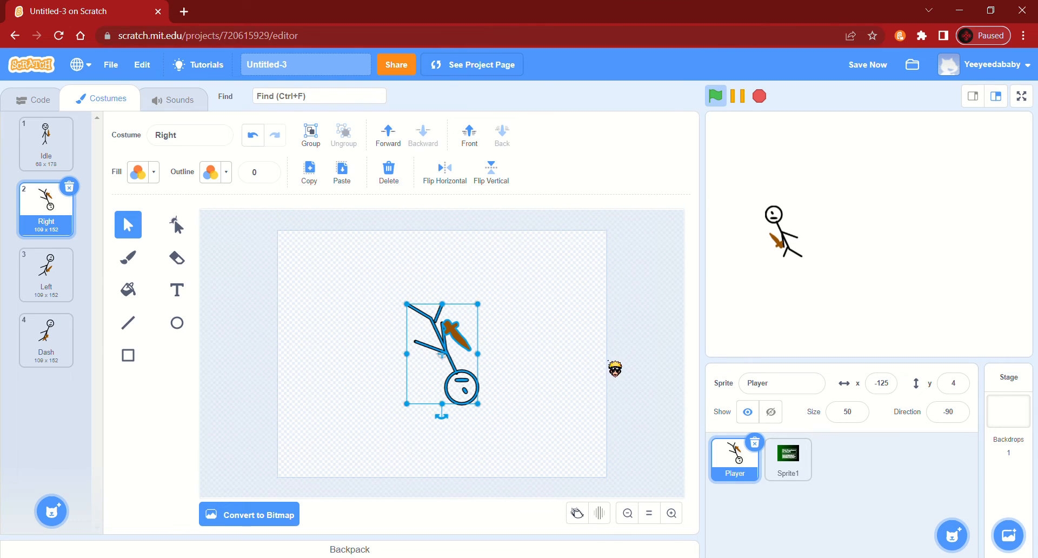
{"action": "left_click", "coordinate": [46, 338]}
{"action": "left_click", "coordinate": [413, 417]}
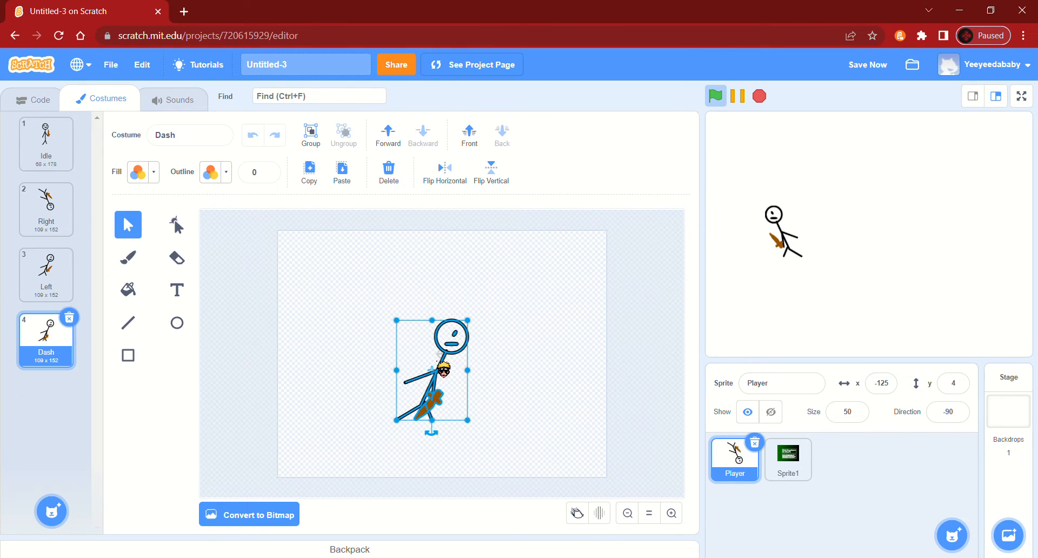
{"action": "left_click_drag", "start_coordinate": [442, 381], "coordinate": [476, 359]}
Select the whole figure in the Idle costume and move it up onto the canvas centre
{"action": "left_click", "coordinate": [62, 143]}
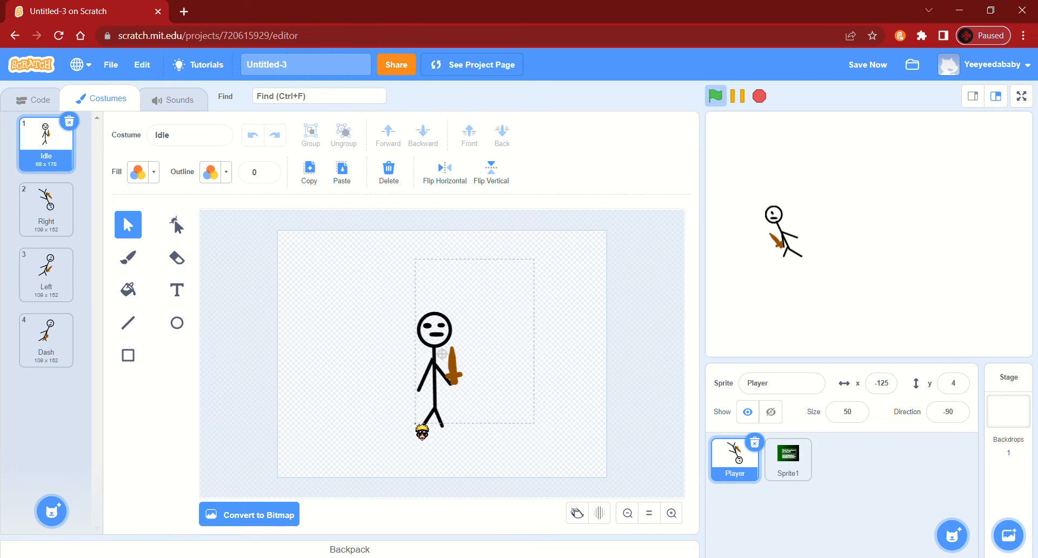
{"action": "left_click", "coordinate": [440, 373]}
{"action": "left_click_drag", "start_coordinate": [445, 382], "coordinate": [450, 362]}
{"action": "left_click", "coordinate": [513, 371]}
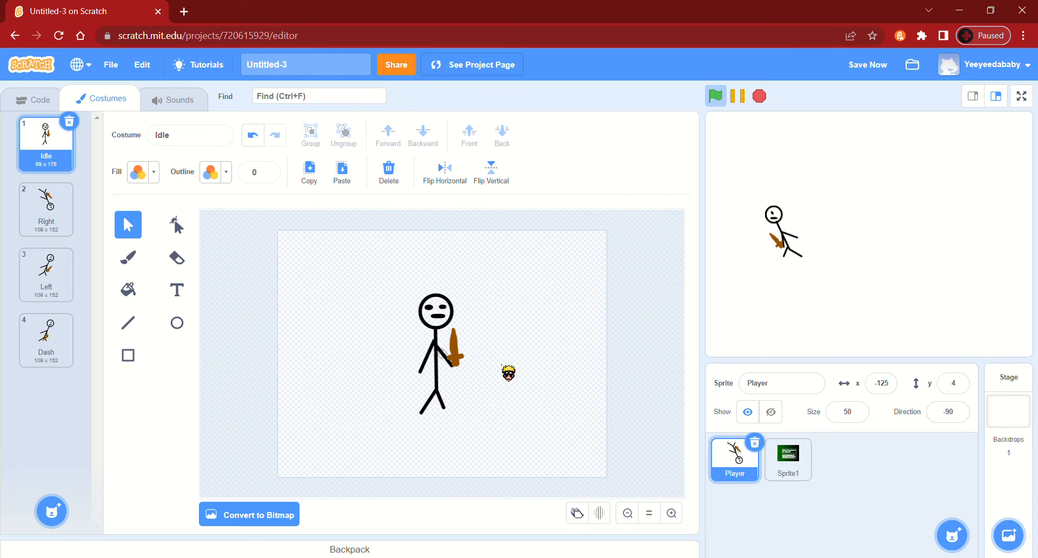
Run the game and test the Player's recentred costumes by moving with the A and D keys, then restart the project
{"action": "left_click", "coordinate": [713, 100]}
{"action": "left_click", "coordinate": [833, 204]}
{"action": "key", "text": "a"}
{"action": "key", "text": "d"}
{"action": "key", "text": "a"}
{"action": "key", "text": "d"}
{"action": "key", "text": "a"}
{"action": "key", "text": "a"}
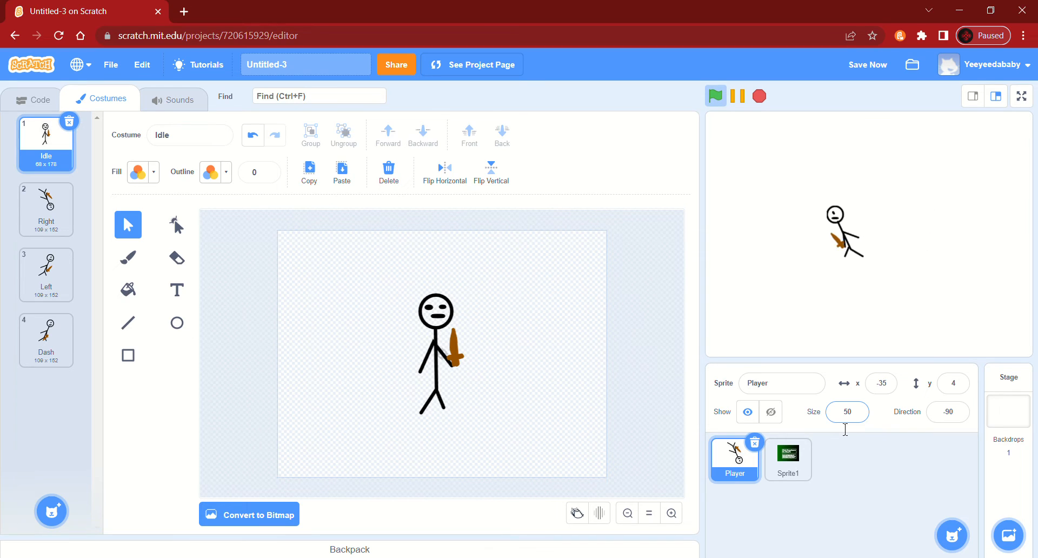
{"action": "key", "text": "d"}
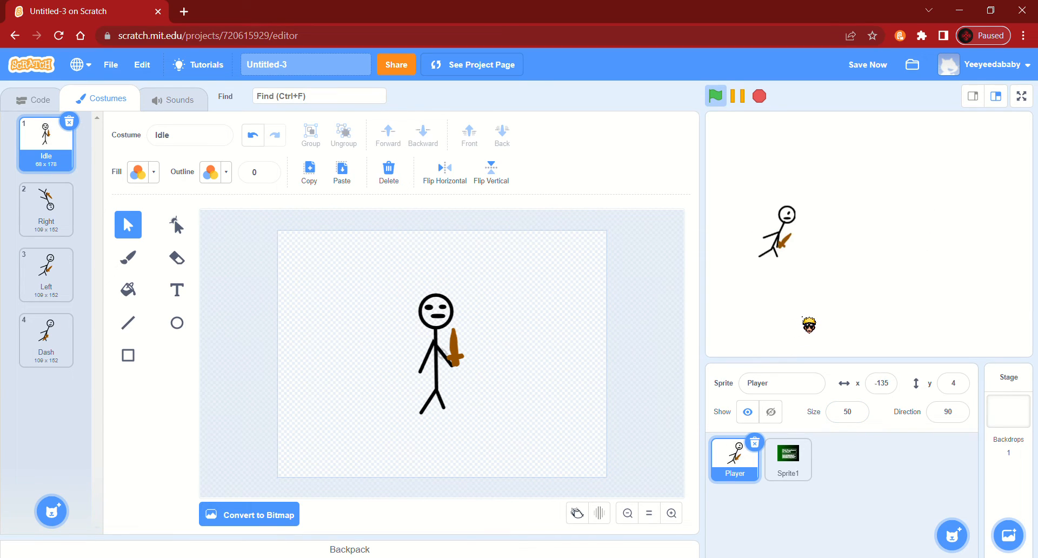
{"action": "key", "text": "a"}
{"action": "left_click", "coordinate": [717, 97]}
Create a variable named Username for the Player sprite only
{"action": "left_click", "coordinate": [51, 102]}
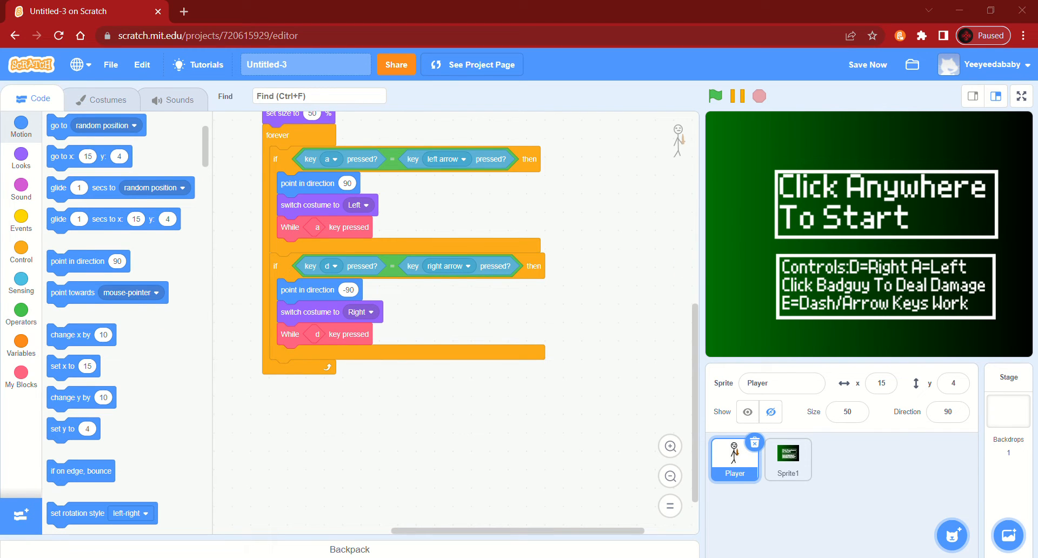
{"action": "left_click", "coordinate": [25, 346]}
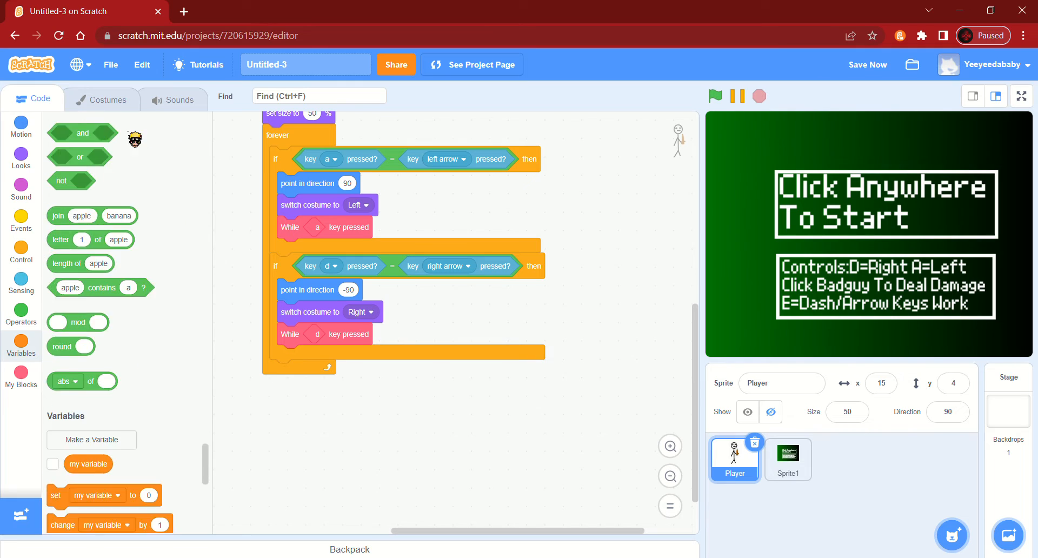
{"action": "left_click", "coordinate": [126, 146]}
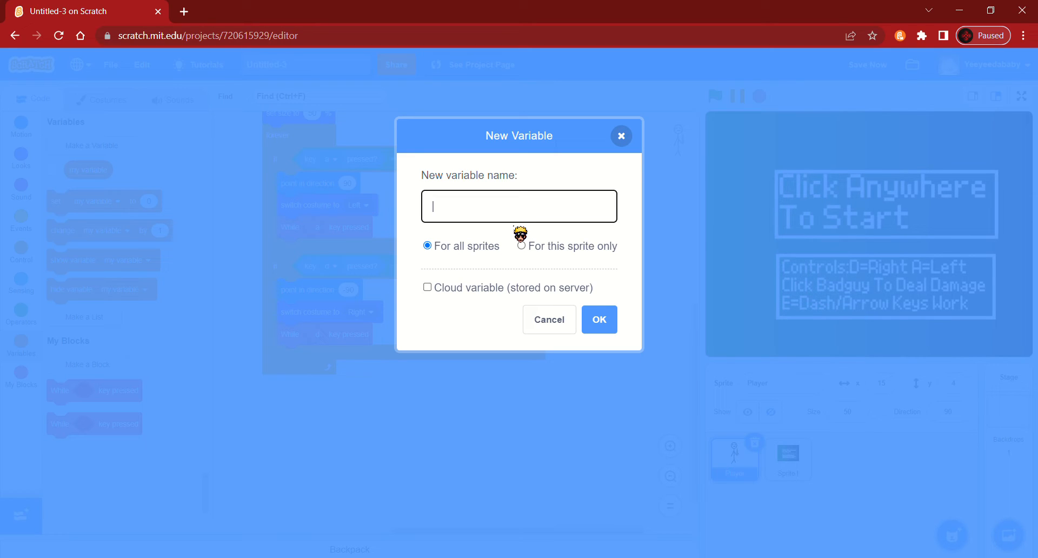
{"action": "left_click", "coordinate": [529, 258]}
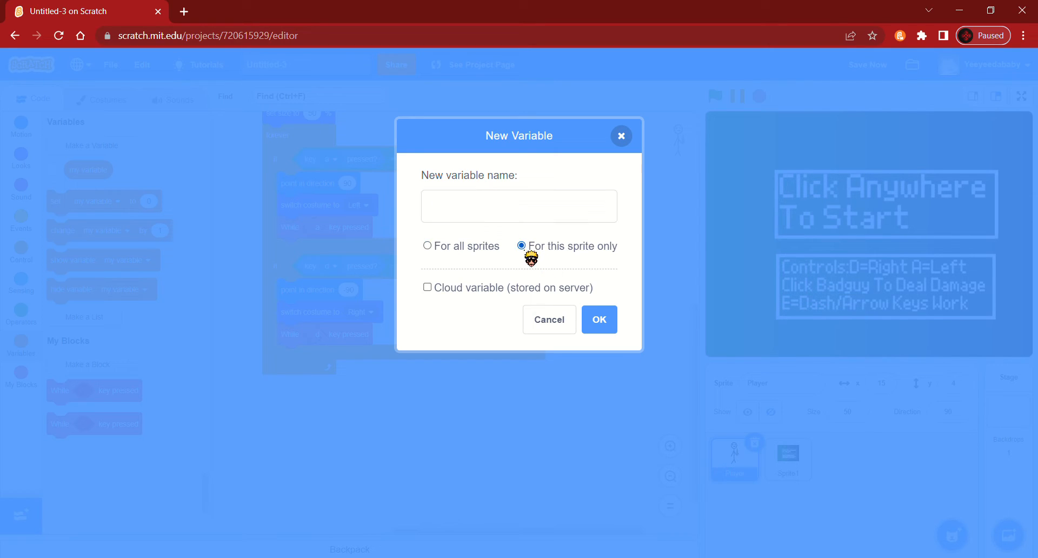
{"action": "left_click", "coordinate": [548, 217]}
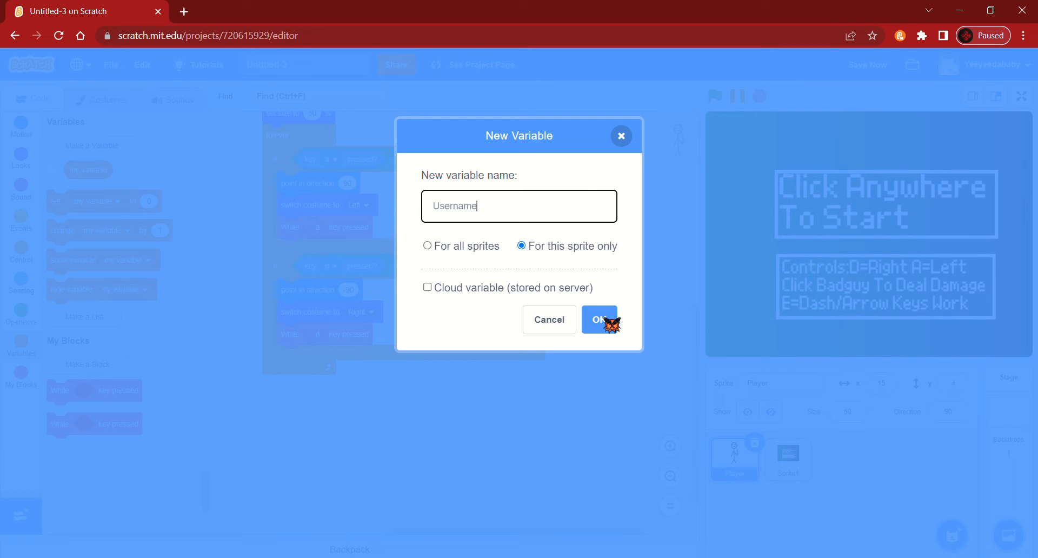
{"action": "left_click", "coordinate": [612, 323]}
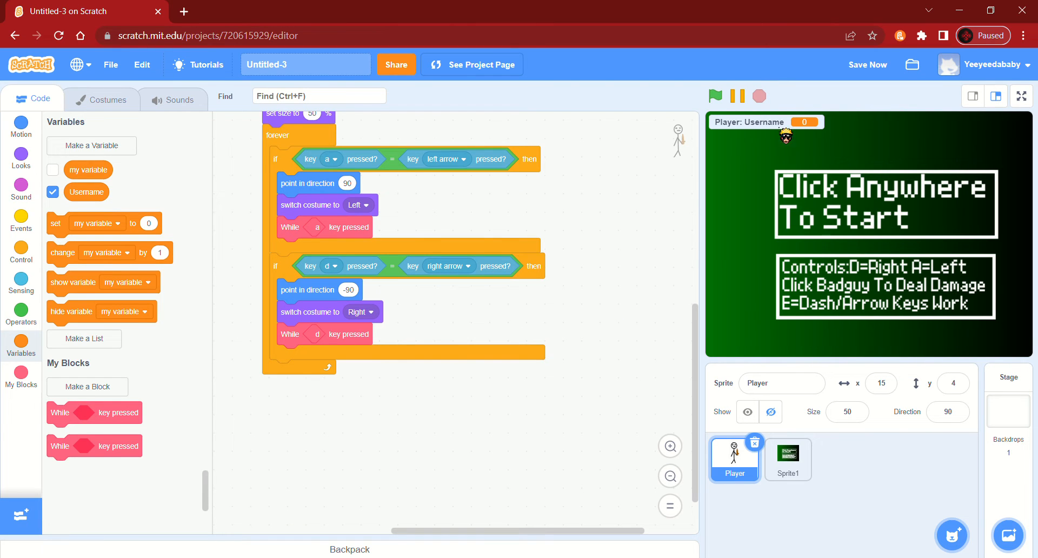
Move the Username monitor to the stage's upper-right corner, set it to slider display, and reopen its display options
{"action": "left_click_drag", "start_coordinate": [766, 129], "coordinate": [973, 127]}
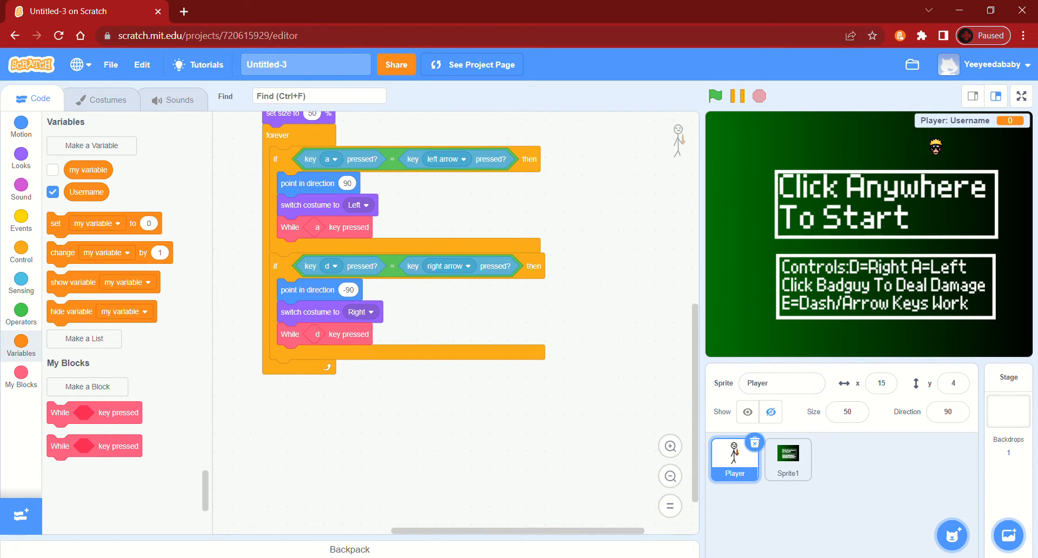
{"action": "right_click", "coordinate": [950, 123]}
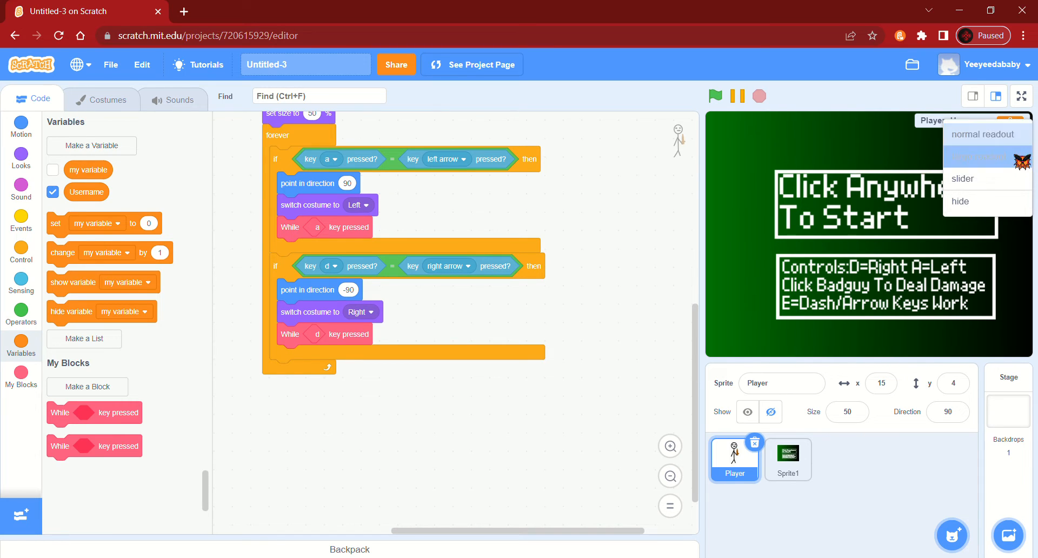
{"action": "left_click", "coordinate": [1006, 178]}
{"action": "right_click", "coordinate": [973, 125]}
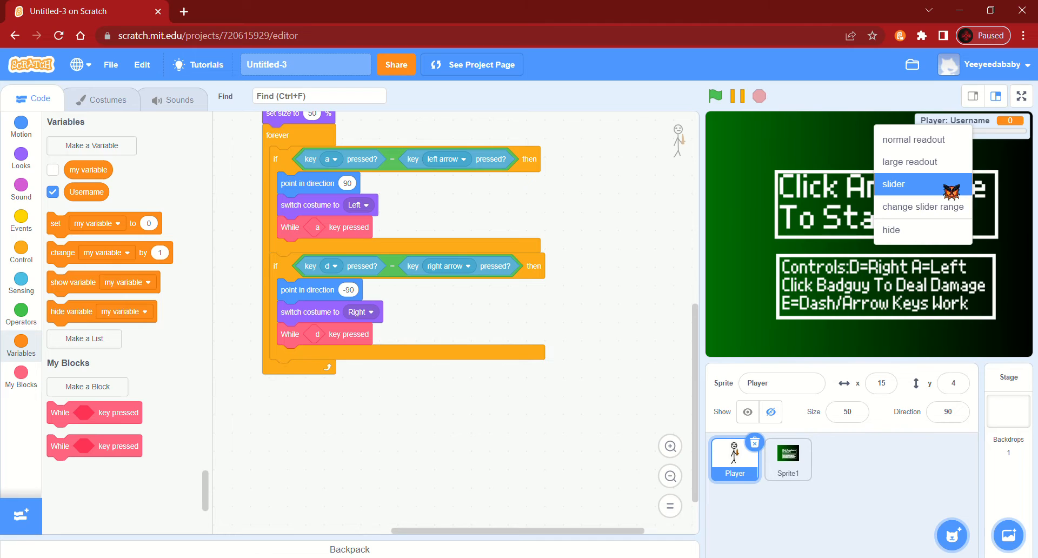
Set the maximum value of the Username variable's slider range to 6
{"action": "left_click", "coordinate": [955, 208]}
{"action": "left_click_drag", "start_coordinate": [511, 285], "coordinate": [404, 296]}
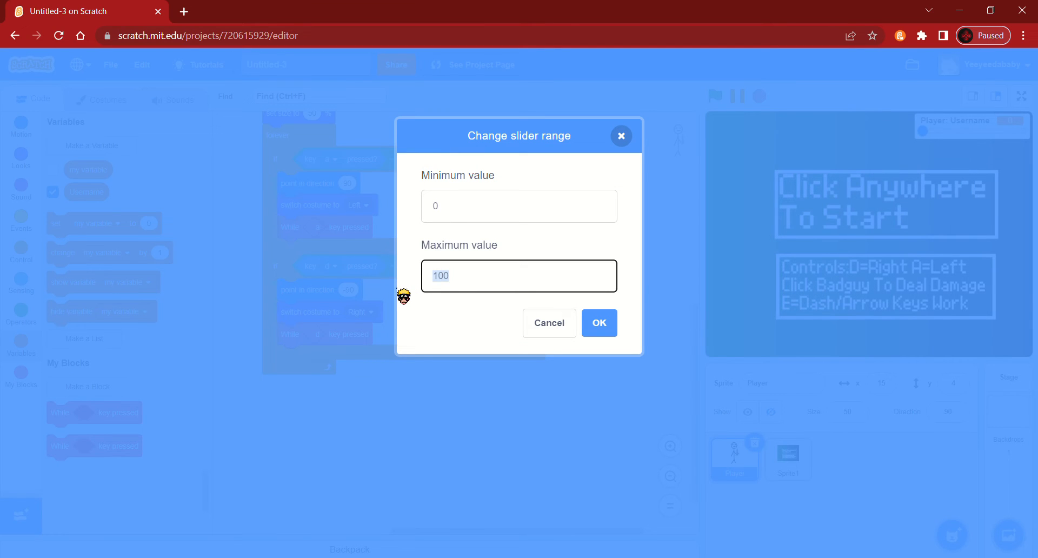
{"action": "type", "text": "6"}
{"action": "left_click", "coordinate": [600, 324]}
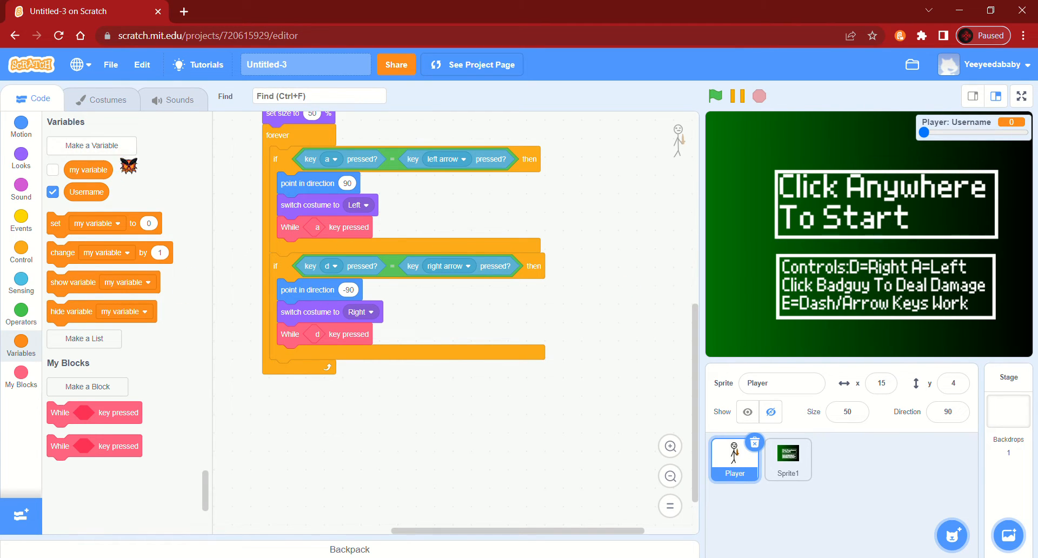
Create a variable named Enemy Health for all sprites
{"action": "left_click", "coordinate": [102, 145]}
{"action": "left_click", "coordinate": [522, 246]}
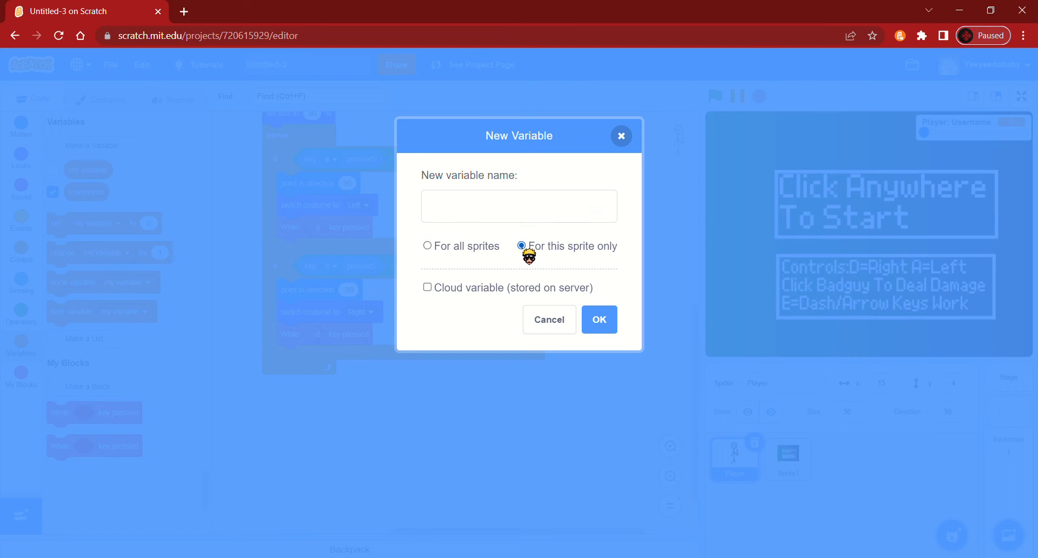
{"action": "left_click", "coordinate": [427, 246]}
{"action": "left_click", "coordinate": [495, 216]}
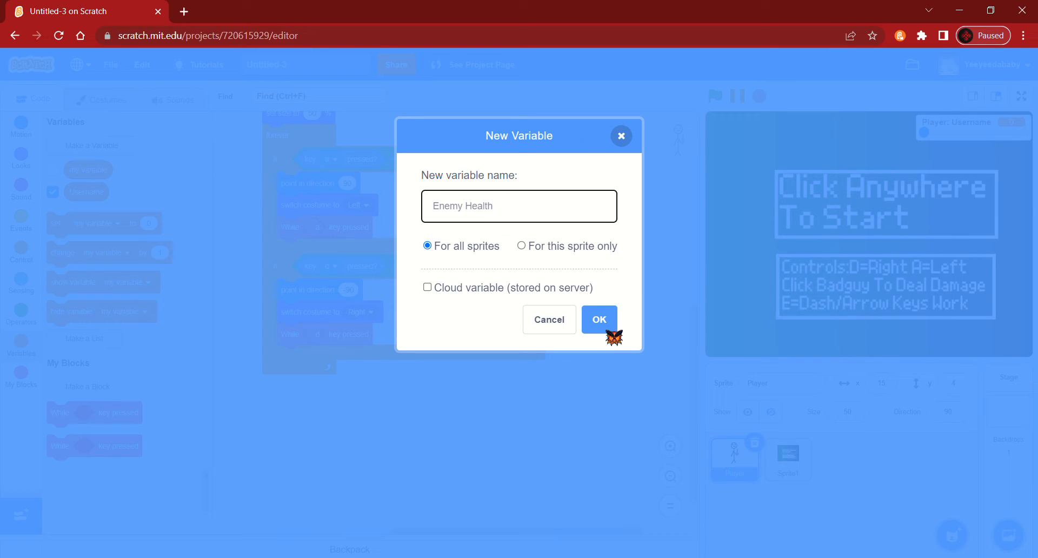
{"action": "left_click", "coordinate": [600, 321]}
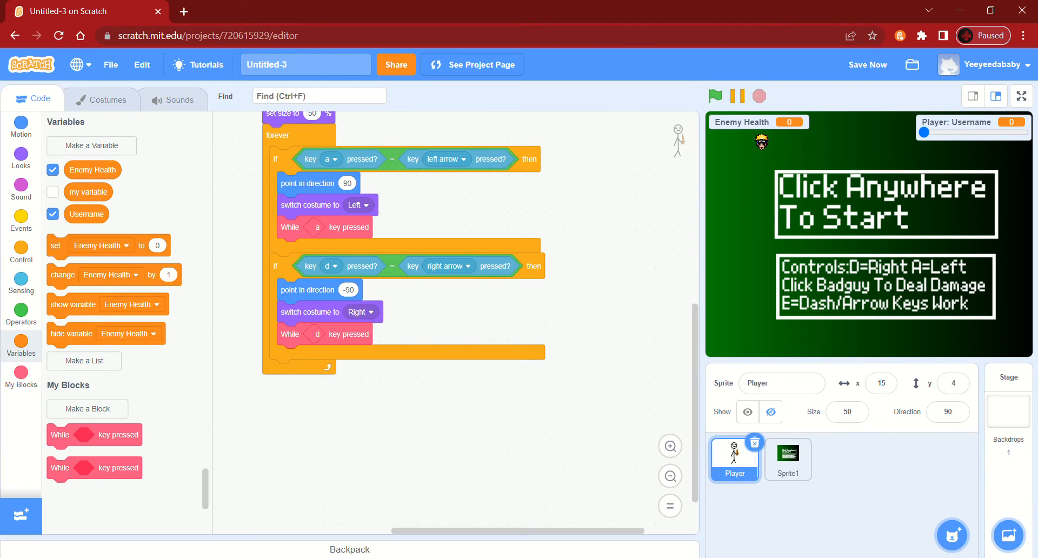
{"action": "right_click", "coordinate": [757, 129]}
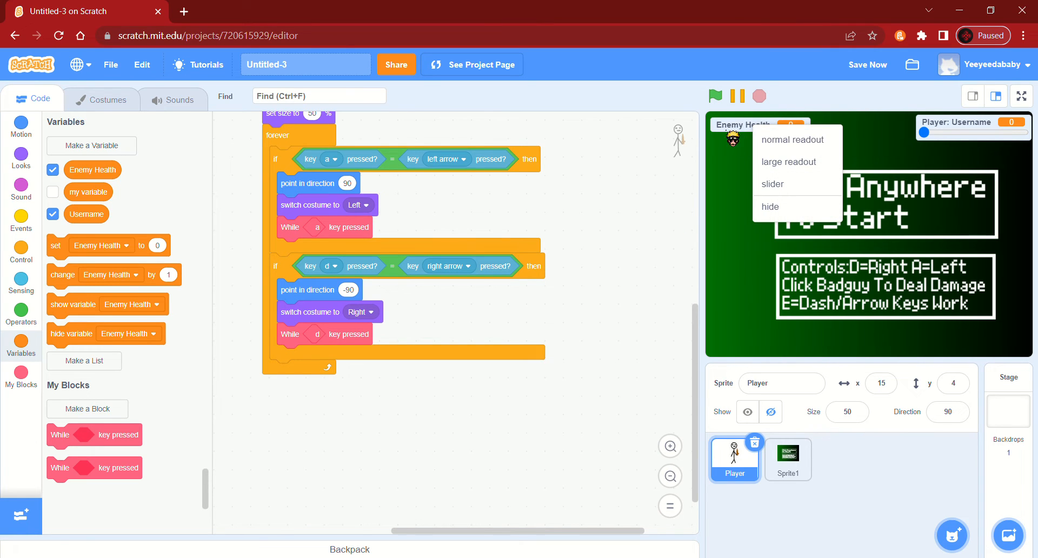
{"action": "left_click", "coordinate": [733, 141]}
Add an empty if-then block inside the Player's forever loop, below the right-movement check
{"action": "scroll", "coordinate": [631, 203], "scroll_direction": "up", "scroll_amount": 2}
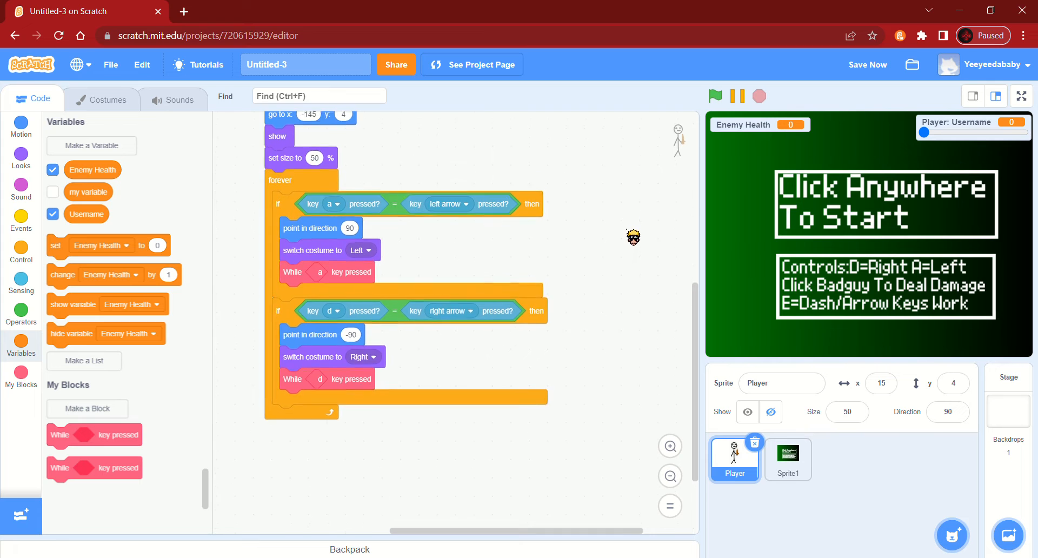
{"action": "scroll", "coordinate": [635, 254], "scroll_direction": "up", "scroll_amount": 3}
{"action": "scroll", "coordinate": [668, 440], "scroll_direction": "down", "scroll_amount": 3}
{"action": "scroll", "coordinate": [503, 410], "scroll_direction": "down", "scroll_amount": 2}
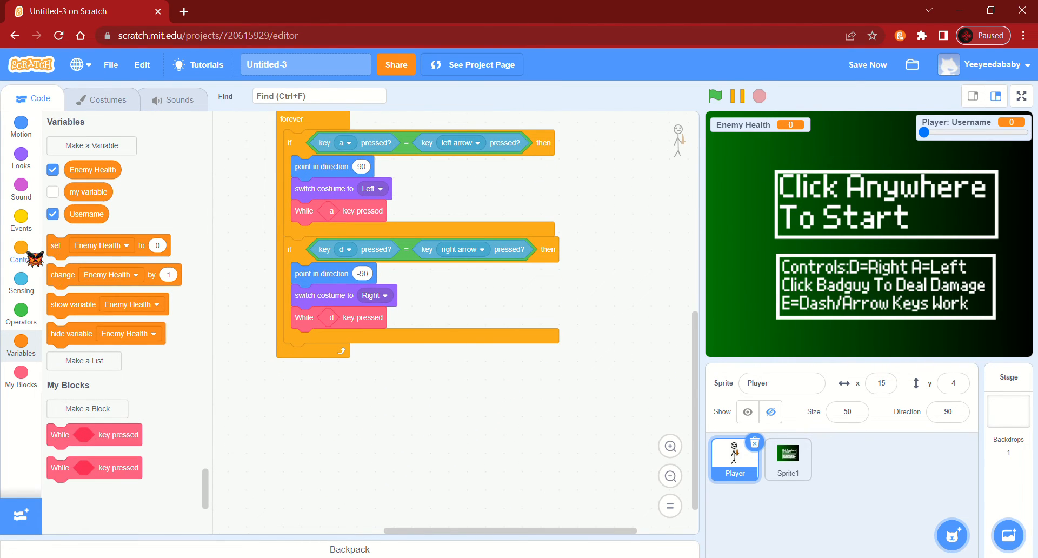
{"action": "left_click", "coordinate": [33, 258]}
{"action": "left_click_drag", "start_coordinate": [80, 339], "coordinate": [368, 370]}
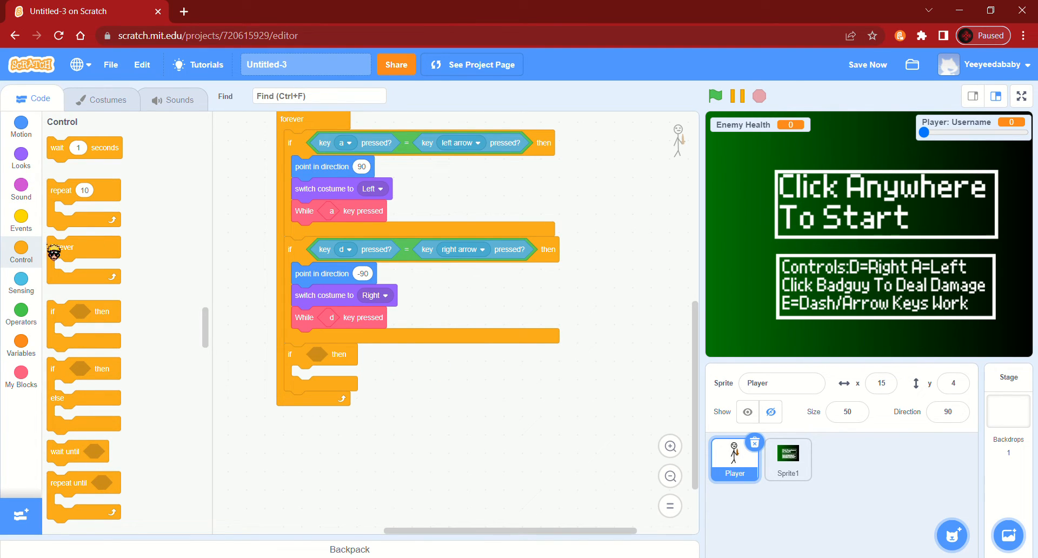
Build a Username = 0 comparison and use it as the new if block's condition
{"action": "left_click", "coordinate": [33, 322]}
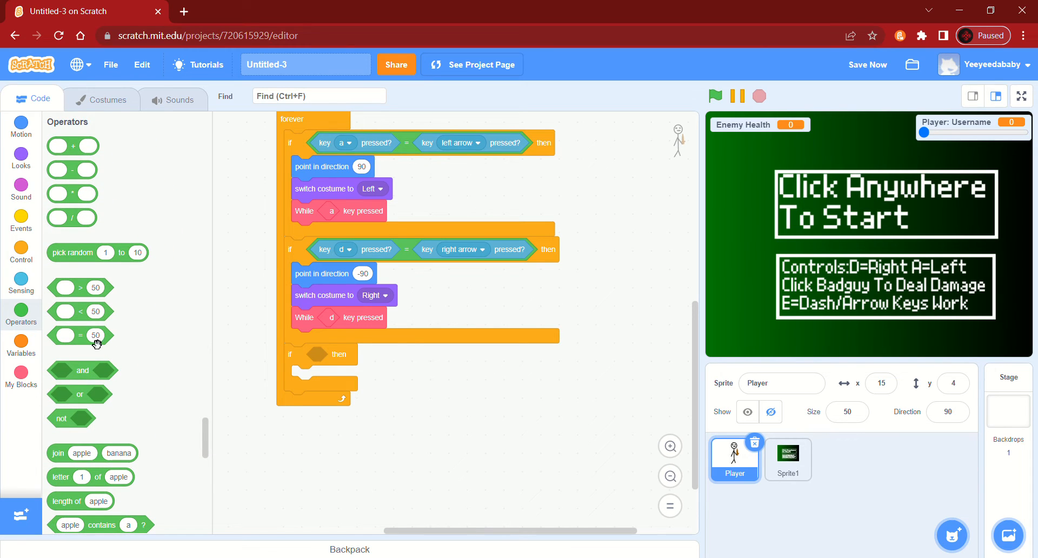
{"action": "left_click_drag", "start_coordinate": [88, 343], "coordinate": [448, 389]}
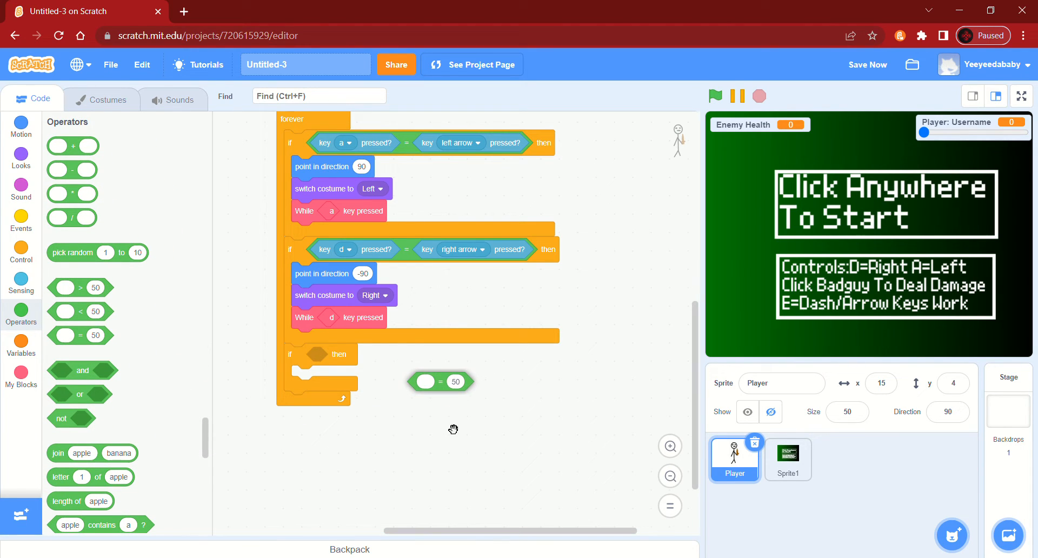
{"action": "left_click", "coordinate": [37, 341]}
{"action": "left_click_drag", "start_coordinate": [108, 216], "coordinate": [460, 381]}
{"action": "left_click", "coordinate": [493, 392]}
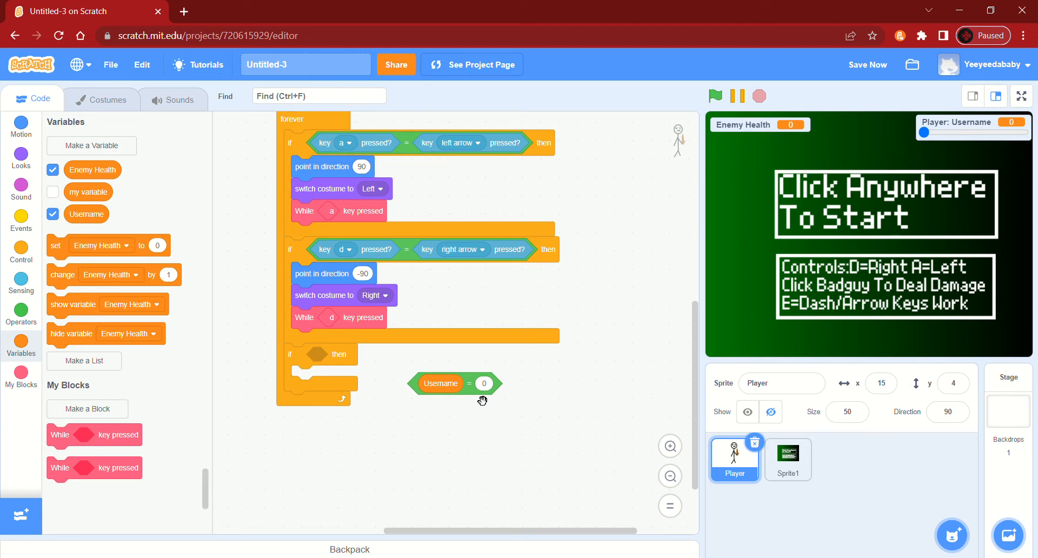
{"action": "left_click_drag", "start_coordinate": [479, 400], "coordinate": [378, 372]}
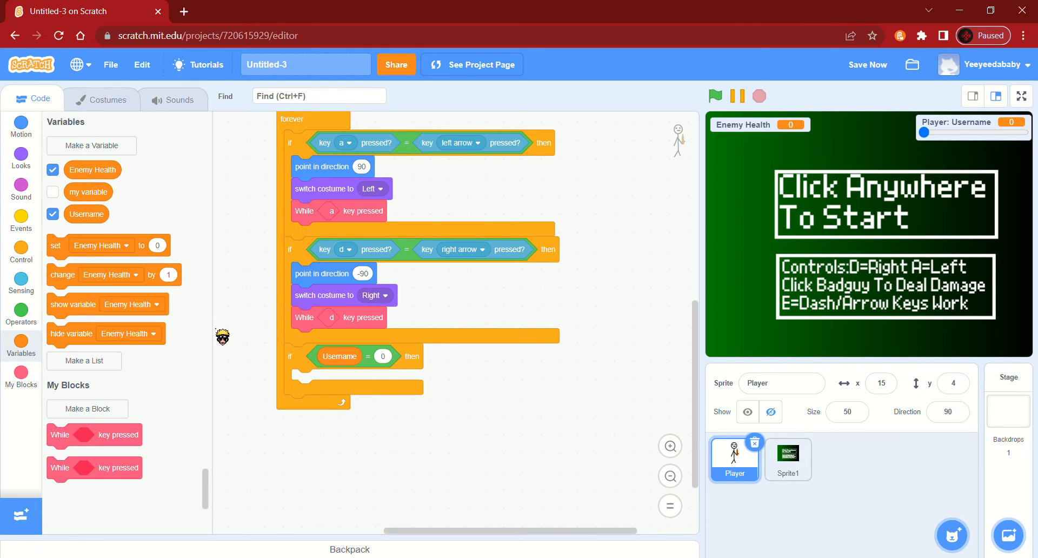
Put a say block with the text "Username:Guest1234" inside the Username = 0 check
{"action": "left_click", "coordinate": [21, 157]}
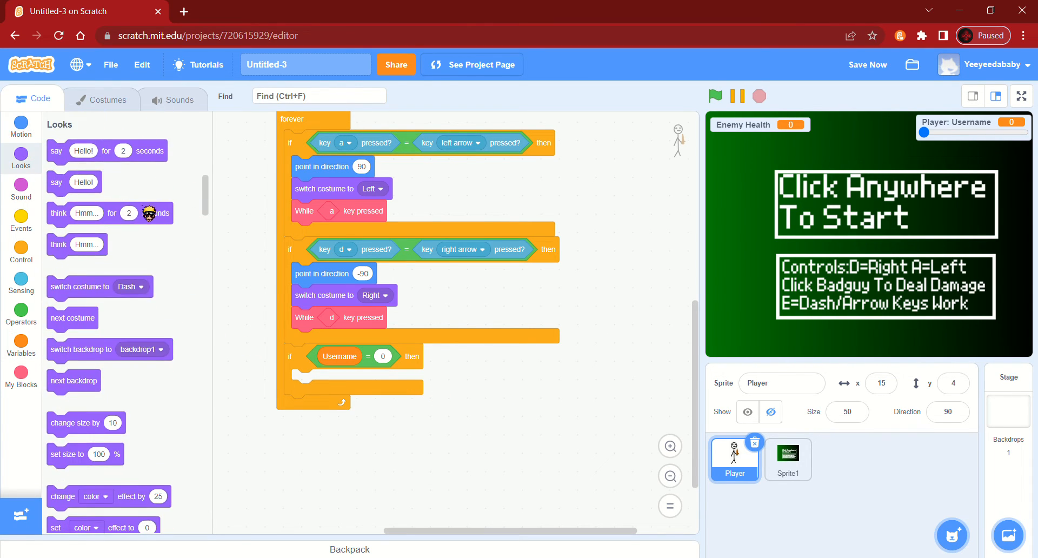
{"action": "left_click_drag", "start_coordinate": [70, 186], "coordinate": [316, 378]}
{"action": "left_click", "coordinate": [341, 385]}
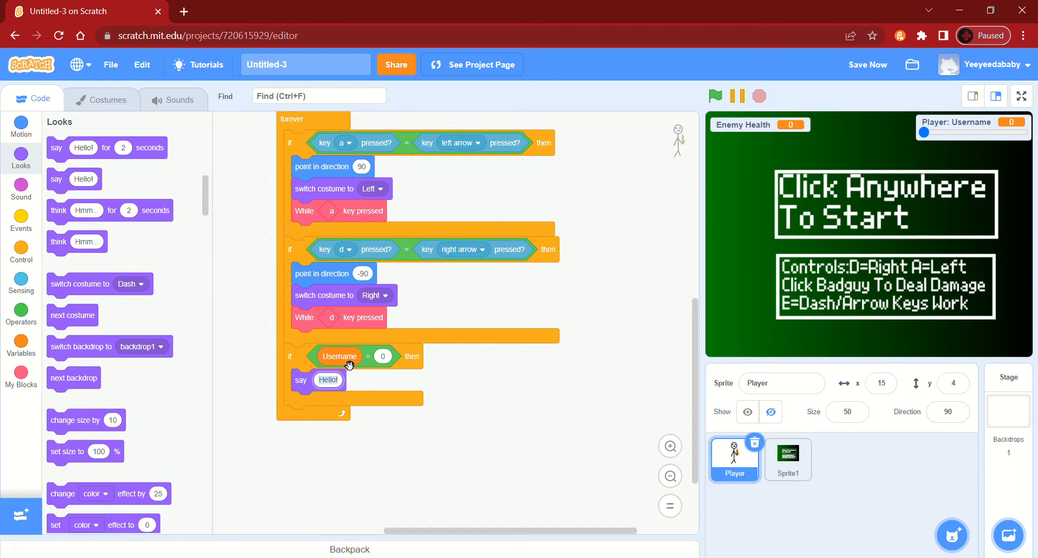
{"action": "type", "text": "Username:Guest1234"}
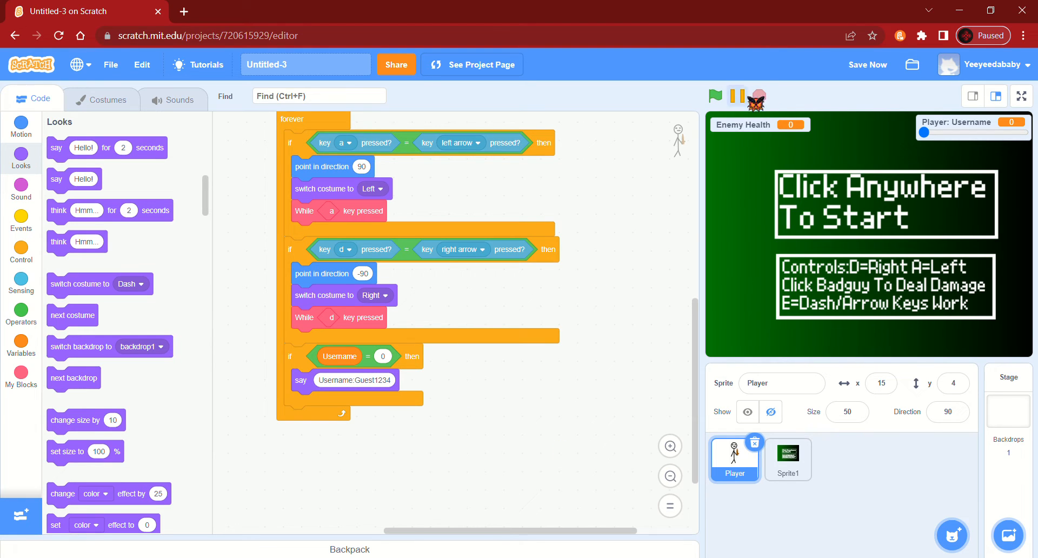
Run the project, start the game and move the player left and right to test the username speech bubble
{"action": "left_click", "coordinate": [714, 96]}
{"action": "left_click", "coordinate": [783, 185]}
{"action": "key", "text": "d"}
{"action": "key", "text": "a"}
{"action": "key", "text": "d"}
{"action": "key", "text": "a"}
{"action": "key", "text": "d"}
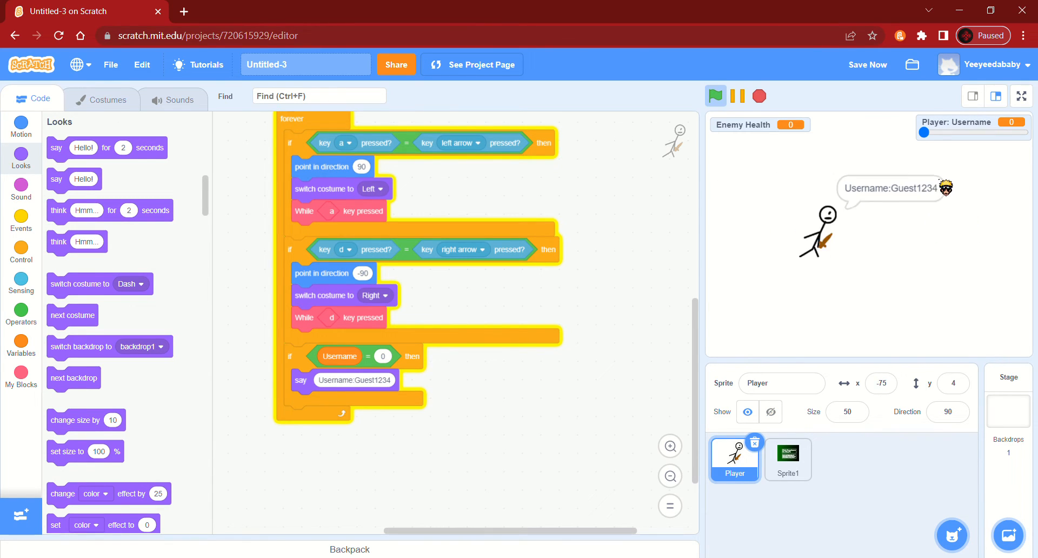
{"action": "mouse_move", "coordinate": [927, 134]}
{"action": "left_mouse_down"}
{"action": "mouse_move", "coordinate": [1028, 138]}
{"action": "mouse_move", "coordinate": [919, 135]}
{"action": "left_mouse_up"}
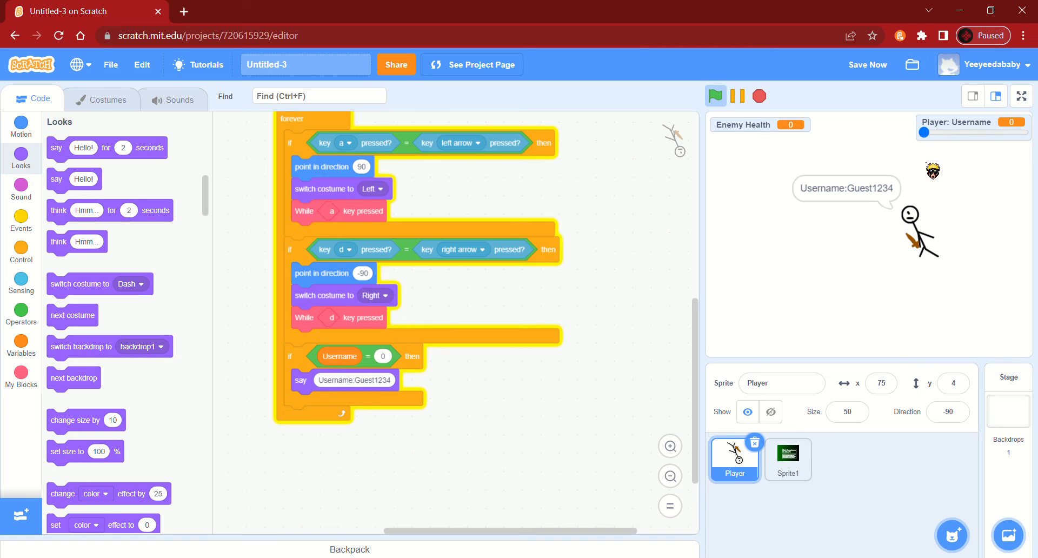
Duplicate the Username = 0 check twice and attach both copies at the end of the forever loop
{"action": "right_click", "coordinate": [426, 369]}
{"action": "left_click", "coordinate": [456, 363]}
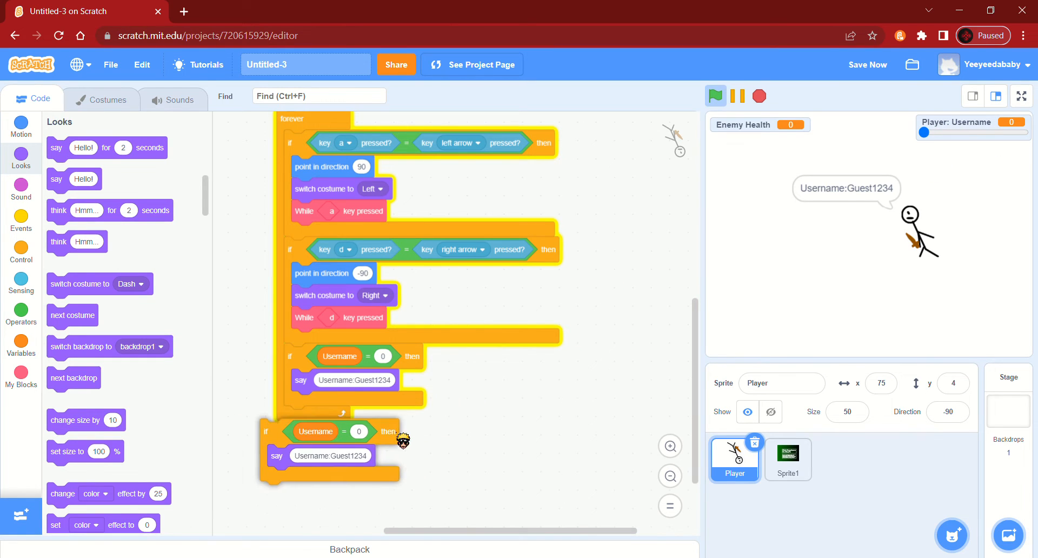
{"action": "left_click", "coordinate": [425, 429]}
{"action": "right_click", "coordinate": [433, 370]}
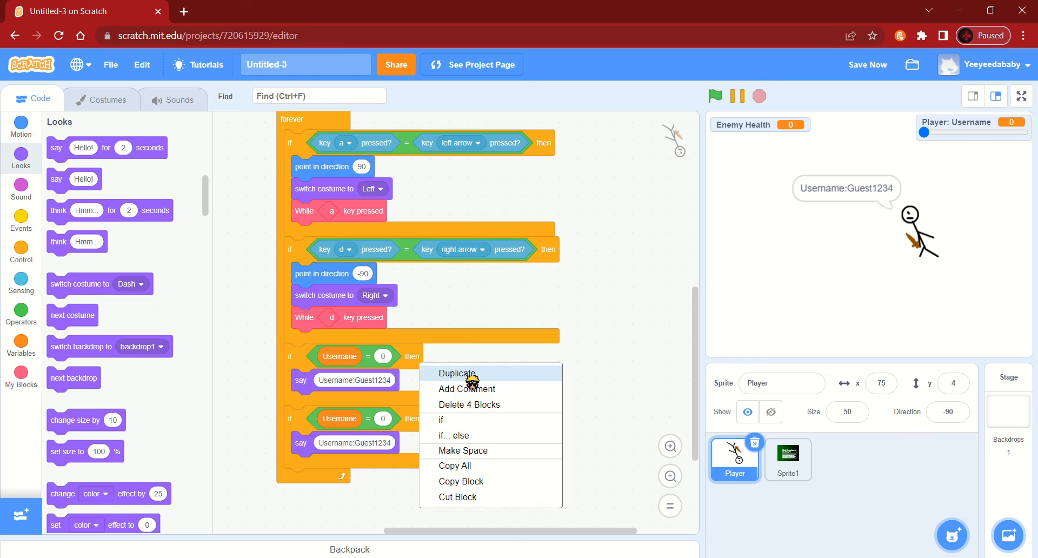
{"action": "left_click", "coordinate": [620, 377]}
{"action": "right_click", "coordinate": [427, 429]}
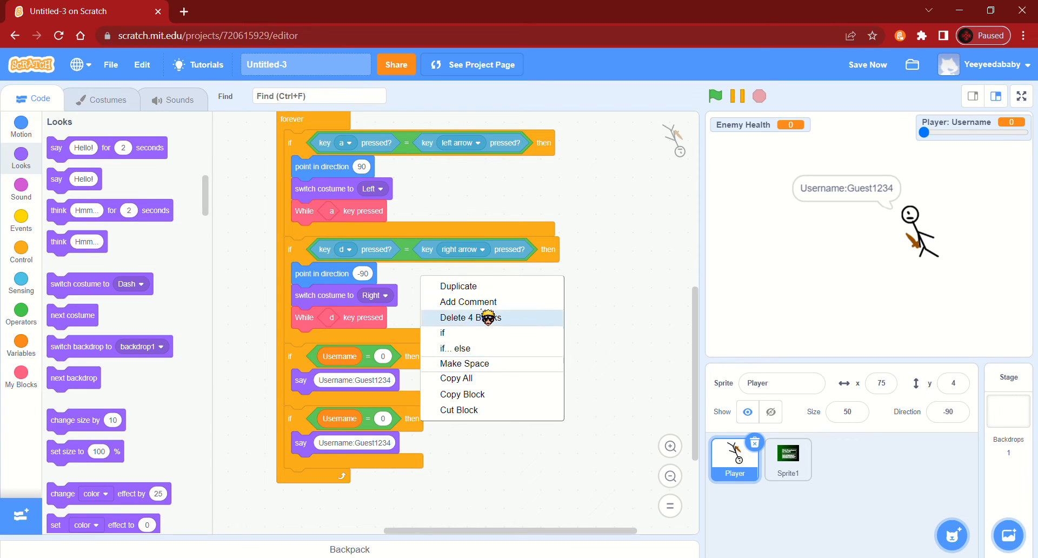
{"action": "left_click", "coordinate": [465, 284]}
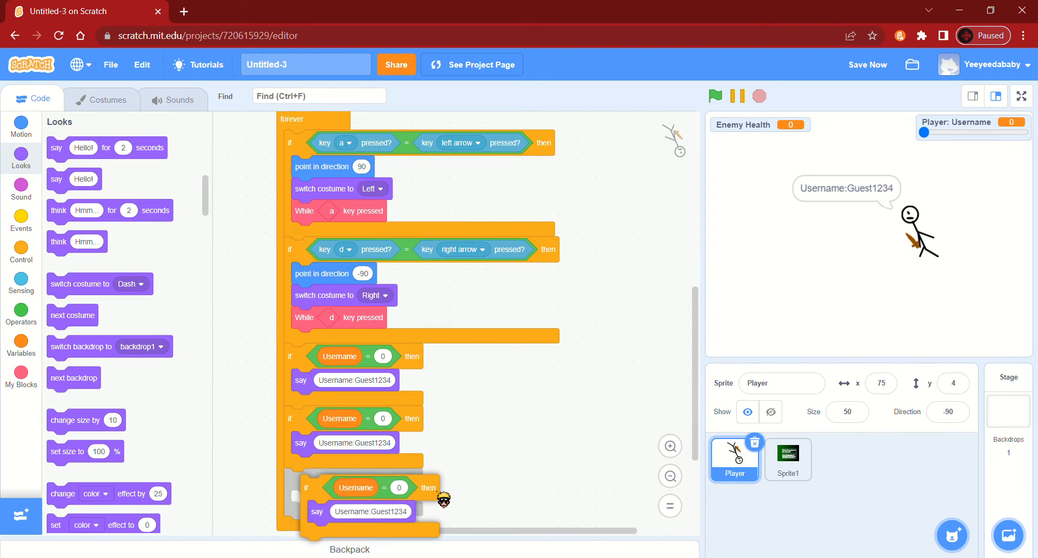
{"action": "left_click", "coordinate": [442, 495]}
Duplicate the stack of three Username checks and one further check, attaching them in the forever loop for seven checks
{"action": "scroll", "coordinate": [442, 432], "scroll_direction": "down", "scroll_amount": 2}
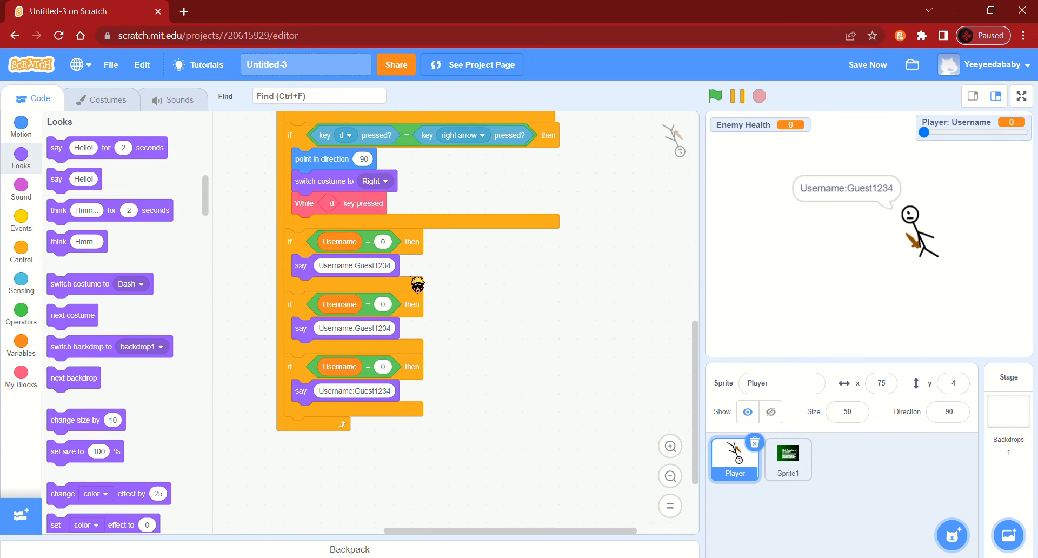
{"action": "right_click", "coordinate": [426, 248]}
{"action": "left_click", "coordinate": [450, 257]}
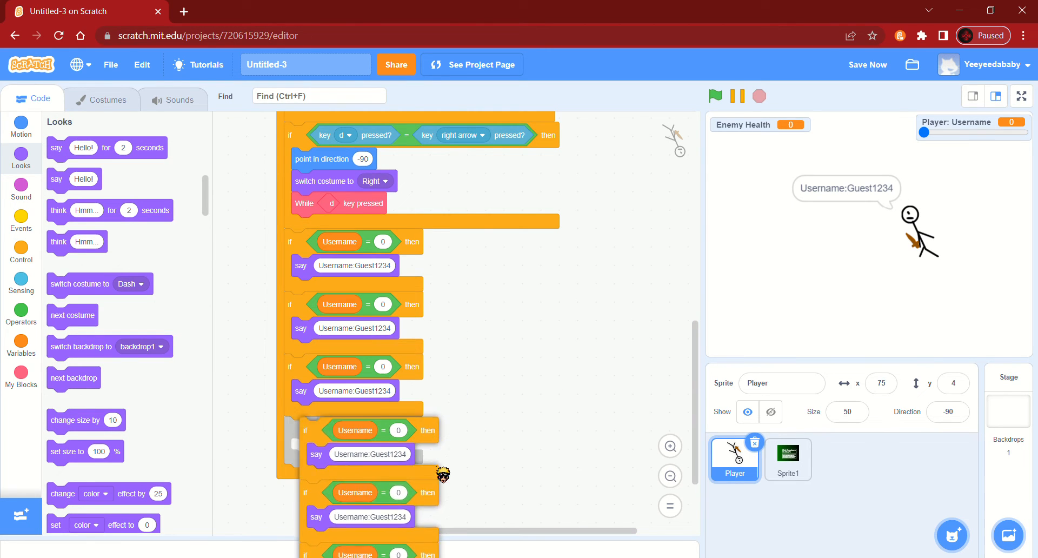
{"action": "left_click", "coordinate": [449, 449]}
{"action": "scroll", "coordinate": [513, 417], "scroll_direction": "down", "scroll_amount": 2}
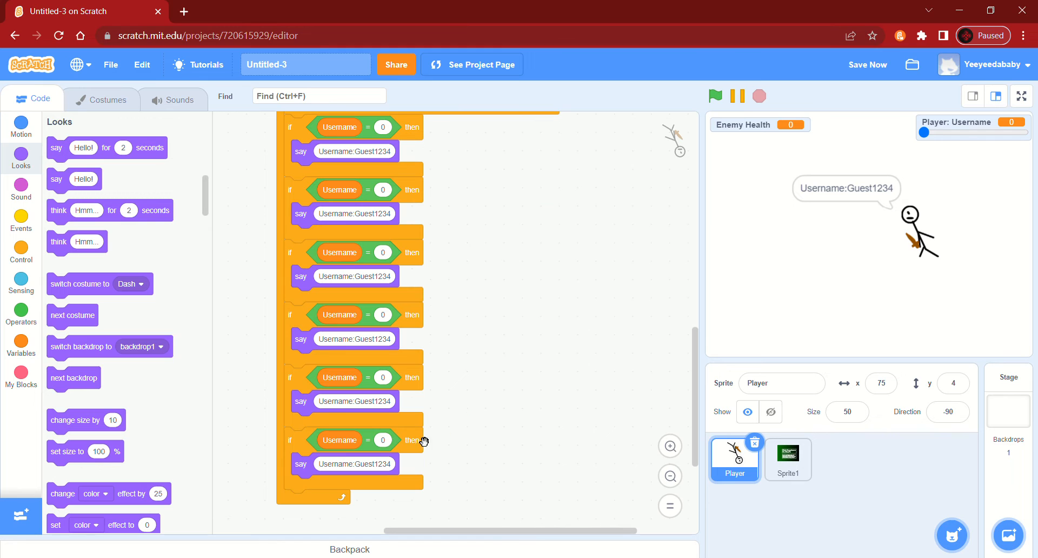
{"action": "right_click", "coordinate": [416, 440]}
{"action": "left_click", "coordinate": [469, 304]}
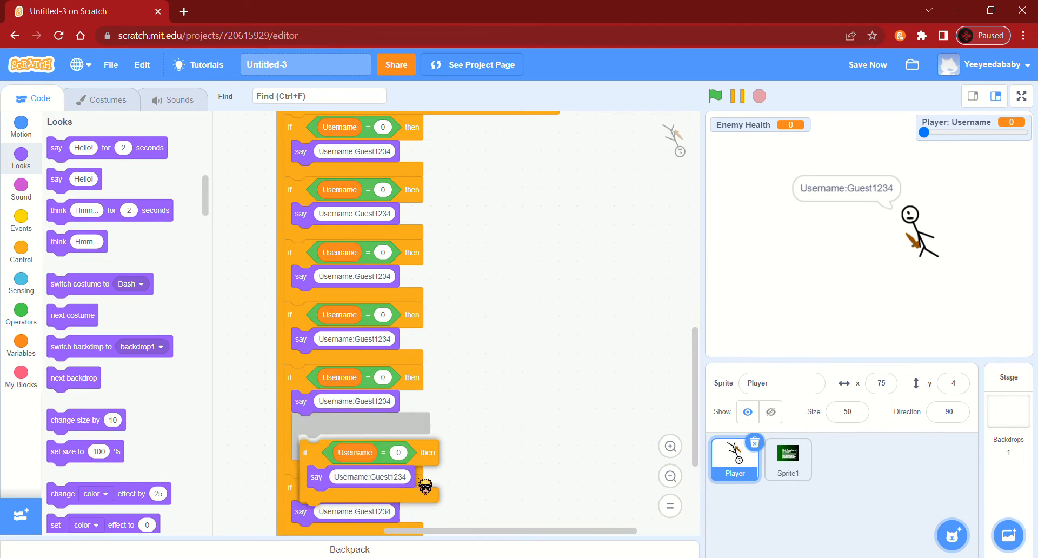
{"action": "left_click", "coordinate": [425, 520]}
Set the comparison values of the six copied Username checks to 1 through 6 in order
{"action": "scroll", "coordinate": [502, 465], "scroll_direction": "down", "scroll_amount": 2}
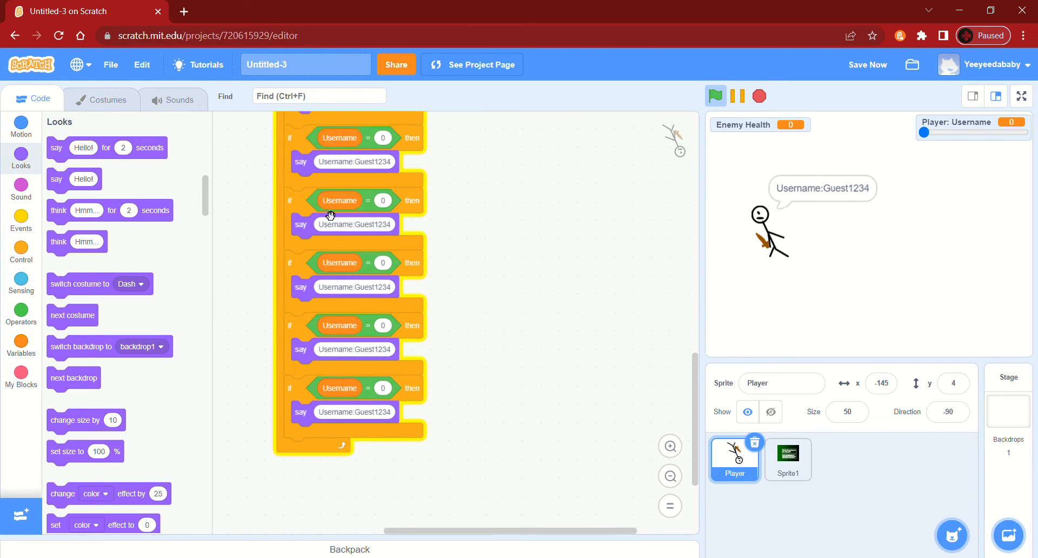
{"action": "scroll", "coordinate": [433, 243], "scroll_direction": "up", "scroll_amount": 2}
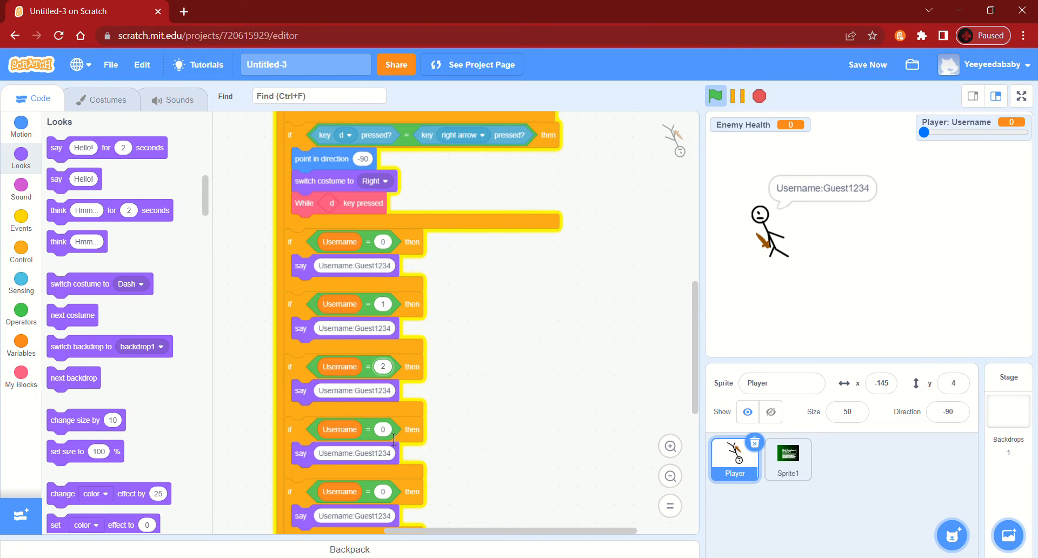
{"action": "scroll", "coordinate": [475, 476], "scroll_direction": "down", "scroll_amount": 2}
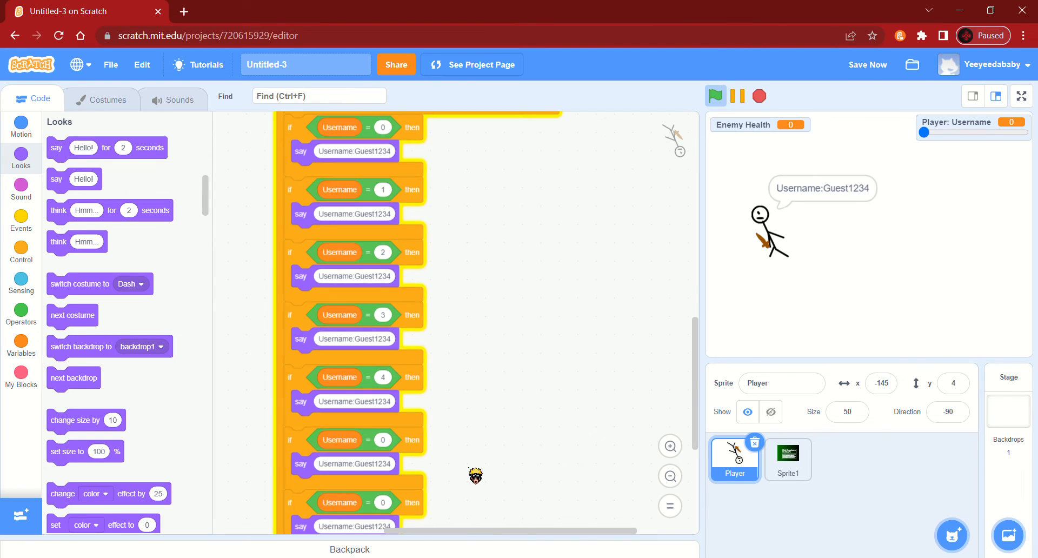
{"action": "scroll", "coordinate": [474, 476], "scroll_direction": "down", "scroll_amount": 2}
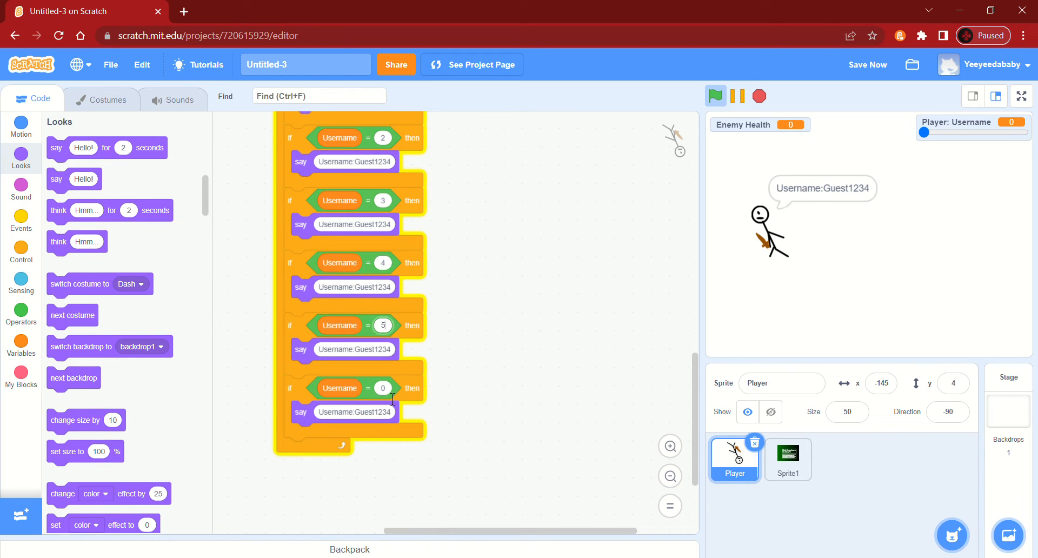
{"action": "scroll", "coordinate": [483, 392], "scroll_direction": "up", "scroll_amount": 2}
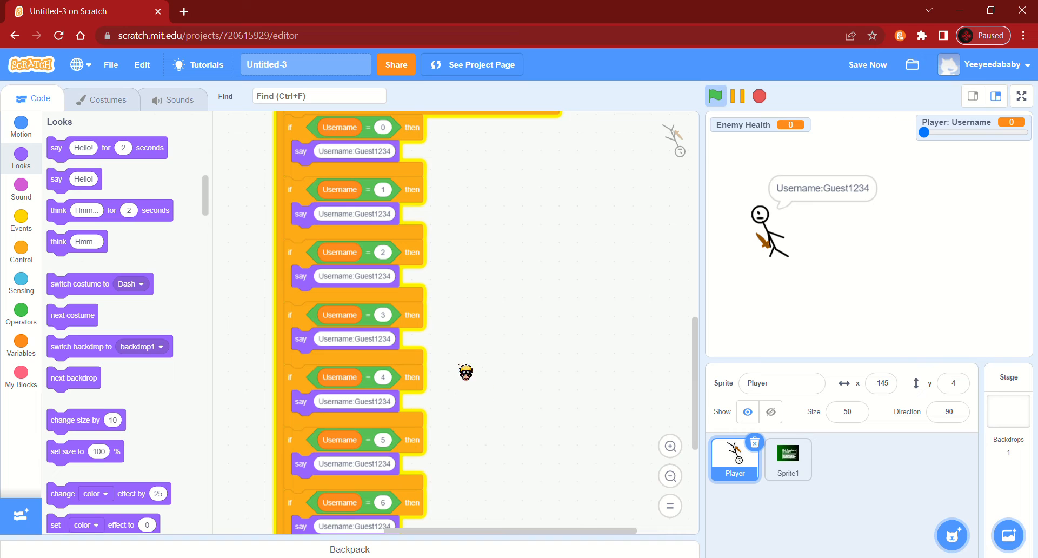
Change the say text in the Username = 1 check to "Username:Grimreaper"
{"action": "left_click", "coordinate": [372, 217]}
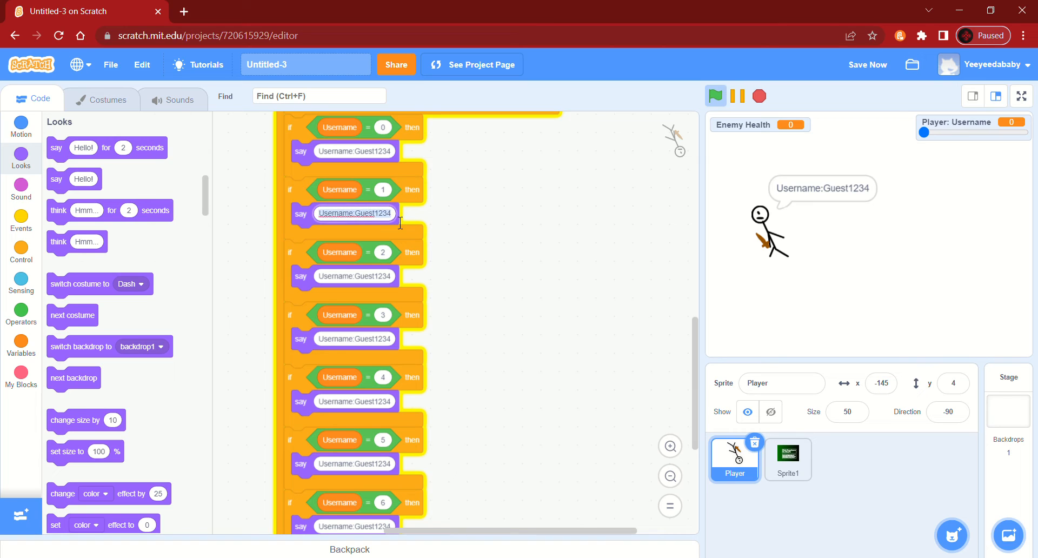
{"action": "type", "text": "Username"}
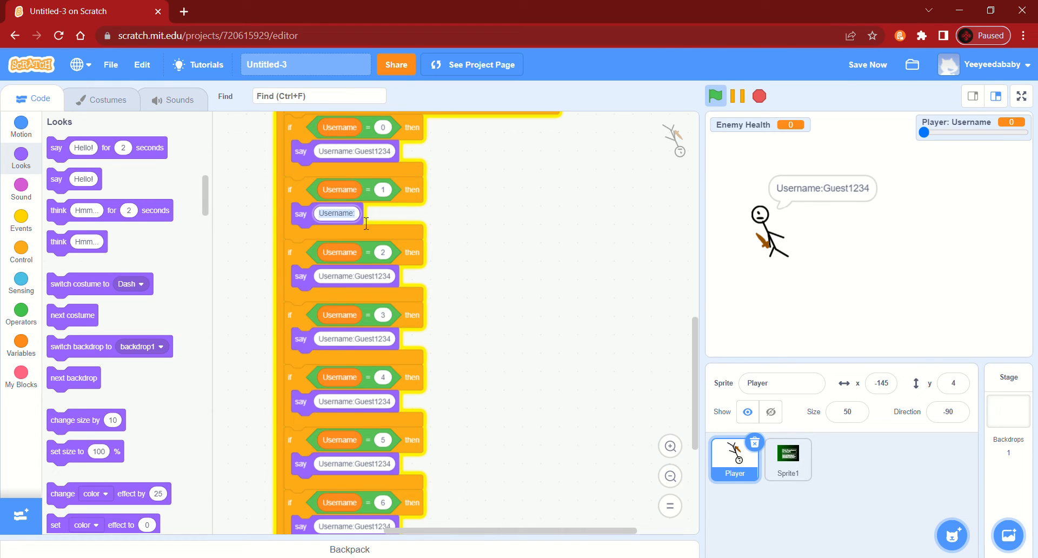
{"action": "type", "text": ":Grimreaper"}
{"action": "left_click", "coordinate": [620, 292]}
Change the say text in the Username = 2 check to "Username:Killing_Machine" and in the Username = 3 check to "Username:Pro"
{"action": "left_click", "coordinate": [377, 285]}
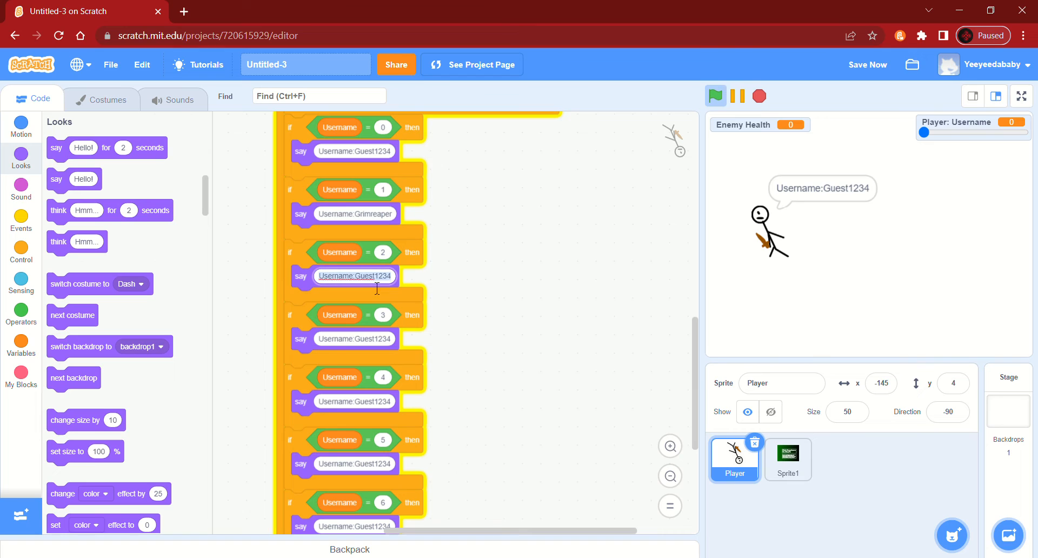
{"action": "type", "text": "Username:"}
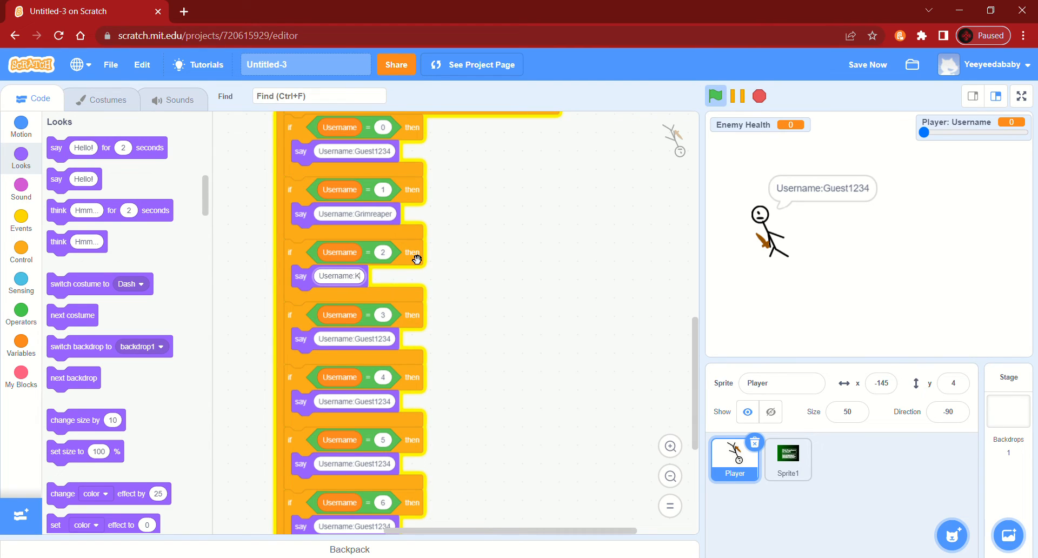
{"action": "type", "text": "Killing_Machin"}
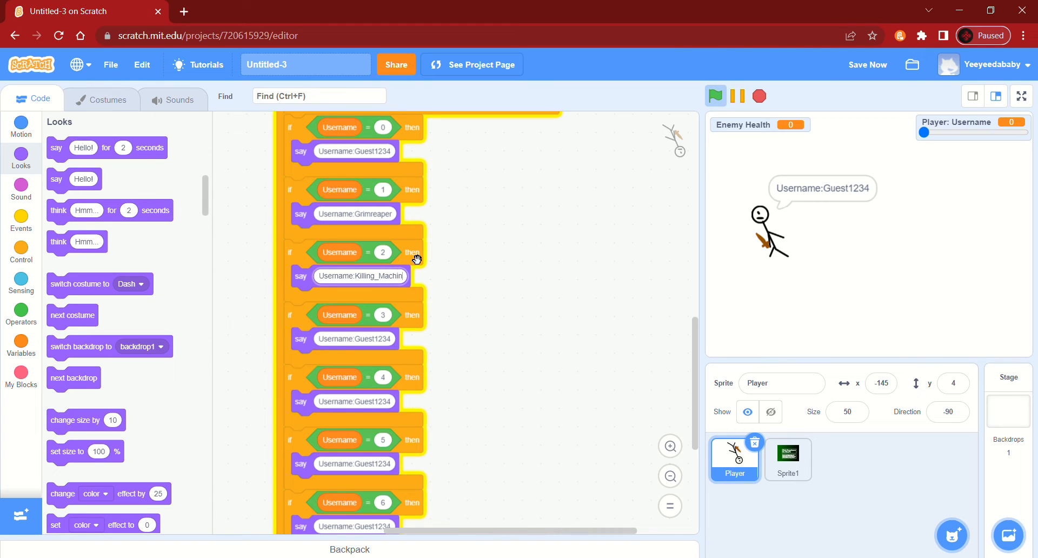
{"action": "type", "text": "e"}
{"action": "left_click", "coordinate": [498, 341]}
{"action": "left_click", "coordinate": [388, 348]}
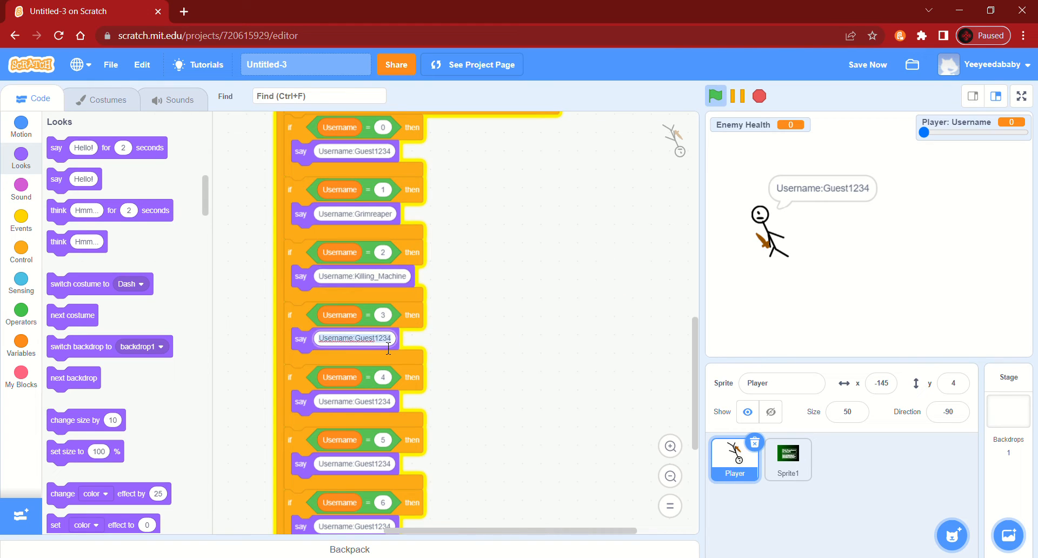
{"action": "type", "text": "Username:"}
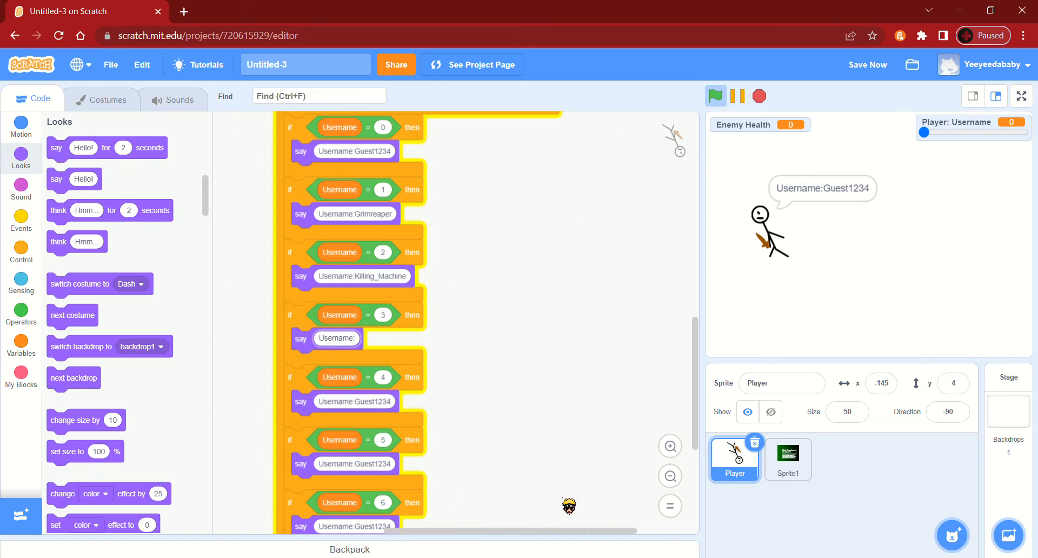
{"action": "type", "text": "Pro"}
Change the say text in the Username = 4 check to "Username:LOL"
{"action": "scroll", "coordinate": [487, 339], "scroll_direction": "down", "scroll_amount": 2}
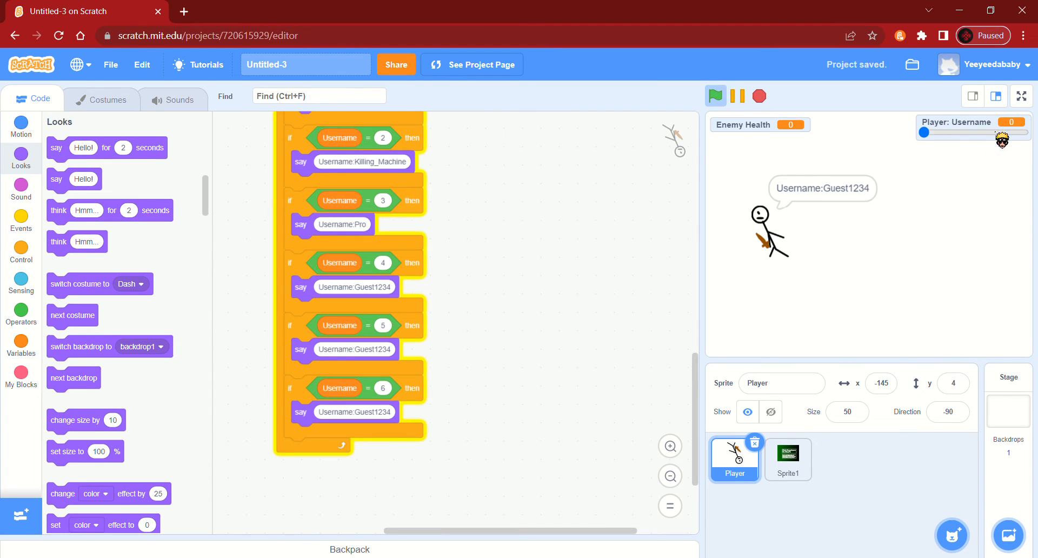
{"action": "left_click", "coordinate": [381, 297]}
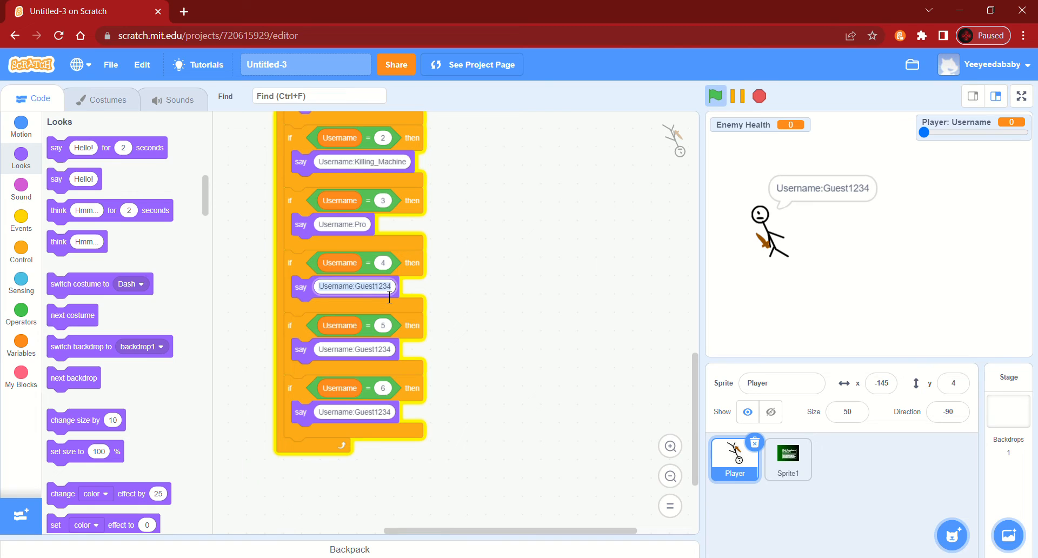
{"action": "type", "text": "Username:"}
{"action": "type", "text": "LOLO"}
{"action": "left_click", "coordinate": [470, 301]}
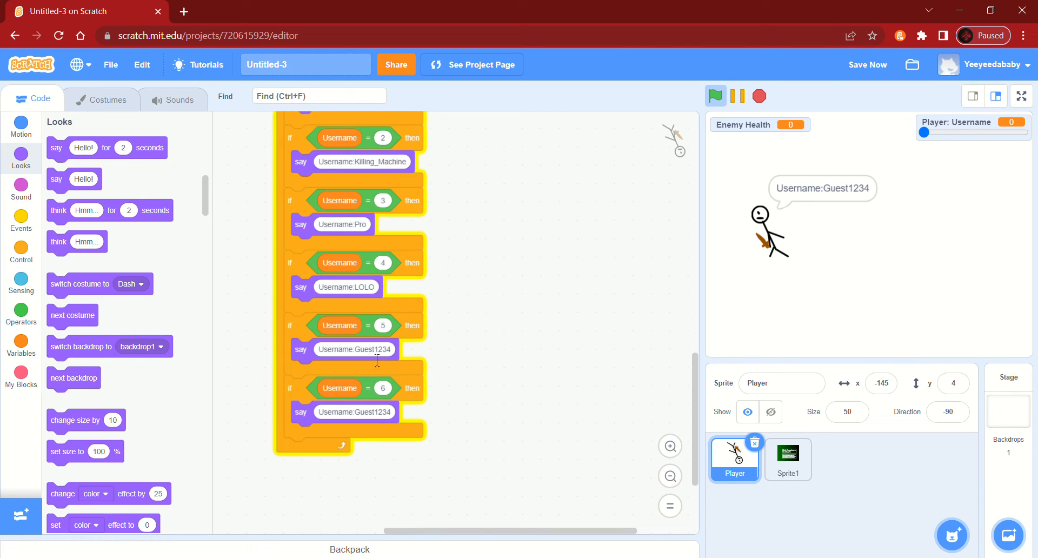
{"action": "left_click", "coordinate": [383, 292]}
{"action": "key", "text": "Right"}
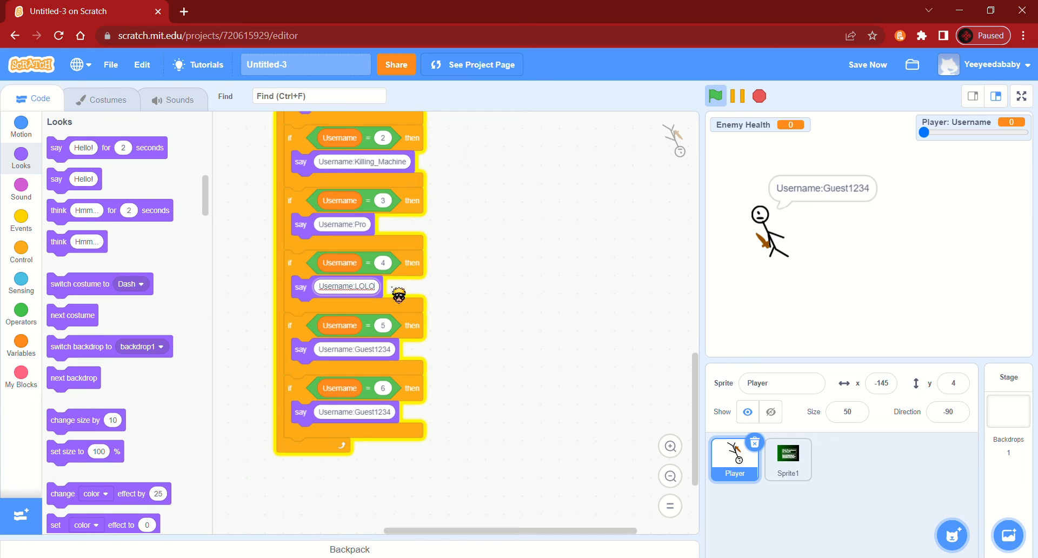
{"action": "key", "text": "BackSpace"}
{"action": "left_click", "coordinate": [467, 294]}
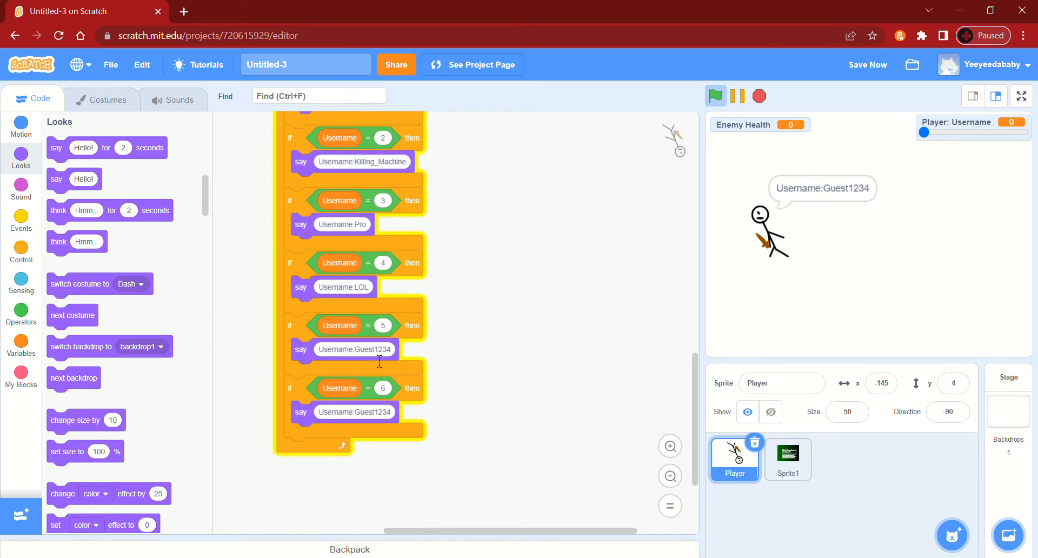
Change the say text in the Username = 5 check to "Username:III" and in the Username = 6 check to "Username:P2W"
{"action": "left_click", "coordinate": [379, 350]}
{"action": "type", "text": "Username:"}
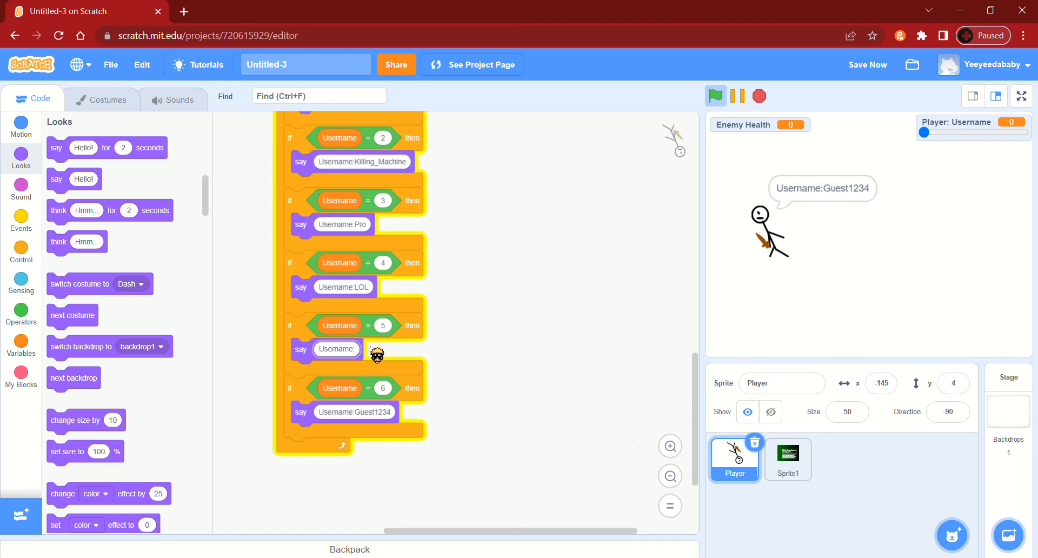
{"action": "left_click", "coordinate": [634, 431]}
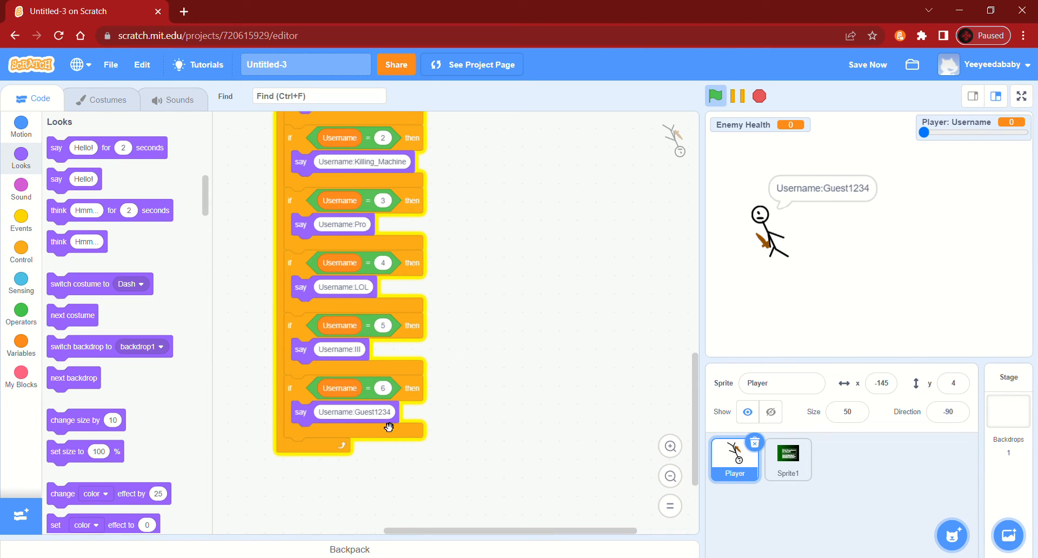
{"action": "left_click", "coordinate": [390, 419]}
{"action": "type", "text": "Username:"}
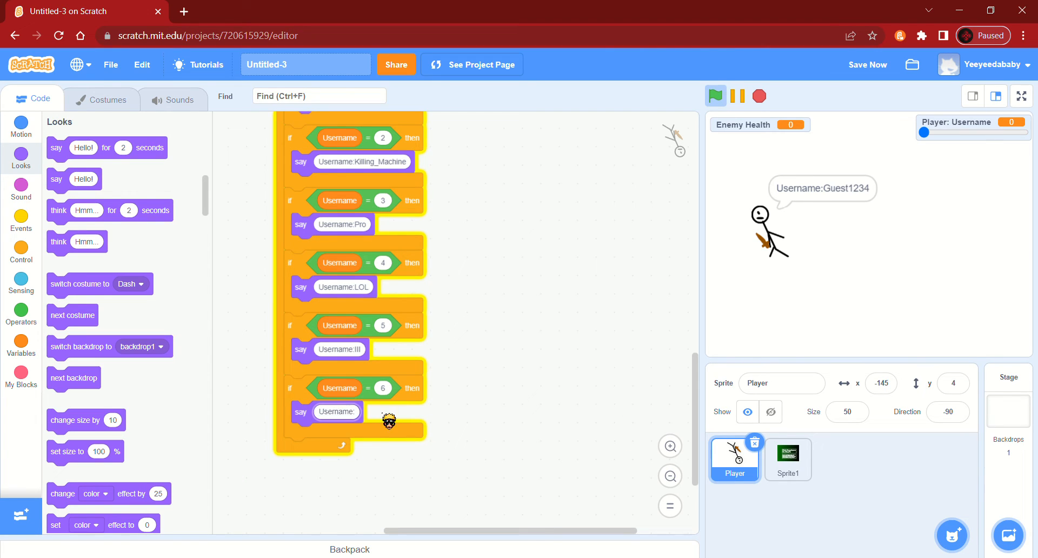
{"action": "type", "text": "P2W"}
{"action": "left_click", "coordinate": [499, 401]}
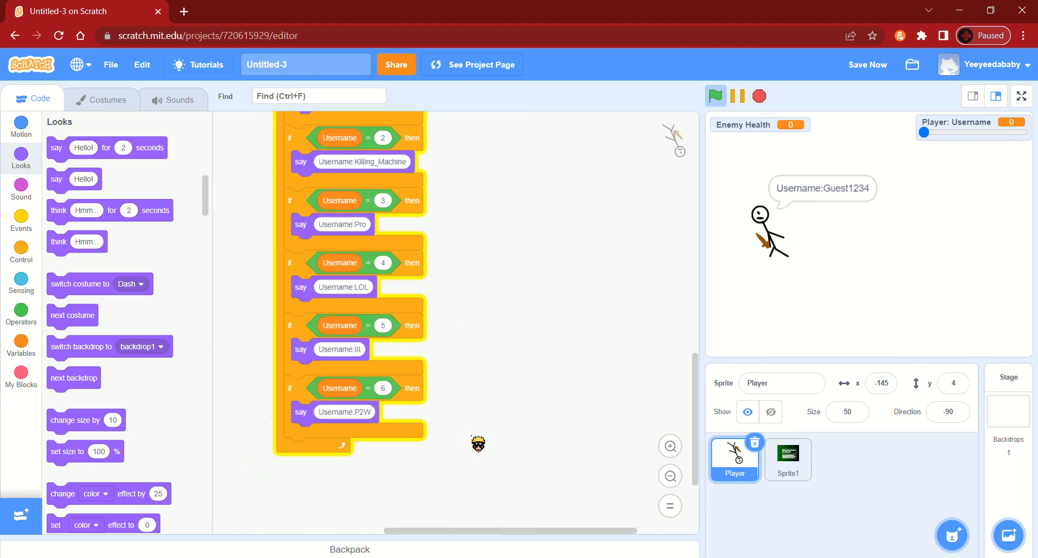
Test the running game by adjusting the Username slider and walking the player left and right on the stage
{"action": "scroll", "coordinate": [485, 417], "scroll_direction": "up", "scroll_amount": 5}
{"action": "scroll", "coordinate": [485, 417], "scroll_direction": "down", "scroll_amount": 5}
{"action": "mouse_move", "coordinate": [924, 132]}
{"action": "left_mouse_down"}
{"action": "mouse_move", "coordinate": [1025, 147]}
{"action": "mouse_move", "coordinate": [921, 137]}
{"action": "left_mouse_up"}
{"action": "left_click", "coordinate": [976, 244]}
{"action": "key", "text": "Right"}
{"action": "key", "text": "Left"}
{"action": "left_click", "coordinate": [837, 286]}
{"action": "key", "text": "Right"}
{"action": "key", "text": "Left"}
{"action": "mouse_move", "coordinate": [924, 132]}
{"action": "left_mouse_down"}
{"action": "mouse_move", "coordinate": [941, 132]}
{"action": "mouse_move", "coordinate": [924, 133]}
{"action": "left_mouse_up"}
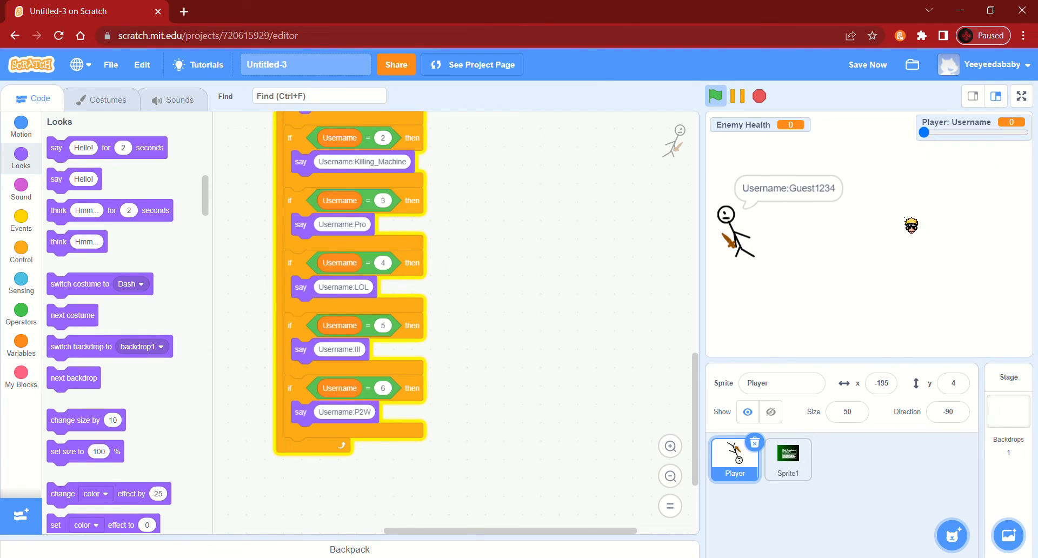
{"action": "key", "text": "Right"}
Start a separate Player script beside the main one with a "when I receive Start" block and a forever loop
{"action": "scroll", "coordinate": [629, 391], "scroll_direction": "up", "scroll_amount": 6}
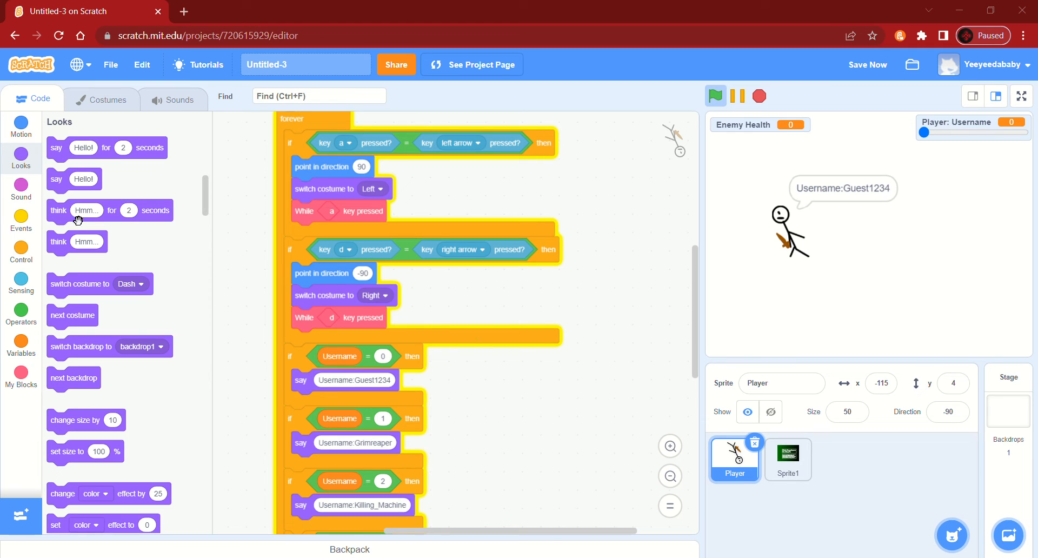
{"action": "left_click", "coordinate": [24, 226]}
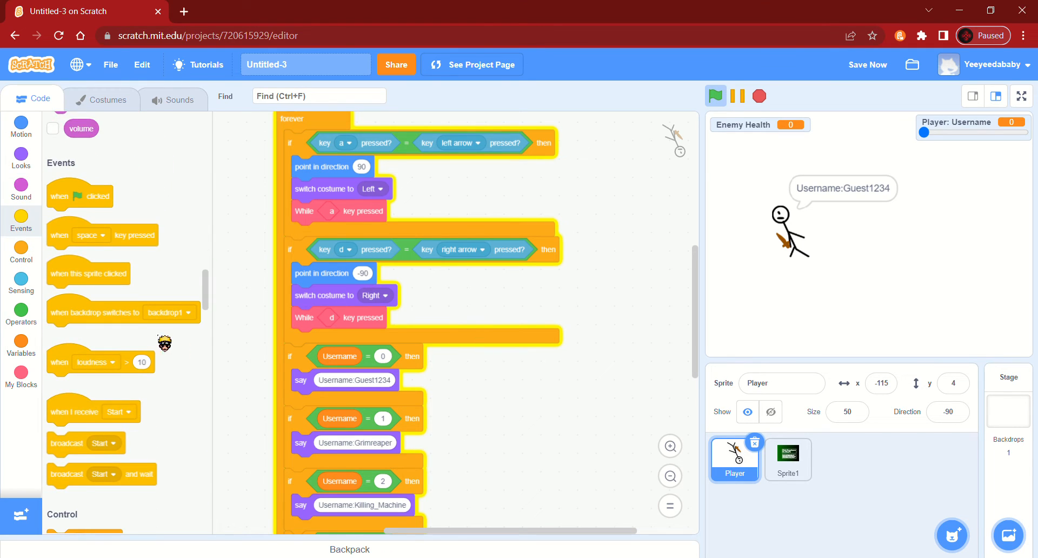
{"action": "left_click_drag", "start_coordinate": [95, 385], "coordinate": [580, 415]}
{"action": "left_click_drag", "start_coordinate": [594, 463], "coordinate": [504, 371]}
{"action": "left_click", "coordinate": [33, 341]}
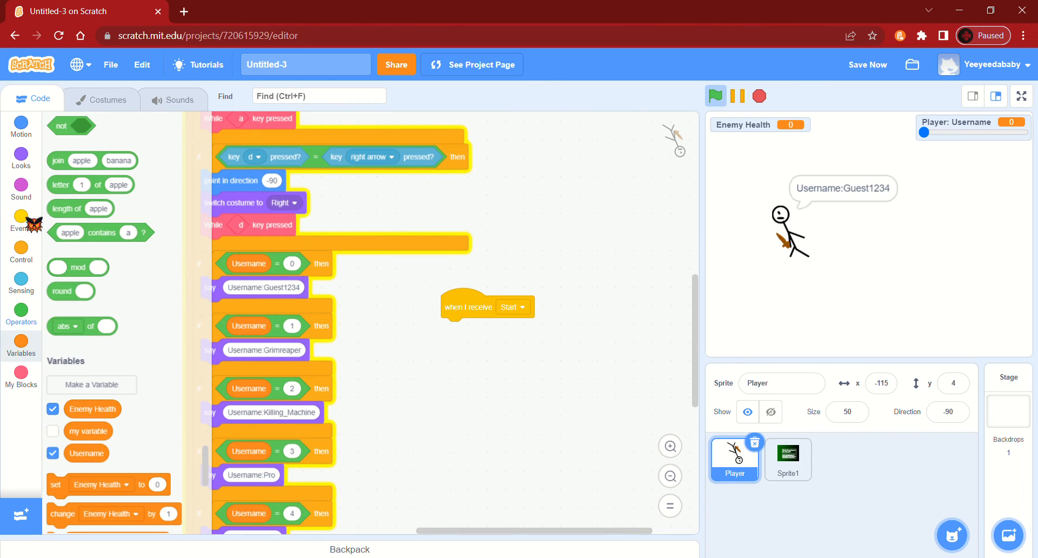
{"action": "left_click", "coordinate": [22, 250]}
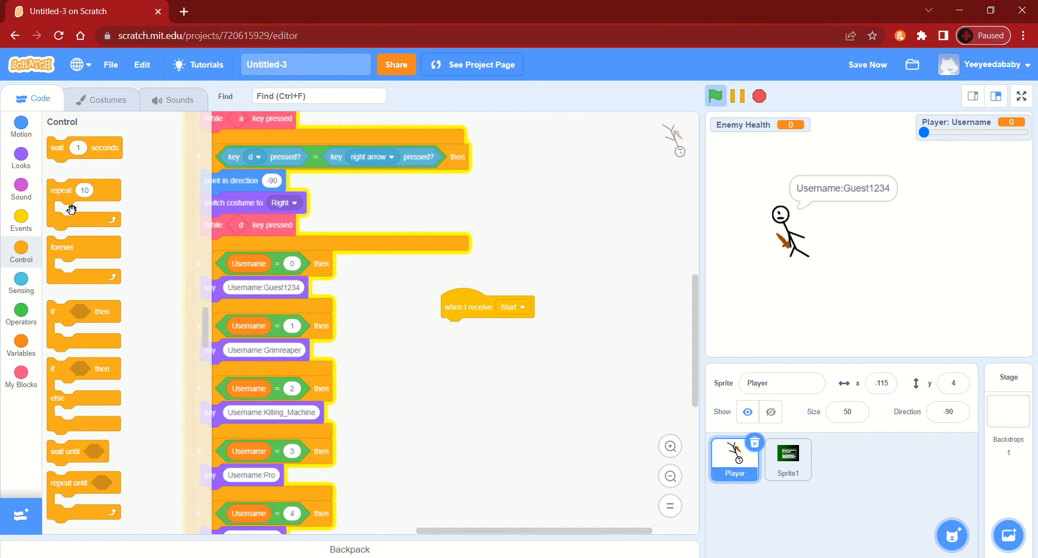
{"action": "left_click_drag", "start_coordinate": [110, 269], "coordinate": [467, 339]}
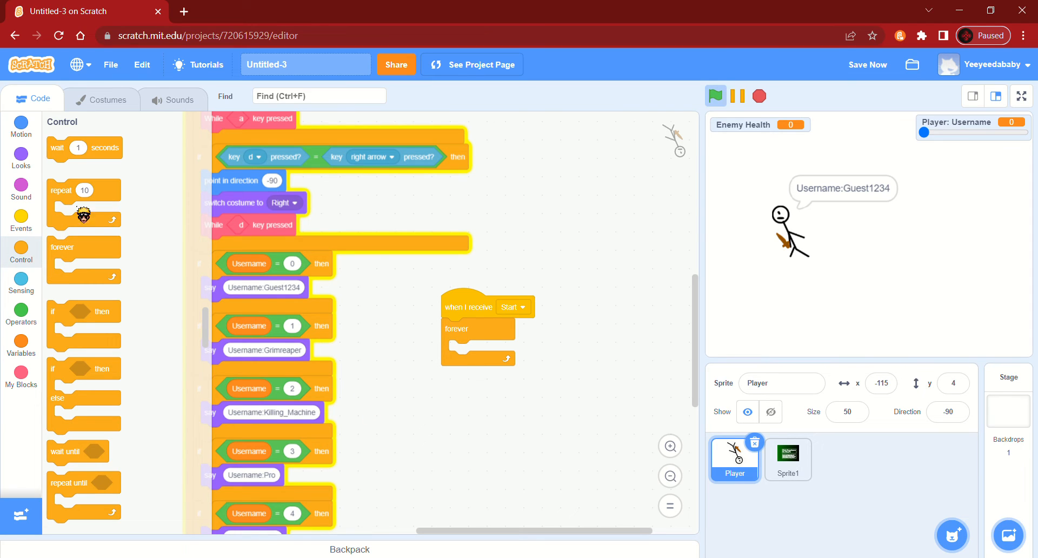
Add an if-then block inside the new forever loop with the condition that the e key is pressed
{"action": "left_click_drag", "start_coordinate": [85, 311], "coordinate": [537, 364]}
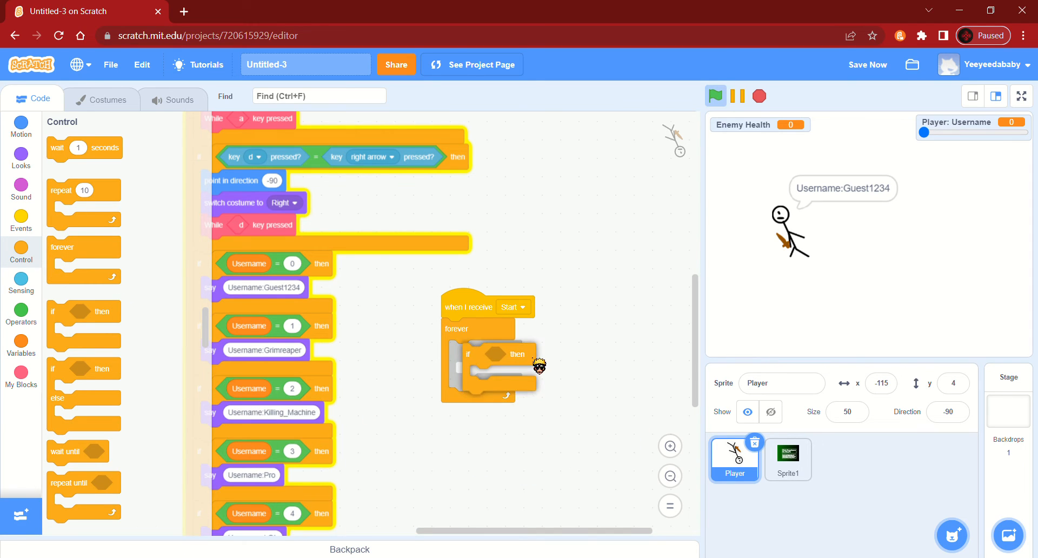
{"action": "left_click", "coordinate": [21, 282]}
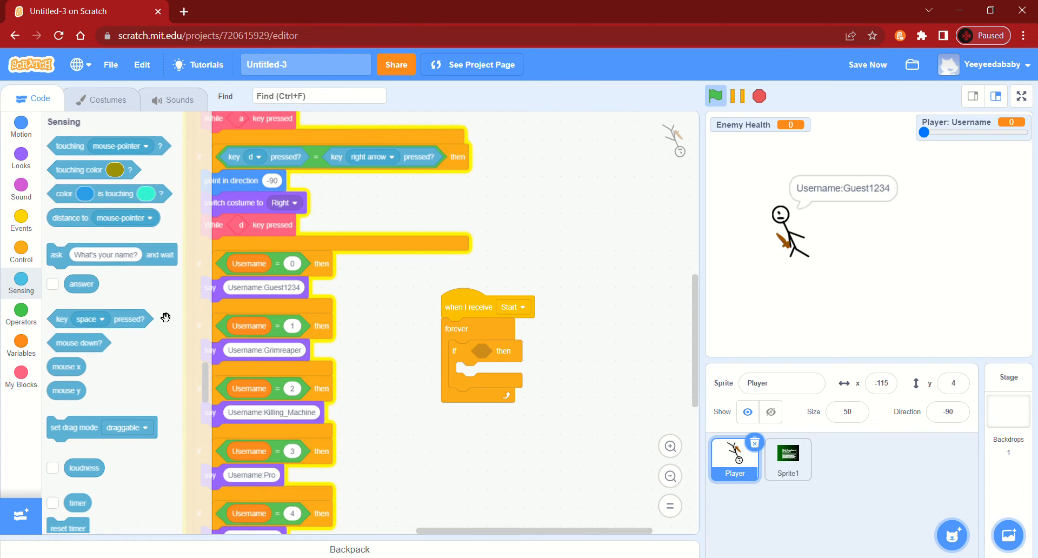
{"action": "left_click_drag", "start_coordinate": [157, 325], "coordinate": [557, 355]}
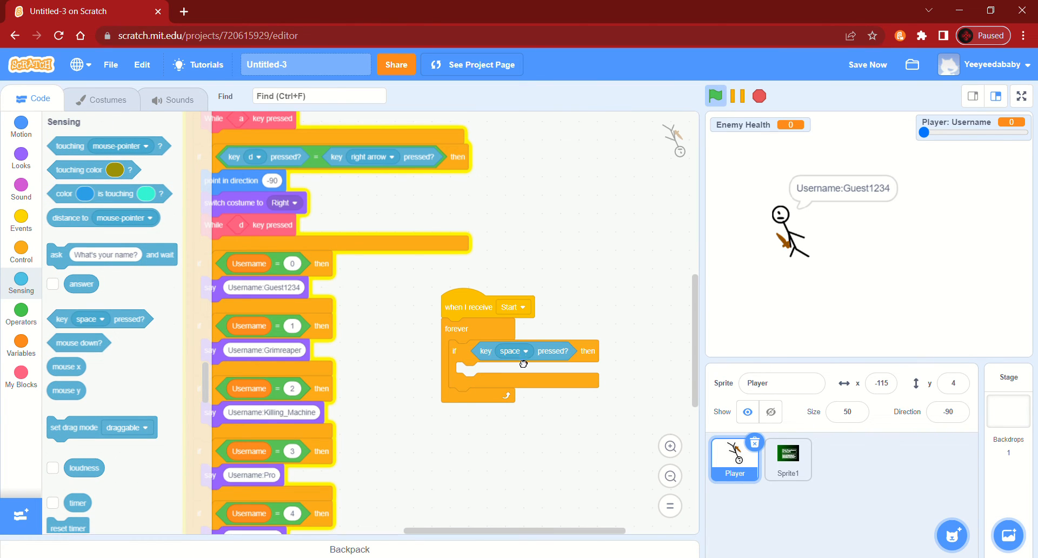
{"action": "left_click", "coordinate": [525, 354]}
{"action": "scroll", "coordinate": [511, 296], "scroll_direction": "down", "scroll_amount": 5}
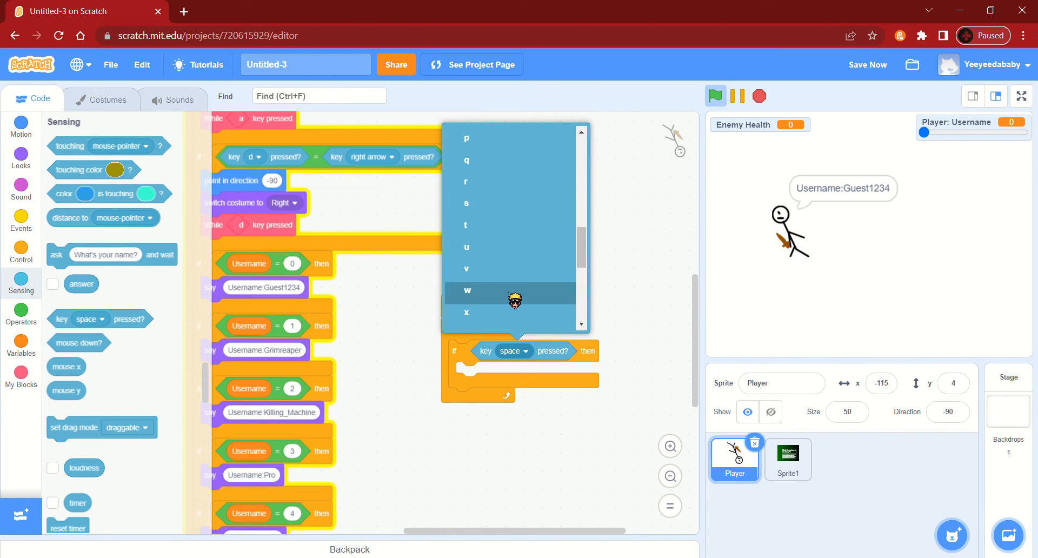
{"action": "scroll", "coordinate": [515, 297], "scroll_direction": "up", "scroll_amount": 4}
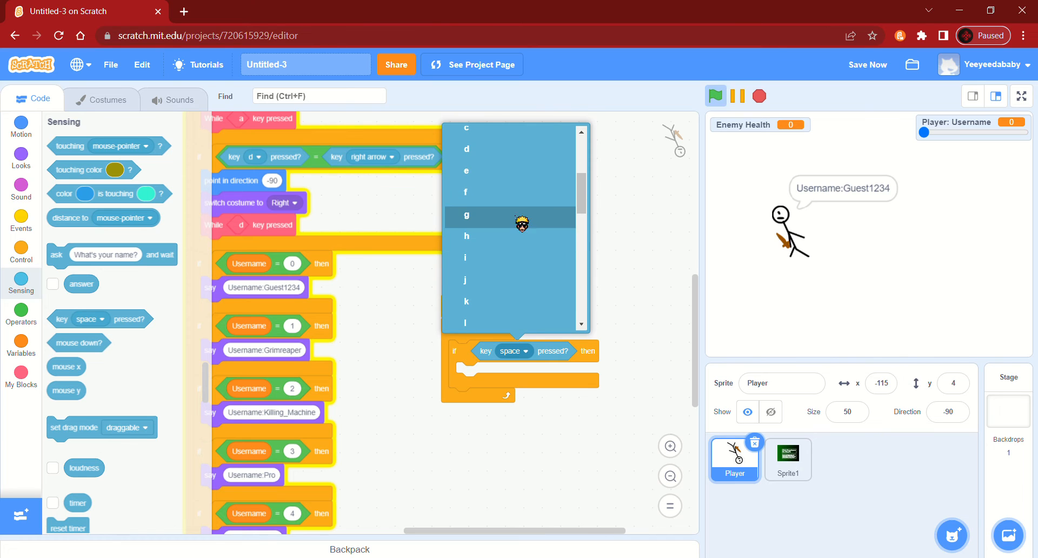
{"action": "left_click", "coordinate": [486, 171]}
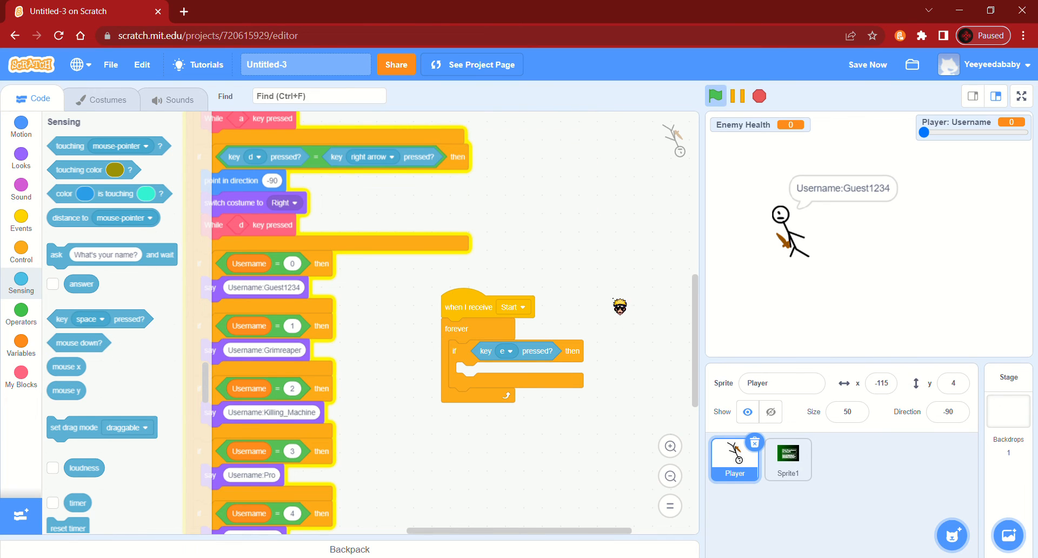
Place a move block set to 100 steps inside the e key check
{"action": "left_click", "coordinate": [23, 132]}
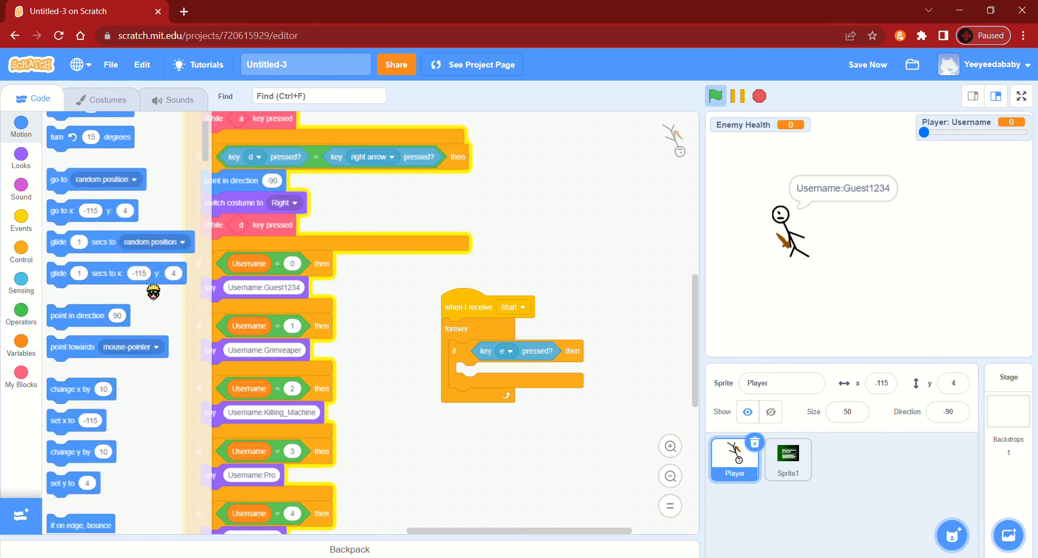
{"action": "left_click_drag", "start_coordinate": [67, 145], "coordinate": [504, 375]}
{"action": "type", "text": "100"}
{"action": "left_click", "coordinate": [551, 289]}
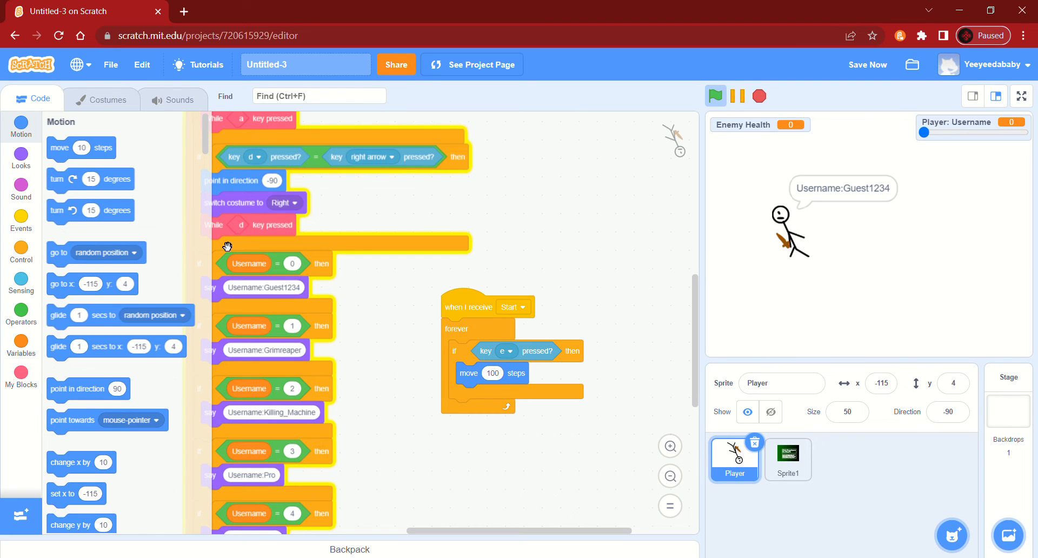
Add a switch costume to Dash block and a 1-second wait below the move block
{"action": "left_click", "coordinate": [21, 157]}
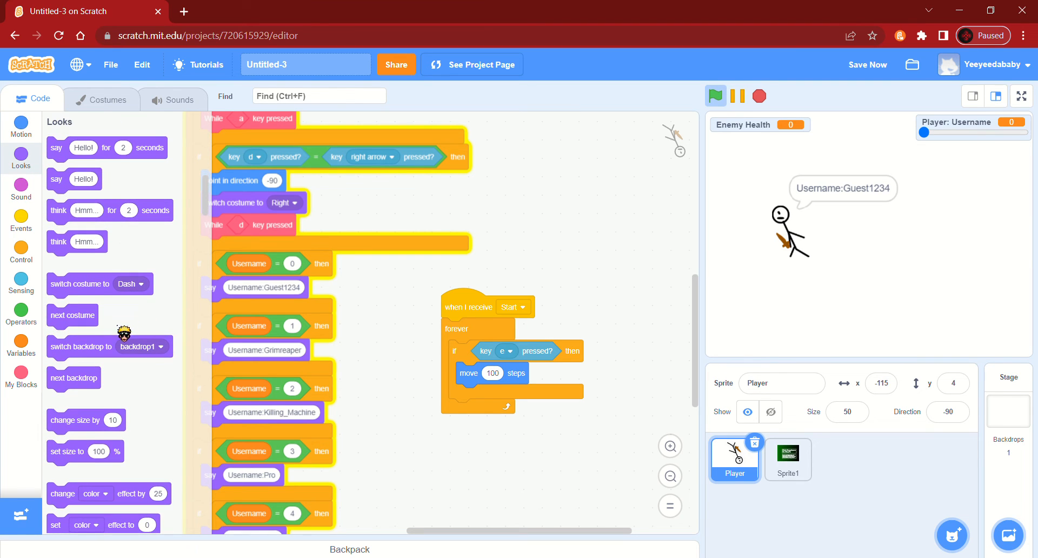
{"action": "left_click_drag", "start_coordinate": [96, 288], "coordinate": [519, 399]}
{"action": "left_click", "coordinate": [27, 253]}
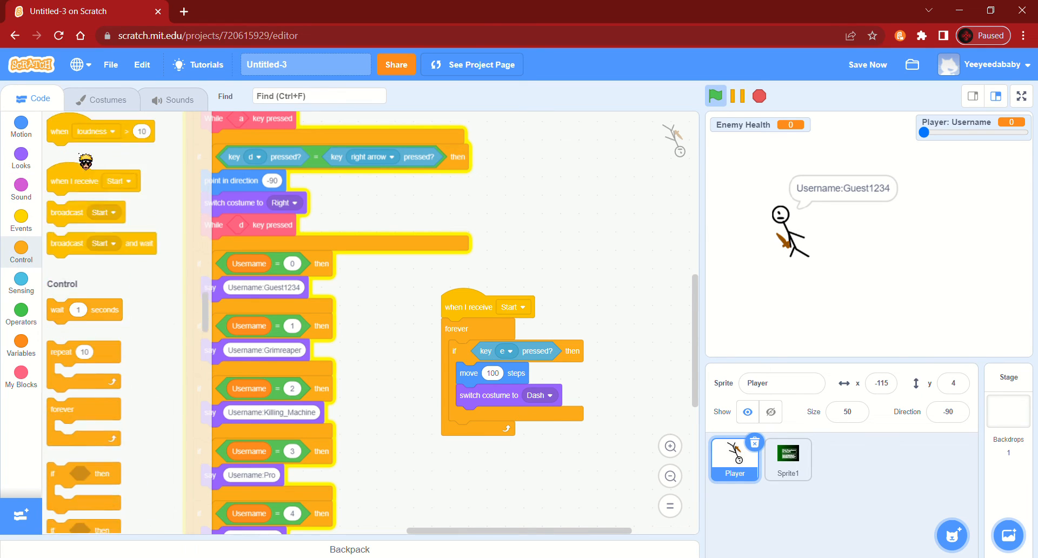
{"action": "left_click_drag", "start_coordinate": [57, 148], "coordinate": [525, 419]}
Duplicate the costume switch below the wait, set the copy's costume to Idle, and remove the extra wait block
{"action": "right_click", "coordinate": [506, 396]}
{"action": "left_click", "coordinate": [536, 405]}
{"action": "left_click", "coordinate": [517, 444]}
{"action": "left_click", "coordinate": [544, 441]}
{"action": "left_click", "coordinate": [506, 340]}
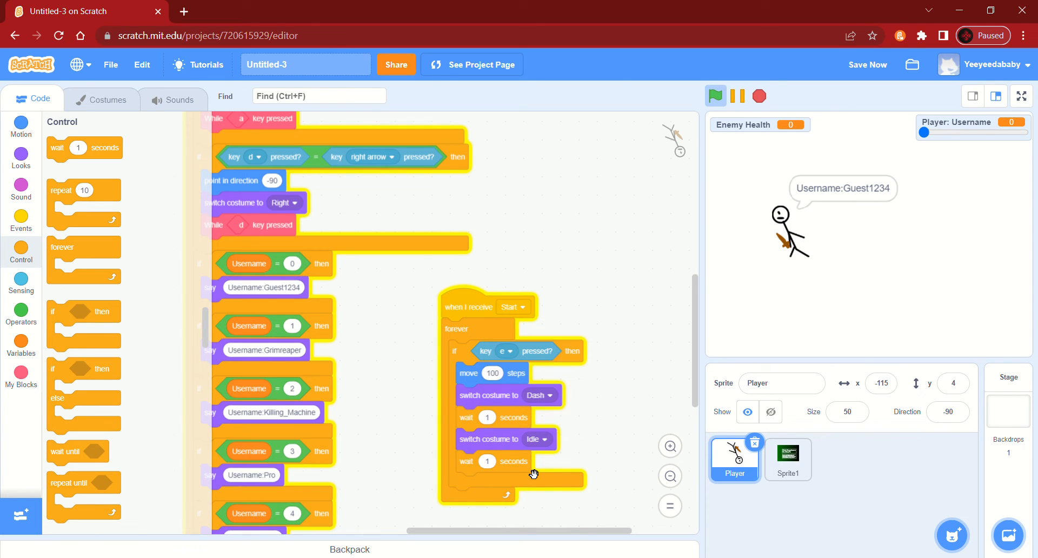
{"action": "left_click_drag", "start_coordinate": [524, 483], "coordinate": [27, 259]}
Add a broadcast block below the Idle costume switch and give it a new message named "Cooldown"
{"action": "left_click", "coordinate": [19, 222]}
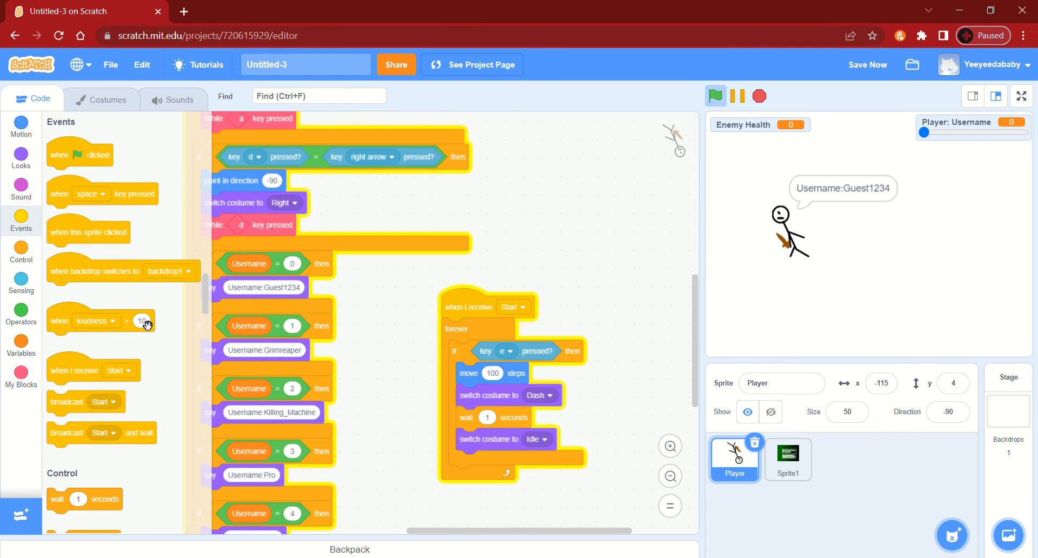
{"action": "left_click_drag", "start_coordinate": [88, 400], "coordinate": [501, 470]}
{"action": "left_click", "coordinate": [517, 462]}
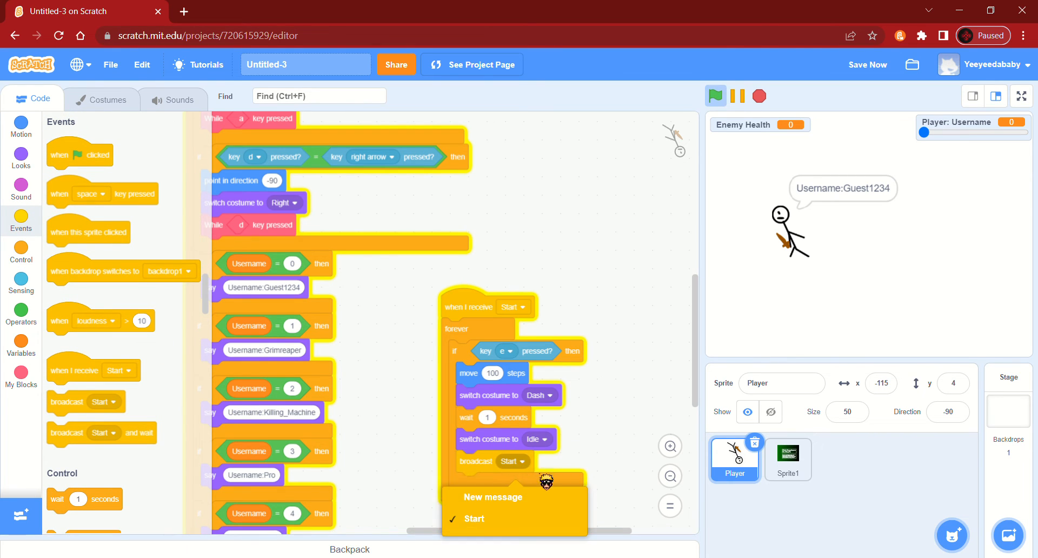
{"action": "left_click", "coordinate": [543, 495]}
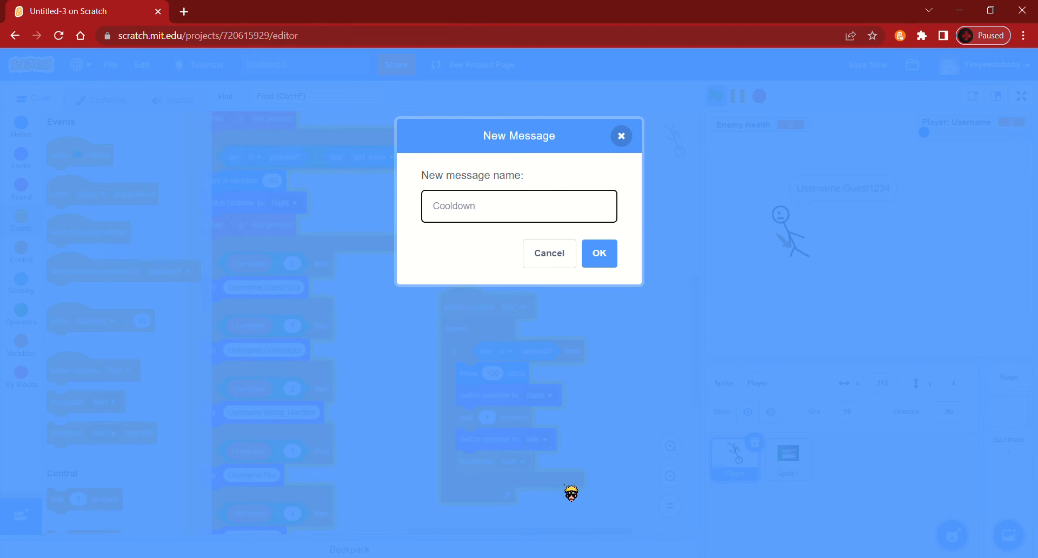
{"action": "key", "text": "Return"}
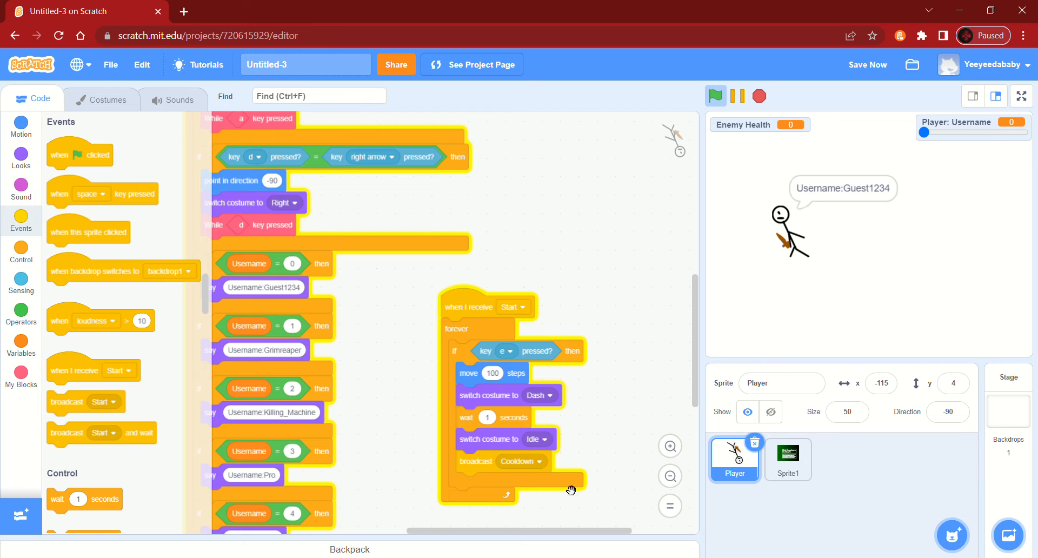
Add a 10-second wait block below the Cooldown broadcast inside the e key check
{"action": "left_click", "coordinate": [21, 249]}
{"action": "left_click_drag", "start_coordinate": [114, 153], "coordinate": [541, 493]}
{"action": "left_click", "coordinate": [493, 483]}
{"action": "type", "text": "10"}
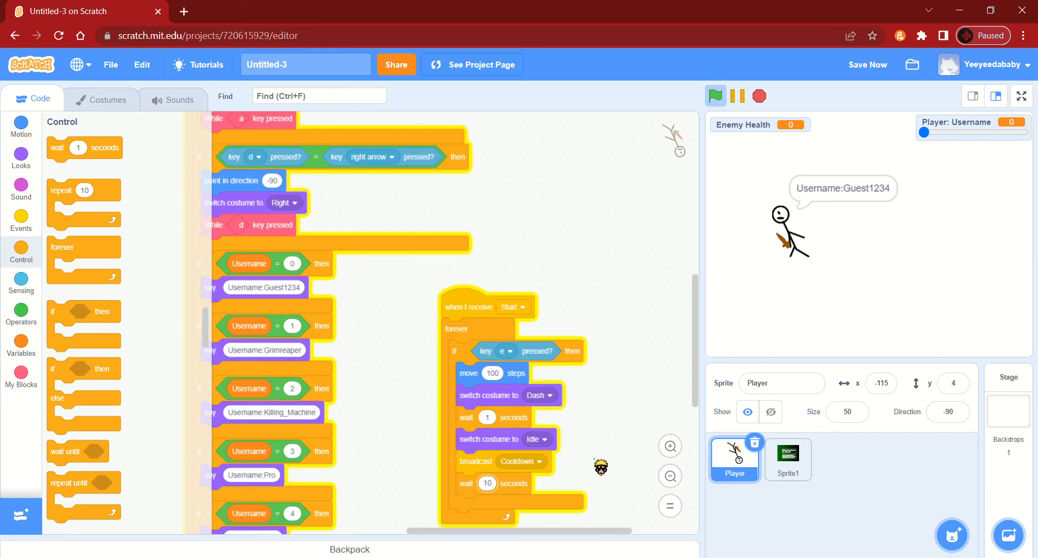
Run the project and test moving the player left and right across the stage
{"action": "left_click_drag", "start_coordinate": [644, 444], "coordinate": [598, 352]}
{"action": "left_click", "coordinate": [715, 96]}
{"action": "key", "text": "d"}
{"action": "key", "text": "a"}
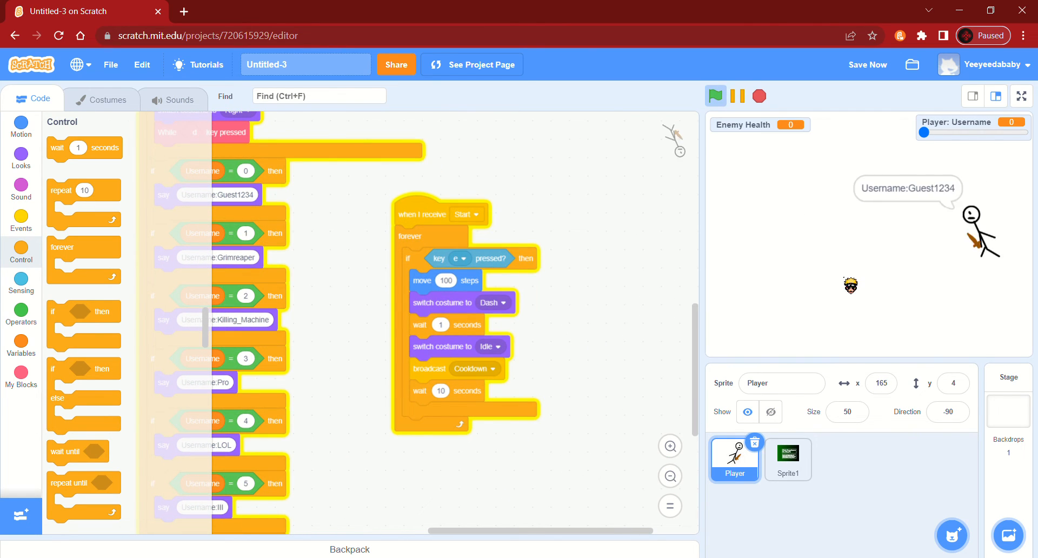
{"action": "key", "text": "d"}
{"action": "key", "text": "a"}
{"action": "key", "text": "a"}
{"action": "key", "text": "d"}
{"action": "key", "text": "a"}
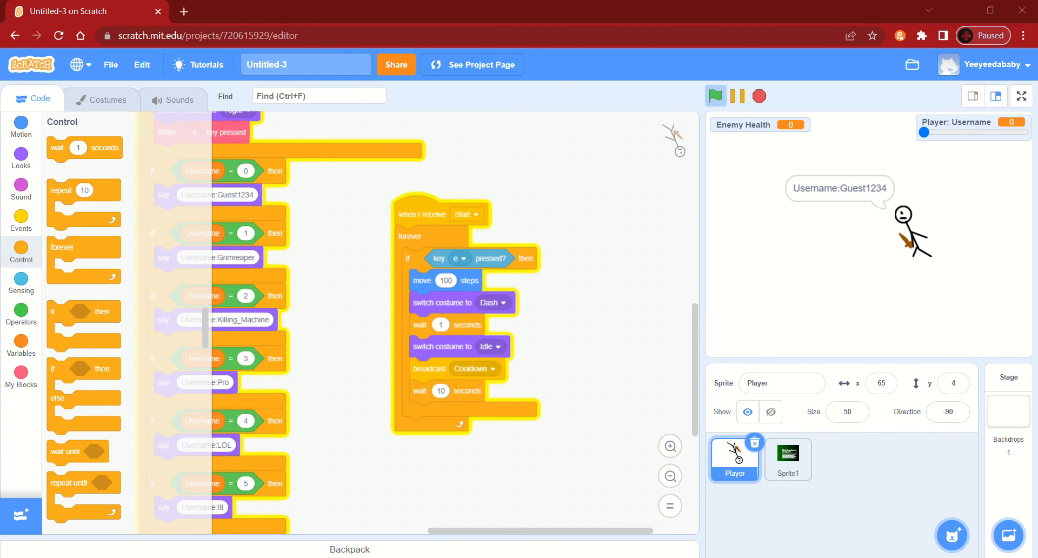
Create a new painted sprite and paste a copy of the Player's Idle figure into its costume
{"action": "mouse_move", "coordinate": [952, 536]}
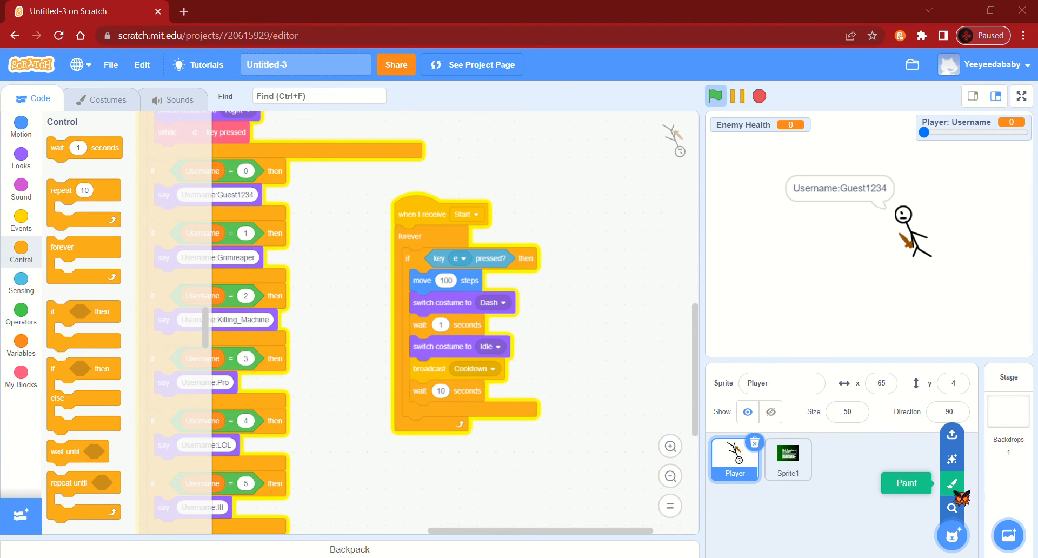
{"action": "left_click", "coordinate": [953, 489]}
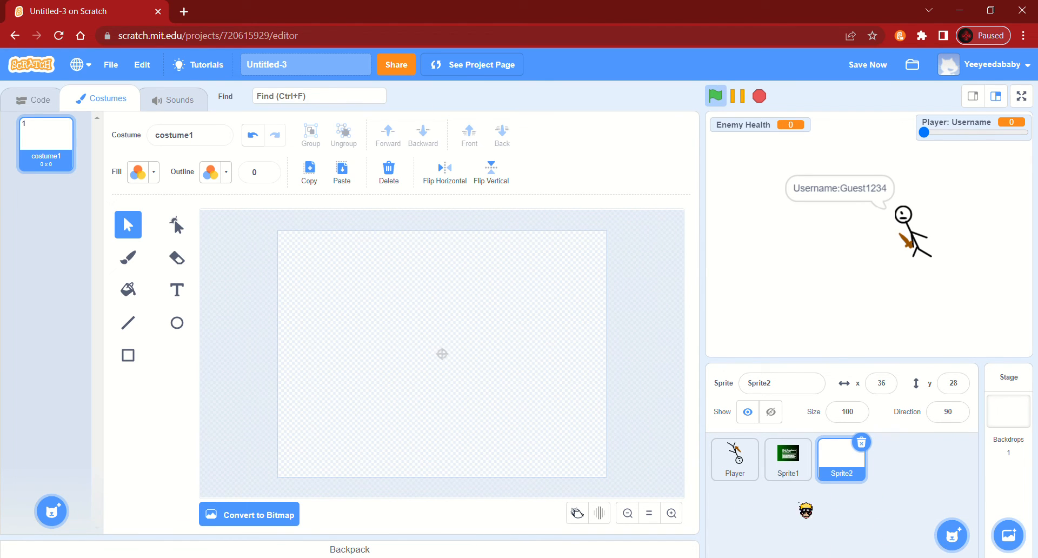
{"action": "left_click", "coordinate": [737, 458]}
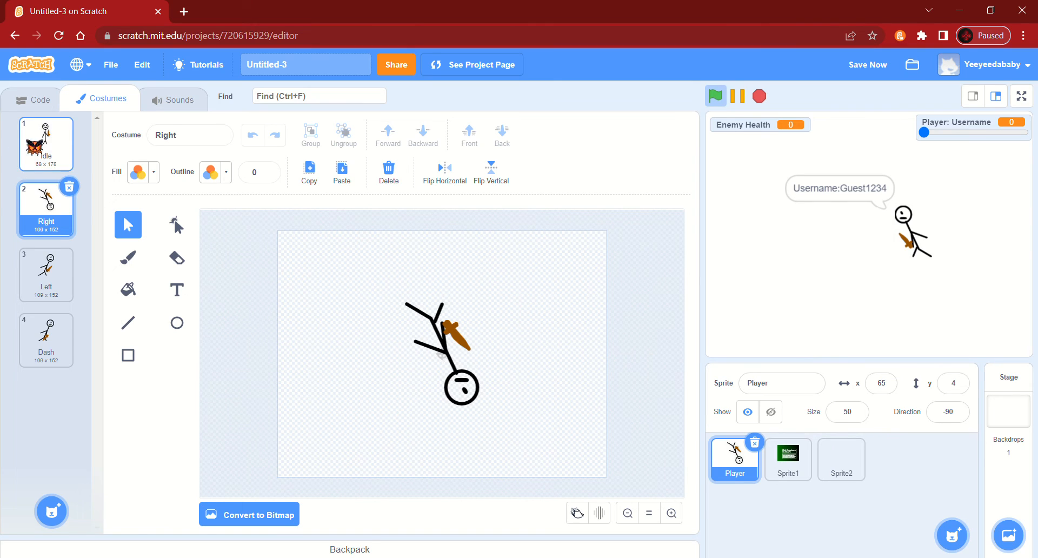
{"action": "left_click", "coordinate": [34, 147]}
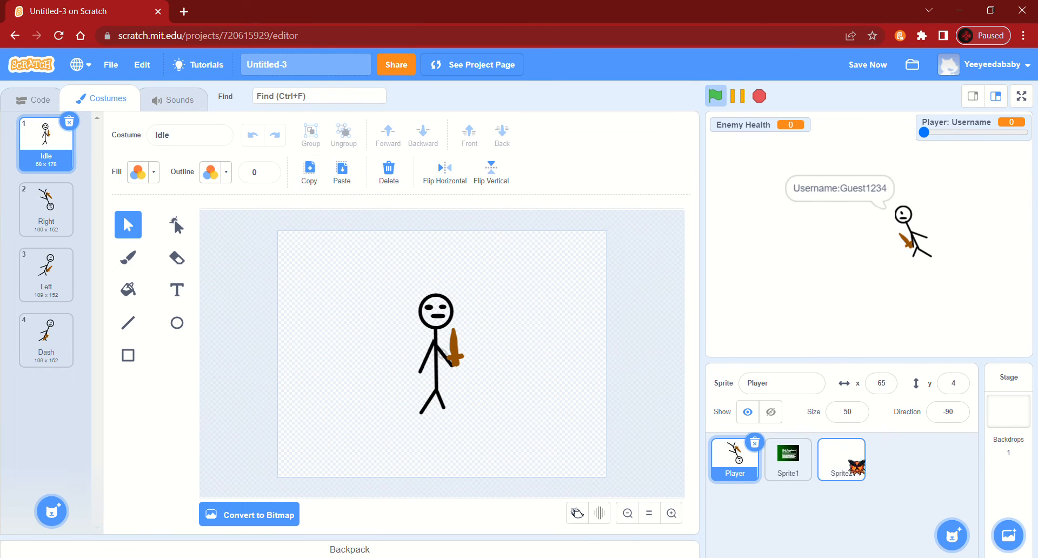
{"action": "left_click", "coordinate": [856, 466]}
{"action": "left_click", "coordinate": [341, 172]}
Delete the brown knife from the pasted figure in the new sprite
{"action": "left_click", "coordinate": [506, 364]}
{"action": "left_click", "coordinate": [457, 350]}
{"action": "left_click_drag", "start_coordinate": [474, 362], "coordinate": [506, 374]}
{"action": "key", "text": "Delete"}
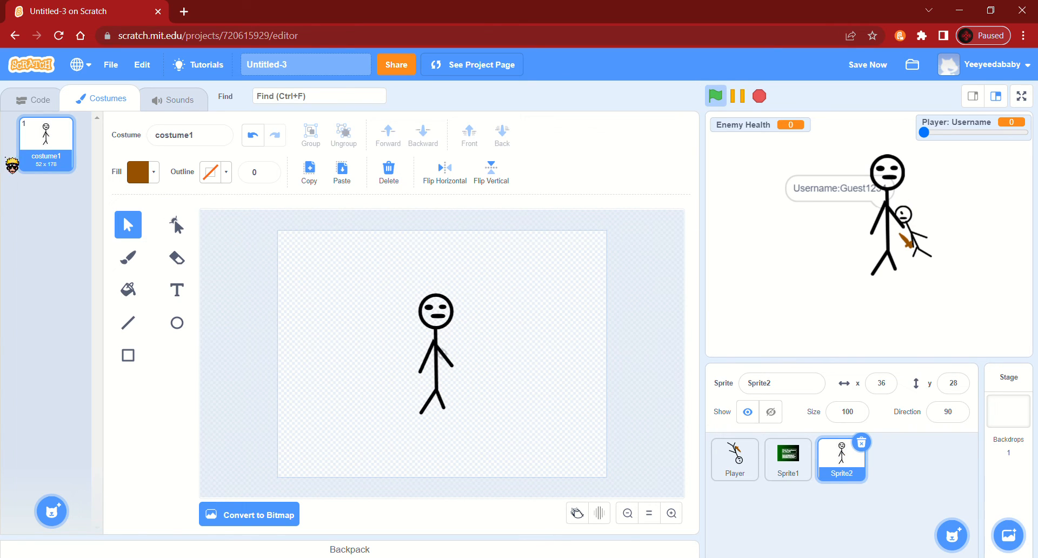
Duplicate costume1 of the new sprite and recolor the copied figure's outline dark red
{"action": "right_click", "coordinate": [36, 149]}
{"action": "left_click", "coordinate": [59, 162]}
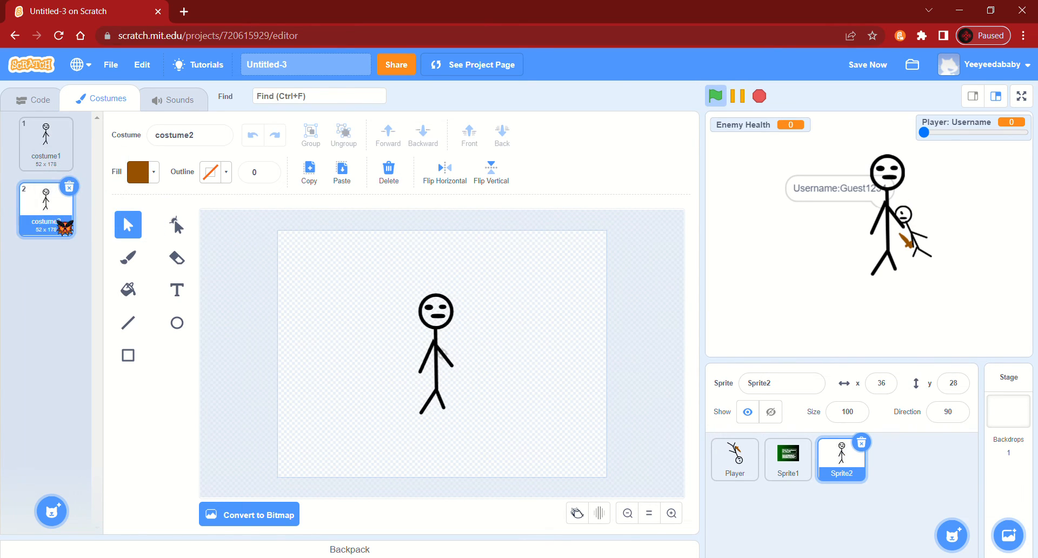
{"action": "left_click_drag", "start_coordinate": [485, 281], "coordinate": [400, 464]}
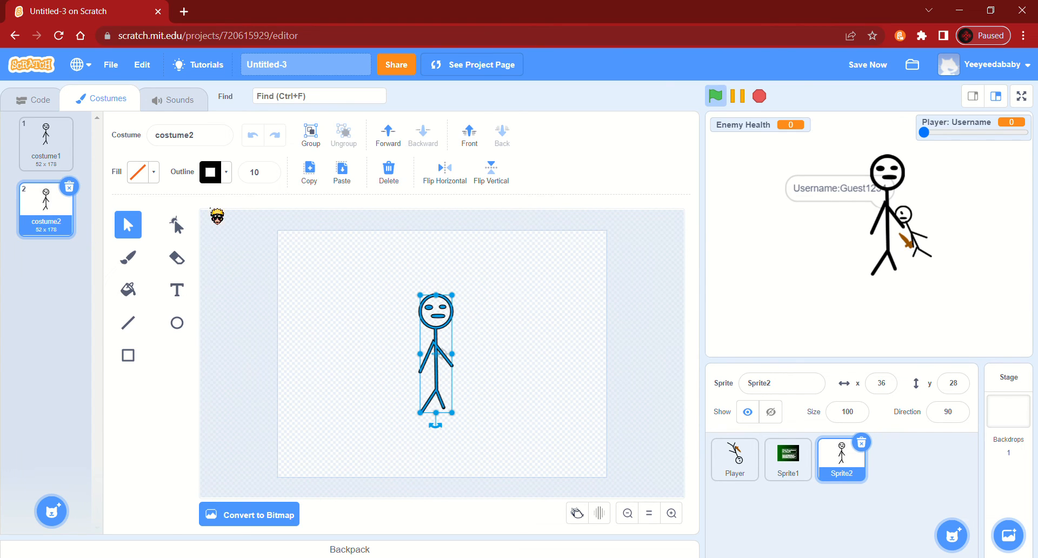
{"action": "left_click", "coordinate": [226, 173]}
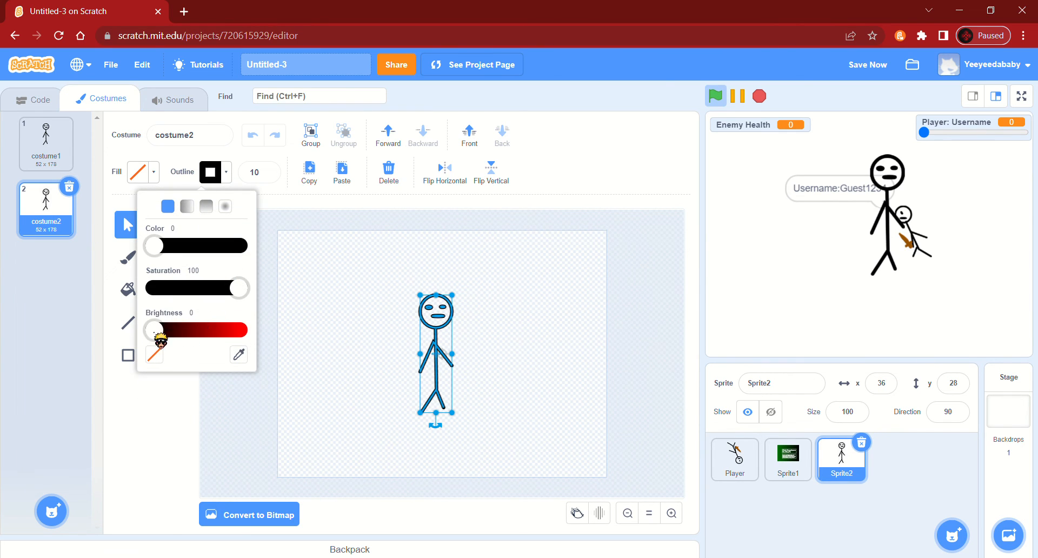
{"action": "left_click_drag", "start_coordinate": [154, 329], "coordinate": [195, 330]}
{"action": "left_click", "coordinate": [172, 424]}
{"action": "left_click", "coordinate": [472, 322]}
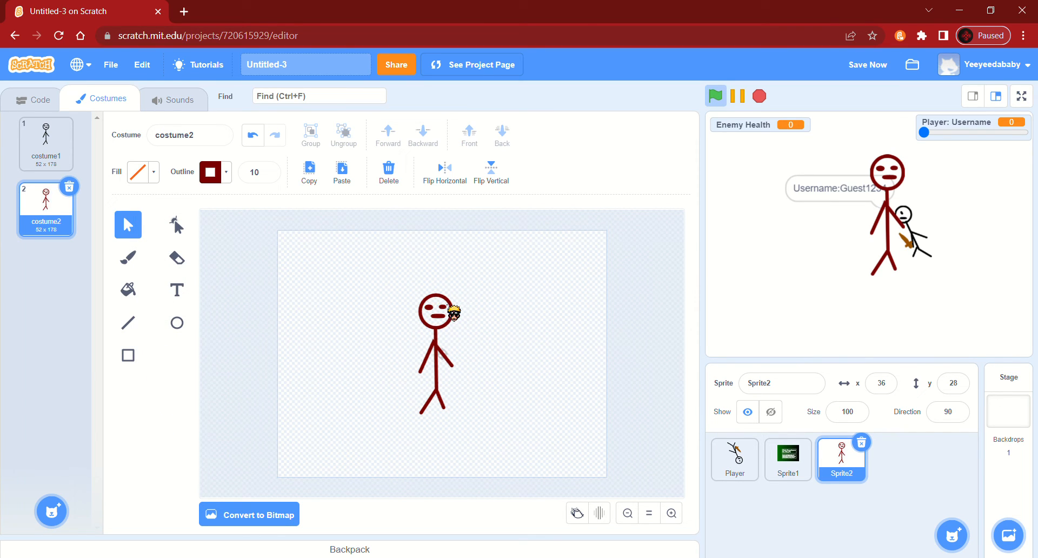
Set the outline of the eyes and mouth in costume2 to black with brightness 0
{"action": "left_click", "coordinate": [434, 324]}
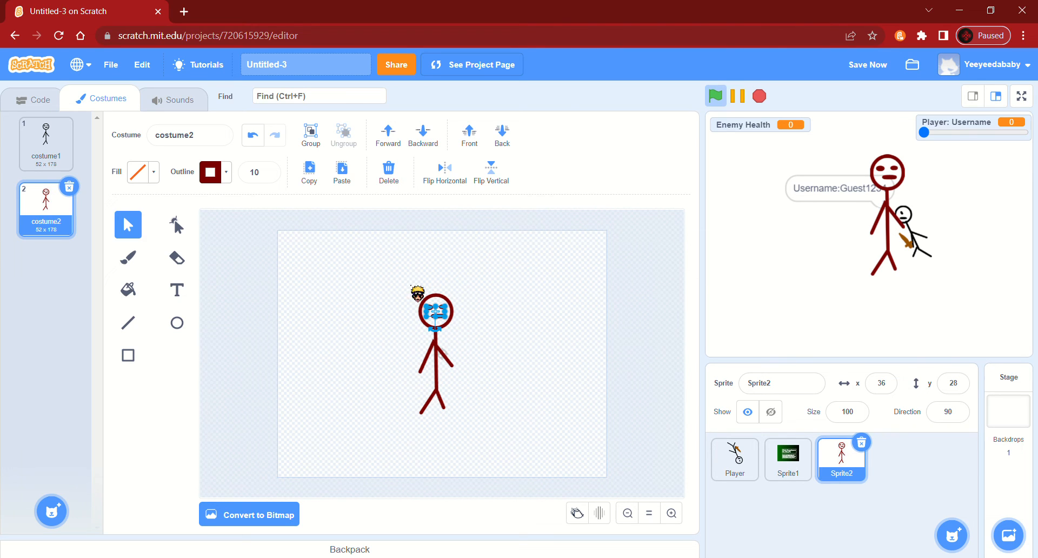
{"action": "left_click", "coordinate": [226, 173]}
{"action": "left_click_drag", "start_coordinate": [191, 329], "coordinate": [145, 330]}
{"action": "left_click", "coordinate": [178, 449]}
{"action": "left_click", "coordinate": [271, 398]}
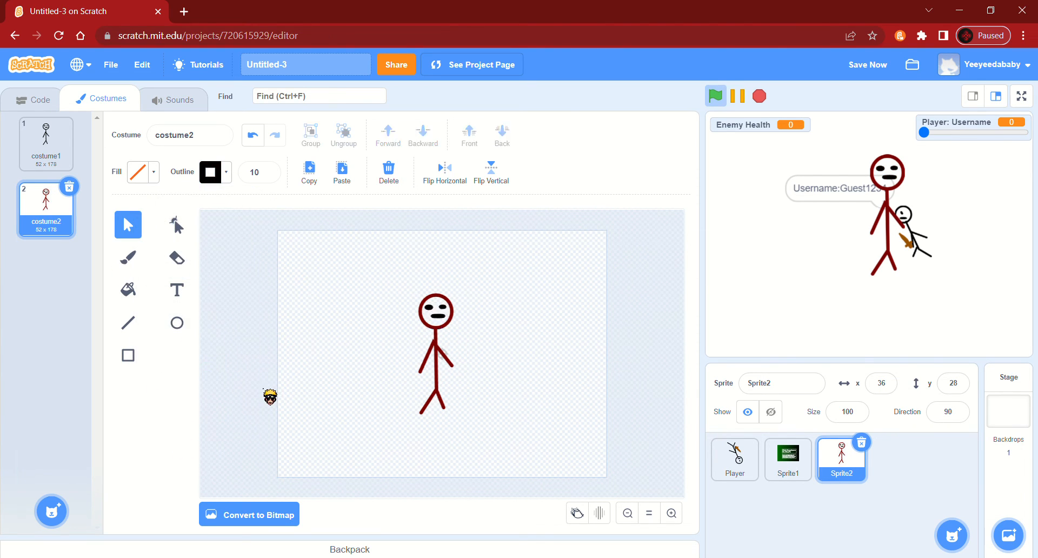
Place a green flag hat block and a when I receive Start hat block in the new sprite's code
{"action": "left_click", "coordinate": [45, 142]}
{"action": "left_click", "coordinate": [34, 99]}
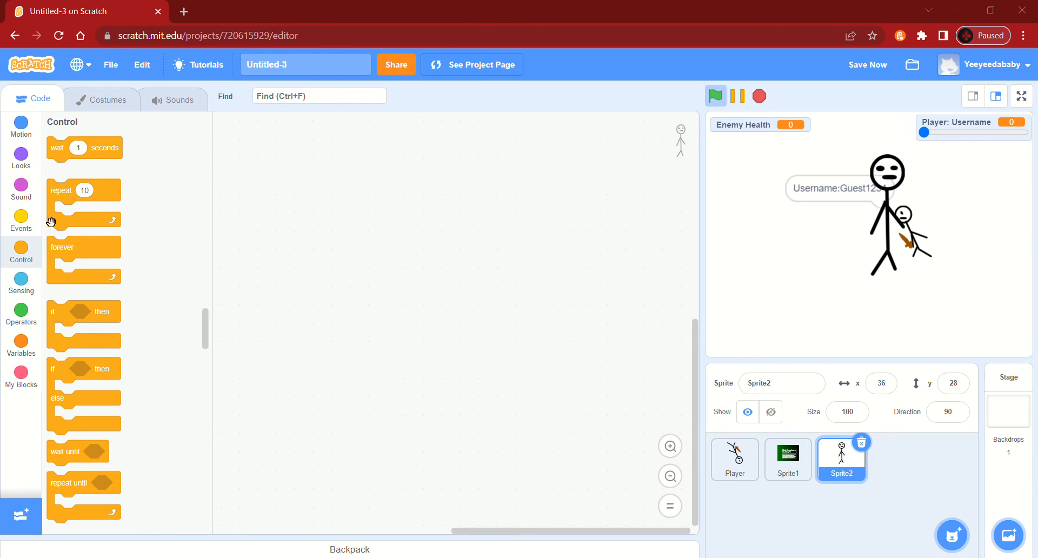
{"action": "left_click", "coordinate": [24, 221]}
{"action": "left_click_drag", "start_coordinate": [78, 154], "coordinate": [465, 269]}
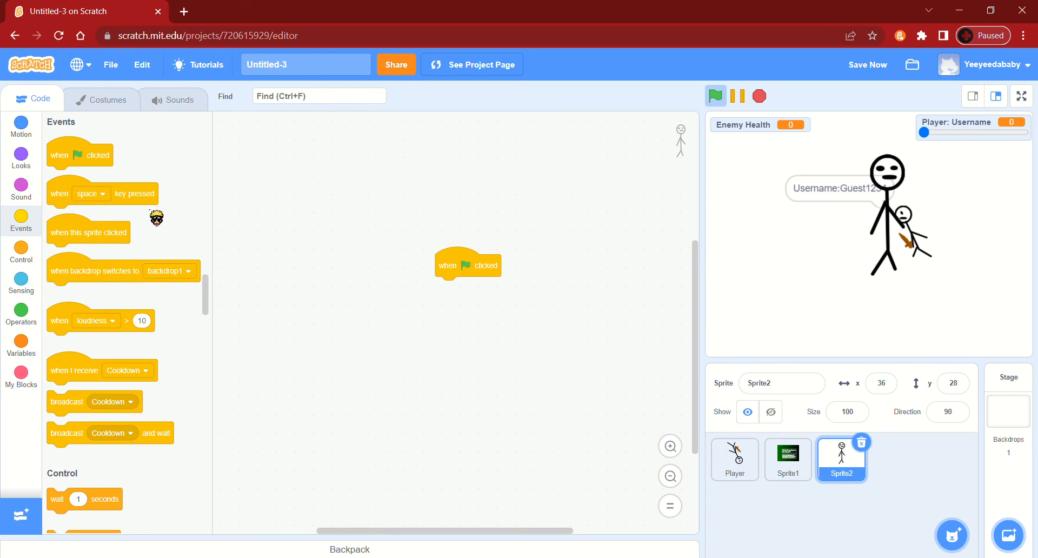
{"action": "left_click_drag", "start_coordinate": [90, 374], "coordinate": [194, 319]}
{"action": "left_click_drag", "start_coordinate": [95, 371], "coordinate": [286, 261]}
{"action": "left_click", "coordinate": [318, 263]}
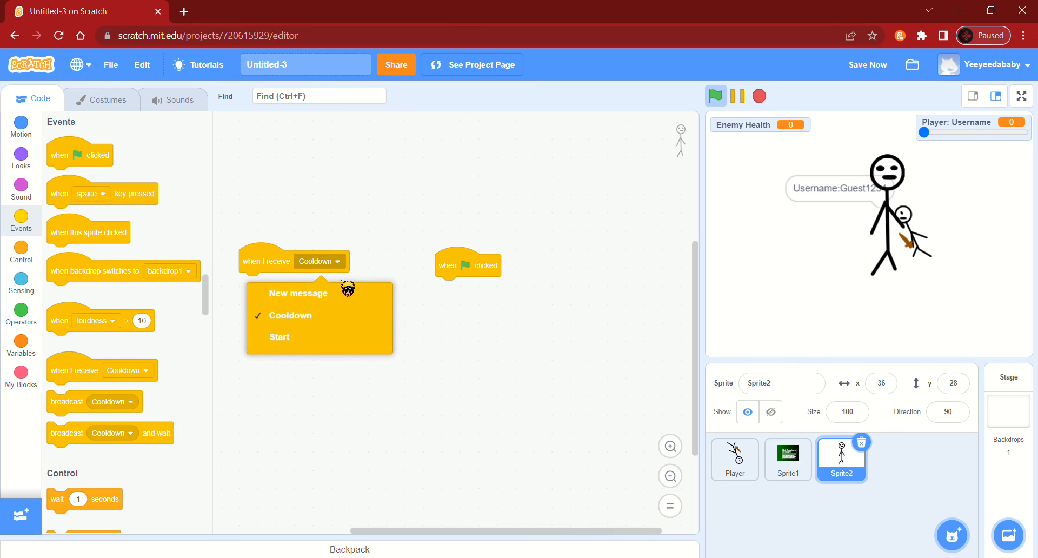
{"action": "left_click", "coordinate": [334, 340]}
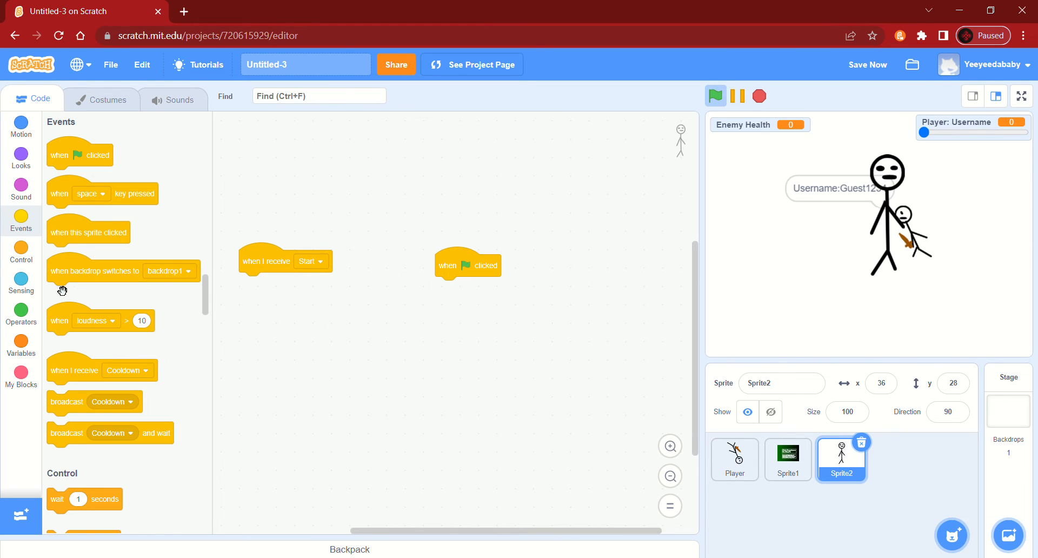
Add a set Enemy Health to 100 block under the green flag hat block
{"action": "left_click", "coordinate": [22, 342]}
{"action": "left_click_drag", "start_coordinate": [77, 233], "coordinate": [464, 297]}
{"action": "left_click", "coordinate": [551, 292]}
{"action": "left_click", "coordinate": [463, 410]}
Add a switch costume block set to costume1 below the Enemy Health block
{"action": "left_click", "coordinate": [21, 156]}
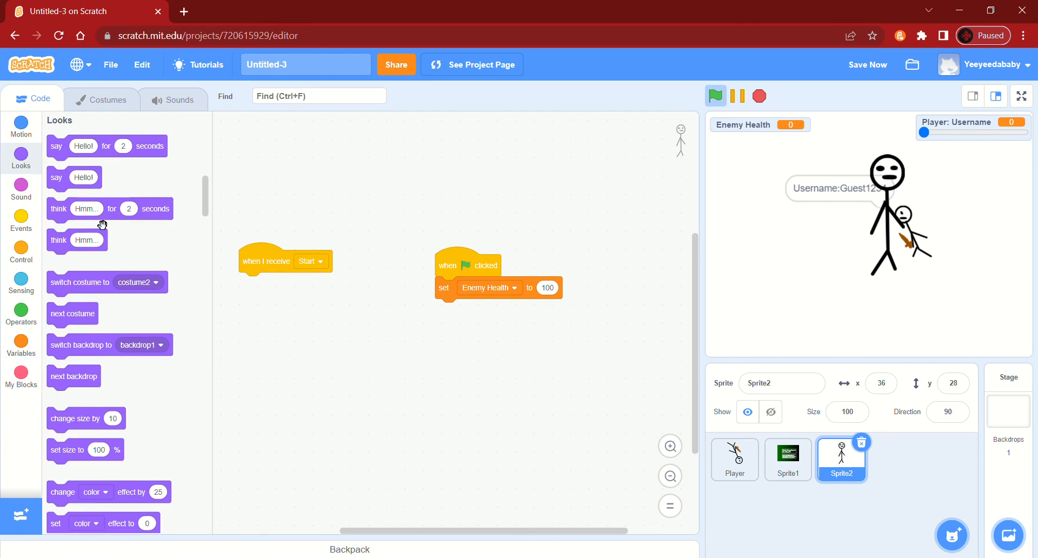
{"action": "left_click_drag", "start_coordinate": [93, 285], "coordinate": [468, 312]}
{"action": "left_click", "coordinate": [575, 317]}
{"action": "left_click", "coordinate": [584, 357]}
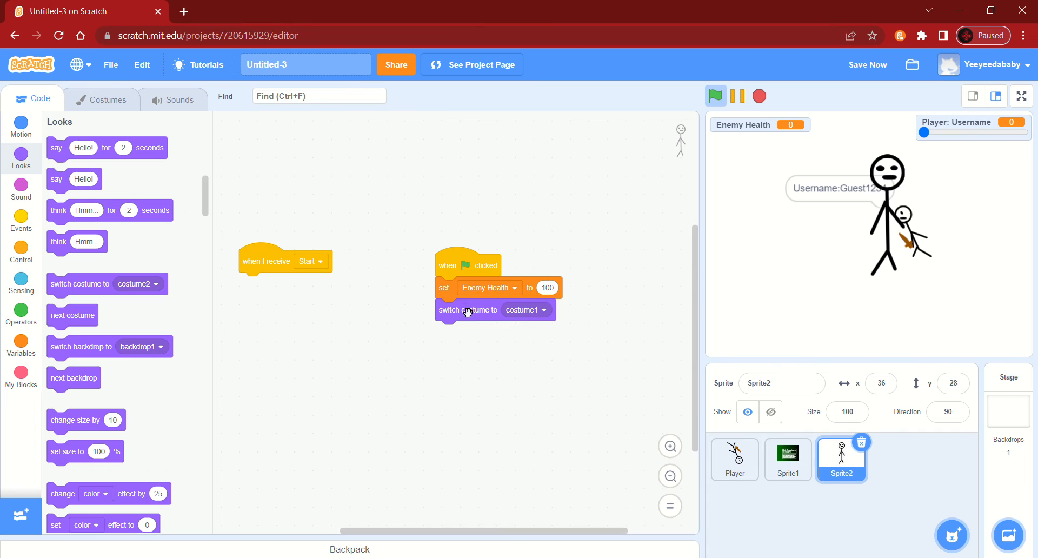
Add a point in direction 90 block to the end of the green flag script and run the project
{"action": "left_click", "coordinate": [36, 134]}
{"action": "left_click_drag", "start_coordinate": [104, 390], "coordinate": [491, 353]}
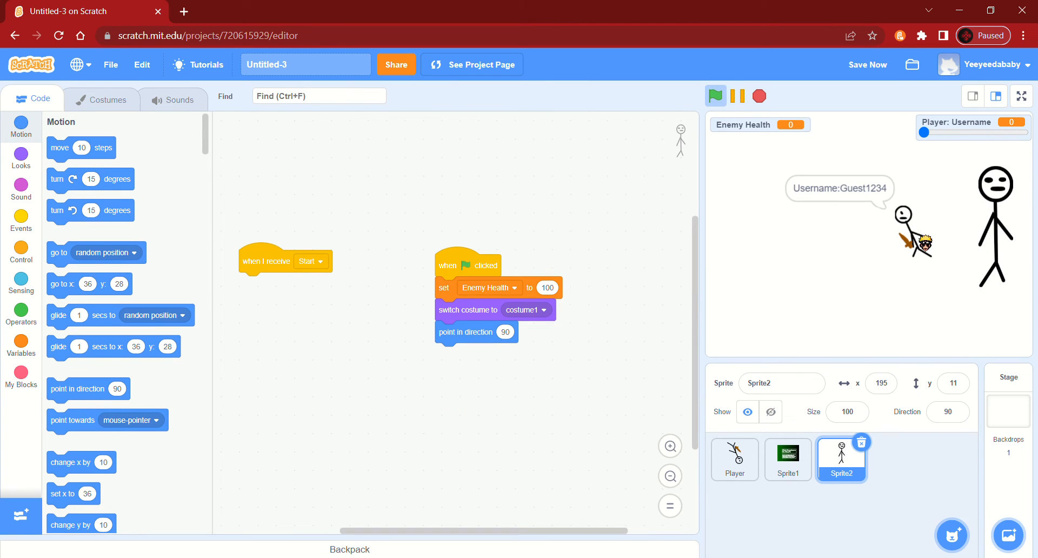
{"action": "left_click", "coordinate": [718, 98]}
{"action": "left_click", "coordinate": [796, 183]}
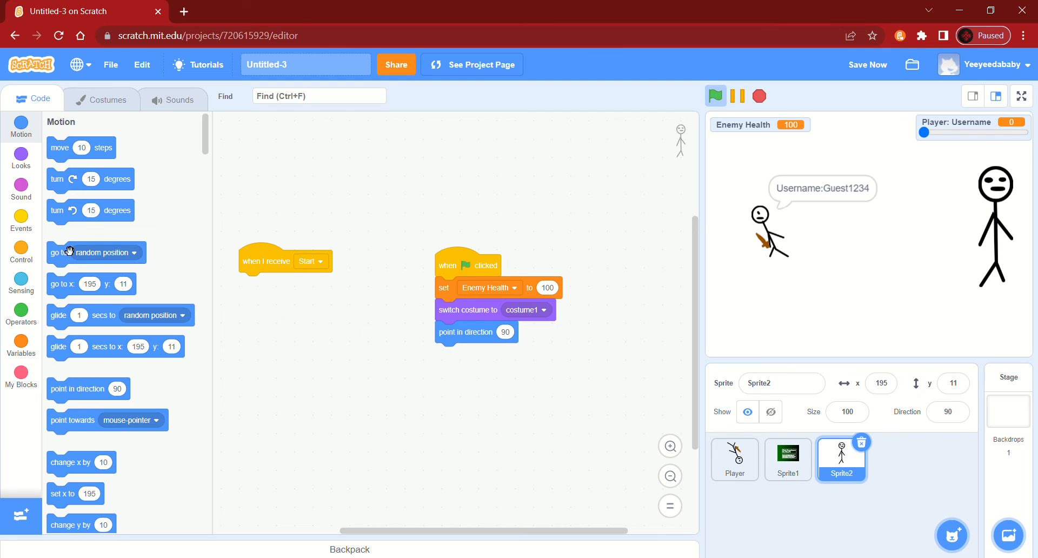
Add a set size to 50% block below the point in direction block
{"action": "left_click", "coordinate": [21, 158]}
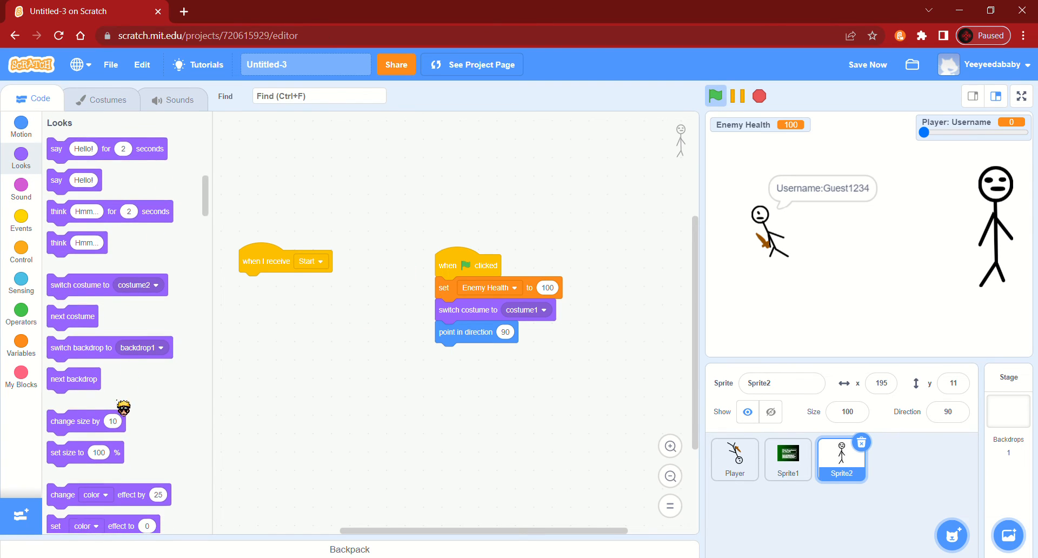
{"action": "scroll", "coordinate": [132, 426], "scroll_direction": "down", "scroll_amount": 2}
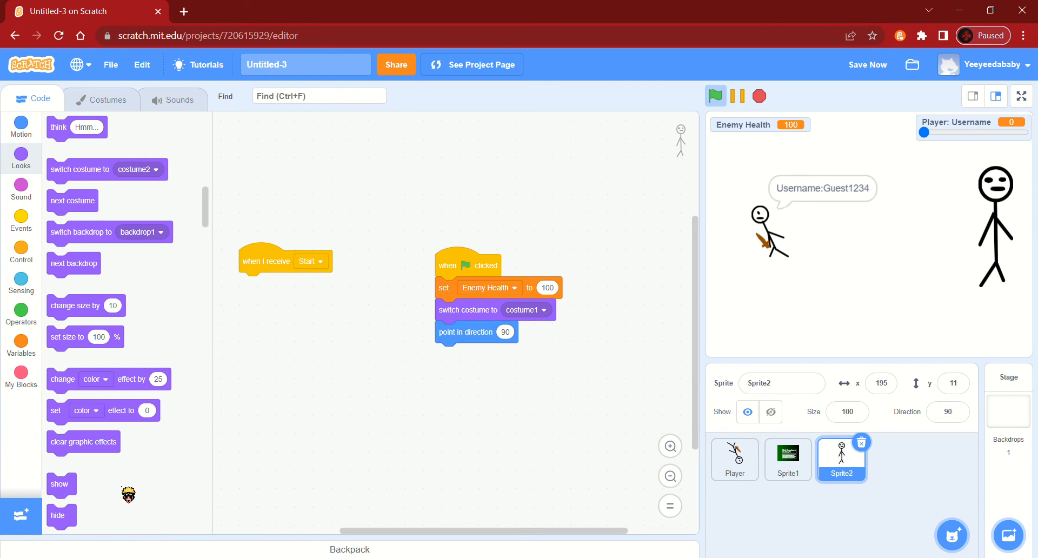
{"action": "scroll", "coordinate": [103, 197], "scroll_direction": "up", "scroll_amount": 2}
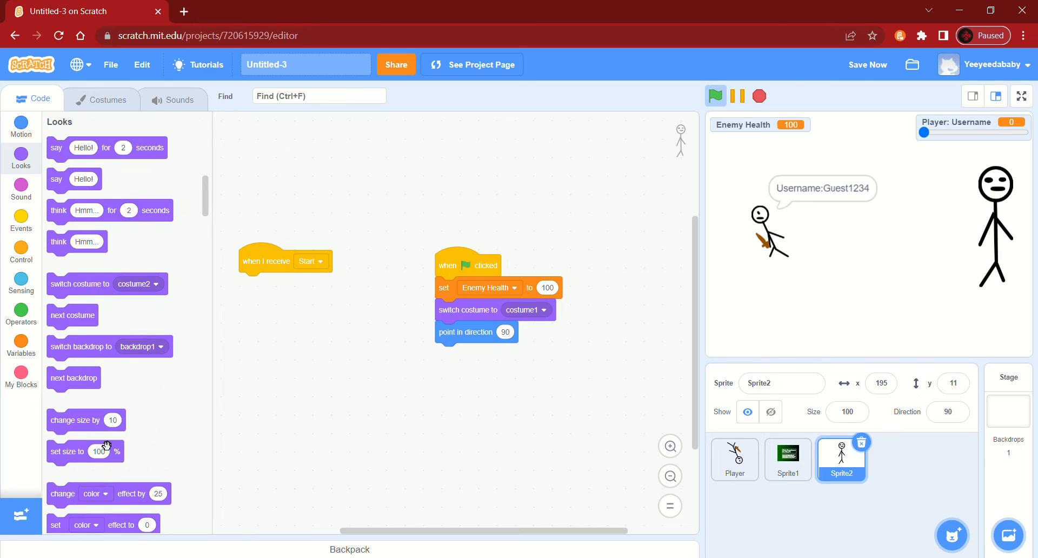
{"action": "left_click_drag", "start_coordinate": [95, 464], "coordinate": [491, 366]}
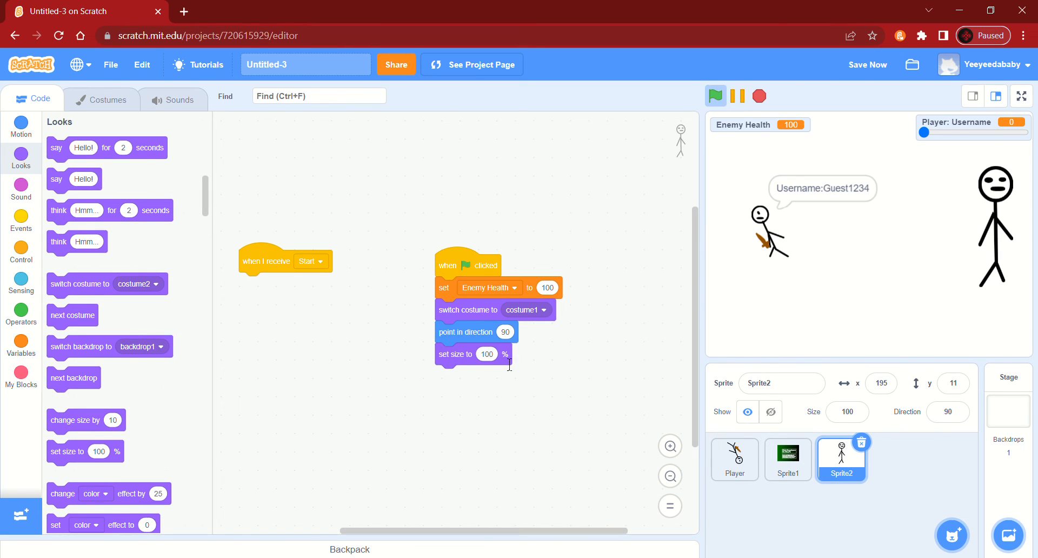
{"action": "left_click", "coordinate": [367, 464]}
Run the project and reposition the enemy sprite on the stage at about x 181, y 8
{"action": "left_click", "coordinate": [21, 126]}
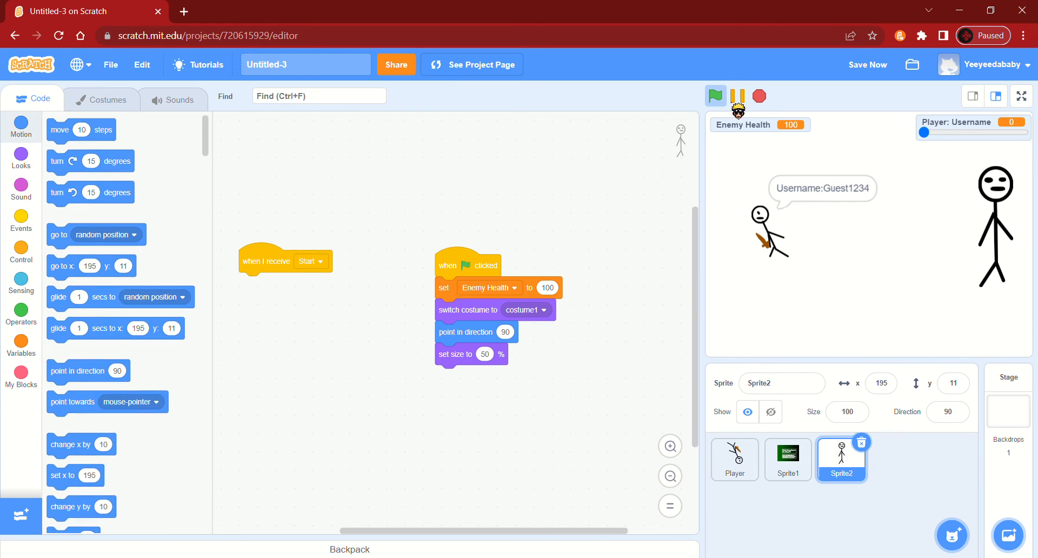
{"action": "left_click", "coordinate": [716, 96]}
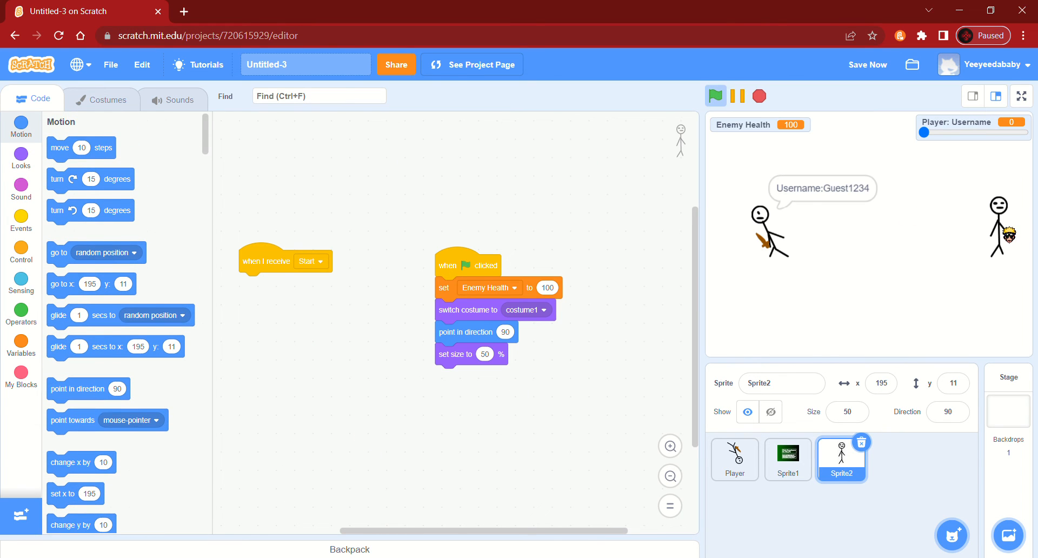
{"action": "left_click_drag", "start_coordinate": [1006, 234], "coordinate": [378, 290]}
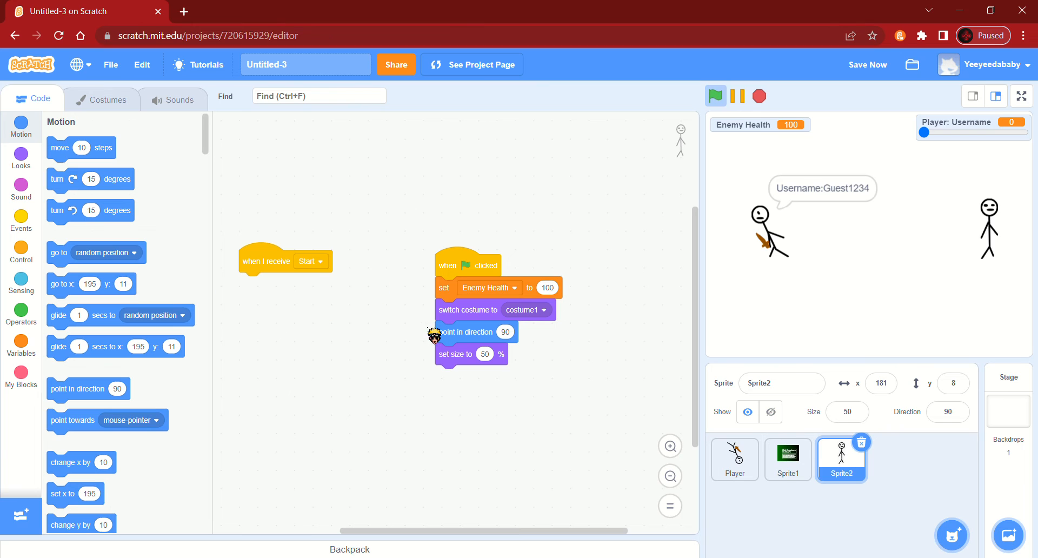
Delete the whole figure from costume1 of the enemy sprite
{"action": "left_click", "coordinate": [67, 98]}
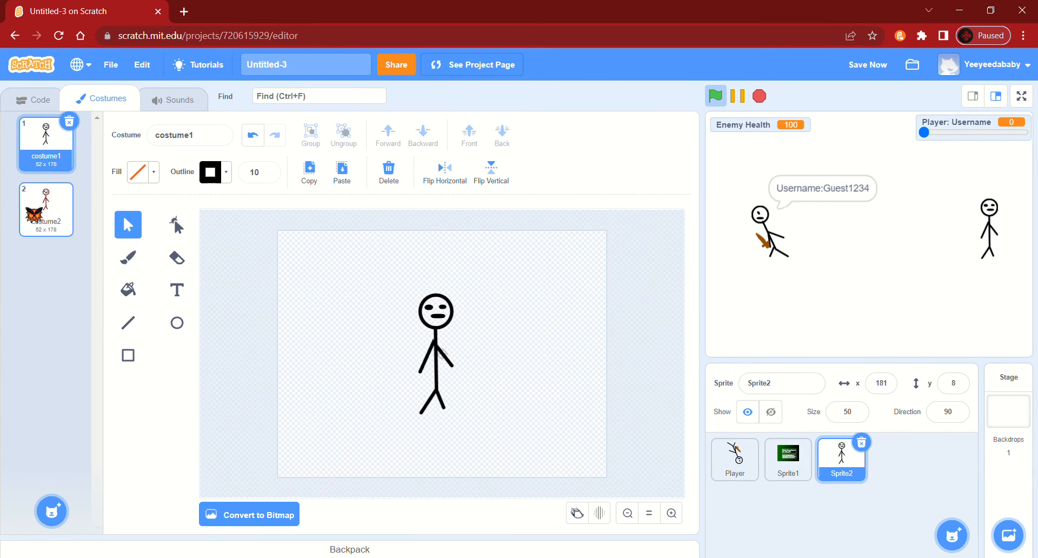
{"action": "left_click_drag", "start_coordinate": [585, 282], "coordinate": [377, 411]}
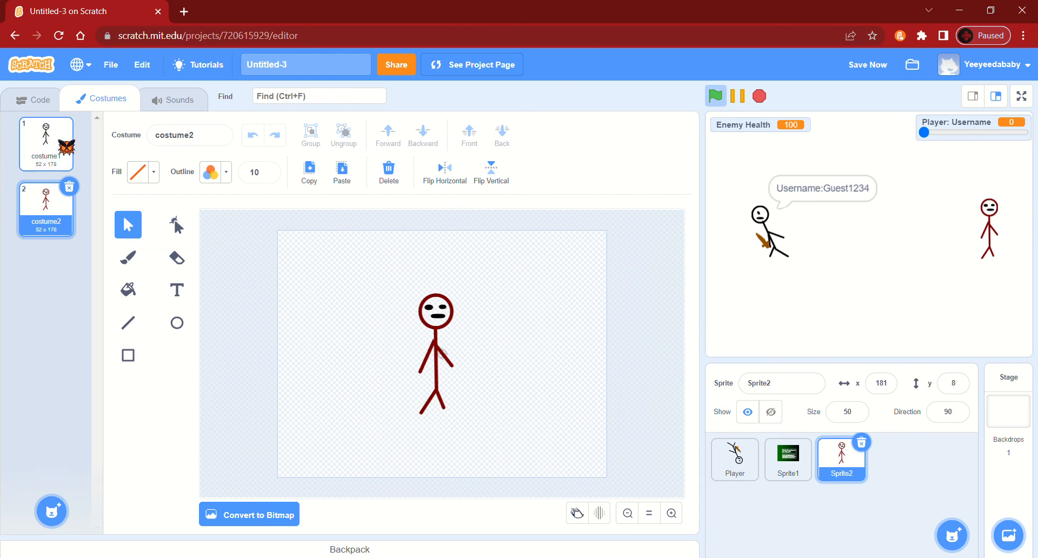
{"action": "left_click", "coordinate": [59, 143]}
{"action": "left_click_drag", "start_coordinate": [598, 308], "coordinate": [346, 431]}
{"action": "key", "text": "Delete"}
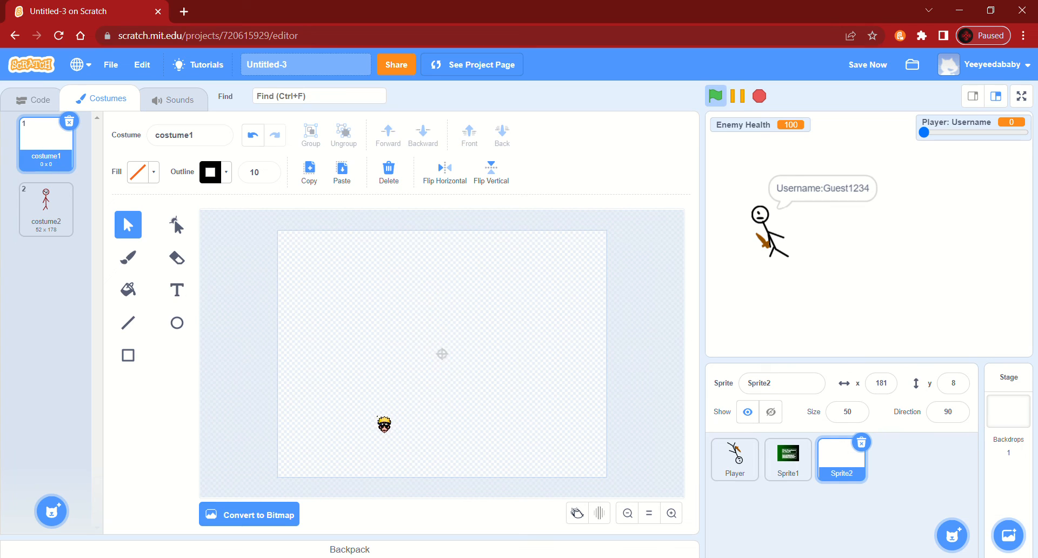
Draw a tall white rectangle with no outline in empty space beside the red figure in costume2
{"action": "left_click", "coordinate": [54, 224]}
{"action": "left_click", "coordinate": [128, 356]}
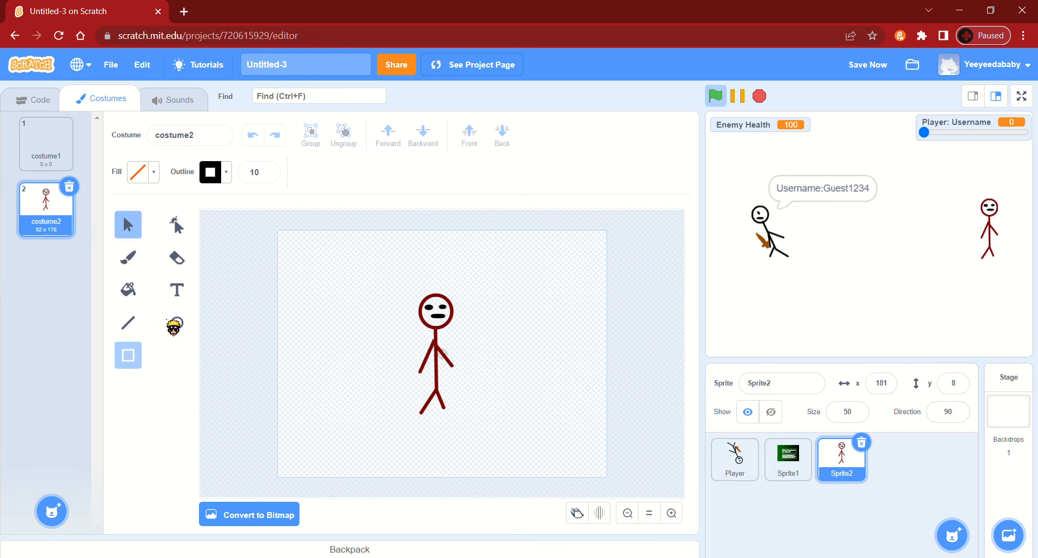
{"action": "left_click", "coordinate": [152, 174]}
{"action": "left_click_drag", "start_coordinate": [172, 288], "coordinate": [84, 289]}
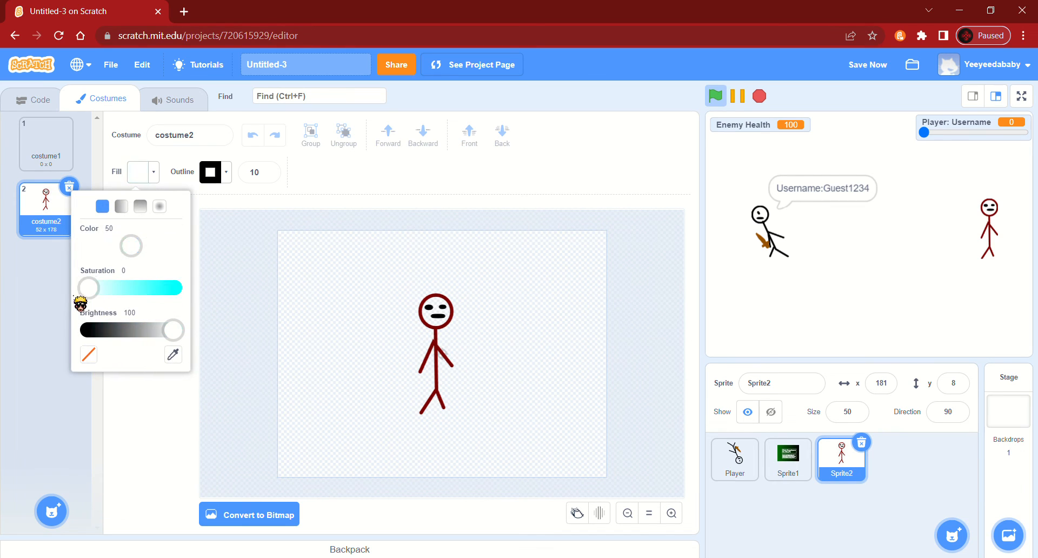
{"action": "left_click", "coordinate": [203, 214]}
{"action": "left_click", "coordinate": [221, 173]}
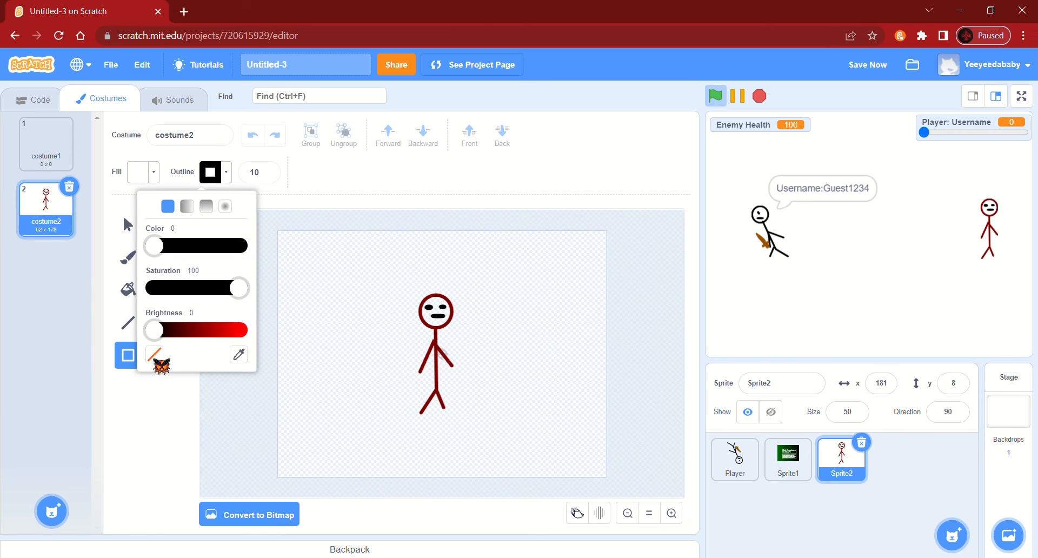
{"action": "left_click", "coordinate": [154, 359]}
{"action": "left_click_drag", "start_coordinate": [307, 283], "coordinate": [388, 424]}
{"action": "left_click_drag", "start_coordinate": [347, 356], "coordinate": [315, 355]}
{"action": "left_click_drag", "start_coordinate": [540, 264], "coordinate": [513, 358]}
{"action": "key", "text": "Delete"}
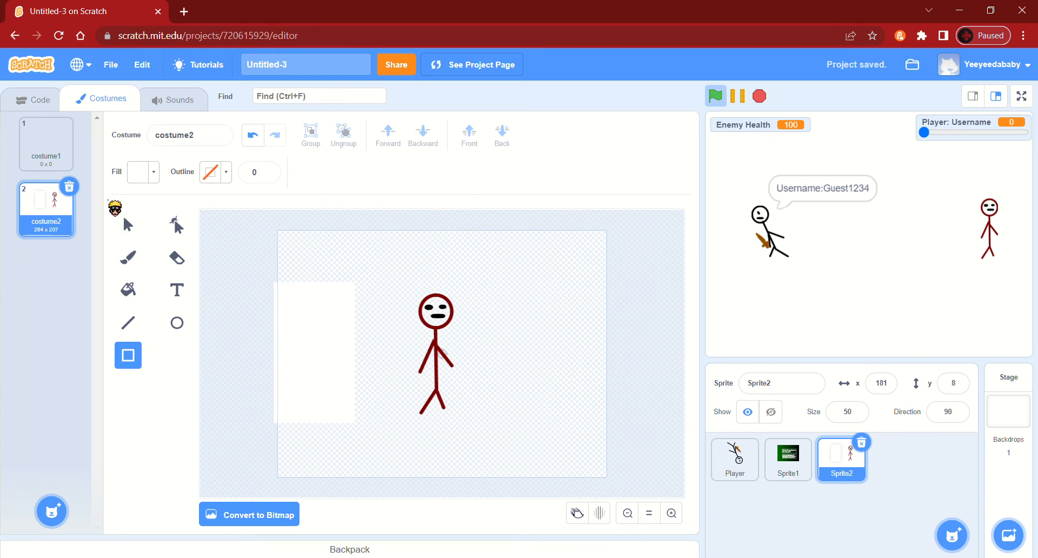
Bring the red figure in costume2 to the front and move the white rectangle behind it
{"action": "left_click", "coordinate": [127, 222]}
{"action": "left_click_drag", "start_coordinate": [481, 278], "coordinate": [415, 453]}
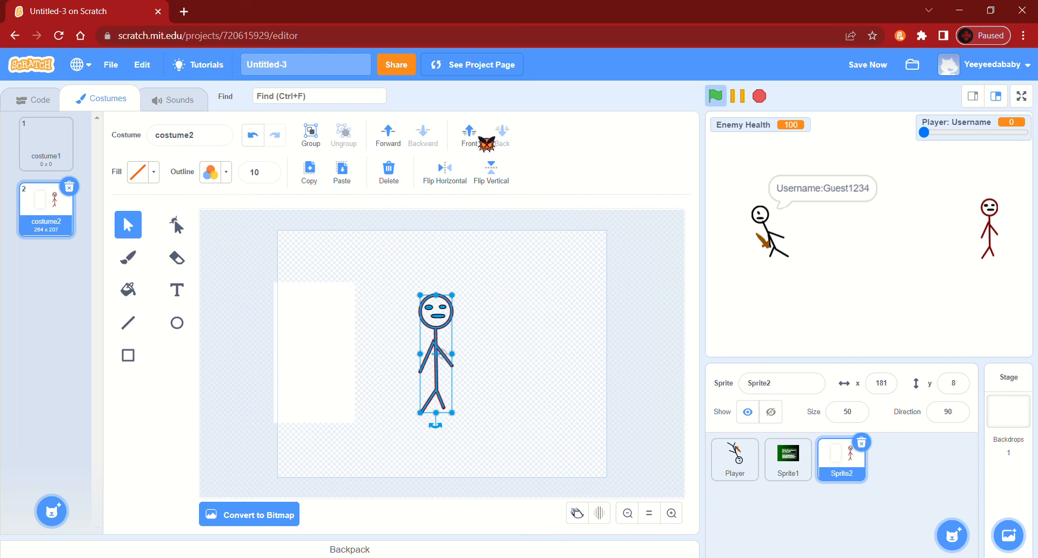
{"action": "left_click", "coordinate": [469, 137]}
{"action": "left_click", "coordinate": [318, 364]}
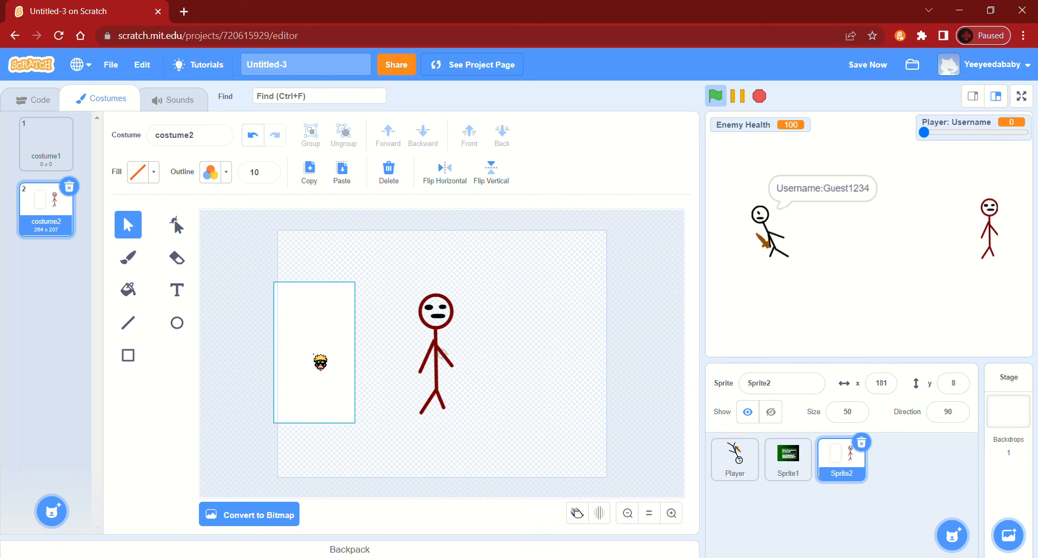
{"action": "left_click_drag", "start_coordinate": [325, 359], "coordinate": [445, 359]}
{"action": "left_click", "coordinate": [638, 353]}
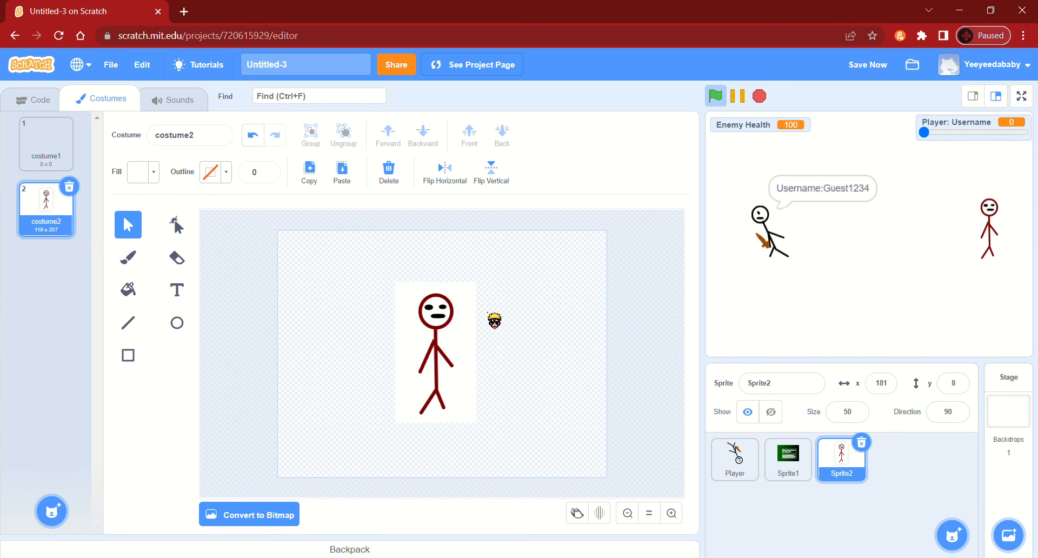
Copy the figure and white rectangle from costume2 and paste them into the empty costume1
{"action": "key", "text": "ctrl+a"}
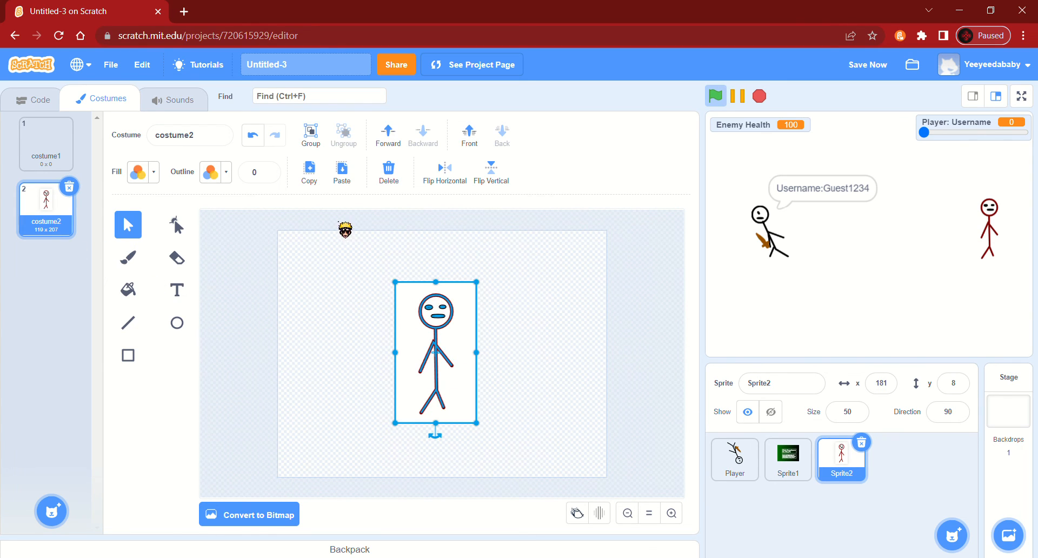
{"action": "left_click", "coordinate": [309, 172]}
{"action": "left_click", "coordinate": [46, 144]}
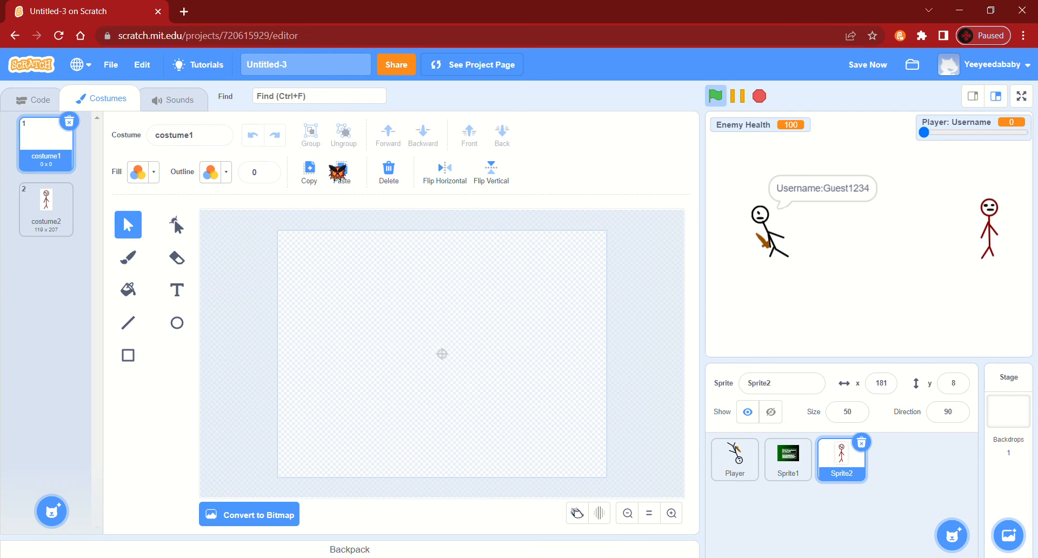
{"action": "left_click", "coordinate": [342, 172]}
{"action": "left_click", "coordinate": [529, 324]}
{"action": "left_click", "coordinate": [452, 319]}
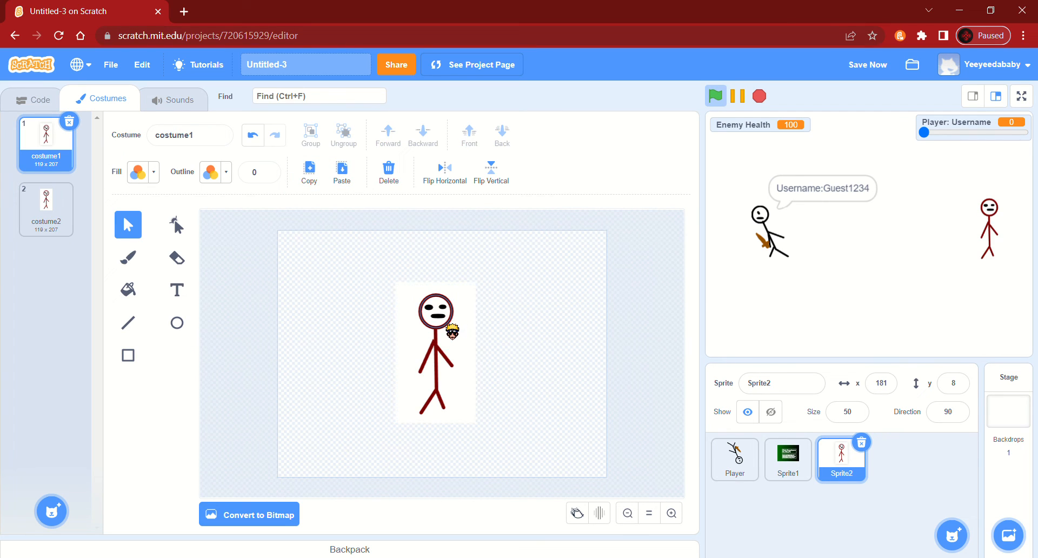
Recolor the figure's outline black in costume1, moving the white rectangle aside and back behind the figure
{"action": "left_click_drag", "start_coordinate": [476, 319], "coordinate": [593, 329]}
{"action": "left_click_drag", "start_coordinate": [487, 295], "coordinate": [390, 445]}
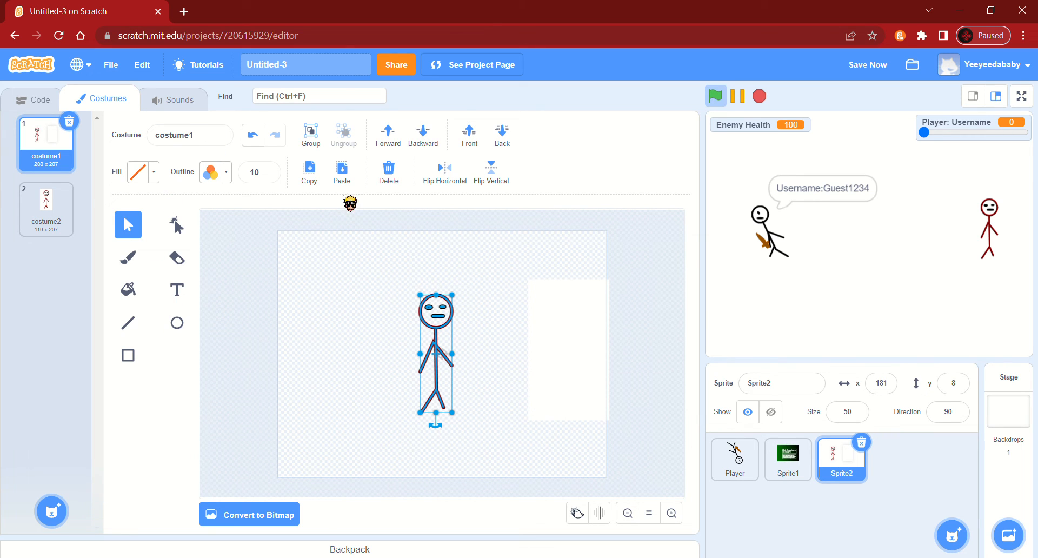
{"action": "left_click", "coordinate": [226, 175]}
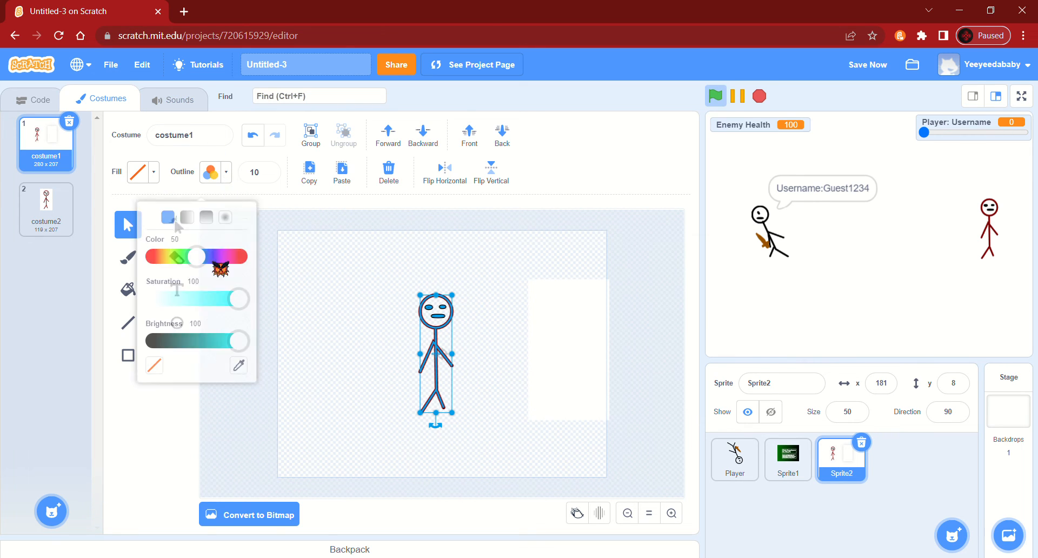
{"action": "left_click_drag", "start_coordinate": [236, 331], "coordinate": [133, 350]}
{"action": "left_click", "coordinate": [206, 462]}
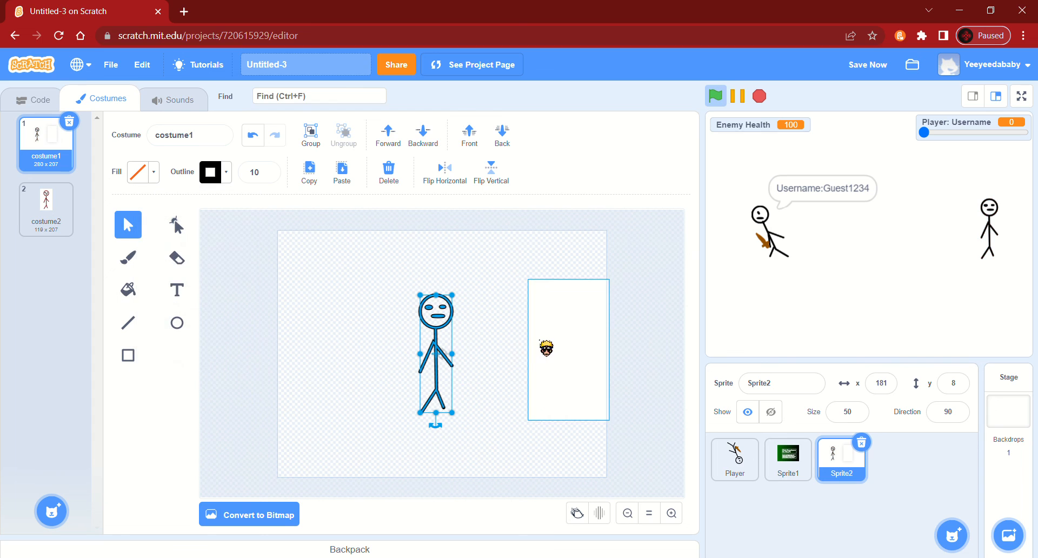
{"action": "left_click_drag", "start_coordinate": [587, 348], "coordinate": [451, 351]}
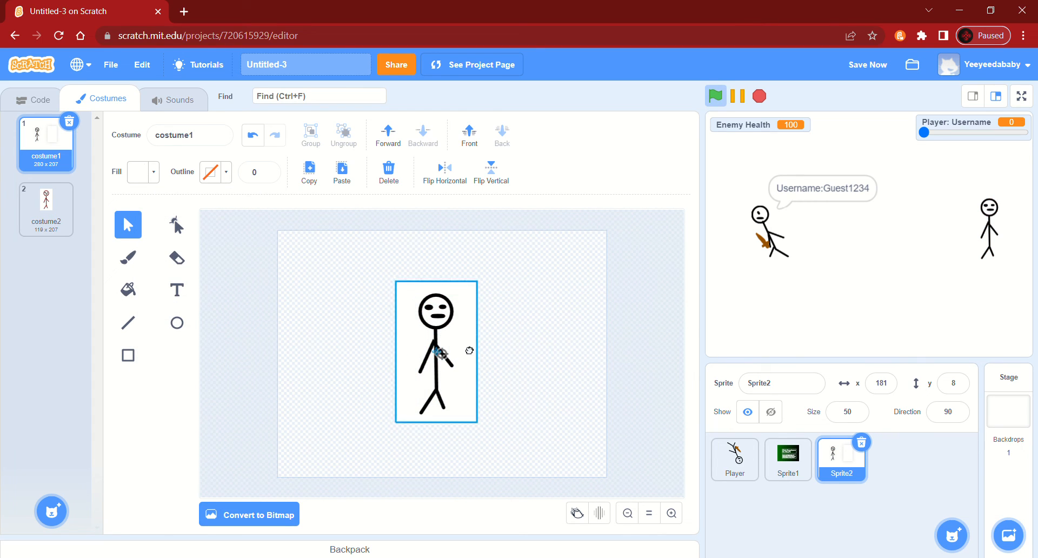
Add a hide block at the end of the green flag script and a show block under when I receive Start
{"action": "left_click", "coordinate": [36, 101]}
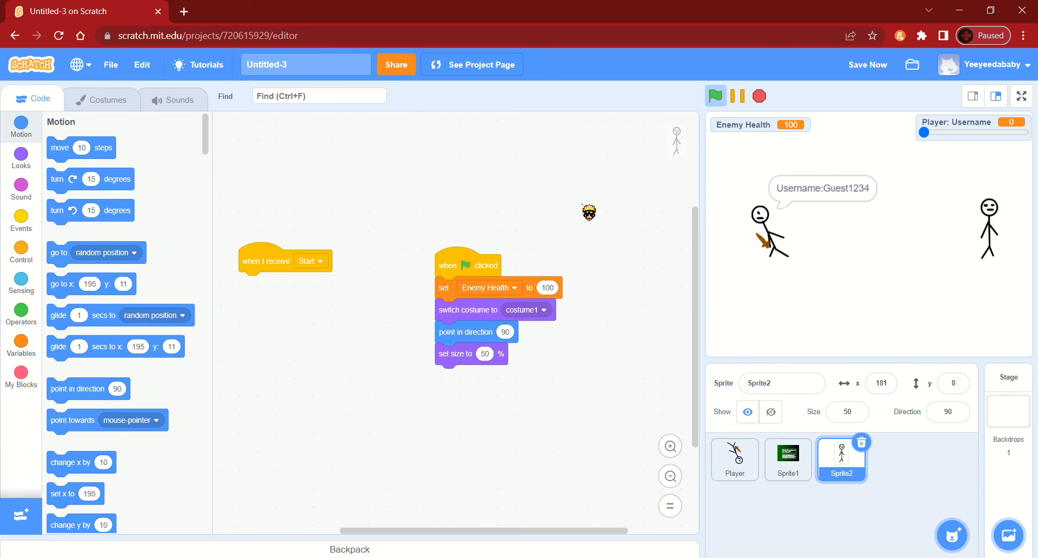
{"action": "scroll", "coordinate": [588, 212], "scroll_direction": "down", "scroll_amount": 2}
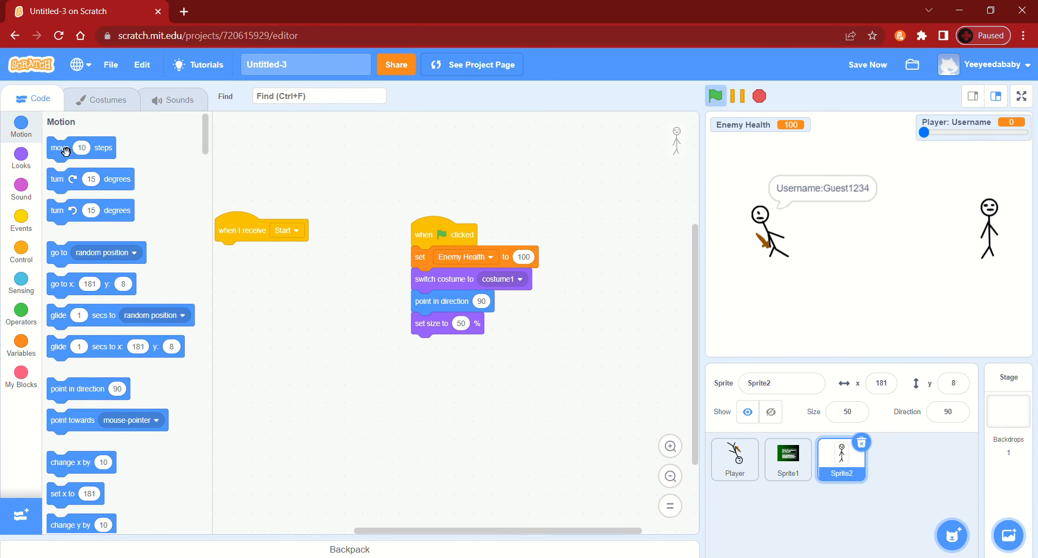
{"action": "left_click", "coordinate": [21, 156]}
{"action": "scroll", "coordinate": [128, 411], "scroll_direction": "down", "scroll_amount": 5}
{"action": "left_click_drag", "start_coordinate": [73, 411], "coordinate": [414, 374]}
{"action": "left_click_drag", "start_coordinate": [54, 385], "coordinate": [236, 255]}
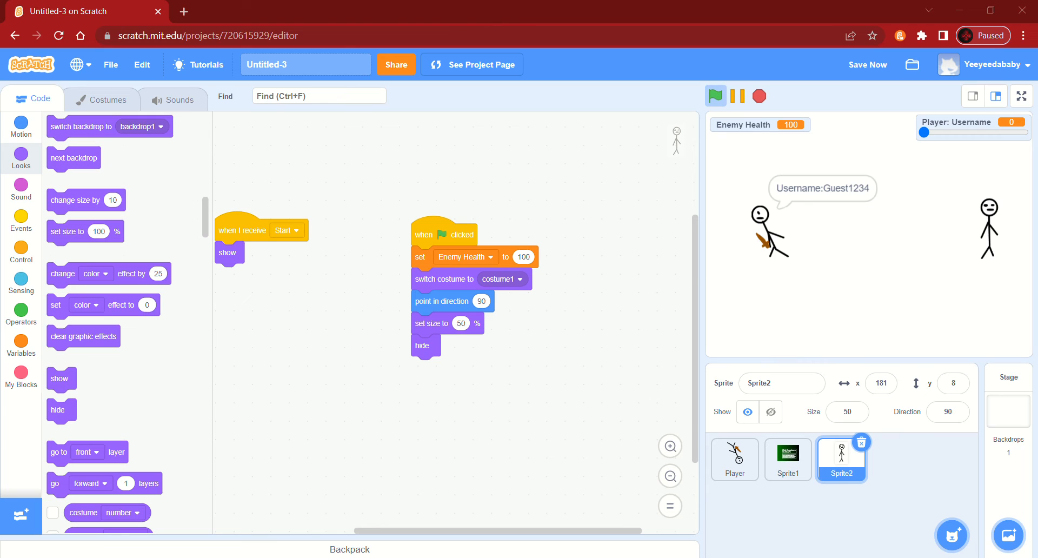
Record a short sound for the enemy sprite, trim off roughly its first half and save it
{"action": "left_click", "coordinate": [172, 99]}
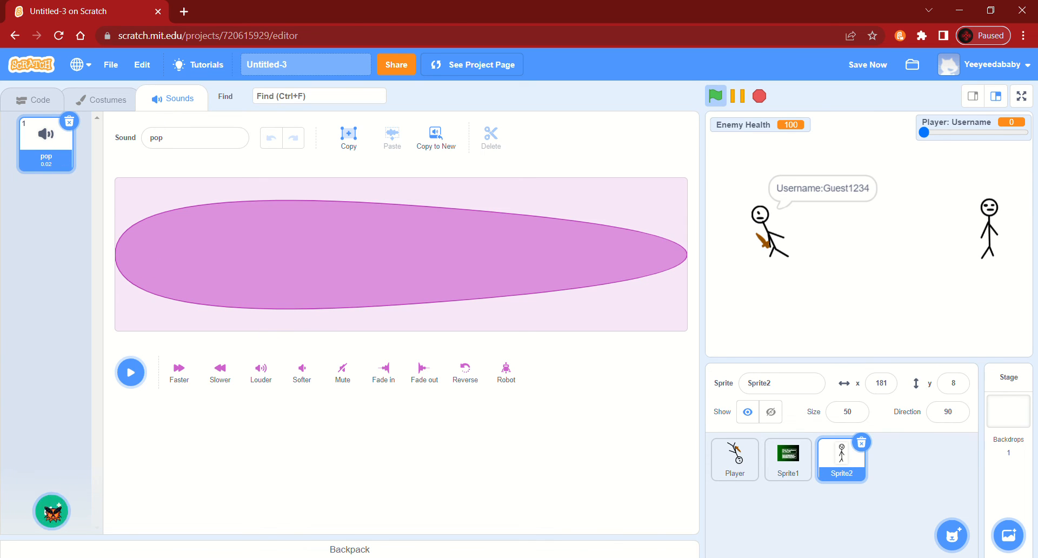
{"action": "mouse_move", "coordinate": [49, 507]}
{"action": "left_click", "coordinate": [64, 461]}
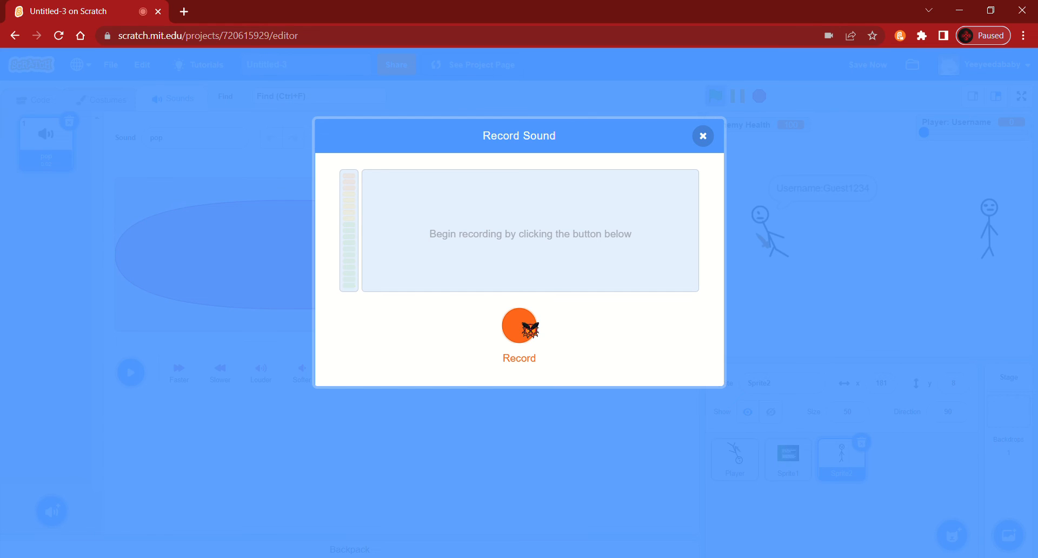
{"action": "left_click", "coordinate": [530, 328]}
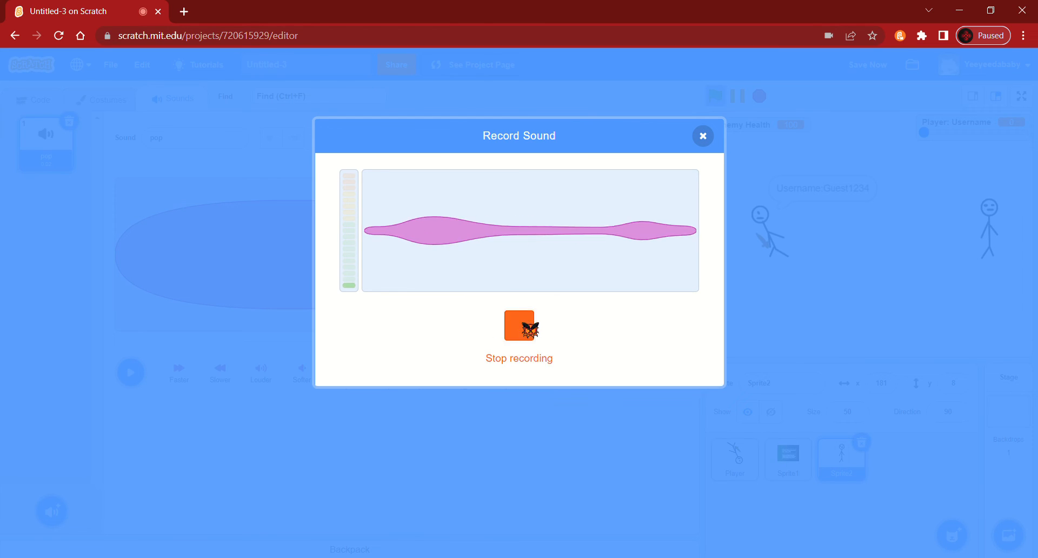
{"action": "left_click", "coordinate": [524, 327]}
{"action": "left_click_drag", "start_coordinate": [359, 303], "coordinate": [530, 308]}
{"action": "left_click", "coordinate": [523, 331]}
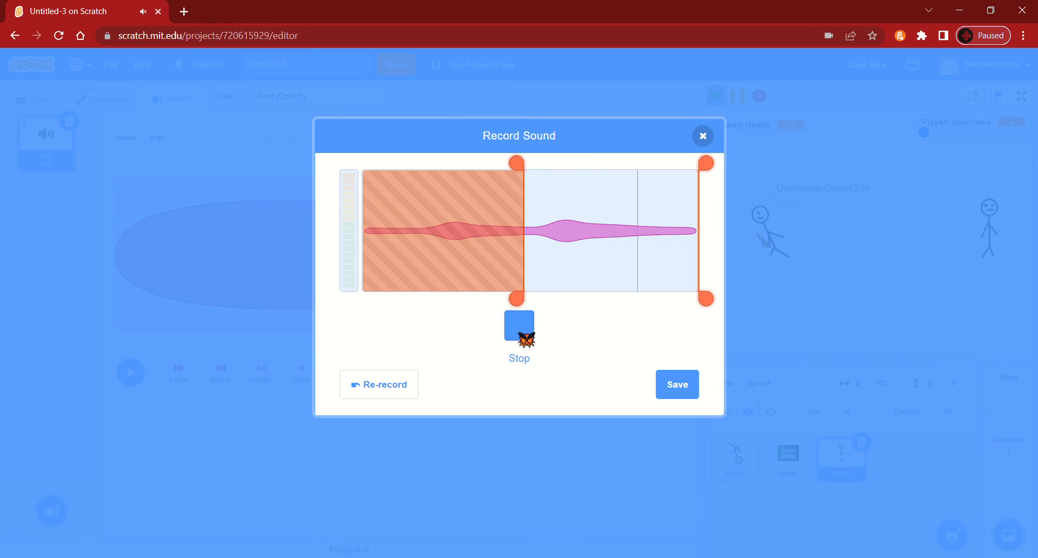
{"action": "left_click", "coordinate": [686, 395]}
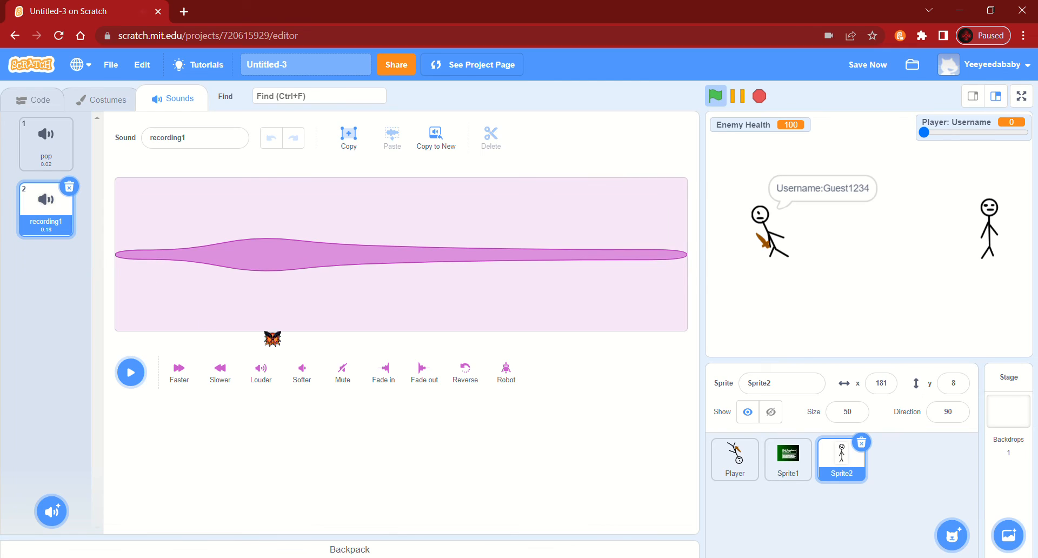
Make the recorded sound louder and rename it click
{"action": "left_click", "coordinate": [269, 379]}
{"action": "left_click", "coordinate": [268, 380]}
{"action": "left_click", "coordinate": [268, 380]}
{"action": "left_click", "coordinate": [269, 380]}
{"action": "left_click", "coordinate": [269, 380]}
{"action": "mouse_move", "coordinate": [70, 510]}
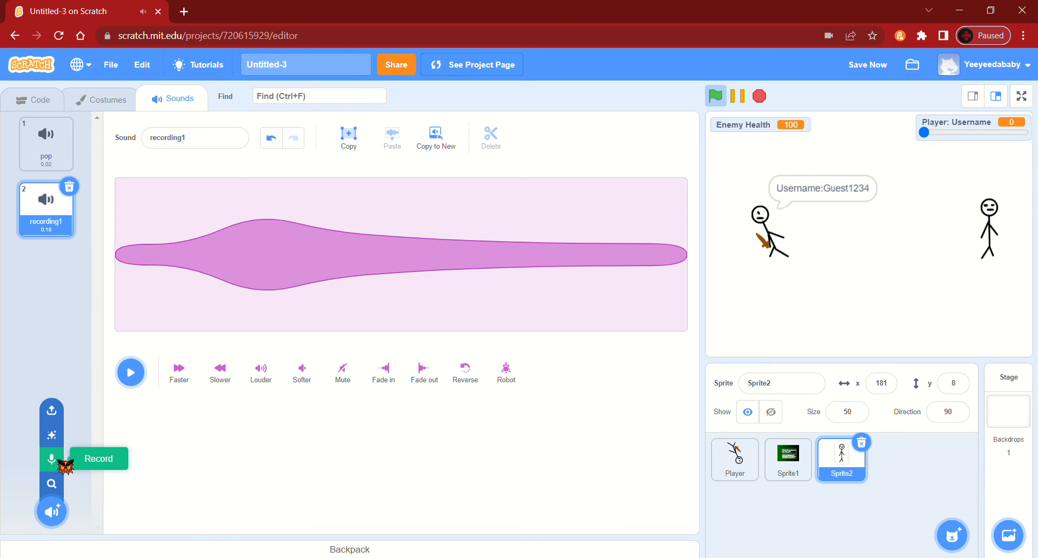
{"action": "left_click", "coordinate": [146, 142]}
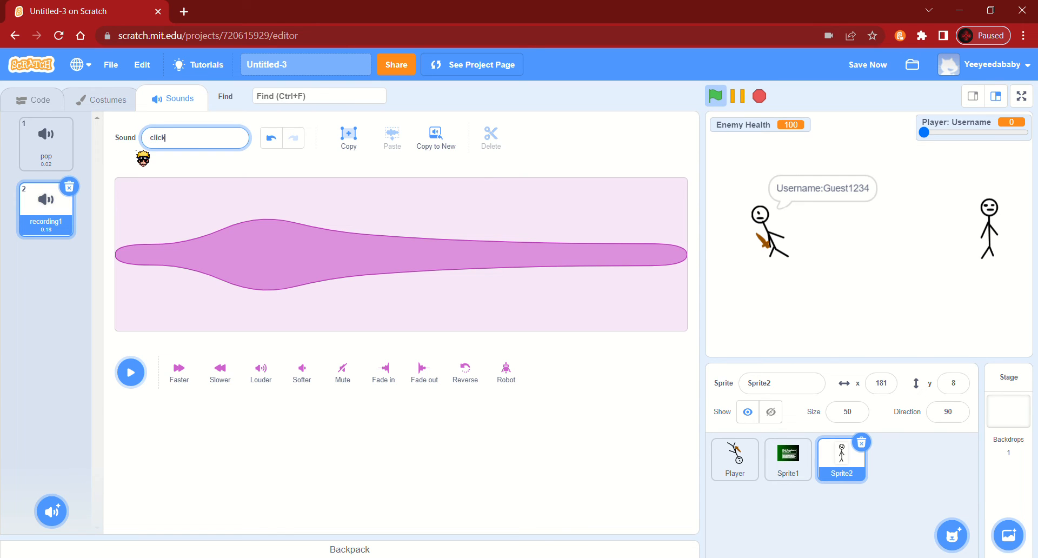
{"action": "key", "text": "Return"}
Record a second sound for the enemy, trim away everything before the final loud burst and save it
{"action": "left_click", "coordinate": [52, 460]}
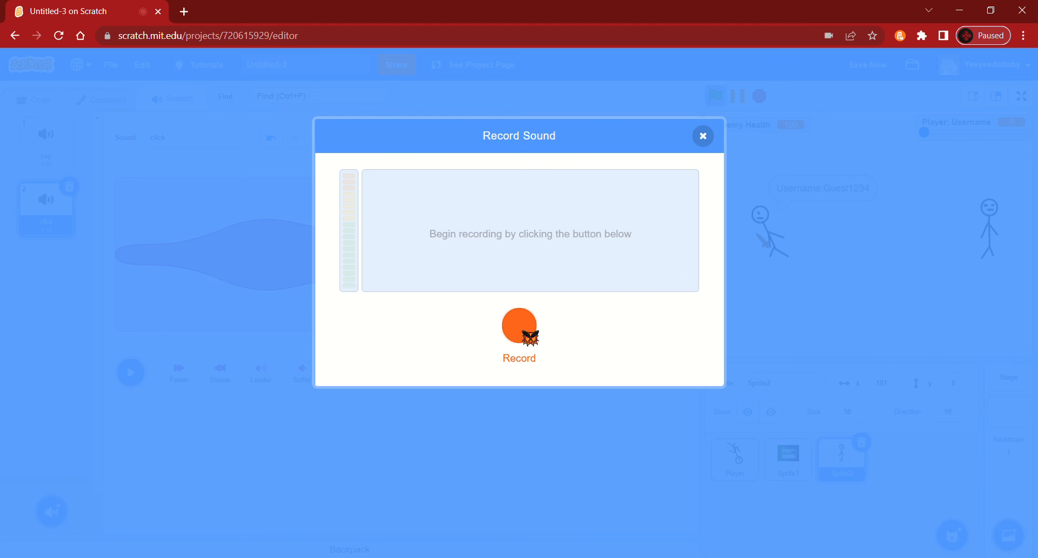
{"action": "left_click", "coordinate": [530, 337]}
{"action": "left_click", "coordinate": [528, 336]}
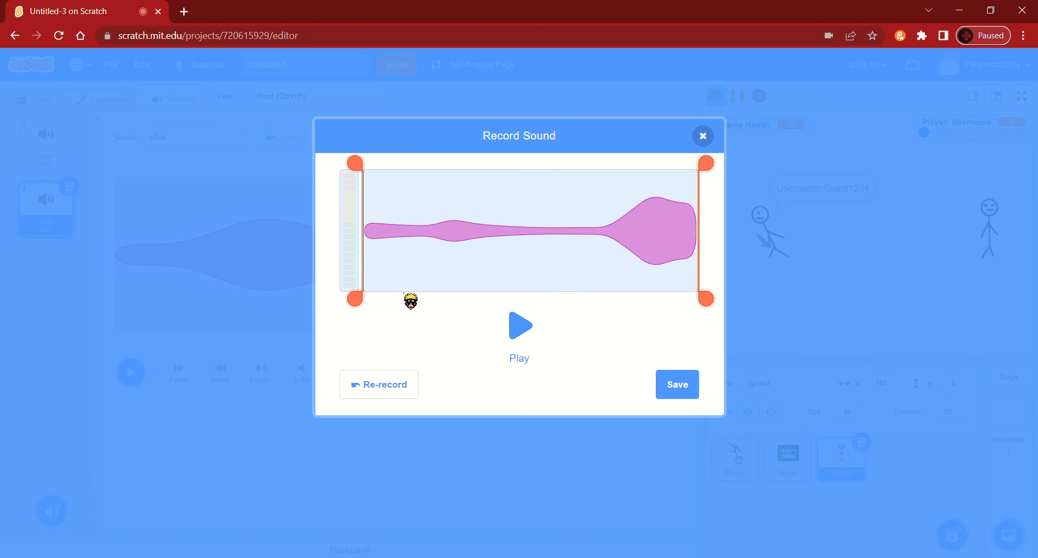
{"action": "mouse_move", "coordinate": [362, 303]}
{"action": "left_mouse_down"}
{"action": "mouse_move", "coordinate": [646, 316]}
{"action": "mouse_move", "coordinate": [586, 319]}
{"action": "left_mouse_up"}
{"action": "left_click", "coordinate": [520, 325]}
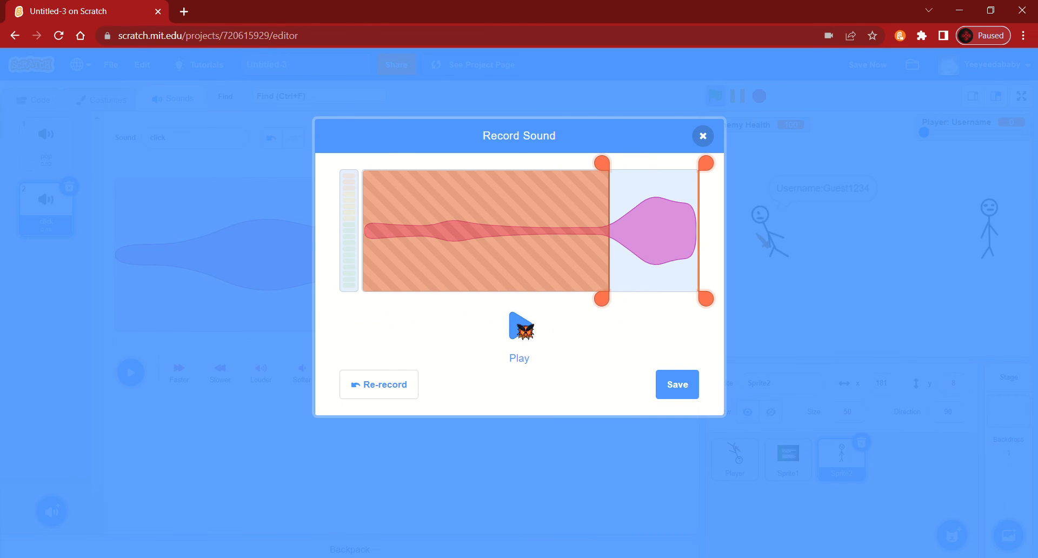
{"action": "left_click", "coordinate": [684, 394]}
Rename the second recording as dead
{"action": "left_click", "coordinate": [227, 140]}
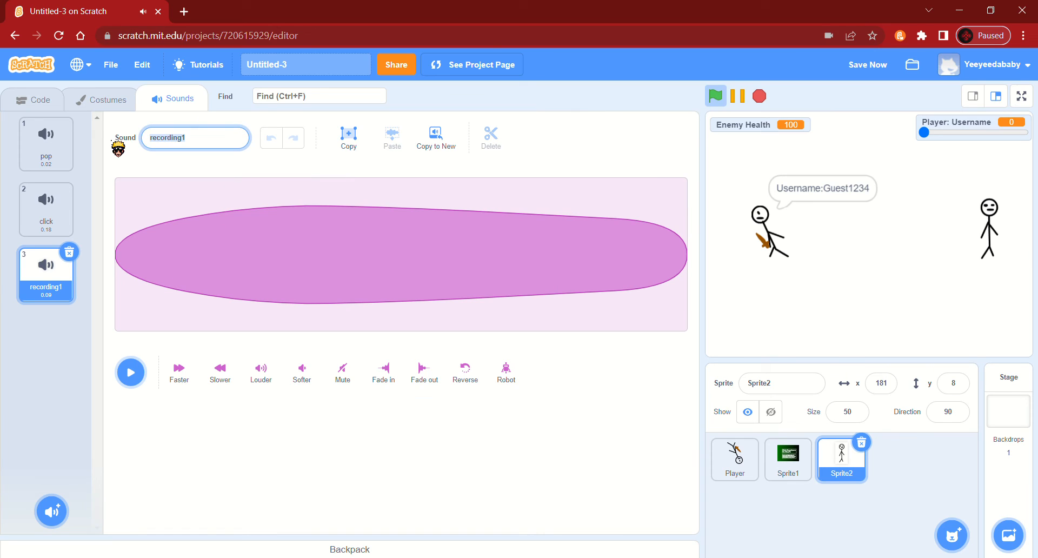
{"action": "type", "text": "dead"}
{"action": "key", "text": "Return"}
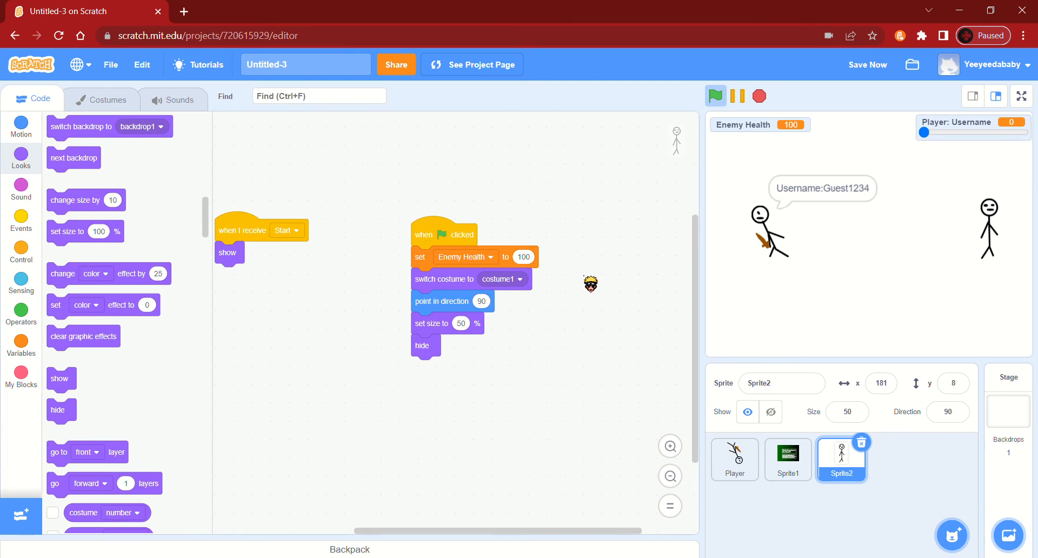
Start a script for the enemy that plays the click sound until done when this sprite is clicked
{"action": "left_click_drag", "start_coordinate": [584, 277], "coordinate": [678, 236]}
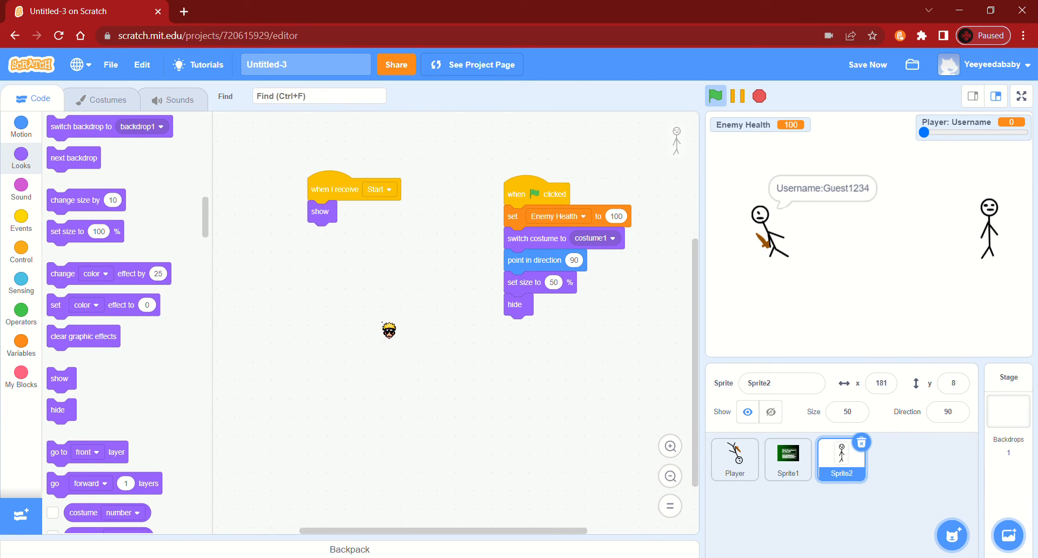
{"action": "left_click_drag", "start_coordinate": [389, 330], "coordinate": [113, 362]}
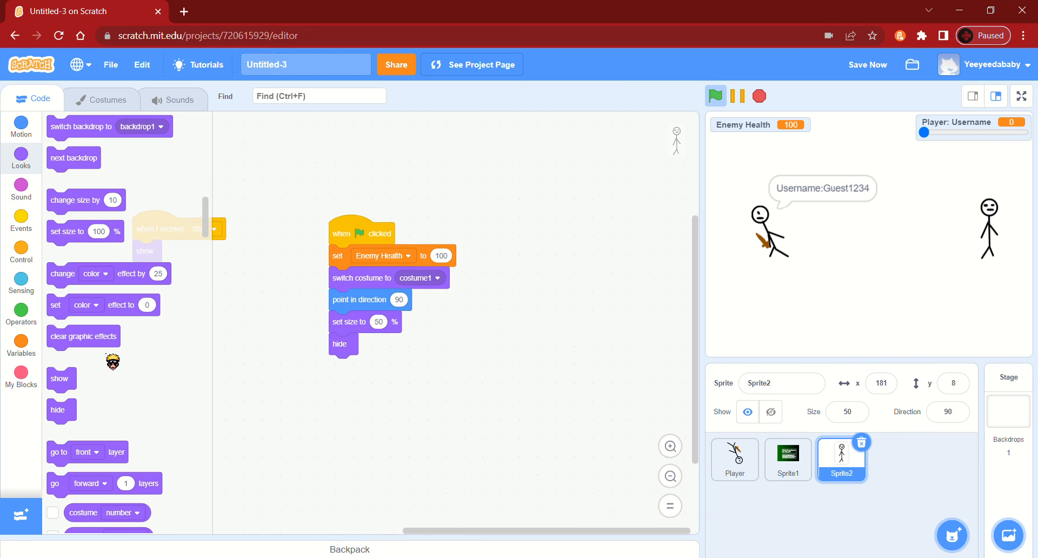
{"action": "scroll", "coordinate": [518, 402], "scroll_direction": "down", "scroll_amount": 2}
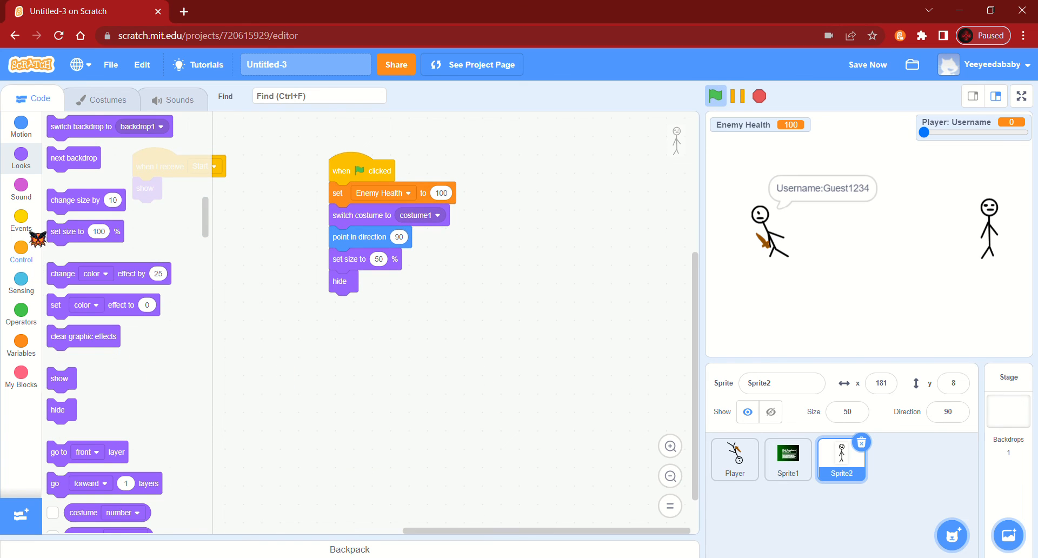
{"action": "left_click", "coordinate": [26, 226]}
{"action": "scroll", "coordinate": [167, 295], "scroll_direction": "down", "scroll_amount": 3}
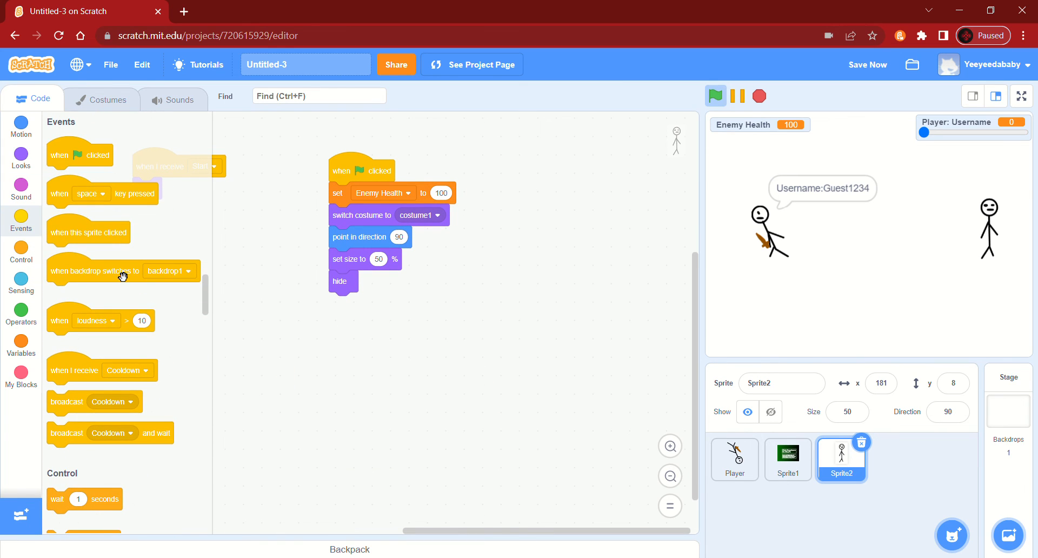
{"action": "left_click_drag", "start_coordinate": [116, 236], "coordinate": [539, 415]}
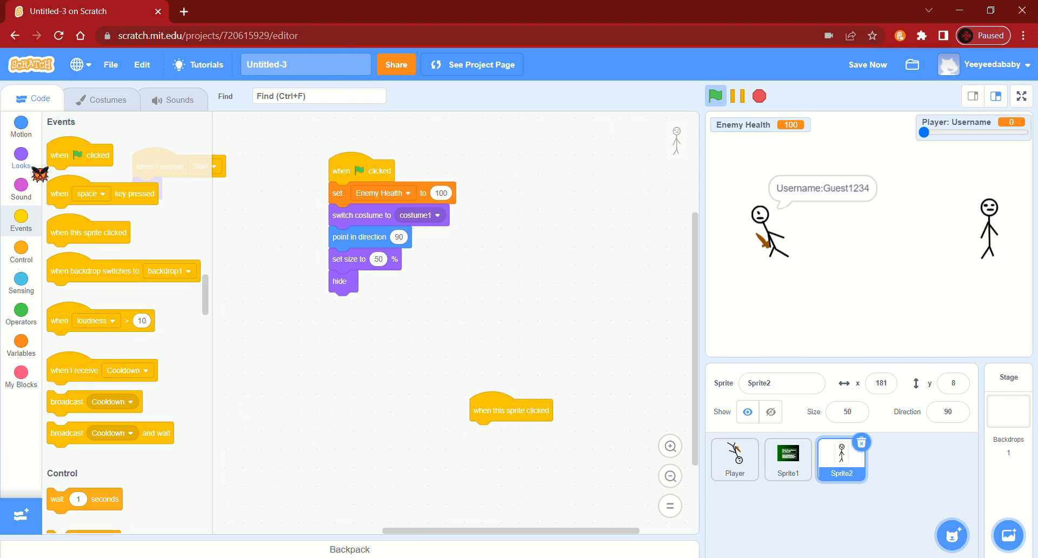
{"action": "left_click", "coordinate": [34, 190]}
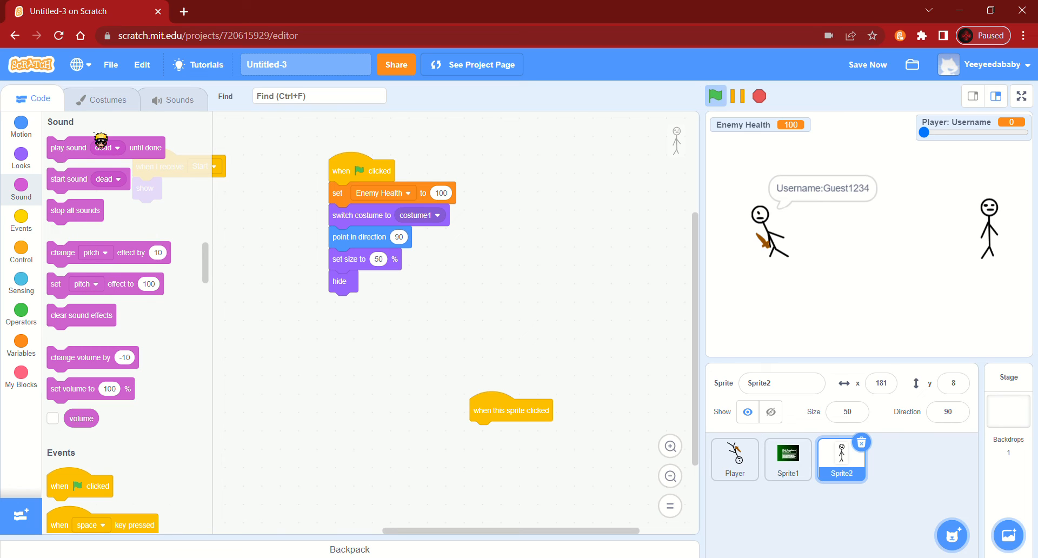
{"action": "left_click_drag", "start_coordinate": [73, 150], "coordinate": [489, 443]}
{"action": "left_click", "coordinate": [530, 432]}
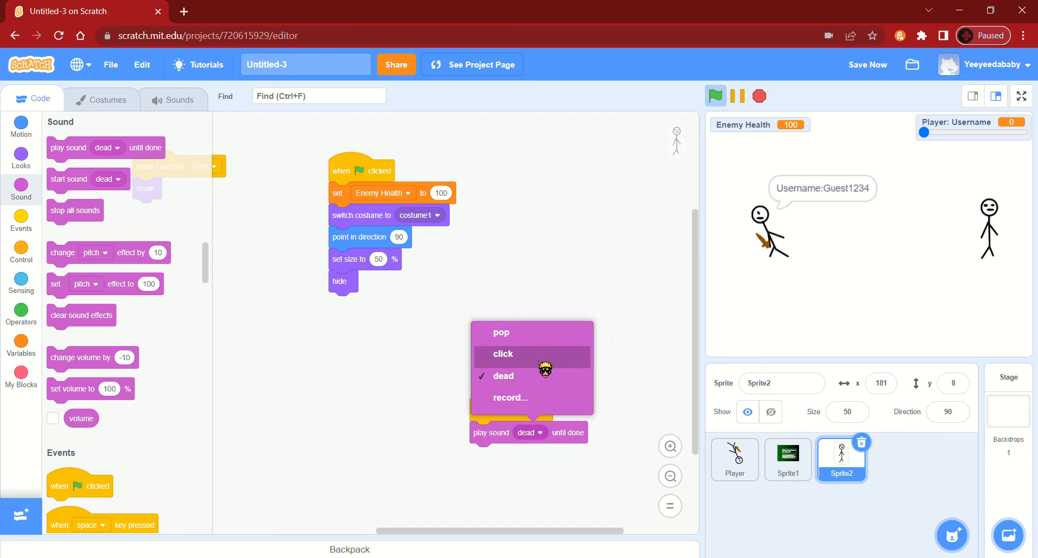
{"action": "left_click", "coordinate": [503, 354]}
{"action": "left_click_drag", "start_coordinate": [511, 416], "coordinate": [530, 305]}
Extend the enemy's click script to change Enemy Health by -20 and switch the costume to costume2
{"action": "left_click", "coordinate": [21, 346]}
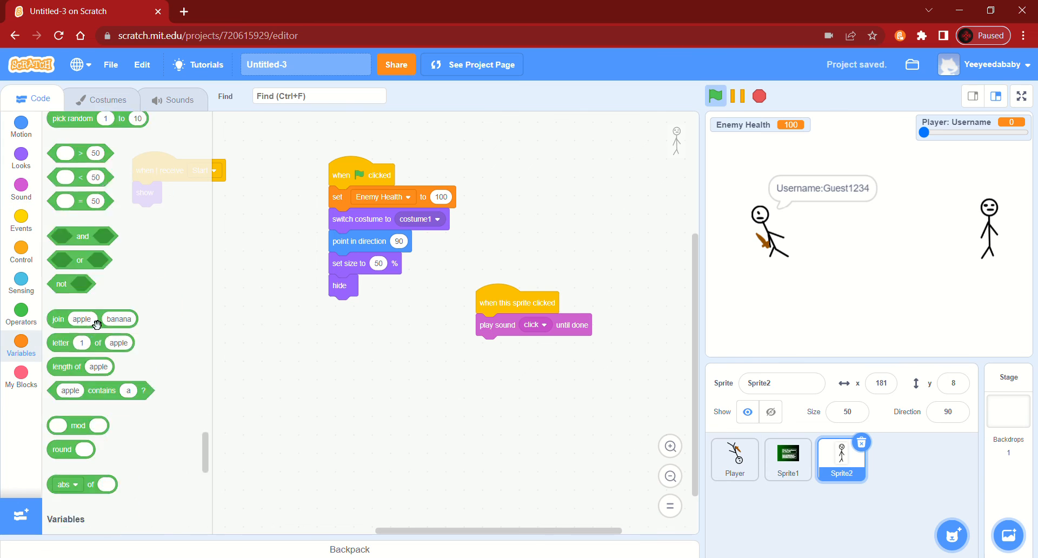
{"action": "mouse_move", "coordinate": [63, 253]}
{"action": "left_mouse_down"}
{"action": "mouse_move", "coordinate": [537, 395]}
{"action": "mouse_move", "coordinate": [585, 360]}
{"action": "left_mouse_up"}
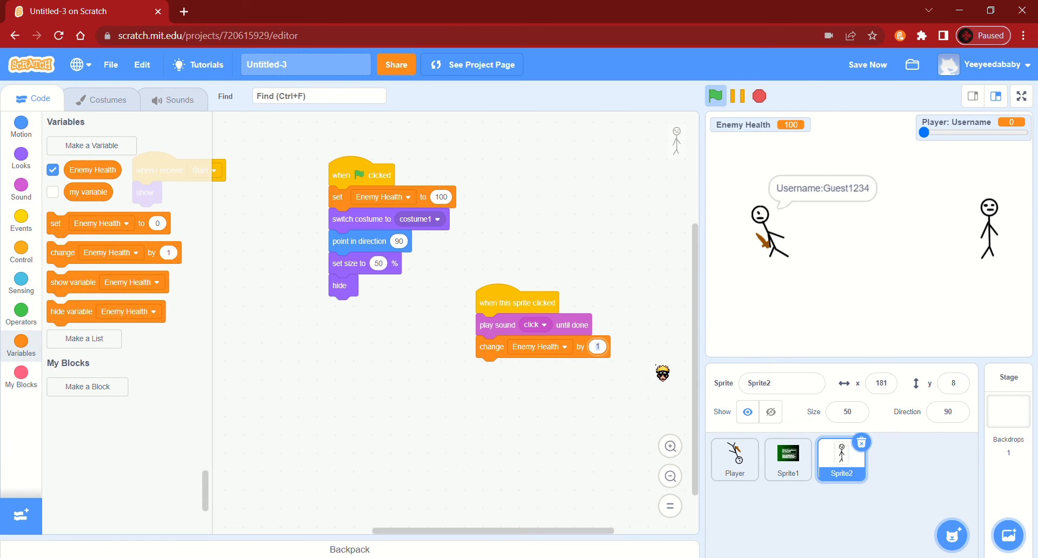
{"action": "left_click", "coordinate": [540, 484]}
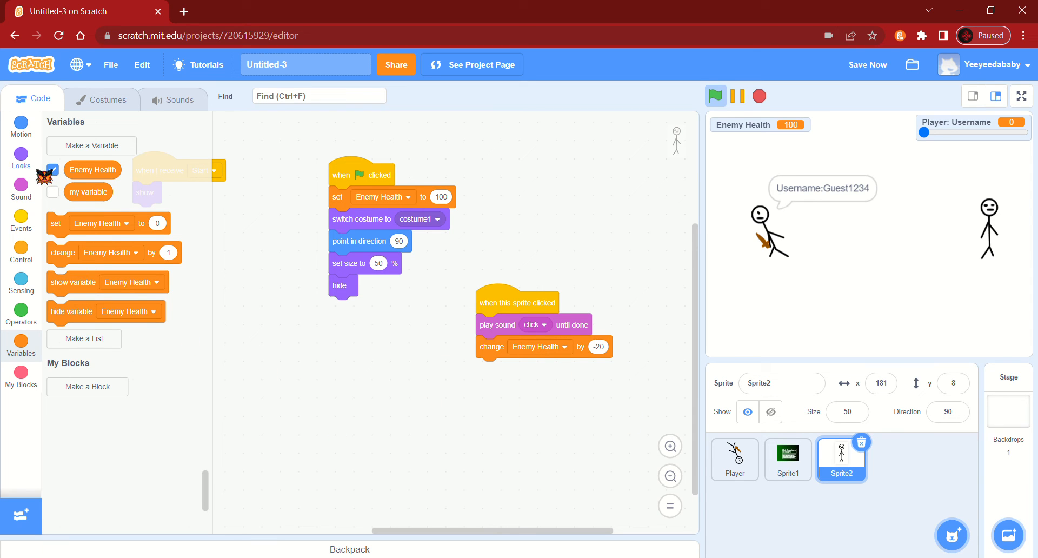
{"action": "left_click", "coordinate": [21, 157]}
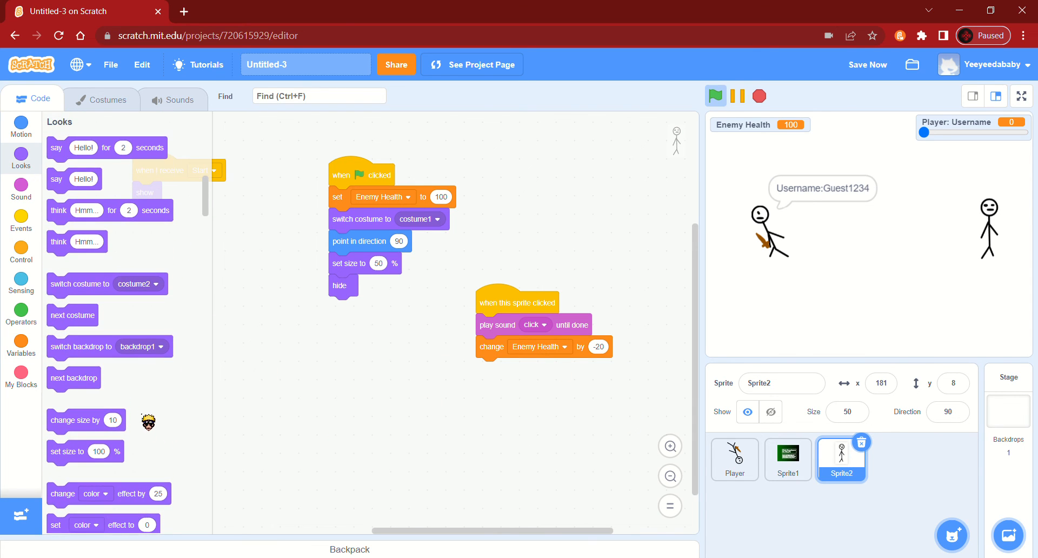
{"action": "mouse_move", "coordinate": [84, 287]}
{"action": "left_mouse_down"}
{"action": "mouse_move", "coordinate": [524, 416]}
{"action": "mouse_move", "coordinate": [536, 382]}
{"action": "left_mouse_up"}
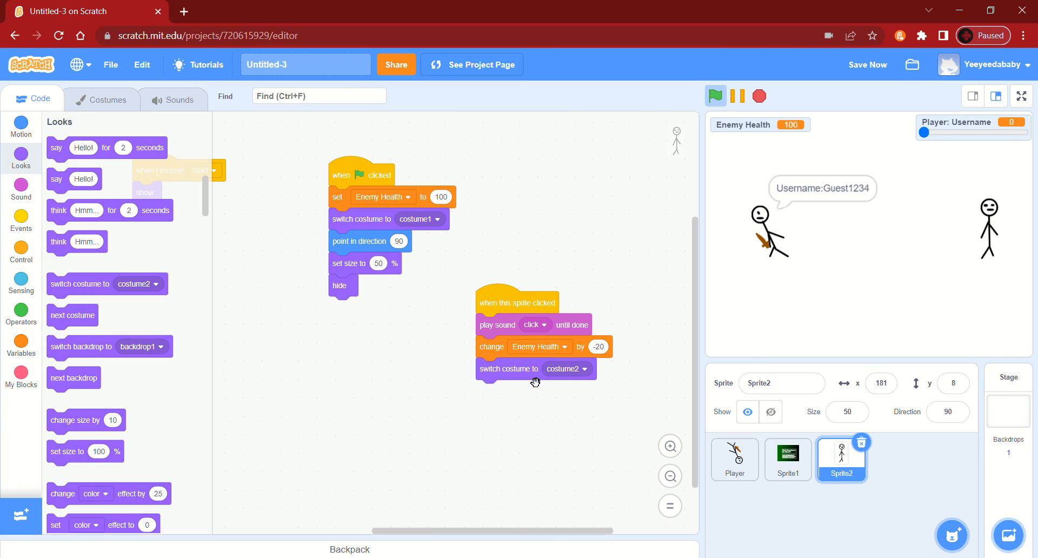
Add a wait of 0.1 seconds after the switch to costume2 in the click script
{"action": "left_click", "coordinate": [21, 251]}
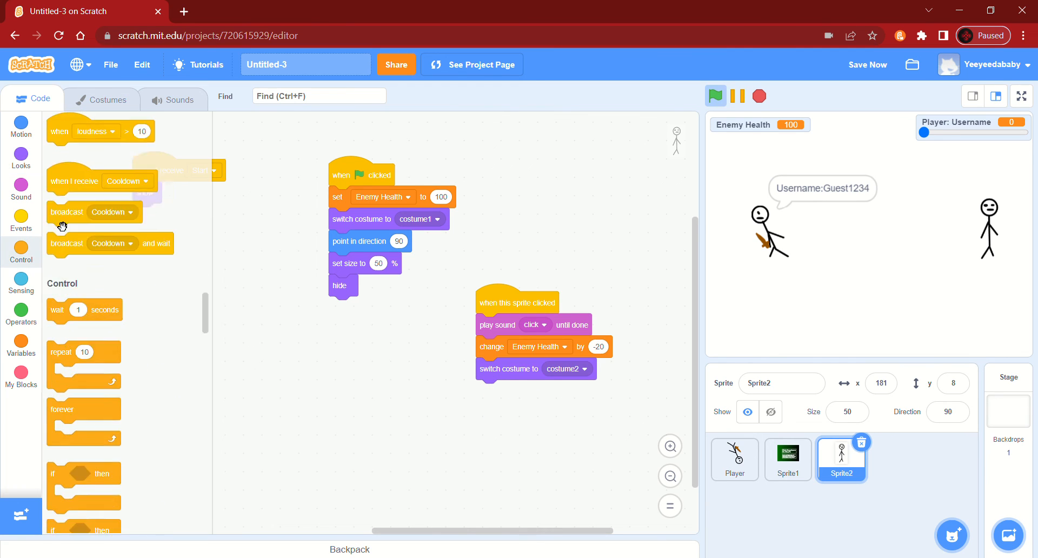
{"action": "left_click_drag", "start_coordinate": [88, 146], "coordinate": [544, 409]}
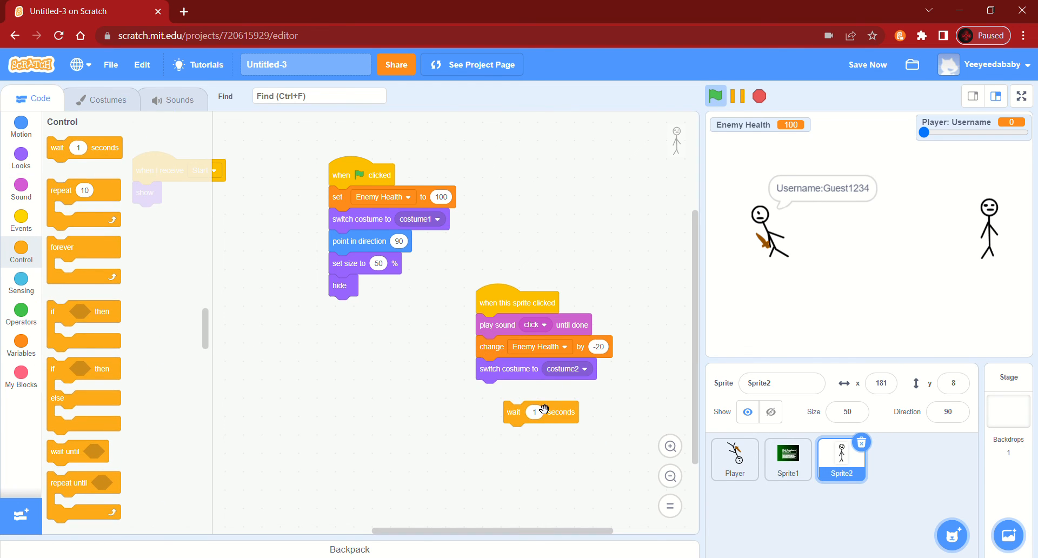
{"action": "type", "text": "0.1"}
{"action": "left_click", "coordinate": [613, 441]}
{"action": "left_click_drag", "start_coordinate": [568, 415], "coordinate": [535, 393]}
Duplicate the costume switch below the wait, set the copy to costume1 and remove any extra wait block
{"action": "right_click", "coordinate": [506, 383]}
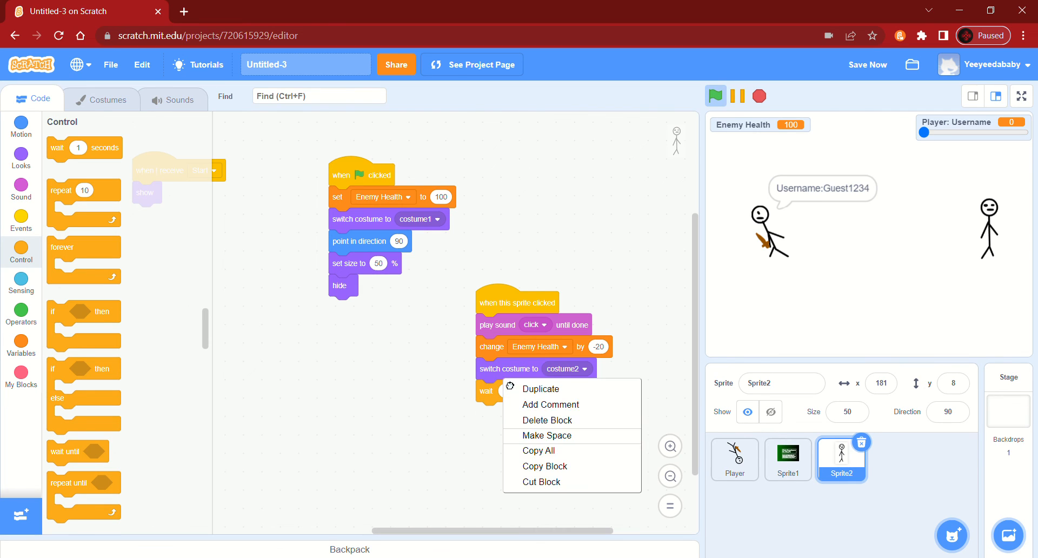
{"action": "left_click", "coordinate": [540, 389]}
{"action": "left_click", "coordinate": [508, 420]}
{"action": "left_click", "coordinate": [584, 414]}
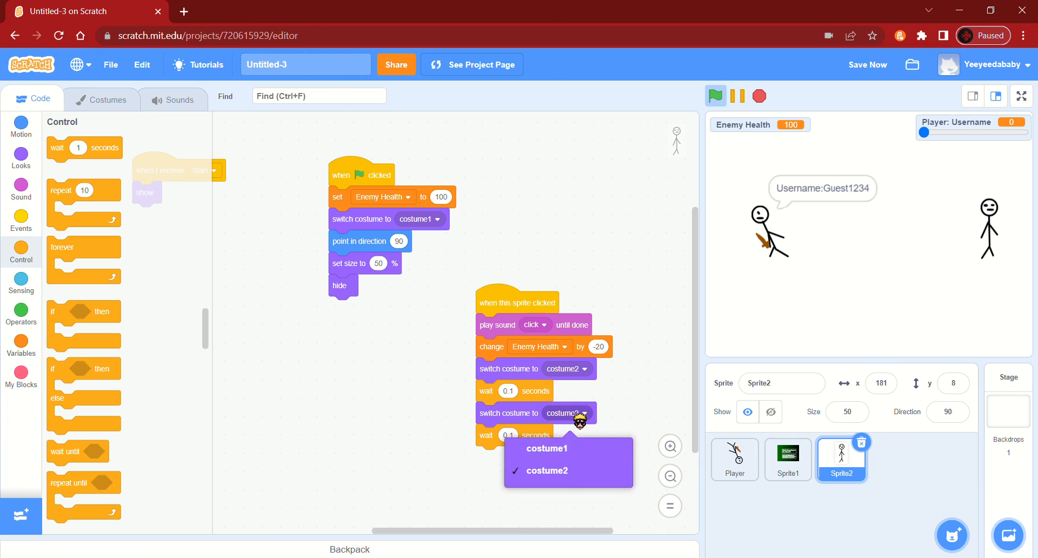
{"action": "left_click", "coordinate": [547, 448]}
{"action": "left_click_drag", "start_coordinate": [489, 438], "coordinate": [181, 452]}
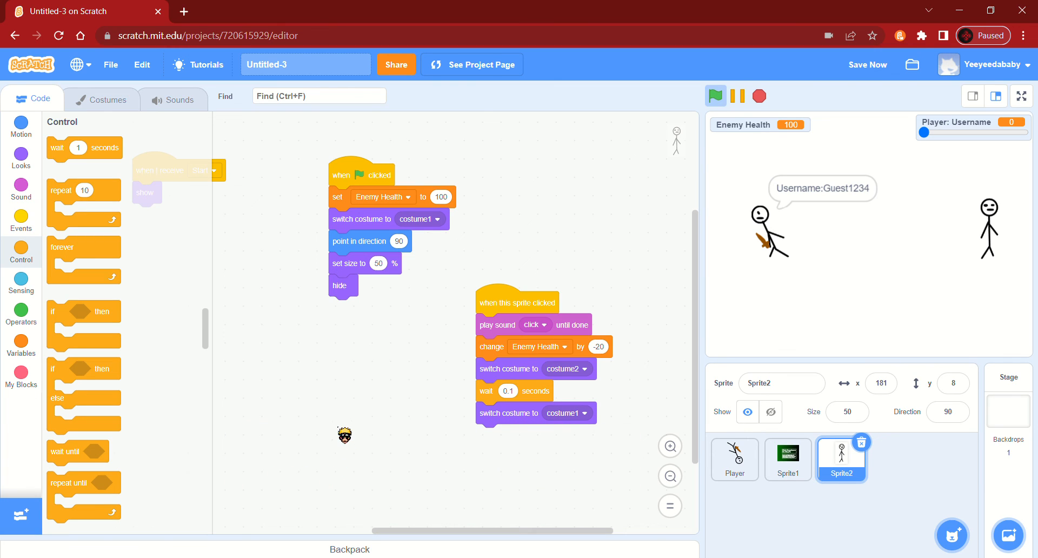
Add a change x by 10 block to the end of the enemy's click script
{"action": "left_click", "coordinate": [25, 135]}
{"action": "scroll", "coordinate": [176, 406], "scroll_direction": "down", "scroll_amount": 3}
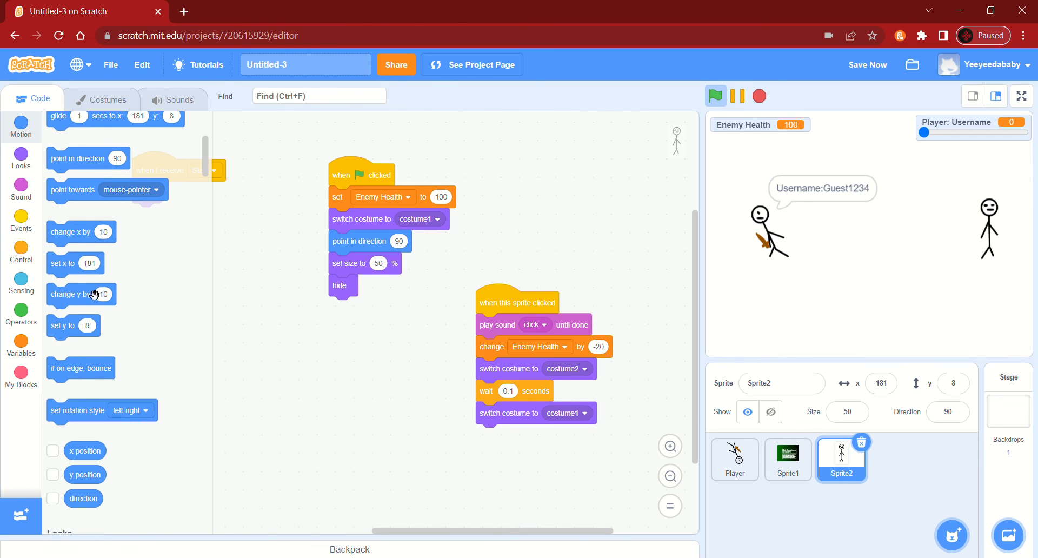
{"action": "left_click_drag", "start_coordinate": [81, 232], "coordinate": [527, 451]}
Add an if-then block with the condition Enemy Health = 0 at the end of the click script
{"action": "scroll", "coordinate": [462, 473], "scroll_direction": "down", "scroll_amount": 2}
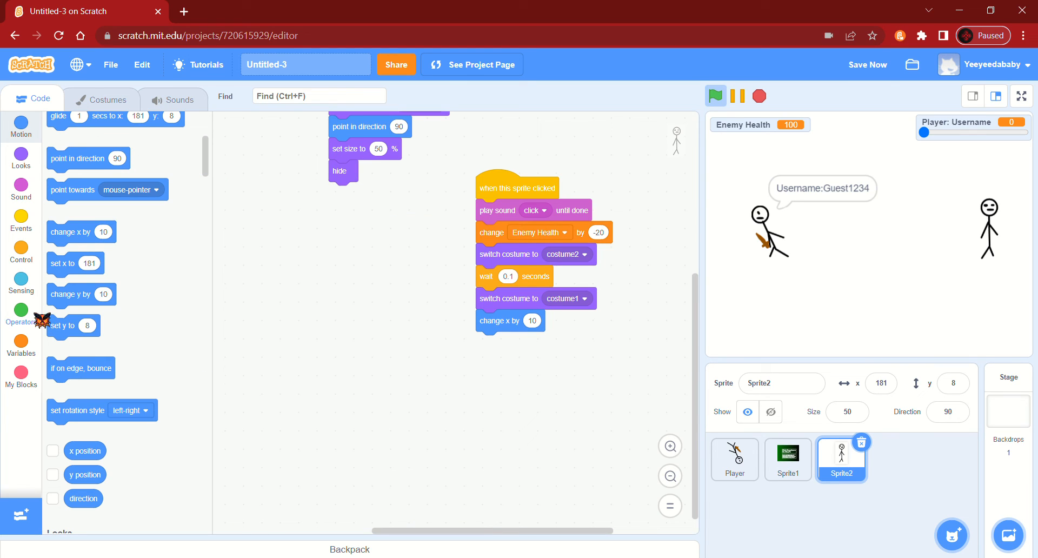
{"action": "left_click", "coordinate": [33, 259]}
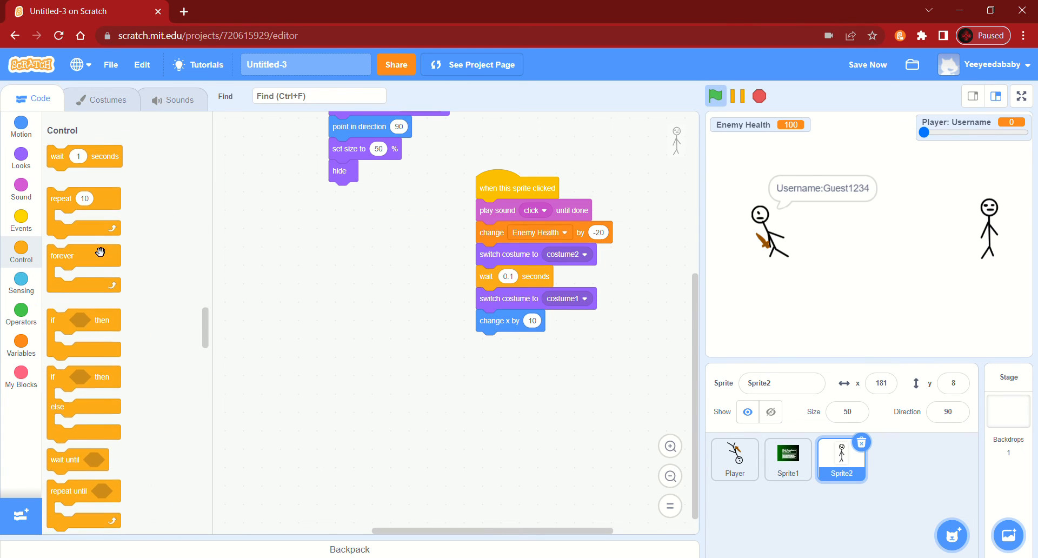
{"action": "left_click_drag", "start_coordinate": [69, 319], "coordinate": [515, 348]}
{"action": "left_click", "coordinate": [28, 311]}
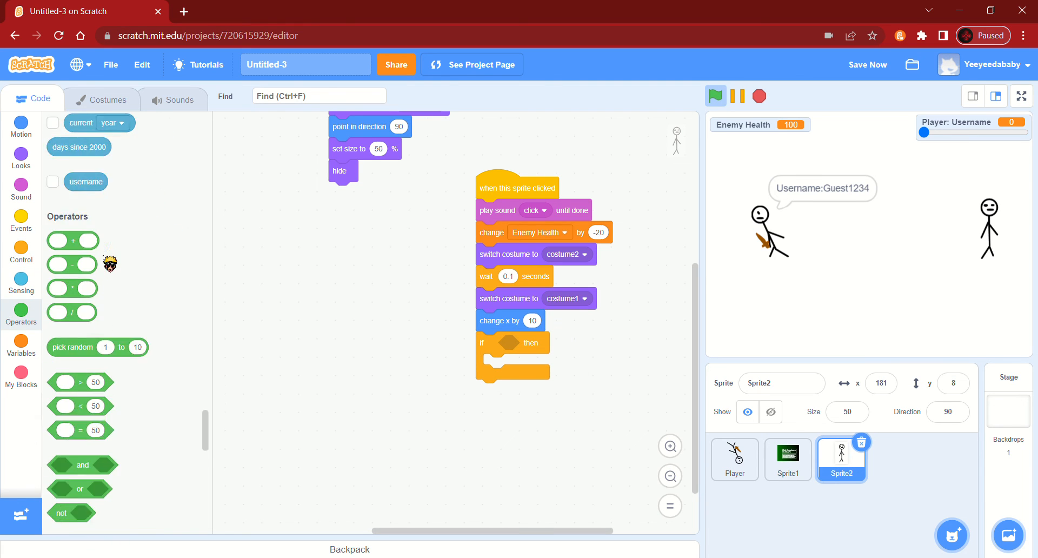
{"action": "left_click_drag", "start_coordinate": [86, 341], "coordinate": [341, 348]}
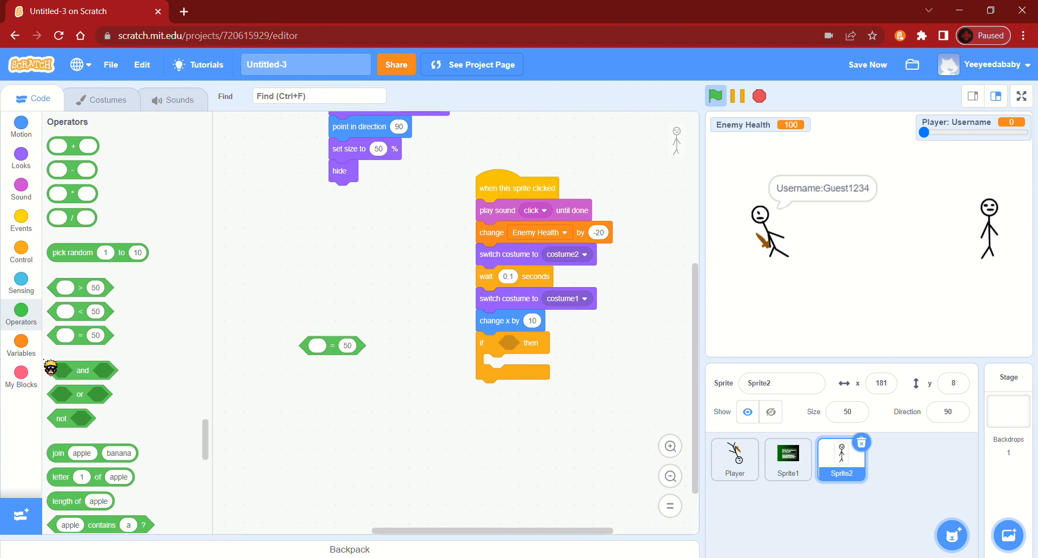
{"action": "left_click", "coordinate": [22, 346]}
{"action": "mouse_move", "coordinate": [89, 171]}
{"action": "left_mouse_down"}
{"action": "mouse_move", "coordinate": [197, 270]}
{"action": "mouse_move", "coordinate": [327, 347]}
{"action": "left_mouse_up"}
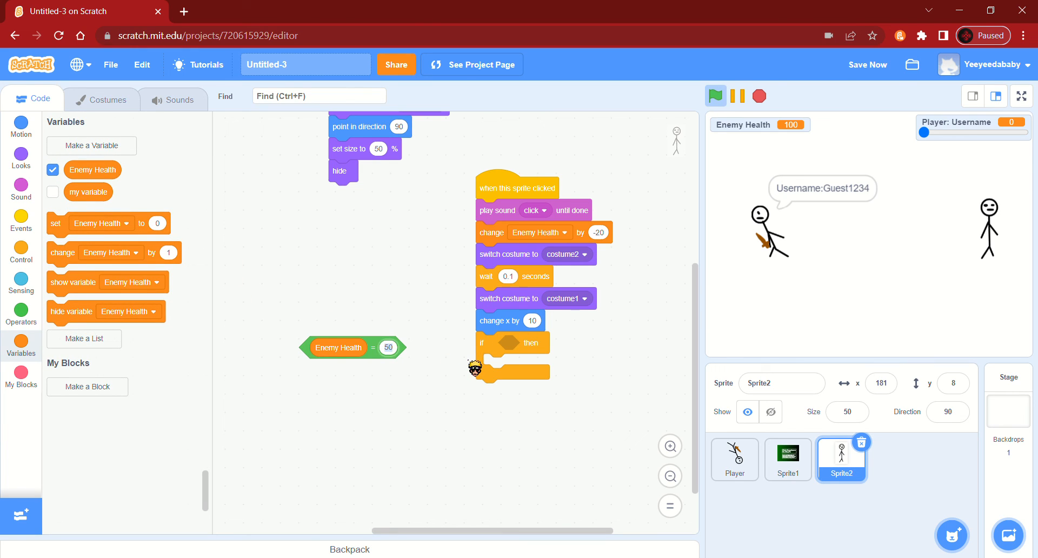
{"action": "mouse_move", "coordinate": [378, 356]}
{"action": "left_mouse_down"}
{"action": "mouse_move", "coordinate": [525, 379]}
{"action": "mouse_move", "coordinate": [578, 353]}
{"action": "left_mouse_up"}
Inside the Enemy Health condition, hide the sprite and play the dead sound until done
{"action": "left_click", "coordinate": [21, 157]}
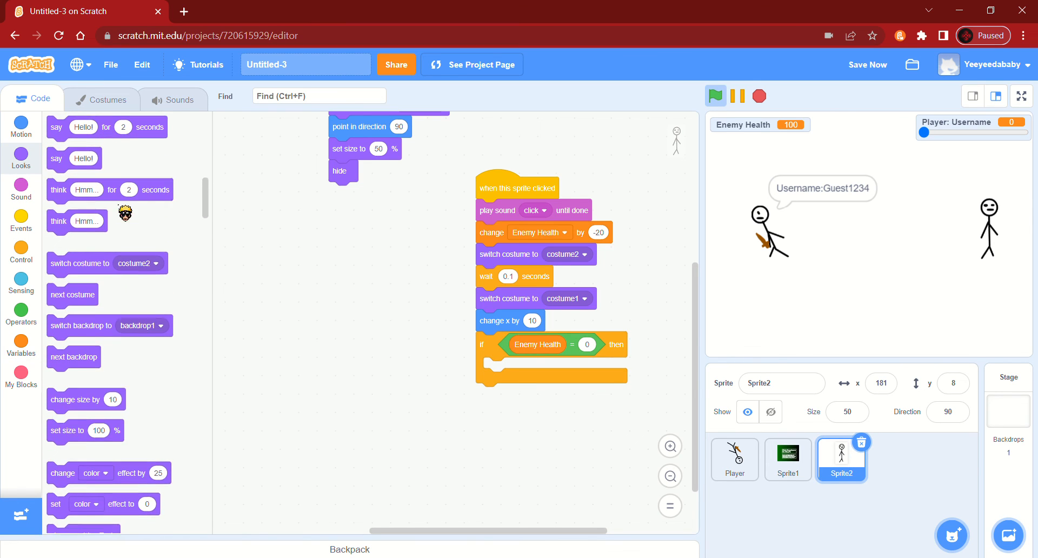
{"action": "scroll", "coordinate": [117, 388], "scroll_direction": "down", "scroll_amount": 2}
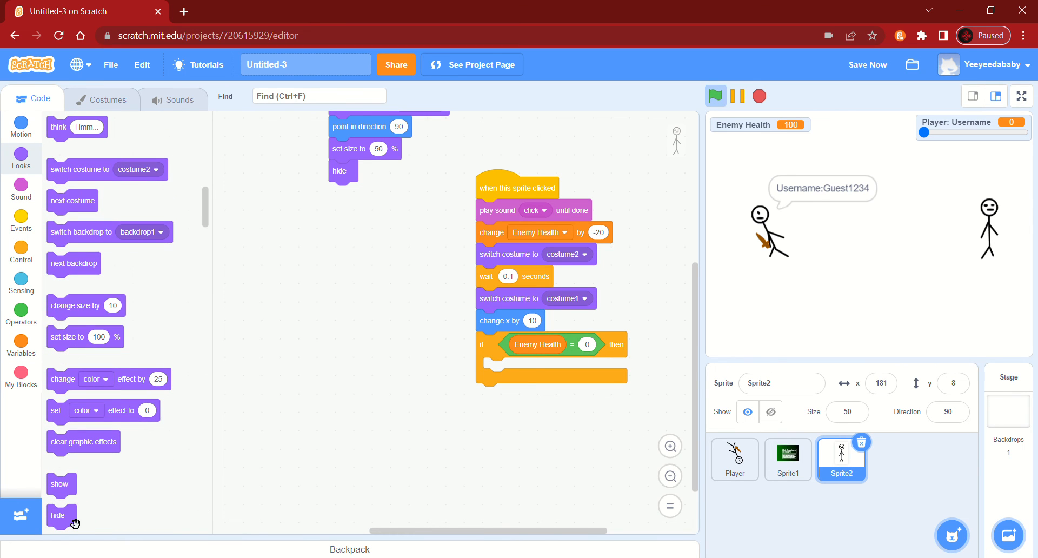
{"action": "left_click_drag", "start_coordinate": [75, 523], "coordinate": [530, 373]}
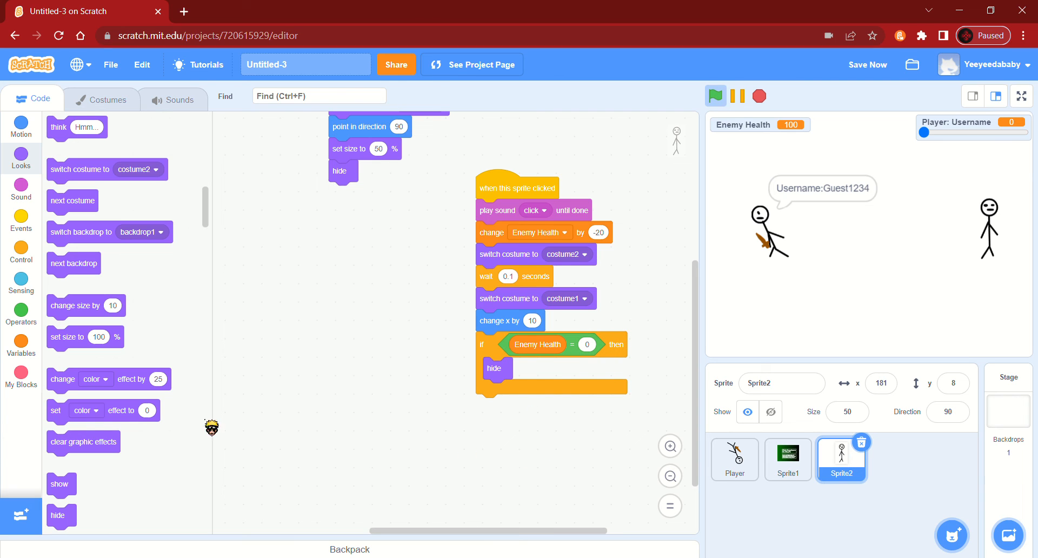
{"action": "left_click", "coordinate": [21, 187]}
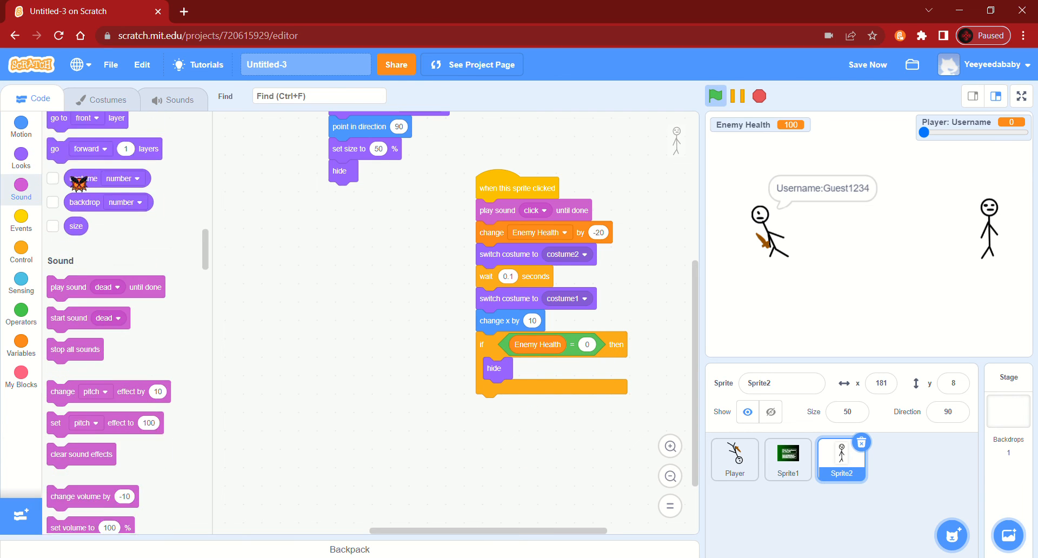
{"action": "left_click_drag", "start_coordinate": [69, 153], "coordinate": [506, 392]}
Broadcast a new message named DEAD after the dead sound inside the condition
{"action": "left_click", "coordinate": [33, 222]}
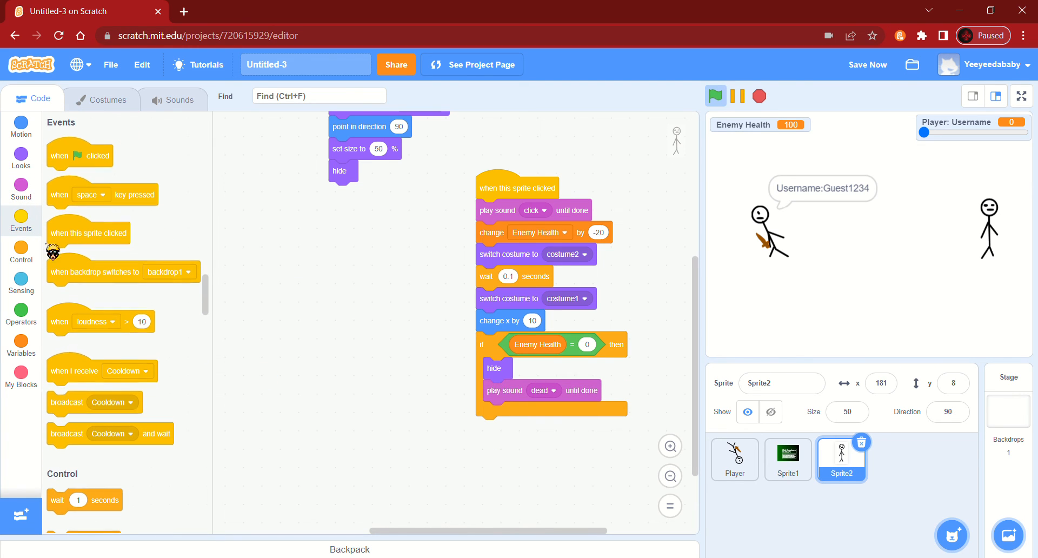
{"action": "left_click_drag", "start_coordinate": [143, 416], "coordinate": [524, 420]}
{"action": "left_click", "coordinate": [566, 414]}
{"action": "left_click", "coordinate": [577, 448]}
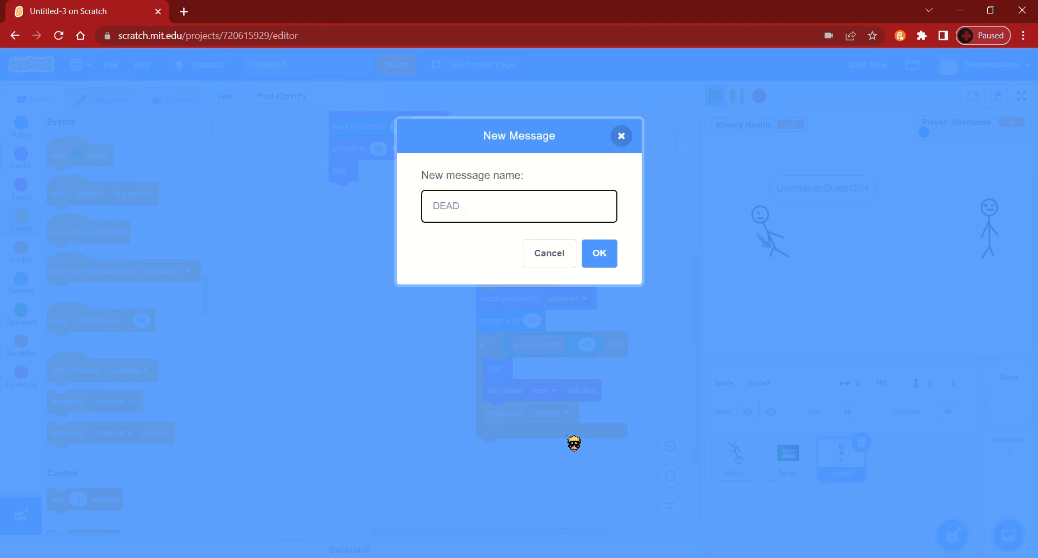
{"action": "type", "text": "DEAD"}
{"action": "key", "text": "Return"}
Create two blank painted sprites and select the first of them, Sprite3, for editing
{"action": "mouse_move", "coordinate": [951, 534]}
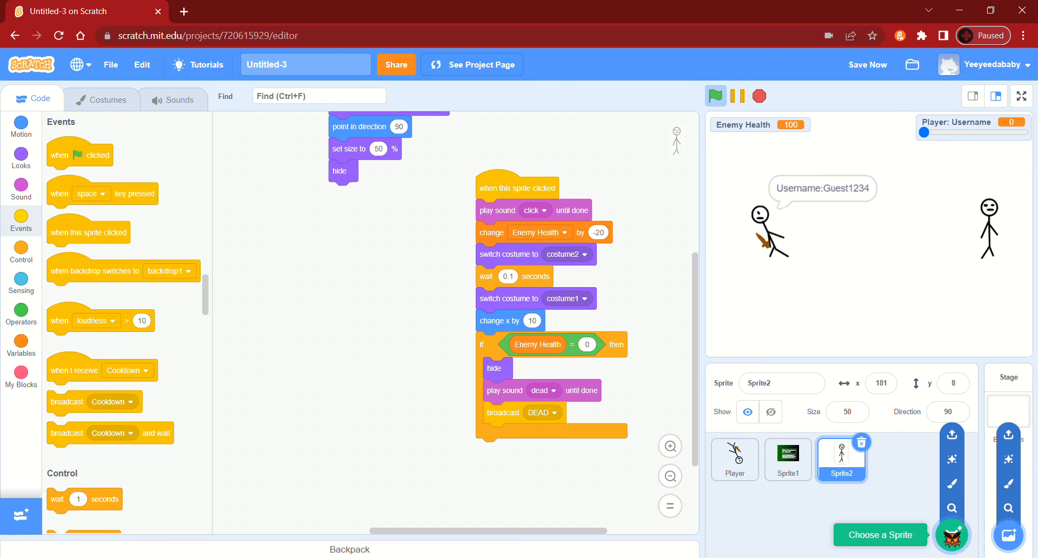
{"action": "left_click", "coordinate": [953, 485]}
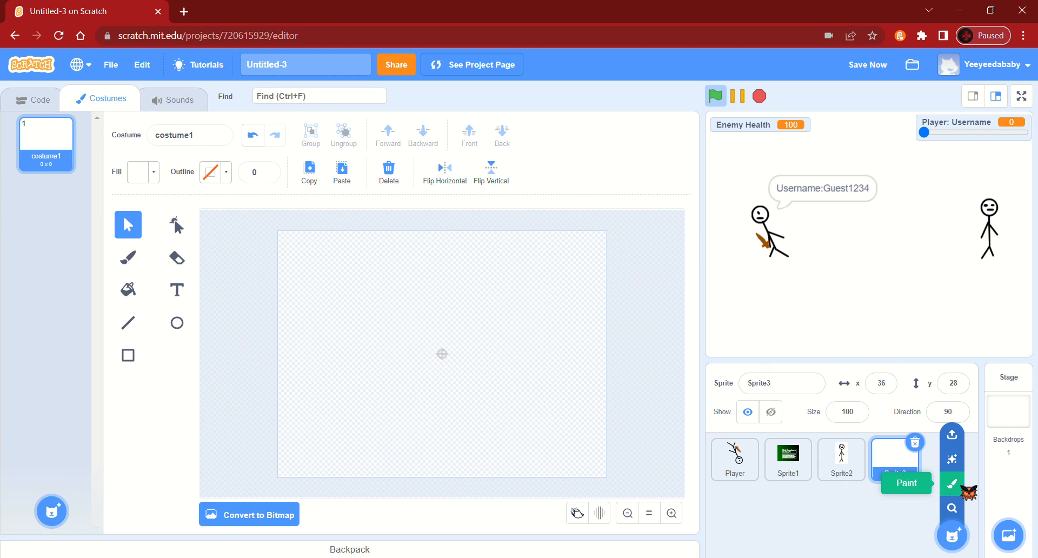
{"action": "left_click", "coordinate": [962, 486]}
{"action": "left_click", "coordinate": [898, 463]}
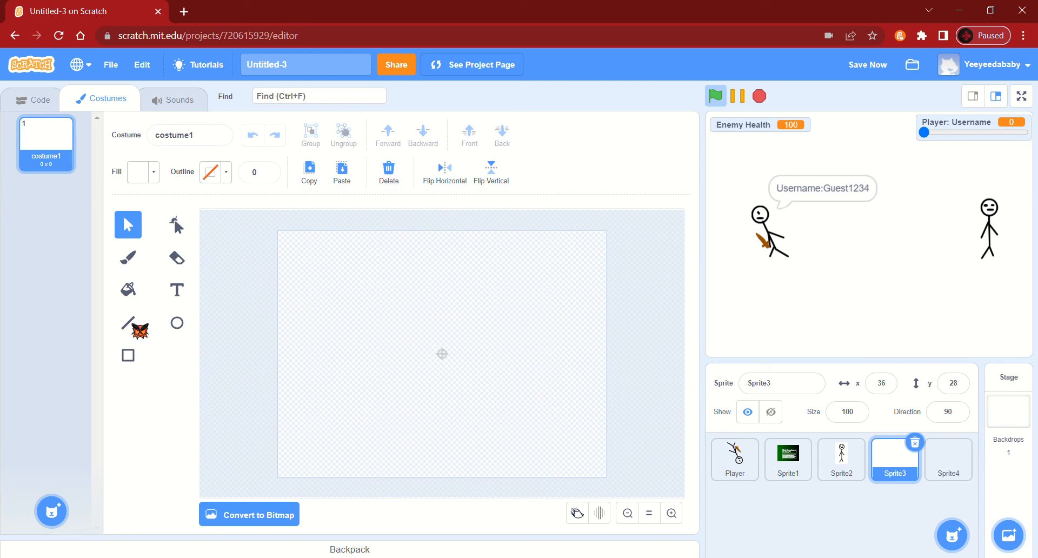
Add the black text COOLDOWN:1 in the Pixel font to Sprite3's costume1
{"action": "left_click", "coordinate": [182, 290]}
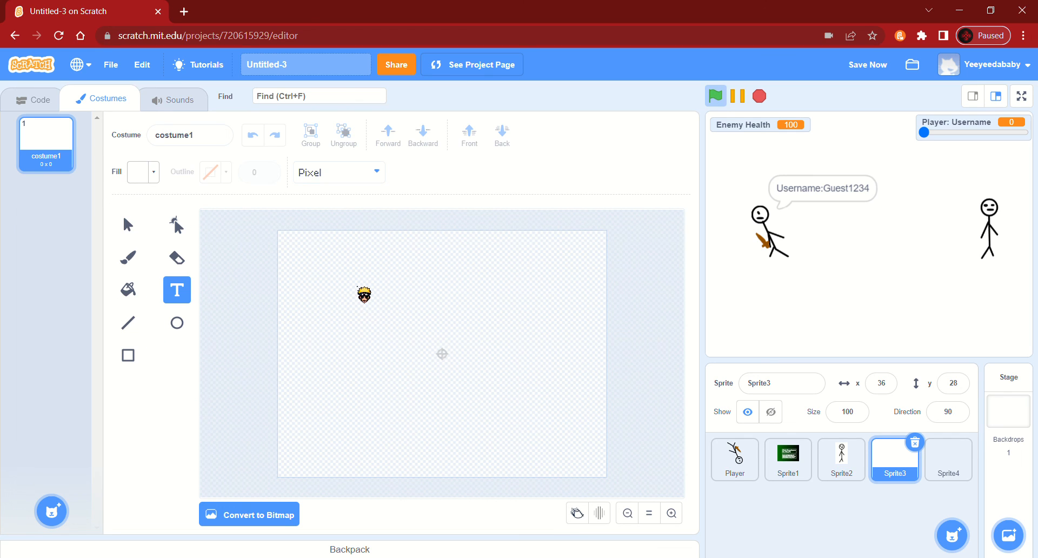
{"action": "left_click", "coordinate": [152, 173]}
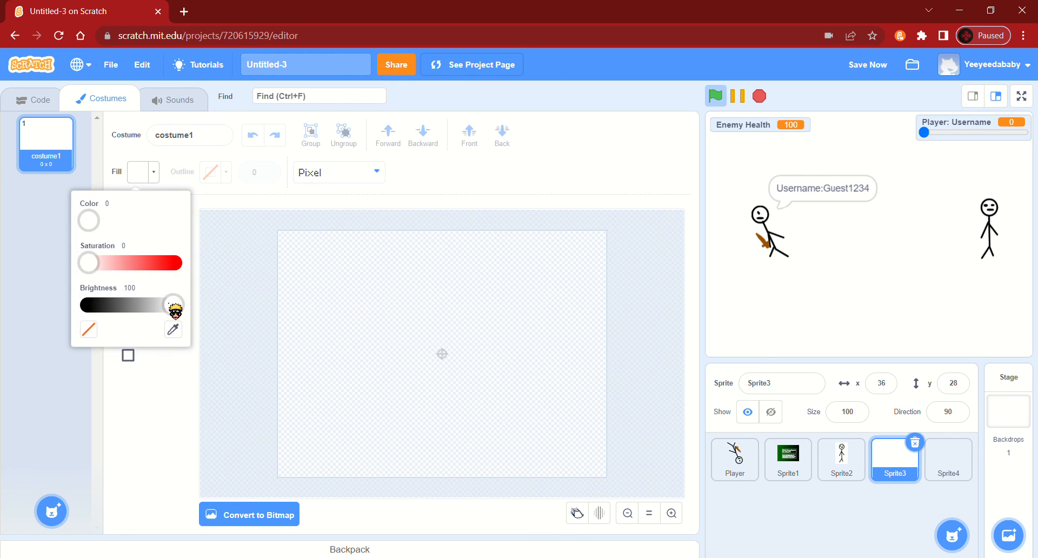
{"action": "left_click", "coordinate": [350, 291]}
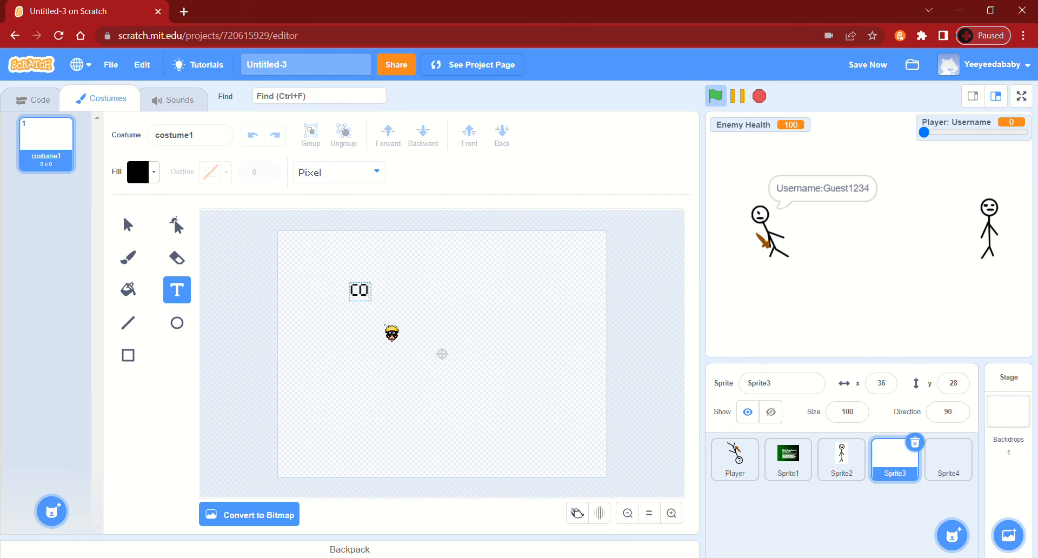
{"action": "type", "text": "COOLDOWN:"}
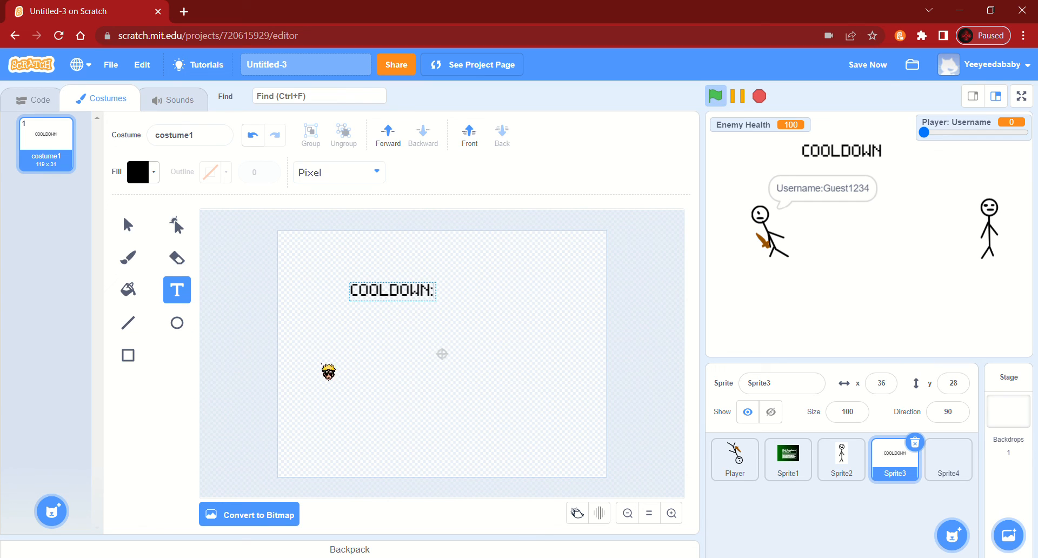
{"action": "left_click", "coordinate": [223, 398]}
{"action": "left_click", "coordinate": [427, 300]}
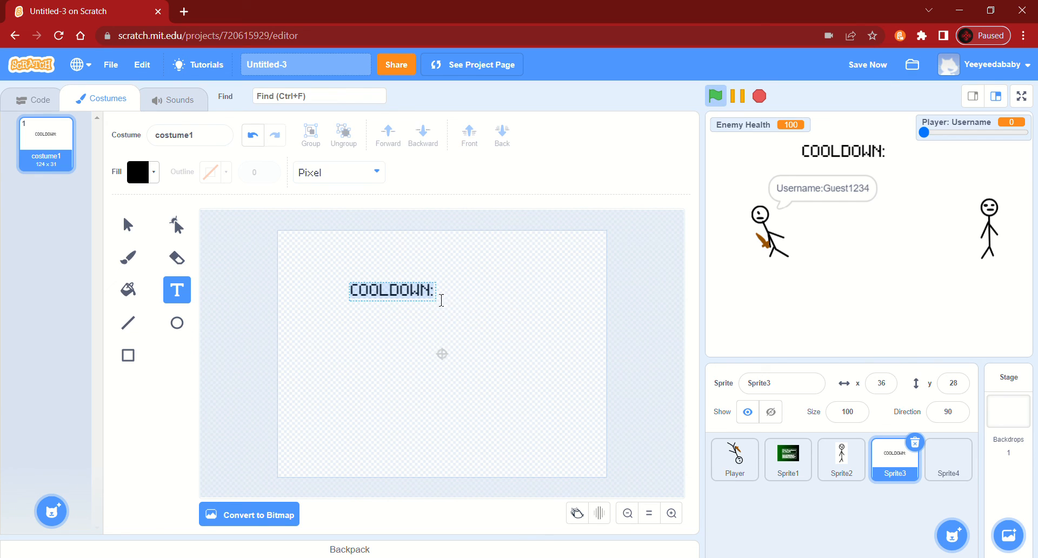
{"action": "left_click", "coordinate": [442, 304]}
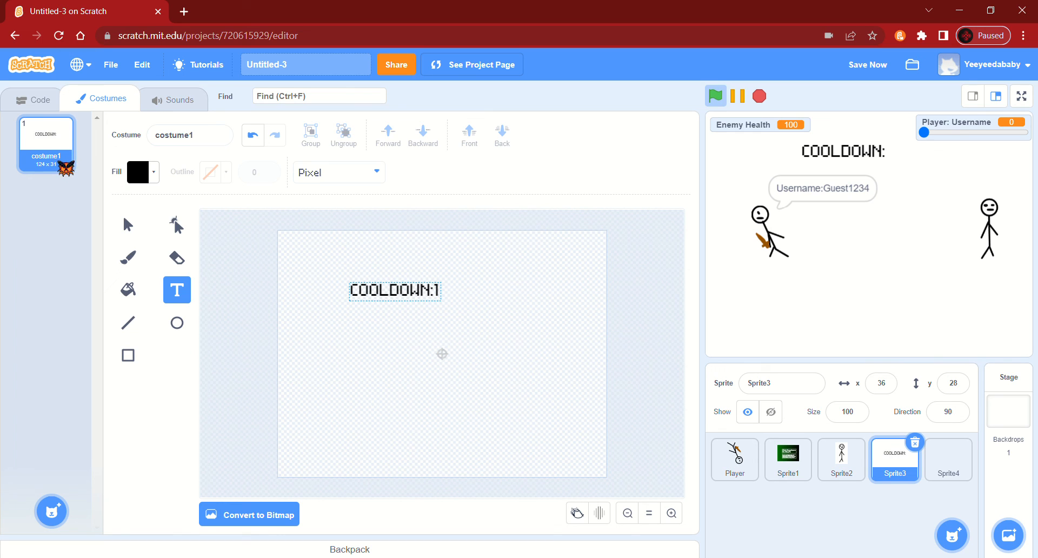
{"action": "left_click", "coordinate": [54, 368]}
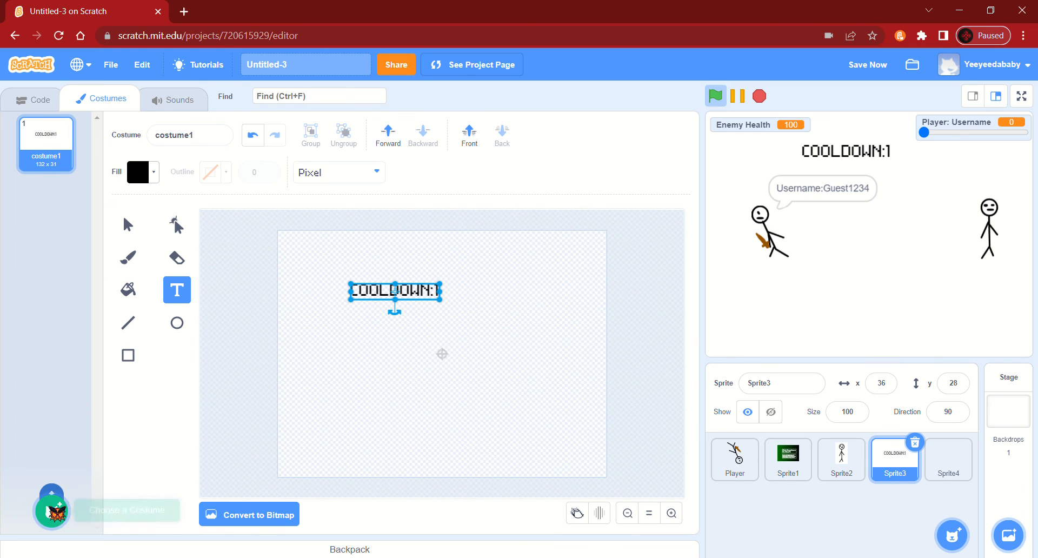
Duplicate the COOLDOWN:1 costume repeatedly until Sprite3 has ten costumes
{"action": "right_click", "coordinate": [55, 159]}
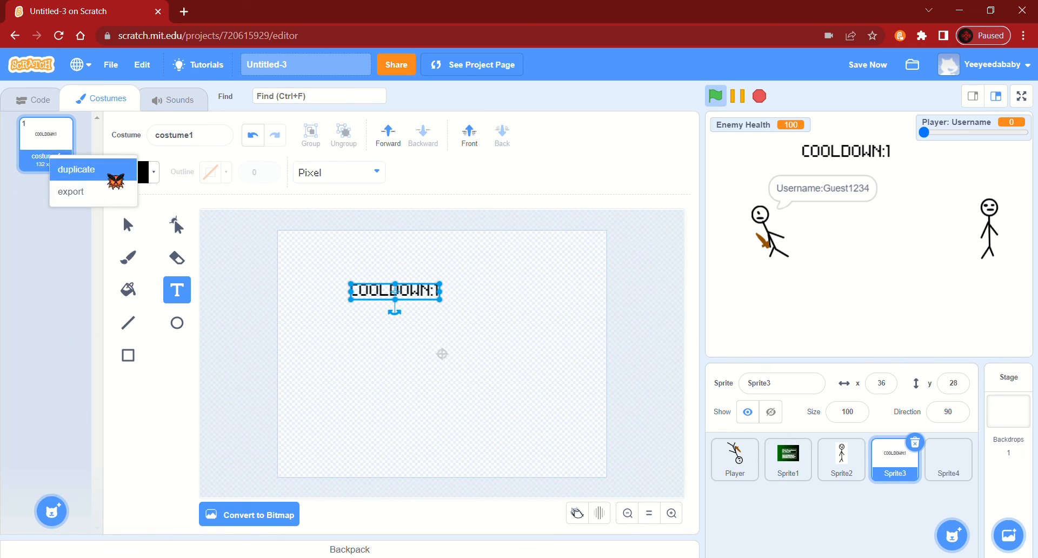
{"action": "left_click", "coordinate": [109, 172]}
{"action": "right_click", "coordinate": [47, 206]}
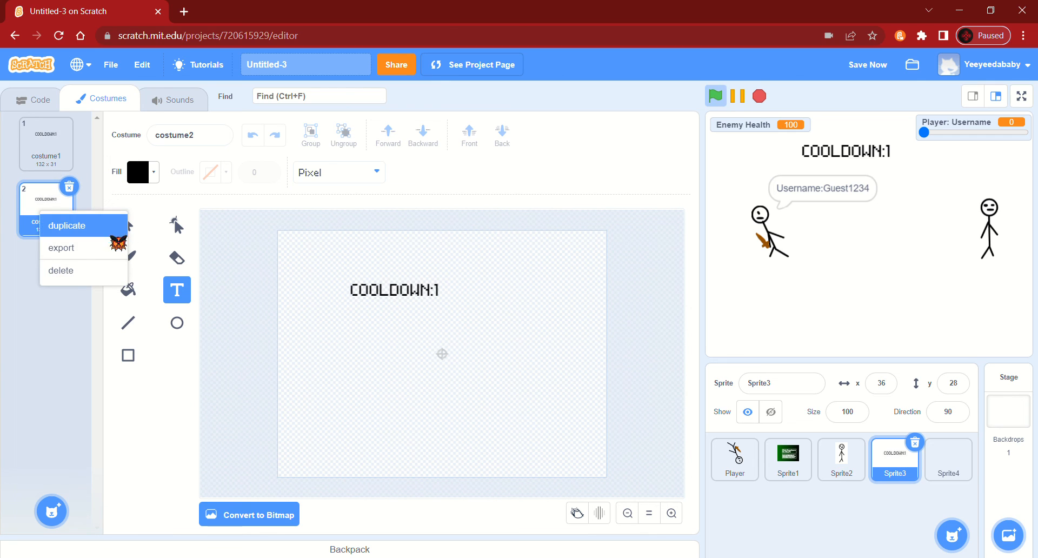
{"action": "left_click", "coordinate": [108, 218]}
{"action": "right_click", "coordinate": [62, 283]}
{"action": "left_click", "coordinate": [106, 292]}
{"action": "right_click", "coordinate": [58, 330]}
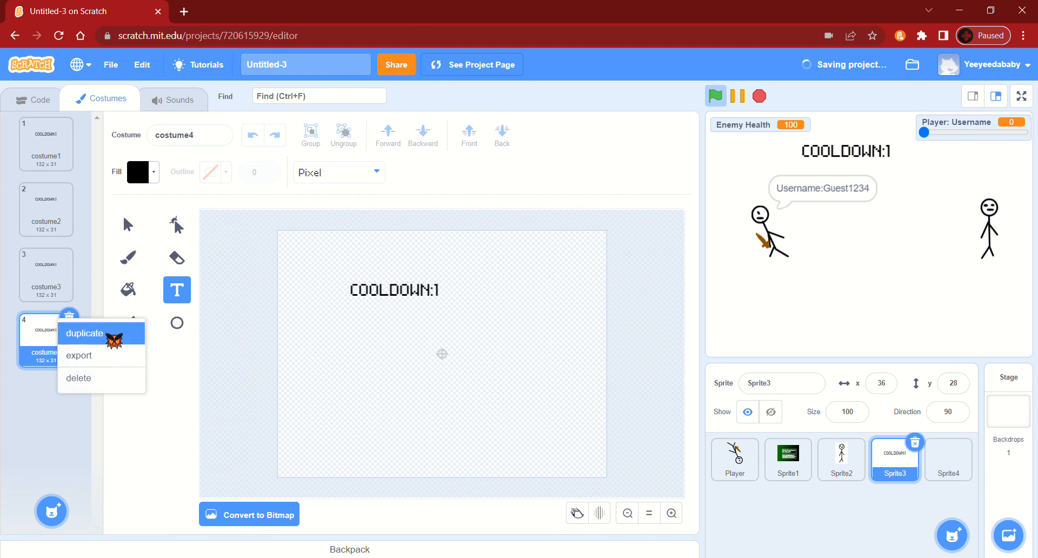
{"action": "left_click", "coordinate": [108, 333]}
{"action": "right_click", "coordinate": [59, 419]}
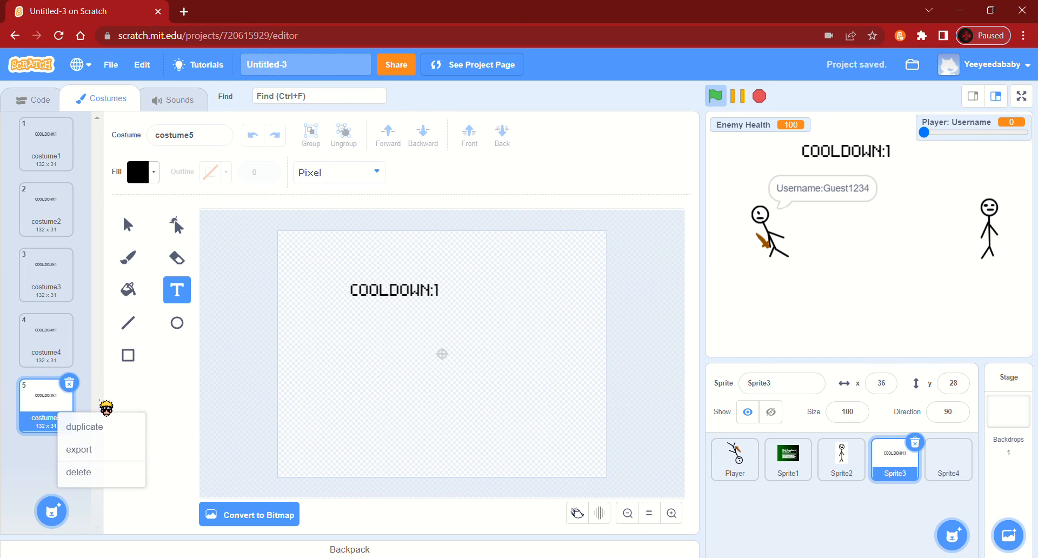
{"action": "left_click", "coordinate": [110, 427]}
{"action": "right_click", "coordinate": [48, 427]}
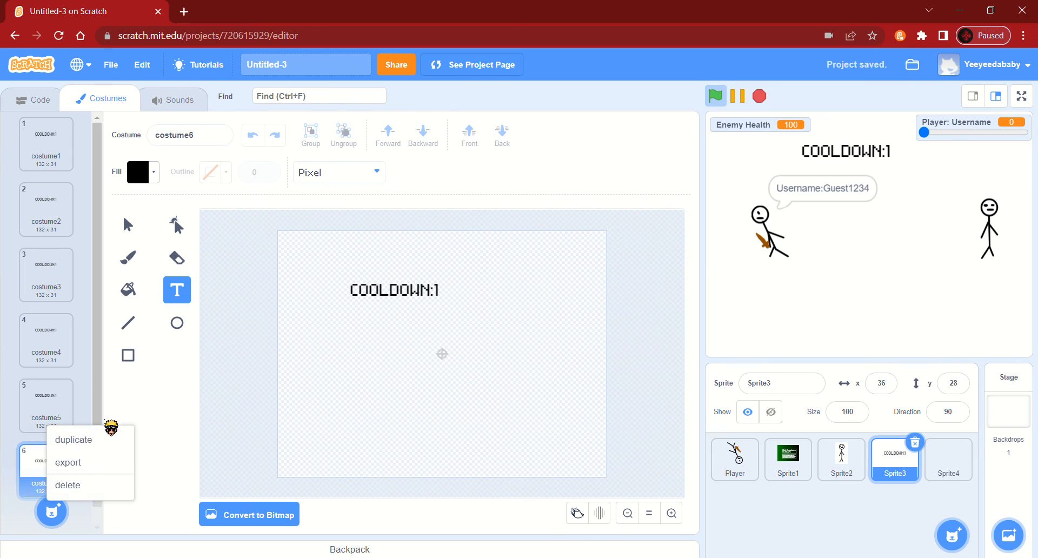
{"action": "left_click", "coordinate": [89, 437]}
{"action": "right_click", "coordinate": [51, 413]}
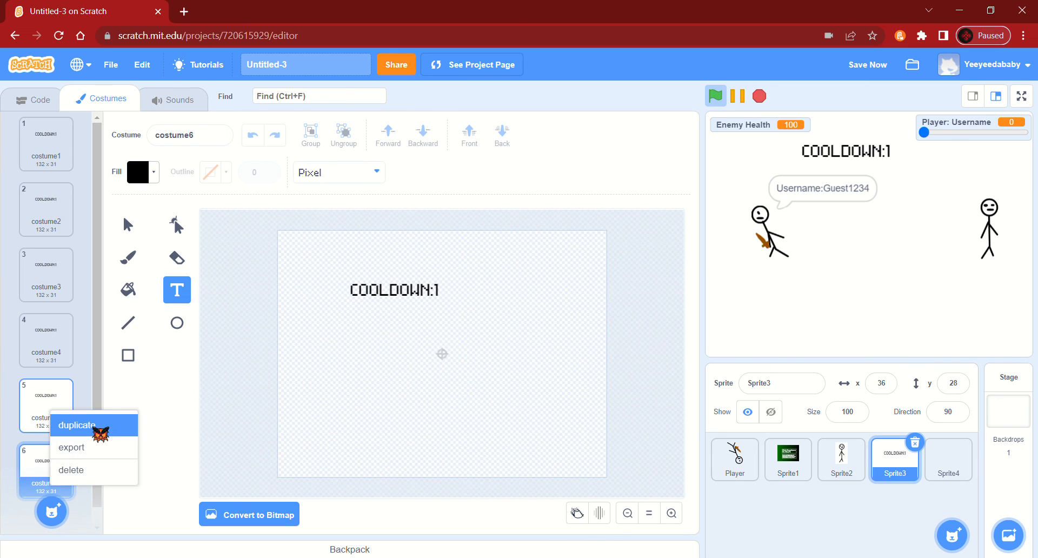
{"action": "left_click", "coordinate": [93, 427]}
{"action": "scroll", "coordinate": [76, 397], "scroll_direction": "down", "scroll_amount": 1}
{"action": "scroll", "coordinate": [82, 405], "scroll_direction": "down", "scroll_amount": 1}
{"action": "right_click", "coordinate": [45, 471]}
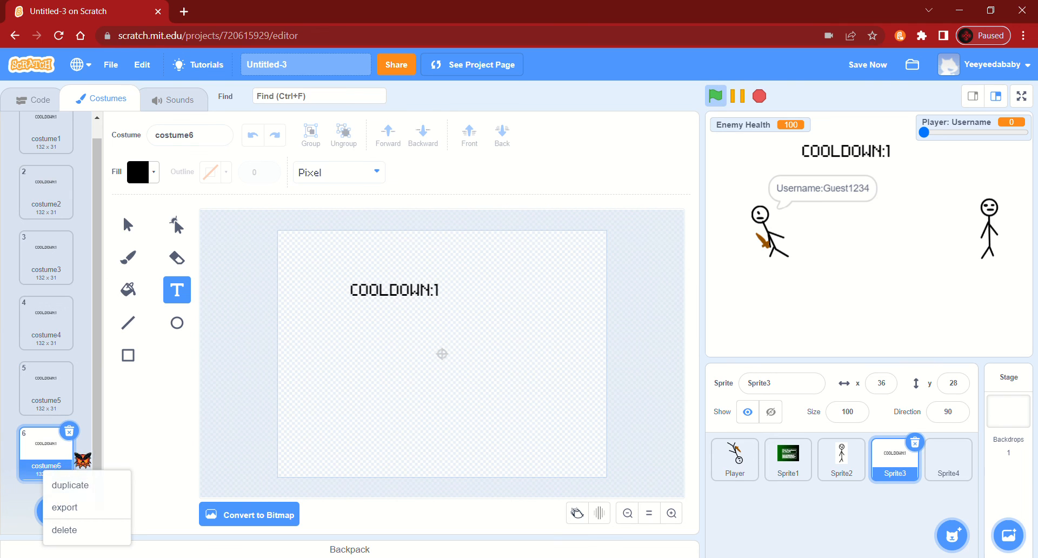
{"action": "left_click", "coordinate": [72, 490]}
{"action": "right_click", "coordinate": [47, 454]}
{"action": "left_click", "coordinate": [95, 464]}
{"action": "right_click", "coordinate": [60, 466]}
{"action": "left_click", "coordinate": [91, 475]}
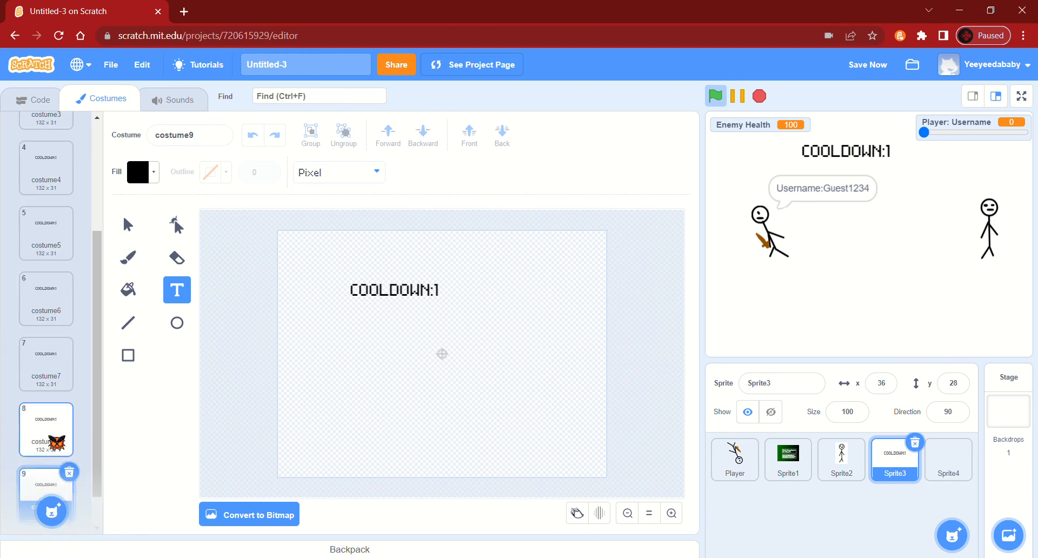
{"action": "right_click", "coordinate": [66, 473]}
{"action": "left_click", "coordinate": [102, 487]}
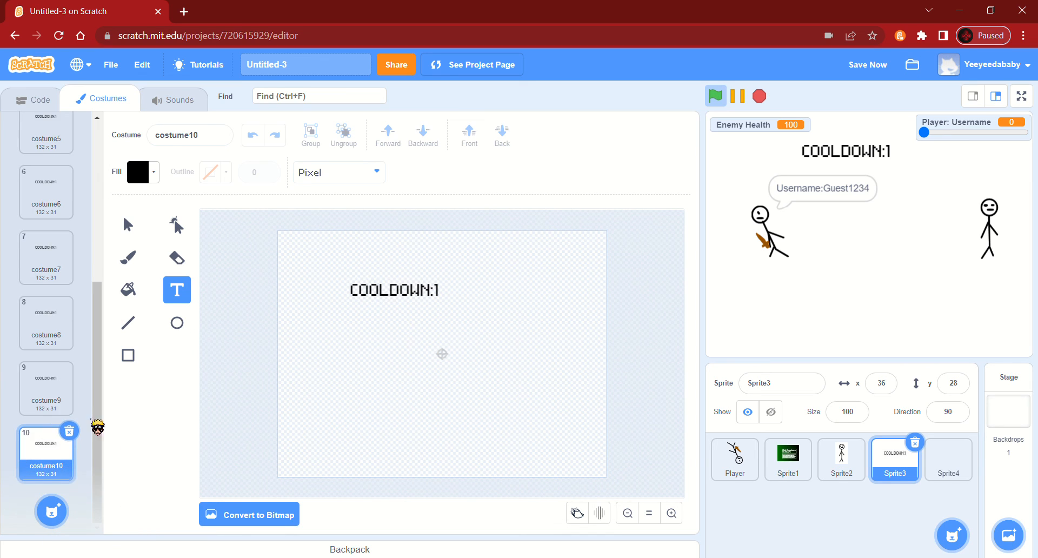
Change the text to COOLDOWN:2 in costume2 and to COOLDOWN:3 in costume3
{"action": "scroll", "coordinate": [41, 379], "scroll_direction": "up", "scroll_amount": 10}
{"action": "left_click", "coordinate": [54, 162]}
{"action": "left_click", "coordinate": [54, 214]}
{"action": "left_click", "coordinate": [427, 295]}
{"action": "key", "text": "BackSpace"}
{"action": "type", "text": "2"}
{"action": "left_click", "coordinate": [46, 270]}
{"action": "left_click", "coordinate": [422, 302]}
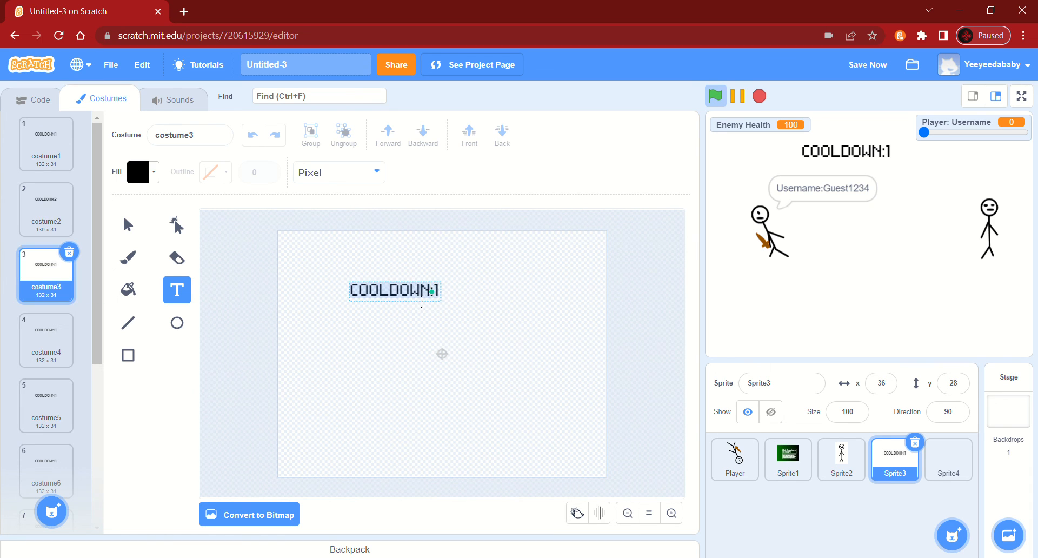
{"action": "type", "text": "3"}
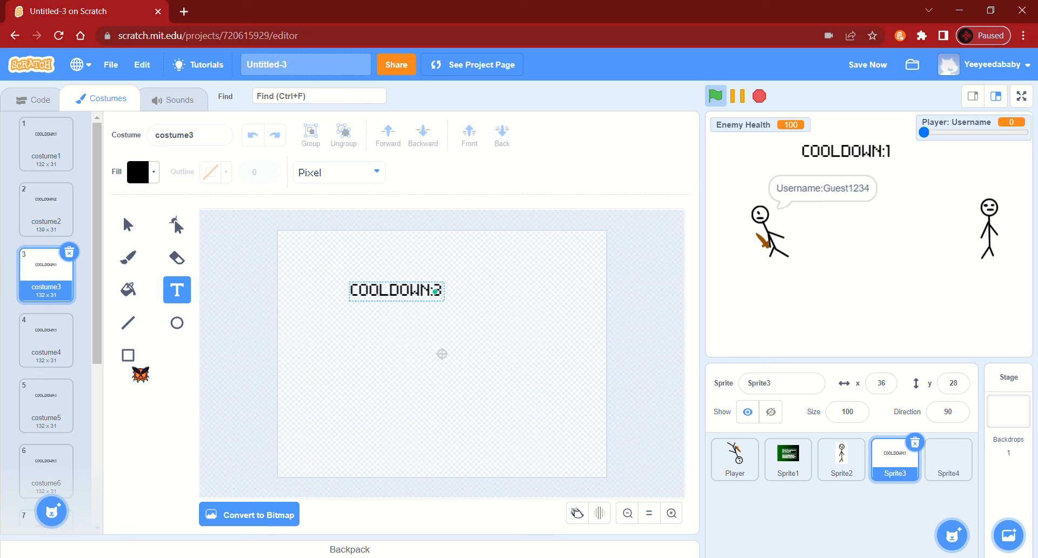
Change the text to COOLDOWN:4 in costume4 and to COOLDOWN:5 in costume5
{"action": "left_click", "coordinate": [46, 341]}
{"action": "double_click", "coordinate": [423, 296]}
{"action": "left_click", "coordinate": [428, 296]}
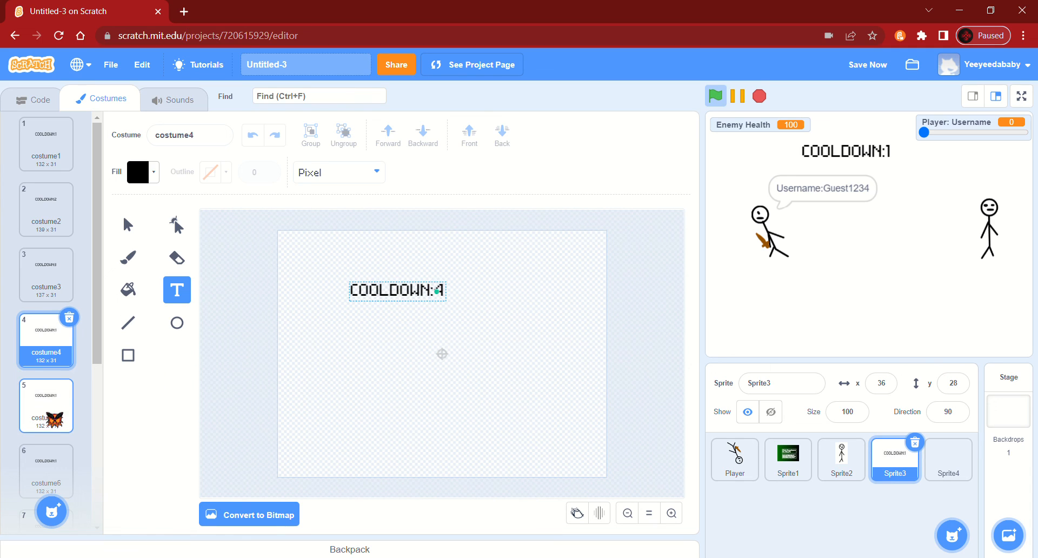
{"action": "left_click", "coordinate": [46, 405]}
{"action": "left_click", "coordinate": [430, 297]}
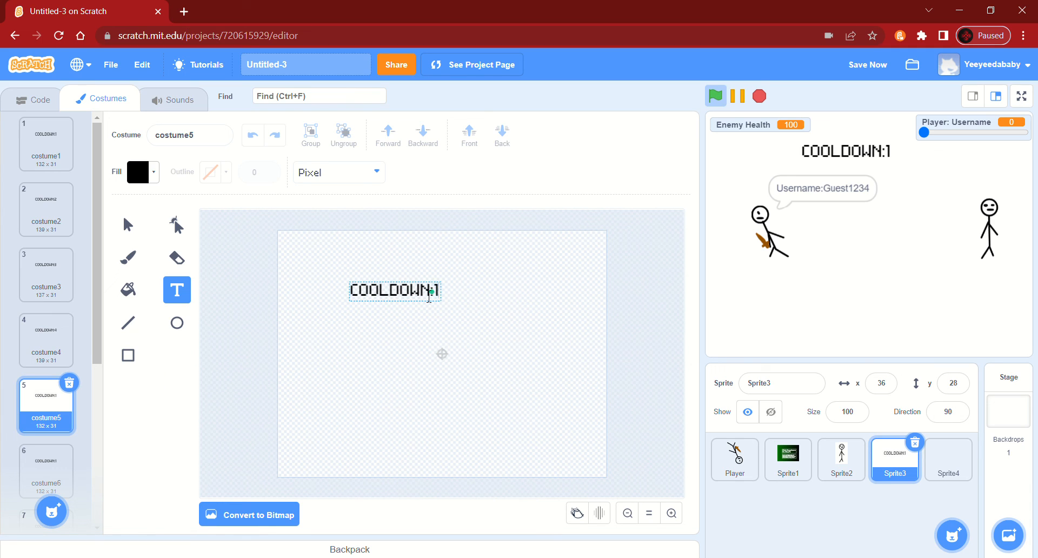
Change the text to COOLDOWN:6 in costume6 and to COOLDOWN:7 in costume7
{"action": "left_click", "coordinate": [80, 452]}
{"action": "left_click", "coordinate": [408, 301]}
{"action": "left_click", "coordinate": [409, 301]}
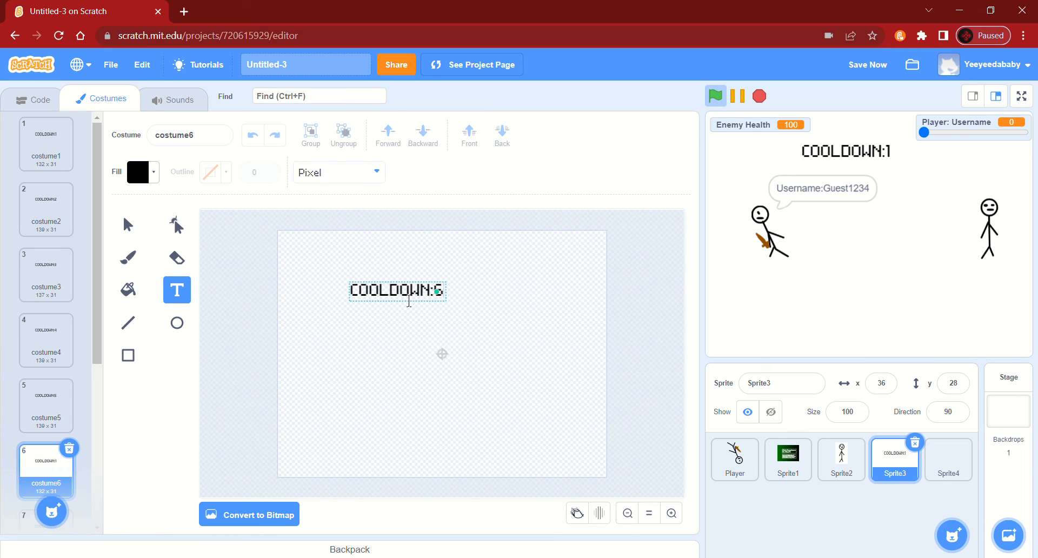
{"action": "scroll", "coordinate": [66, 416], "scroll_direction": "down", "scroll_amount": 3}
{"action": "left_click", "coordinate": [56, 357]}
{"action": "left_click", "coordinate": [429, 300]}
{"action": "left_click", "coordinate": [430, 301]}
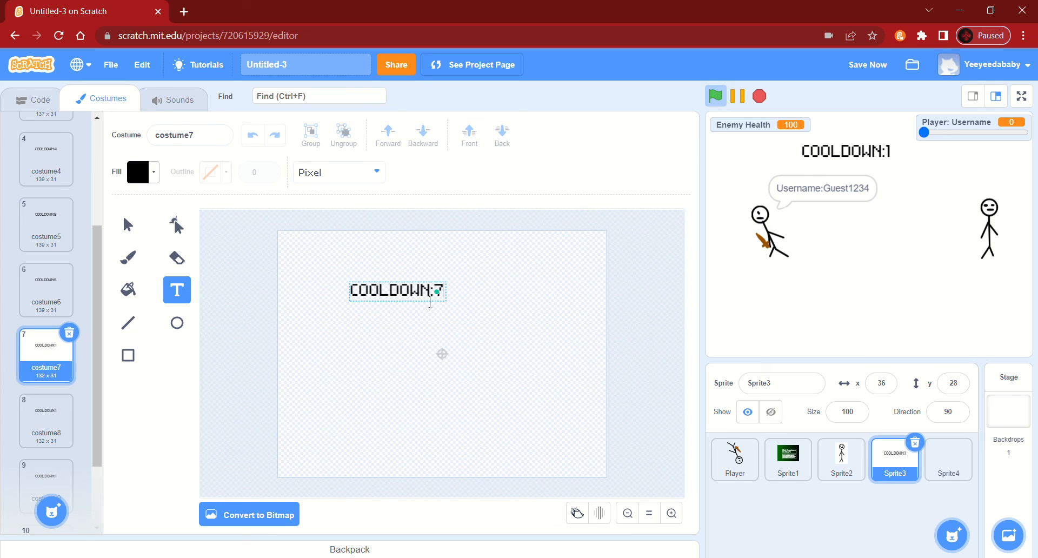
Change the text to COOLDOWN:8 in costume8 and to COOLDOWN:9 in costume9
{"action": "left_click", "coordinate": [27, 444]}
{"action": "left_click", "coordinate": [417, 299]}
{"action": "left_click", "coordinate": [417, 298]}
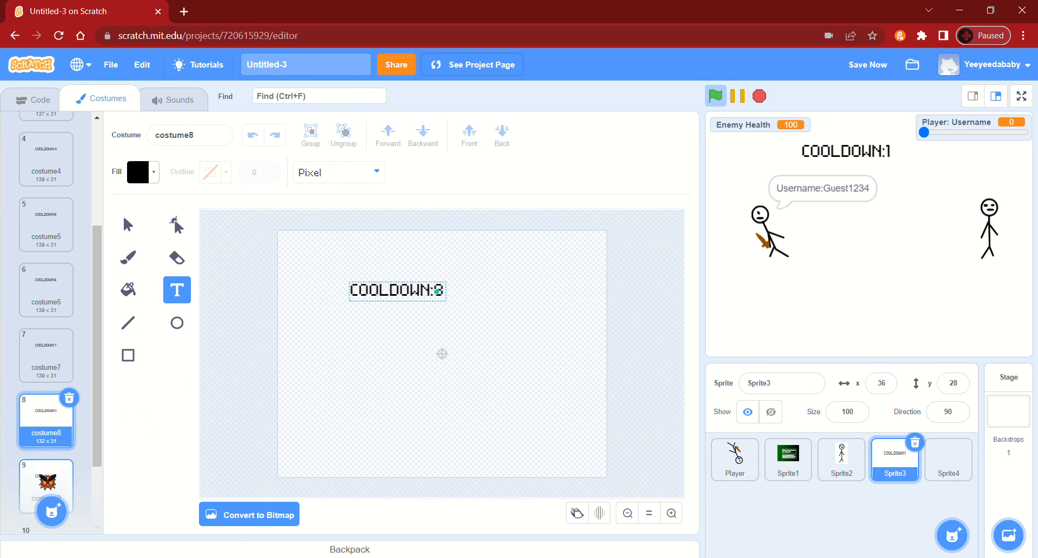
{"action": "left_click", "coordinate": [38, 479]}
{"action": "left_click", "coordinate": [418, 306]}
{"action": "left_click", "coordinate": [420, 306]}
Change the text in costume10 to COOLDOWN:10
{"action": "scroll", "coordinate": [70, 379], "scroll_direction": "down", "scroll_amount": 2}
{"action": "left_click", "coordinate": [66, 458]}
{"action": "double_click", "coordinate": [429, 296]}
{"action": "left_click", "coordinate": [430, 296]}
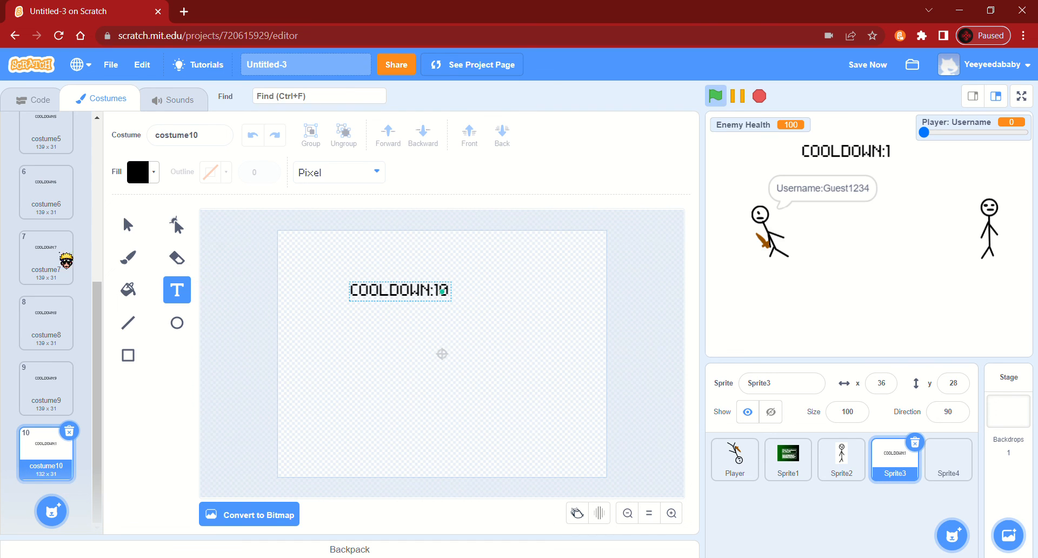
Start two scripts for Sprite3 with a "when I receive Cooldown" block and a "when green flag clicked" block
{"action": "left_click", "coordinate": [33, 99]}
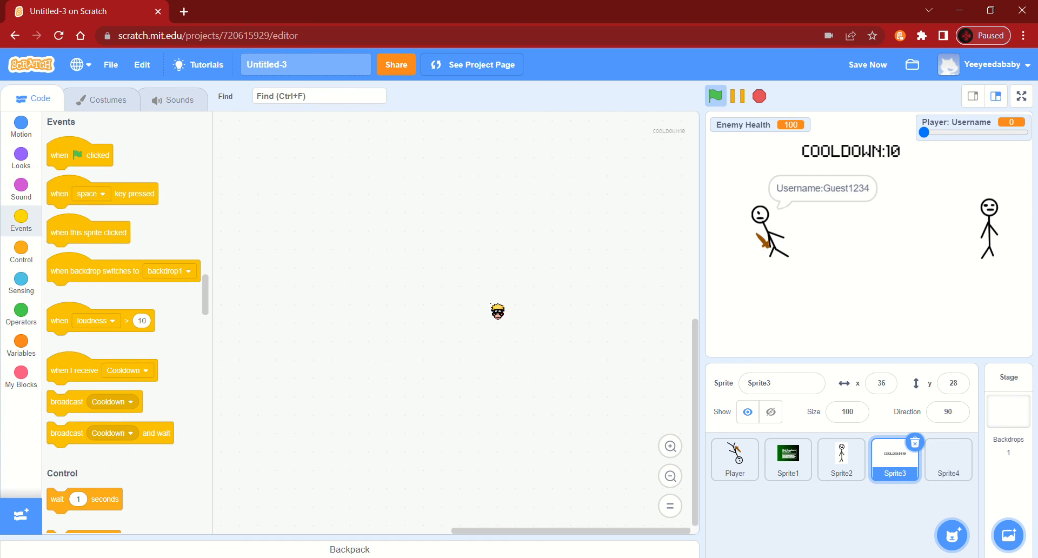
{"action": "left_click_drag", "start_coordinate": [495, 323], "coordinate": [567, 377]}
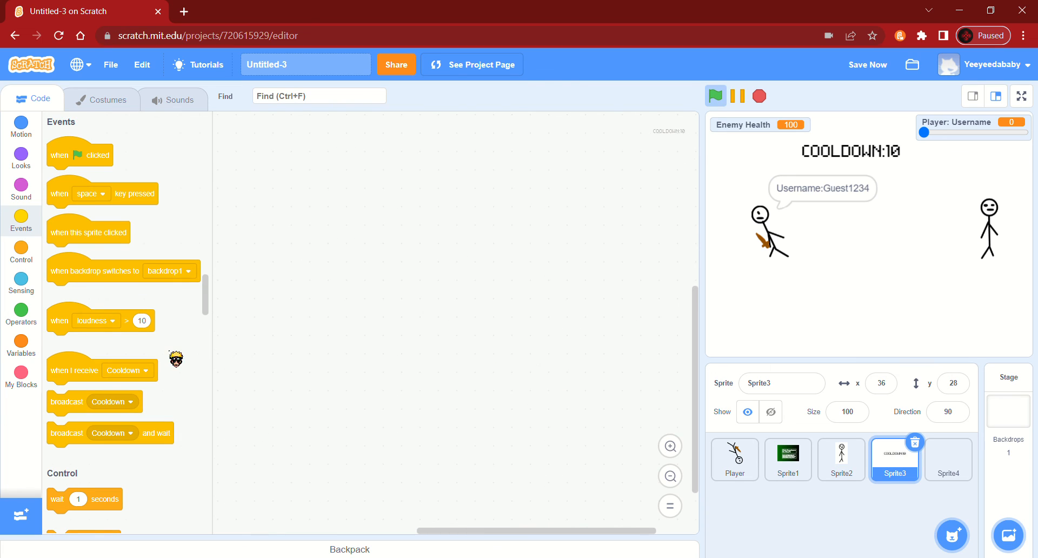
{"action": "left_click_drag", "start_coordinate": [89, 379], "coordinate": [351, 309]}
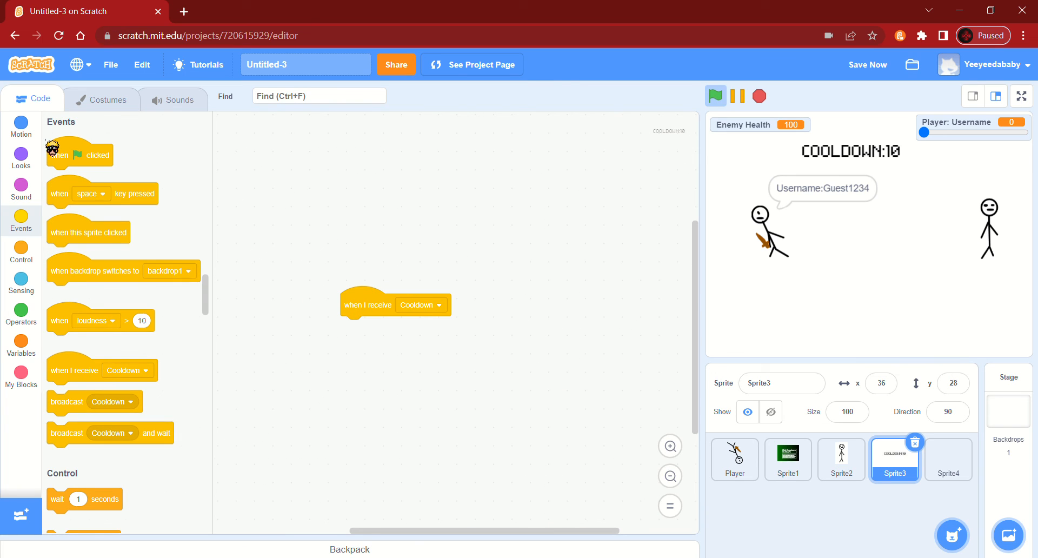
{"action": "left_click_drag", "start_coordinate": [106, 160], "coordinate": [328, 168]}
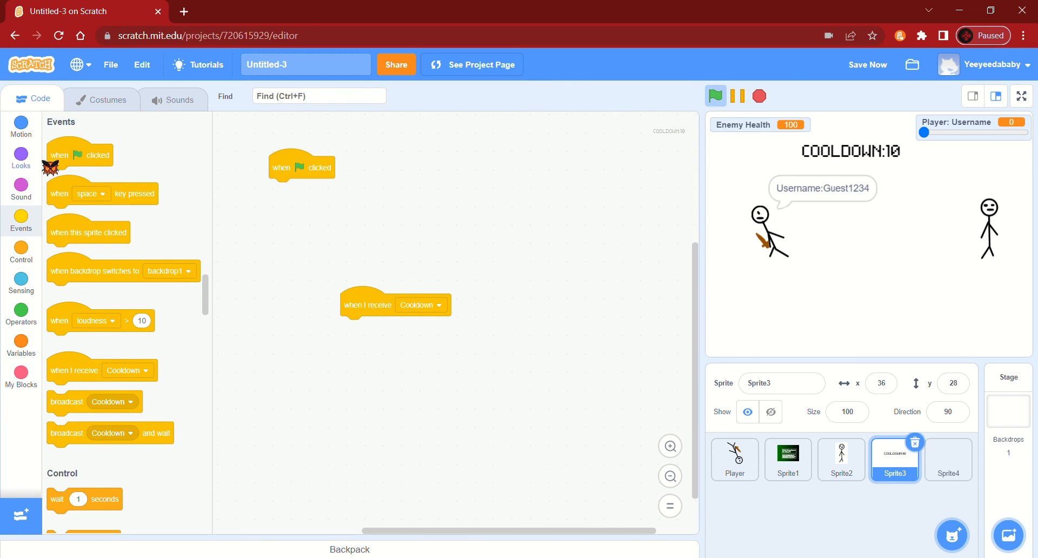
Attach a hide block beneath the green flag event
{"action": "left_click", "coordinate": [21, 157]}
{"action": "scroll", "coordinate": [115, 243], "scroll_direction": "down", "scroll_amount": 5}
{"action": "left_click_drag", "start_coordinate": [81, 274], "coordinate": [322, 213]}
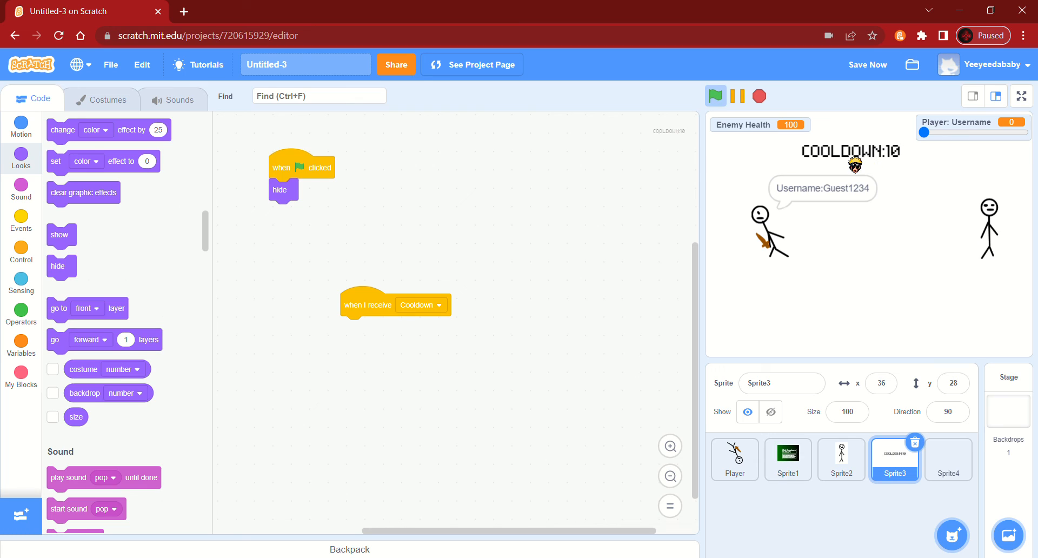
Move the cooldown text on the stage to x -87, y 8 and insert a matching go to block before hide
{"action": "left_click_drag", "start_coordinate": [852, 166], "coordinate": [768, 180]}
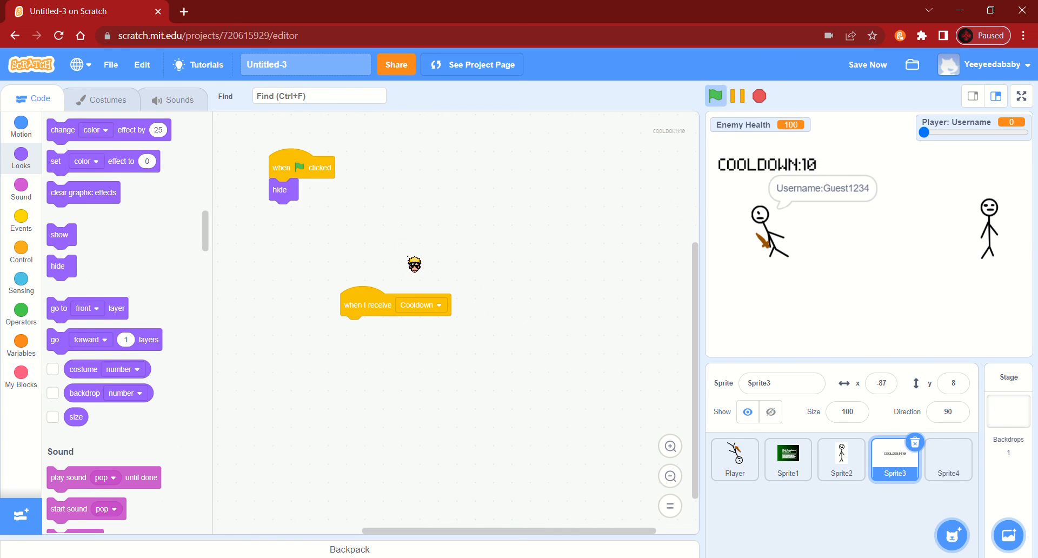
{"action": "left_click", "coordinate": [21, 127]}
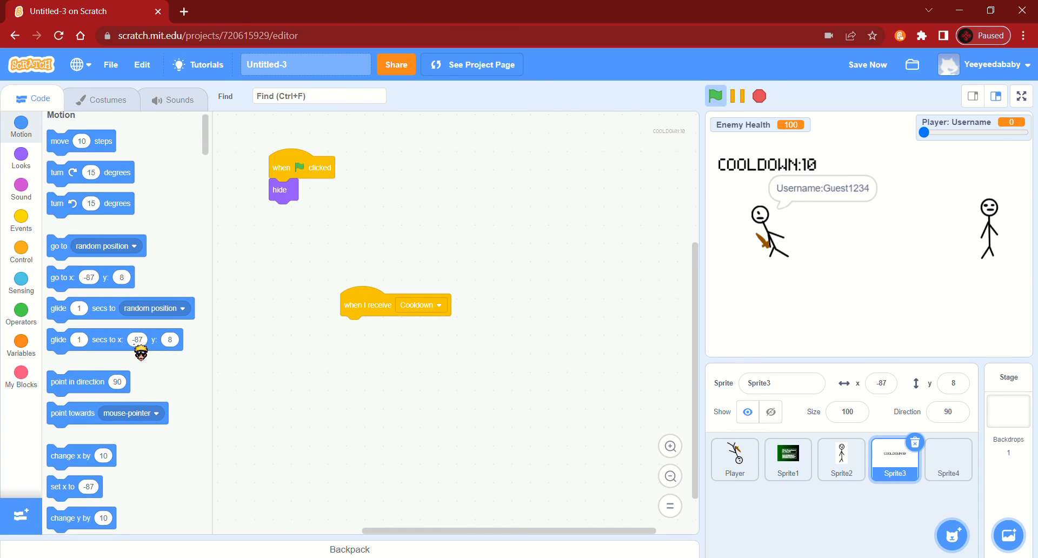
{"action": "left_click_drag", "start_coordinate": [60, 287], "coordinate": [286, 197]}
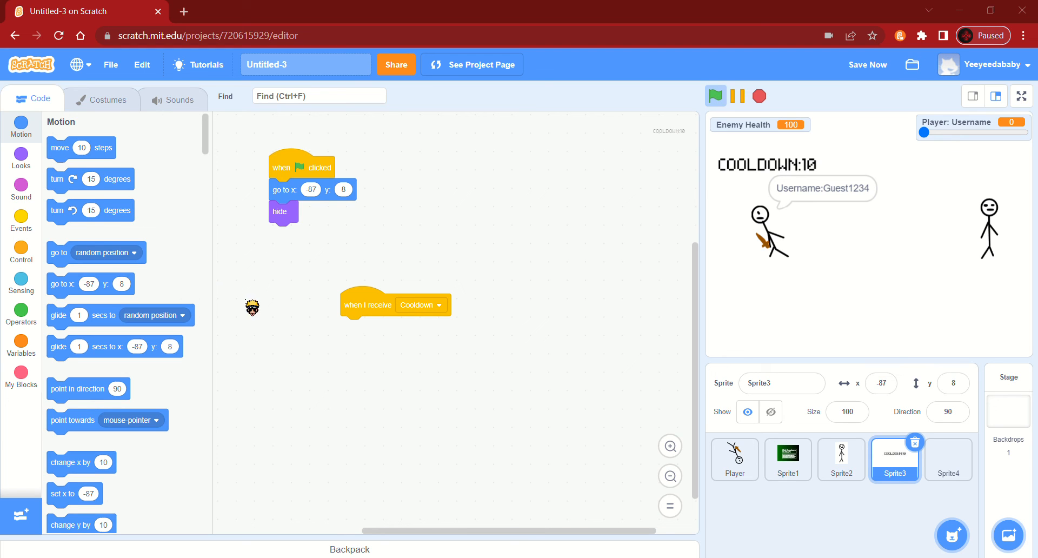
Attach a show block and a switch costume to costume10 block beneath the Cooldown receiver
{"action": "scroll", "coordinate": [136, 296], "scroll_direction": "down", "scroll_amount": 15}
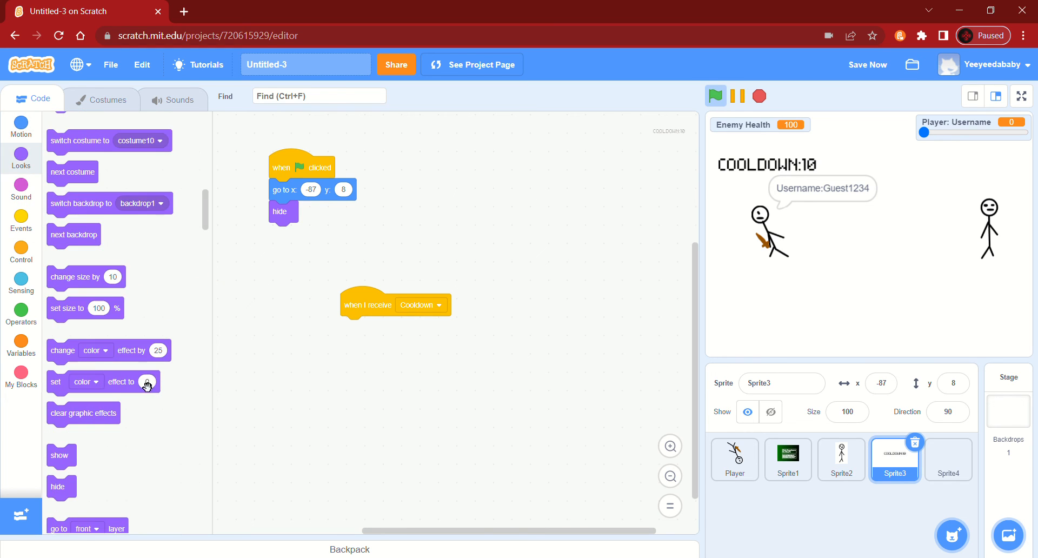
{"action": "left_click_drag", "start_coordinate": [76, 346], "coordinate": [367, 332]}
{"action": "scroll", "coordinate": [157, 260], "scroll_direction": "up", "scroll_amount": 2}
{"action": "left_click_drag", "start_coordinate": [103, 145], "coordinate": [389, 365]}
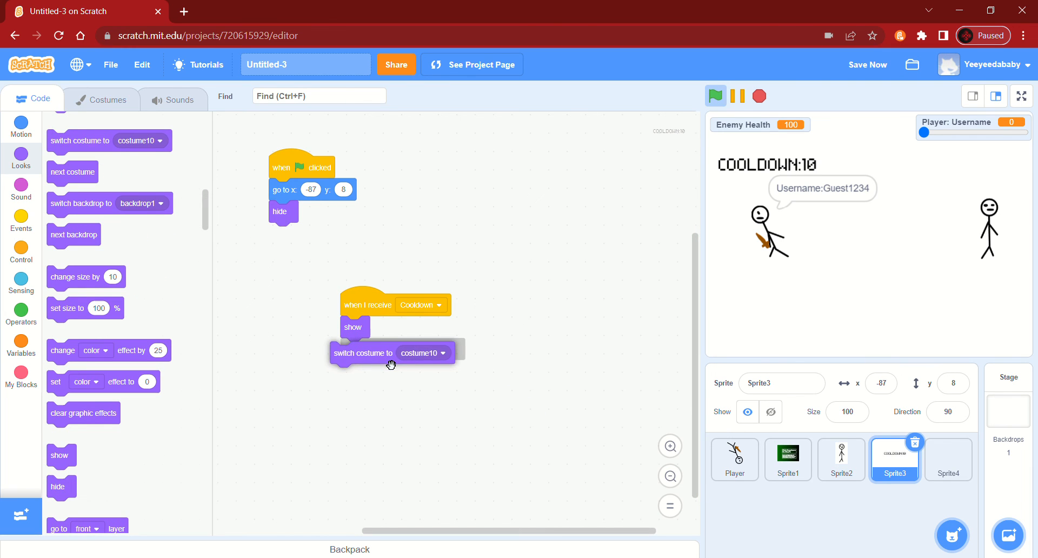
Append a wait 1 seconds block to the Cooldown script, then duplicate the costume switch and wait pair below it
{"action": "left_click", "coordinate": [21, 249]}
{"action": "left_click_drag", "start_coordinate": [115, 152], "coordinate": [409, 379]}
{"action": "right_click", "coordinate": [398, 350]}
{"action": "left_click", "coordinate": [431, 359]}
{"action": "left_click", "coordinate": [433, 406]}
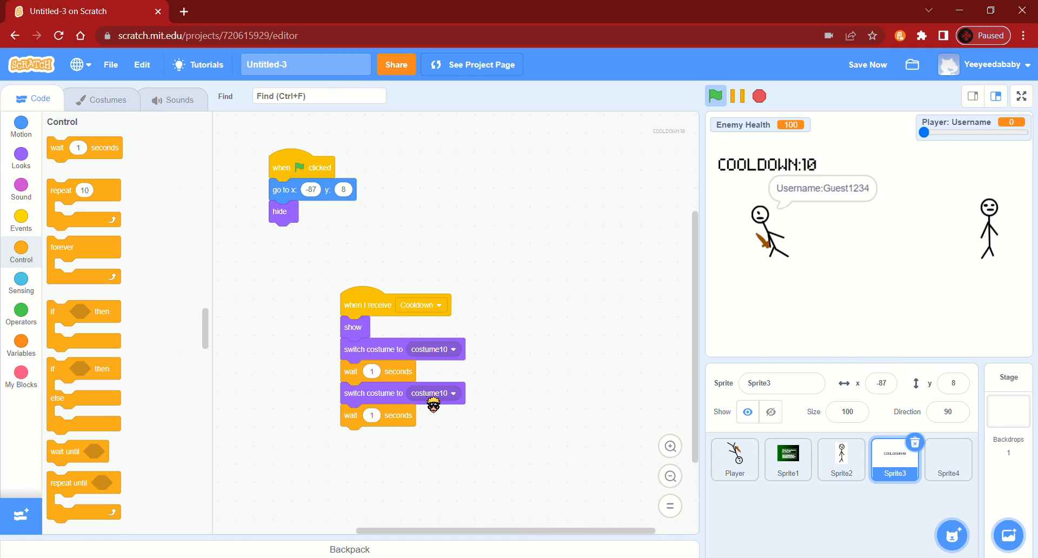
Set the second costume switch to costume9, then append a duplicated switch and wait pair set to costume8
{"action": "left_click", "coordinate": [432, 396]}
{"action": "left_click", "coordinate": [432, 353]}
{"action": "right_click", "coordinate": [390, 399]}
{"action": "left_click", "coordinate": [424, 408]}
{"action": "left_click", "coordinate": [435, 440]}
{"action": "left_click", "coordinate": [434, 437]}
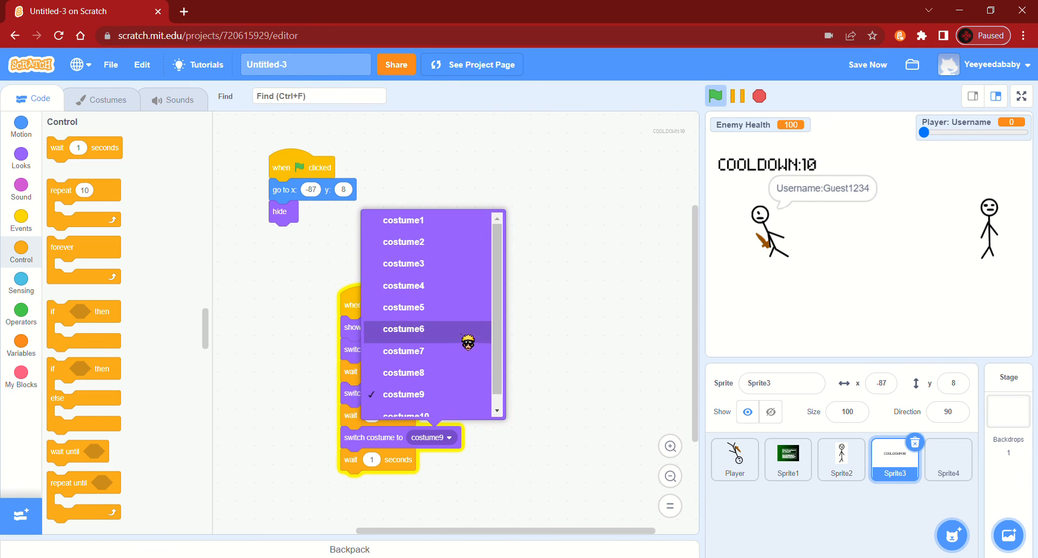
{"action": "left_click", "coordinate": [405, 372]}
Duplicate the costume8 switch and wait pair below it and set the copy to costume7
{"action": "right_click", "coordinate": [379, 437]}
{"action": "left_click", "coordinate": [403, 443]}
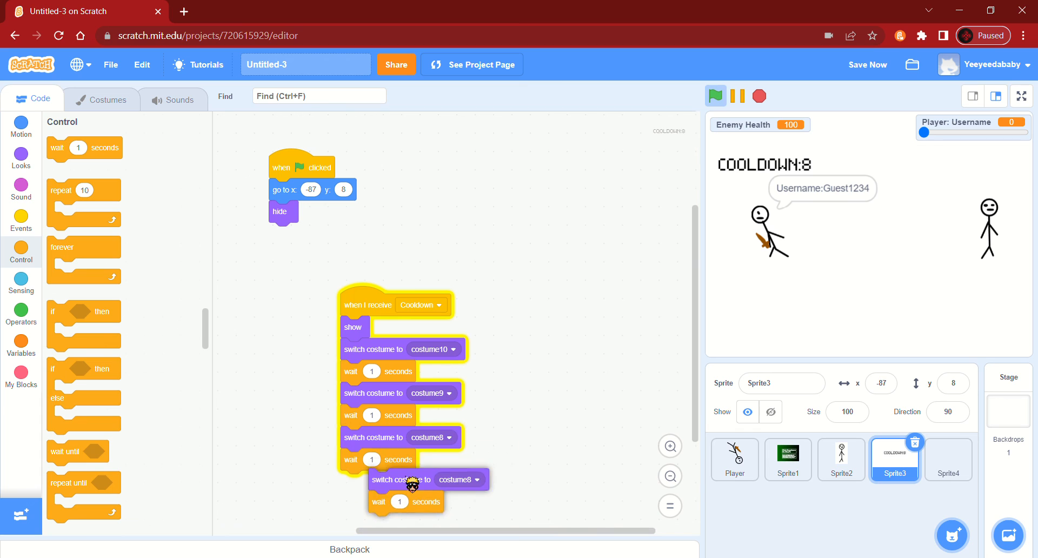
{"action": "left_click", "coordinate": [413, 483]}
{"action": "left_click", "coordinate": [448, 482]}
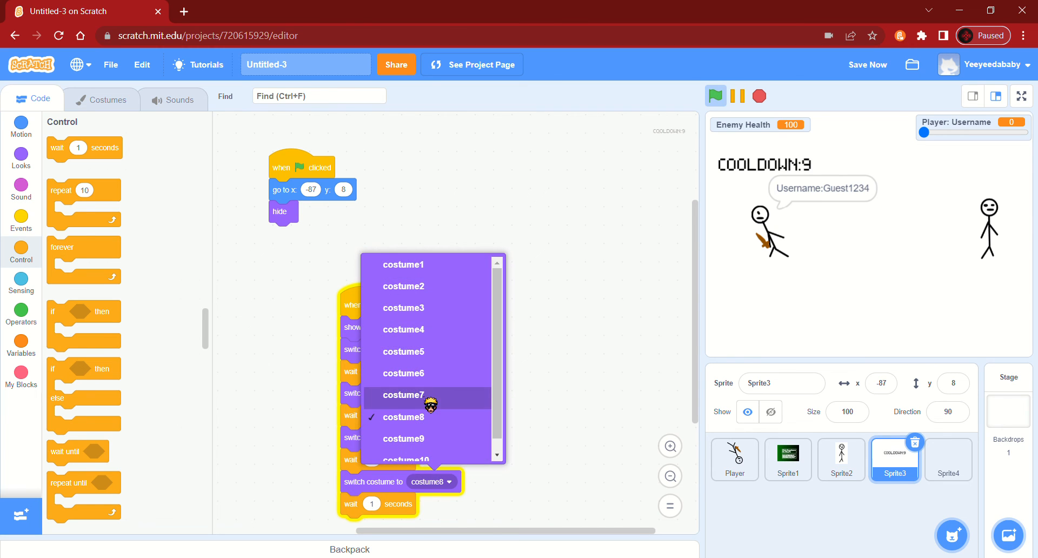
{"action": "left_click", "coordinate": [431, 405]}
Duplicate the costume7 switch and wait pair below it and set the copy to costume6
{"action": "scroll", "coordinate": [524, 439], "scroll_direction": "down", "scroll_amount": 4}
{"action": "right_click", "coordinate": [372, 299]}
{"action": "left_click", "coordinate": [389, 303]}
{"action": "left_click", "coordinate": [379, 338]}
{"action": "left_click", "coordinate": [449, 331]}
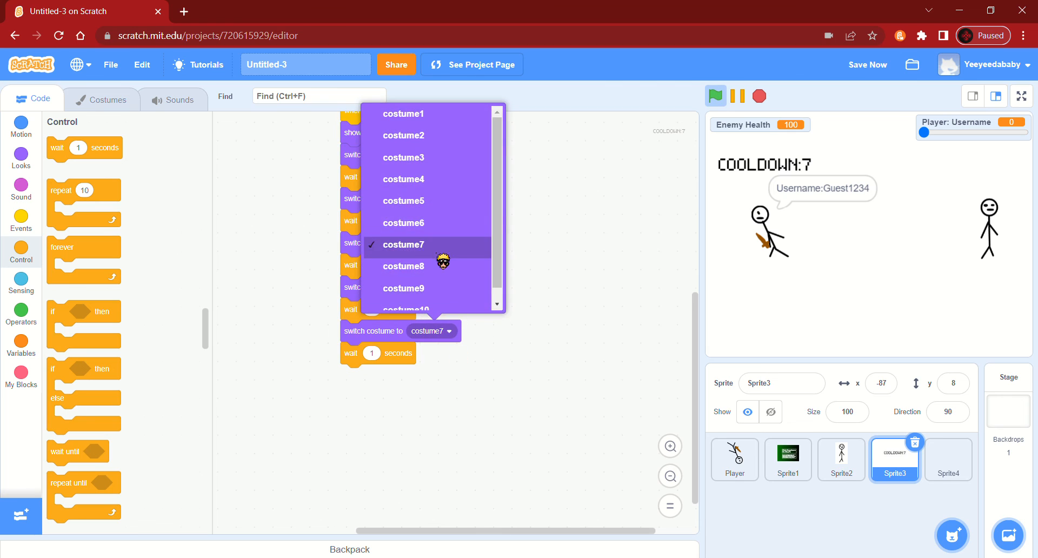
{"action": "left_click", "coordinate": [457, 223]}
Duplicate the costume6 switch and wait pair below it and set the copy to costume5
{"action": "right_click", "coordinate": [391, 332]}
{"action": "left_click", "coordinate": [417, 421]}
{"action": "left_click", "coordinate": [400, 374]}
{"action": "left_click", "coordinate": [402, 372]}
{"action": "left_click_drag", "start_coordinate": [368, 398], "coordinate": [365, 358]}
{"action": "left_click", "coordinate": [446, 379]}
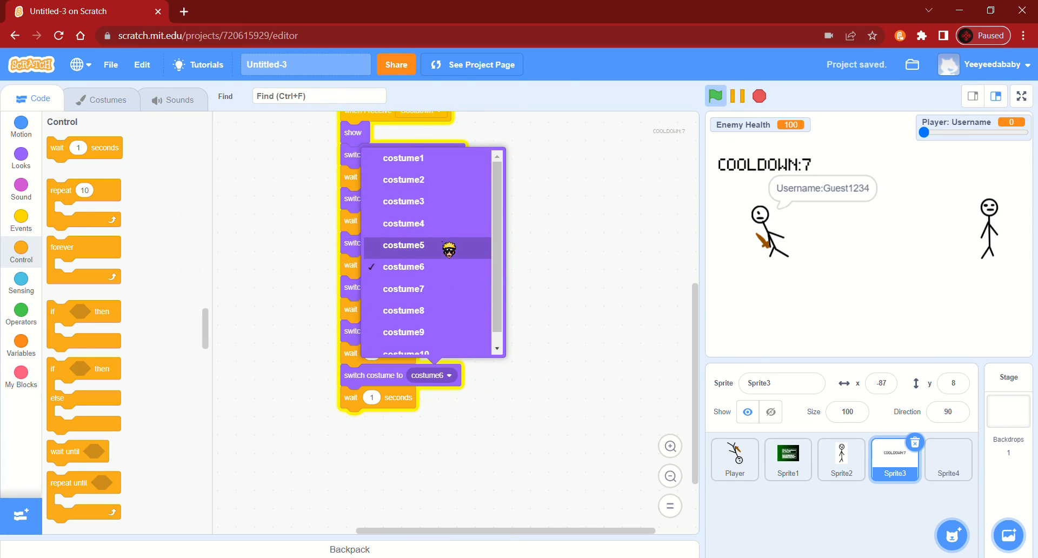
{"action": "left_click", "coordinate": [452, 246]}
Duplicate the costume5 switch and wait pair below it and set the copy to costume4
{"action": "right_click", "coordinate": [396, 385]}
{"action": "left_click", "coordinate": [425, 392]}
{"action": "left_click", "coordinate": [375, 436]}
{"action": "left_click", "coordinate": [435, 420]}
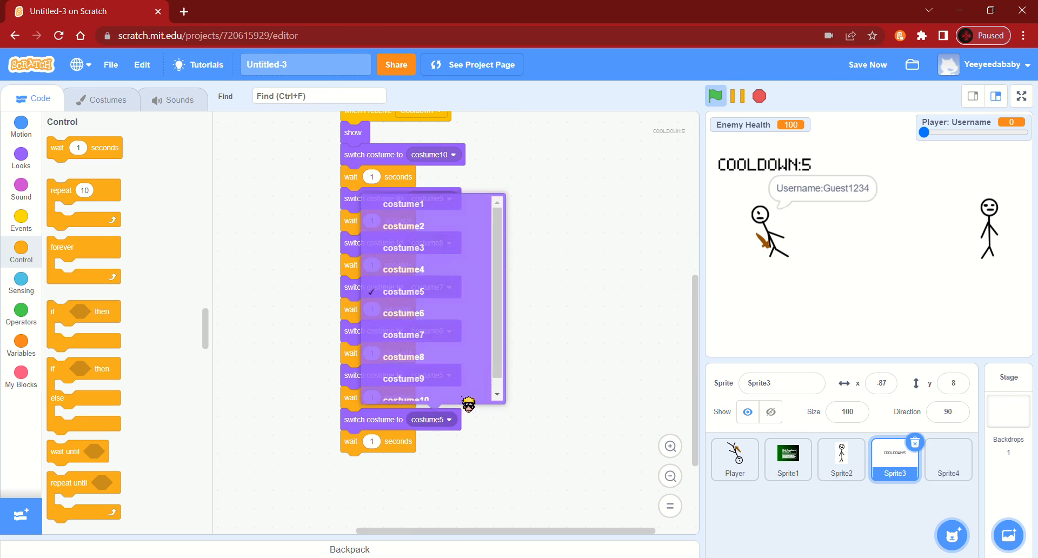
{"action": "left_click", "coordinate": [439, 270]}
Duplicate the costume4 switch and wait pair below it and set the copy to costume3
{"action": "right_click", "coordinate": [402, 429]}
{"action": "left_click", "coordinate": [425, 434]}
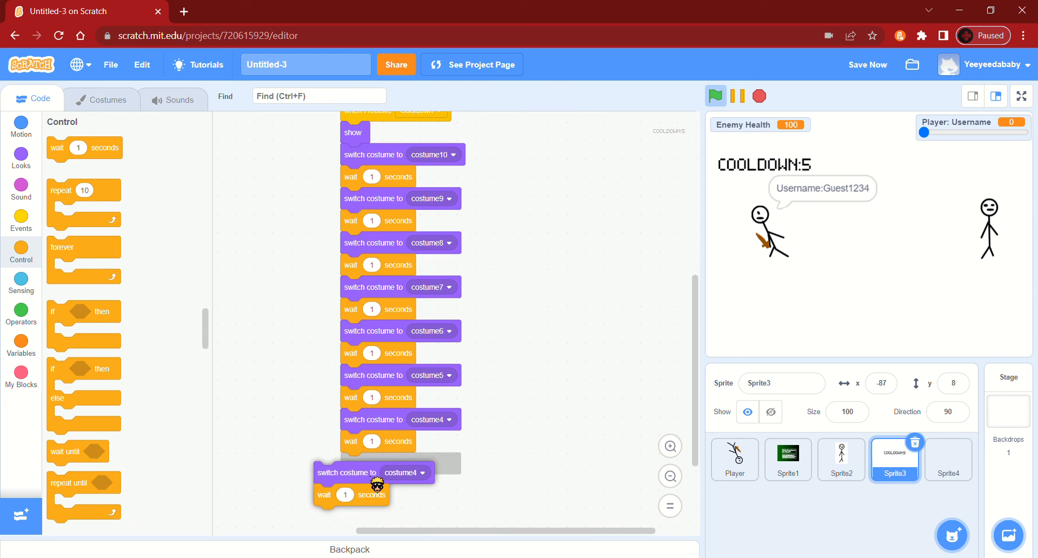
{"action": "left_click", "coordinate": [400, 471]}
{"action": "left_click", "coordinate": [434, 466]}
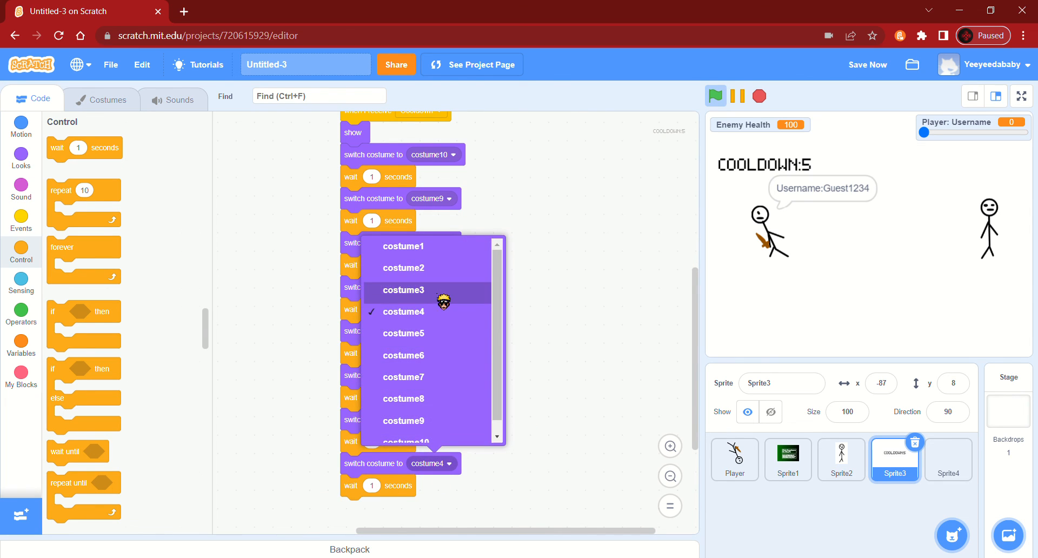
{"action": "left_click", "coordinate": [416, 294]}
Duplicate the costume3 switch and wait pair below it and set the copy to costume2
{"action": "scroll", "coordinate": [454, 449], "scroll_direction": "down", "scroll_amount": 3}
{"action": "right_click", "coordinate": [387, 296]}
{"action": "left_click", "coordinate": [424, 301]}
{"action": "left_click", "coordinate": [378, 332]}
{"action": "left_click", "coordinate": [444, 331]}
{"action": "left_click", "coordinate": [411, 135]}
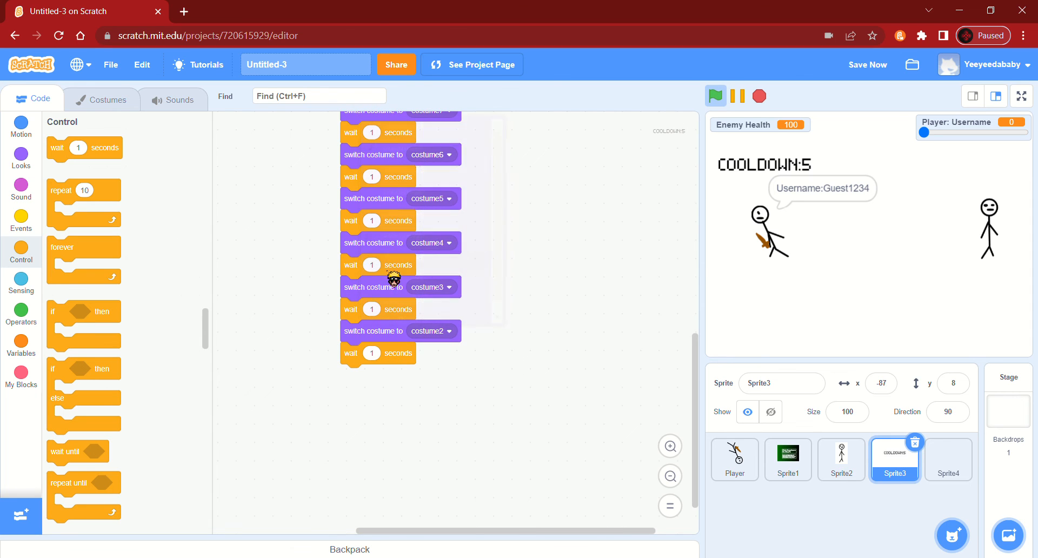
Duplicate the costume2 switch and wait pair below it and set the copy to costume1
{"action": "right_click", "coordinate": [384, 336]}
{"action": "left_click", "coordinate": [424, 340]}
{"action": "left_click", "coordinate": [398, 395]}
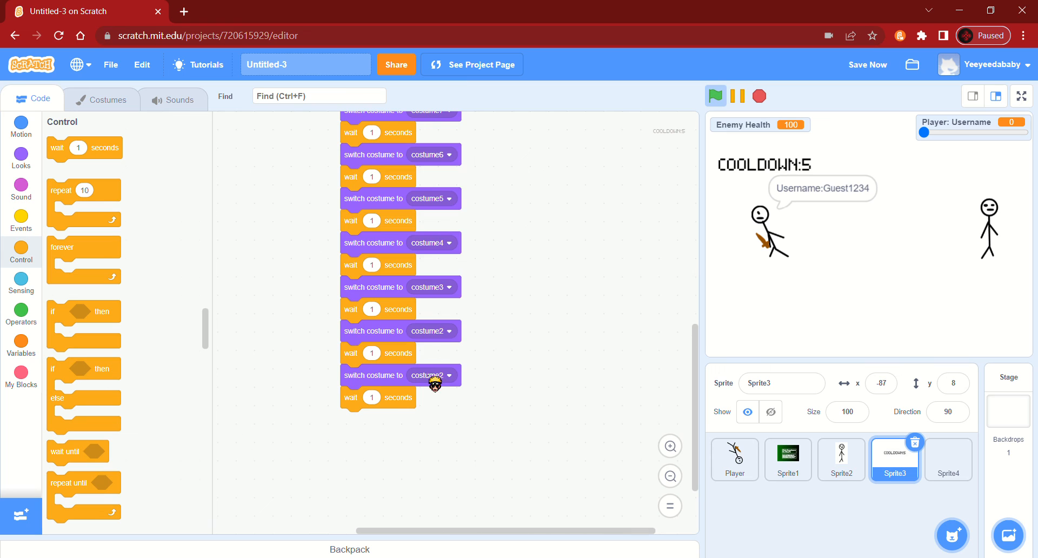
{"action": "left_click", "coordinate": [435, 376]}
{"action": "left_click", "coordinate": [465, 157]}
{"action": "right_click", "coordinate": [548, 254]}
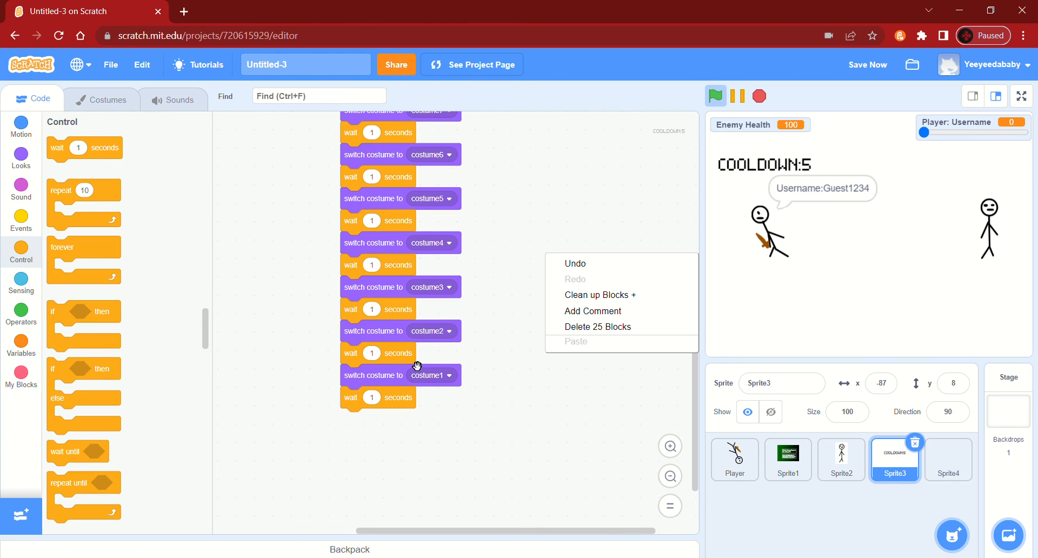
{"action": "left_click", "coordinate": [491, 432]}
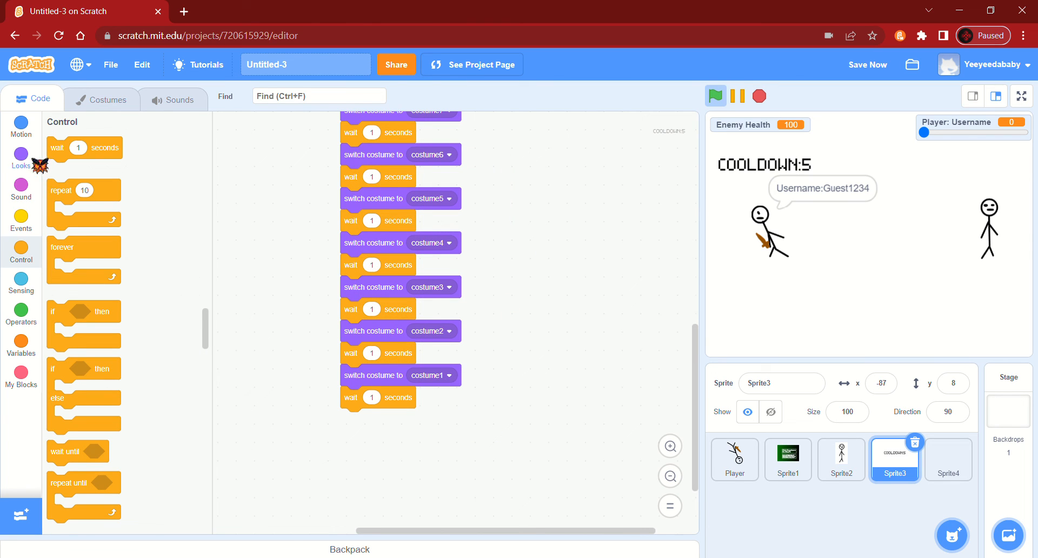
Attach a hide block to the end of the Cooldown script after the last wait
{"action": "scroll", "coordinate": [116, 325], "scroll_direction": "up", "scroll_amount": 15}
{"action": "scroll", "coordinate": [151, 400], "scroll_direction": "down", "scroll_amount": 10}
{"action": "scroll", "coordinate": [151, 352], "scroll_direction": "up", "scroll_amount": 8}
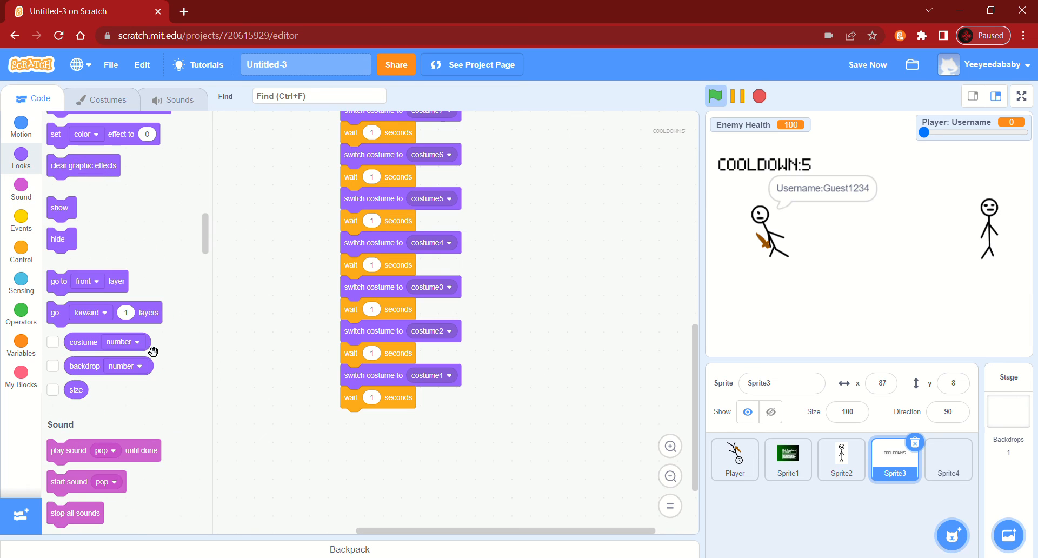
{"action": "left_click_drag", "start_coordinate": [74, 245], "coordinate": [406, 444]}
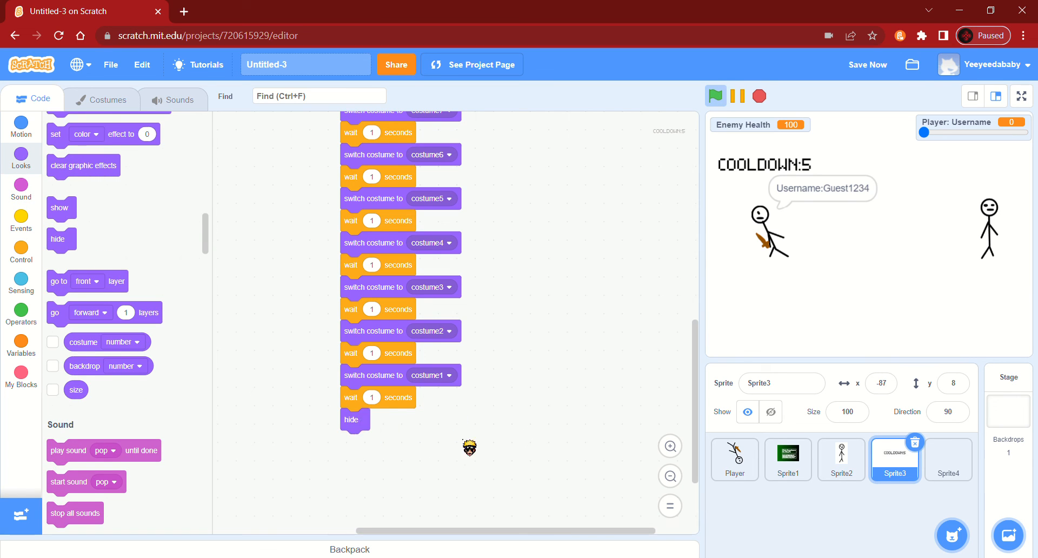
Run the game, dash with the player and move back and forth to check the cooldown countdown display
{"action": "scroll", "coordinate": [536, 476], "scroll_direction": "up", "scroll_amount": 10}
{"action": "scroll", "coordinate": [606, 411], "scroll_direction": "down", "scroll_amount": 8}
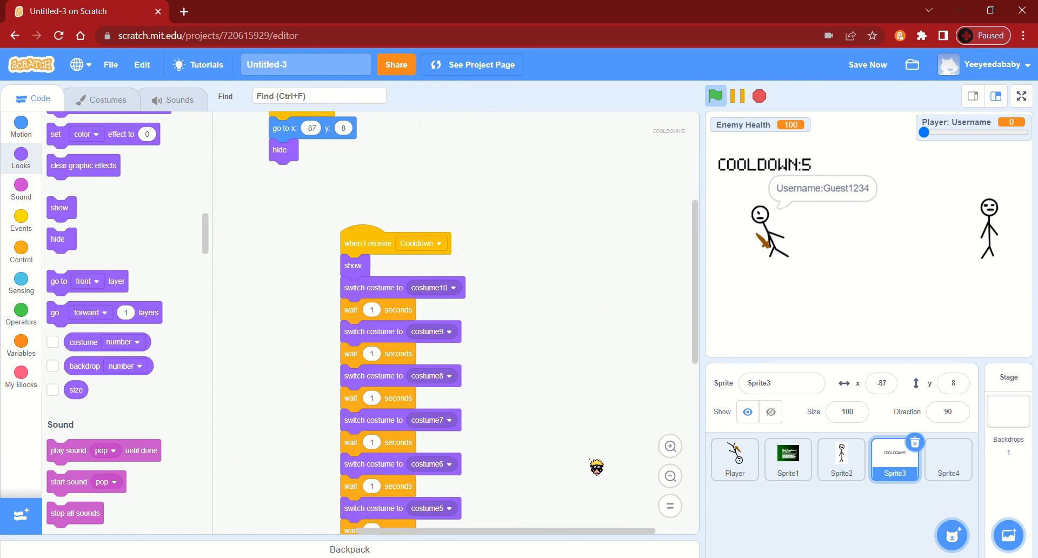
{"action": "left_click", "coordinate": [724, 98]}
{"action": "left_click", "coordinate": [827, 278]}
{"action": "key", "text": "a"}
{"action": "key", "text": "space"}
{"action": "key", "text": "d"}
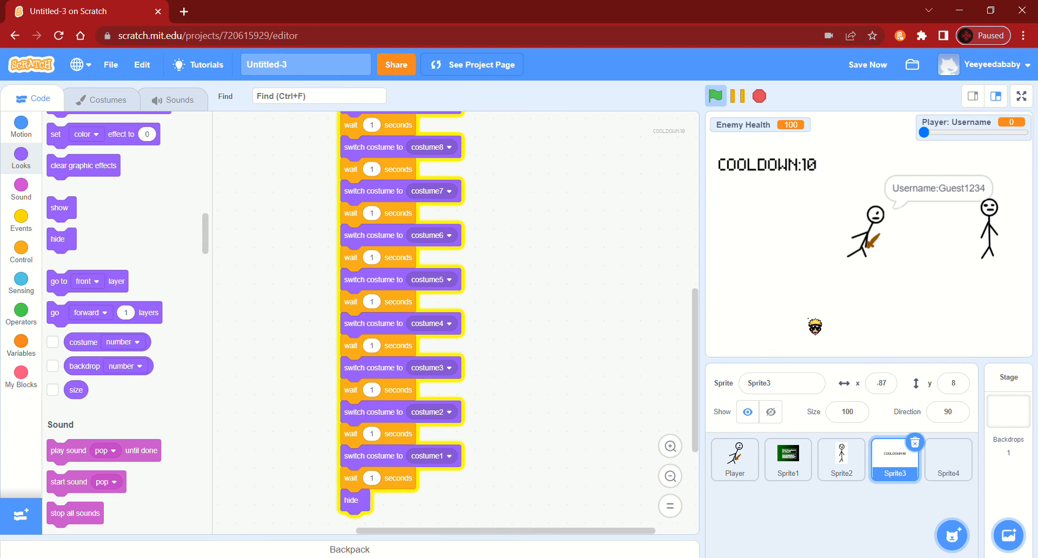
{"action": "key", "text": "a"}
{"action": "key", "text": "d"}
{"action": "scroll", "coordinate": [614, 332], "scroll_direction": "up", "scroll_amount": 8}
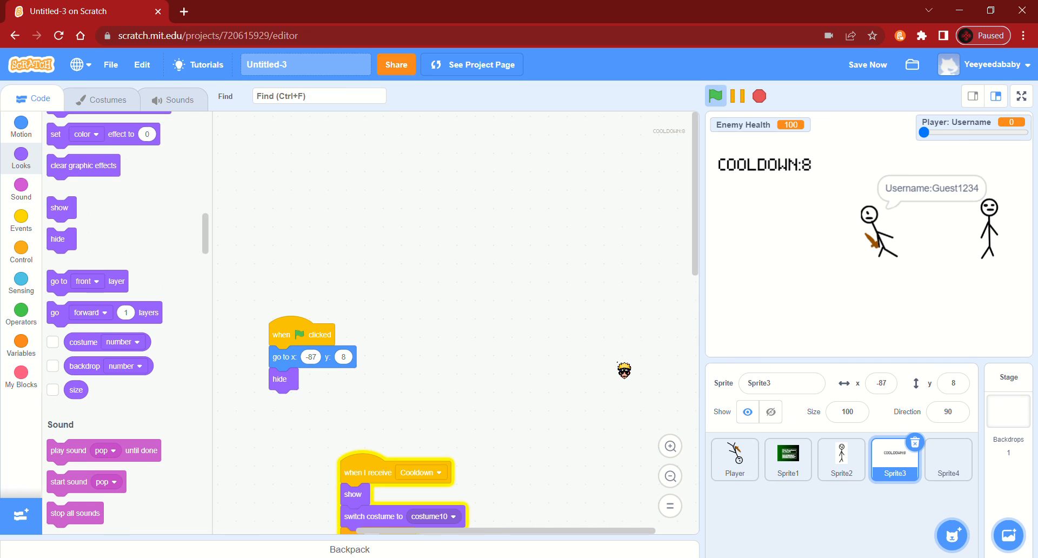
{"action": "scroll", "coordinate": [617, 362], "scroll_direction": "down", "scroll_amount": 2}
{"action": "key", "text": "a"}
{"action": "key", "text": "d"}
{"action": "key", "text": "a"}
{"action": "key", "text": "d"}
{"action": "key", "text": "a"}
{"action": "key", "text": "d"}
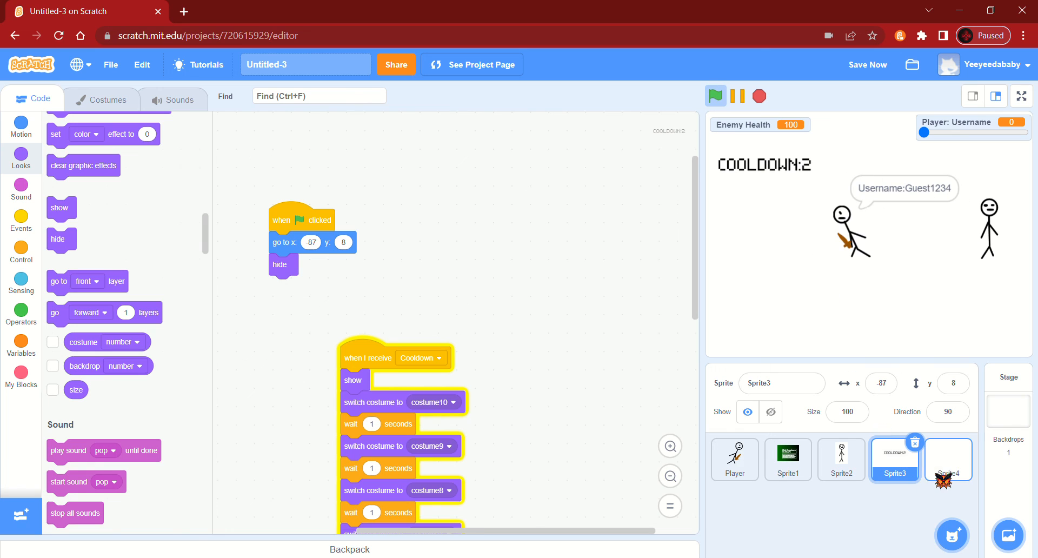
Add the text YOU WON! to Sprite4's costume, enlarge it to nearly the canvas width and centre it near the canvas's upper edge
{"action": "left_click", "coordinate": [944, 475]}
{"action": "left_click", "coordinate": [116, 103]}
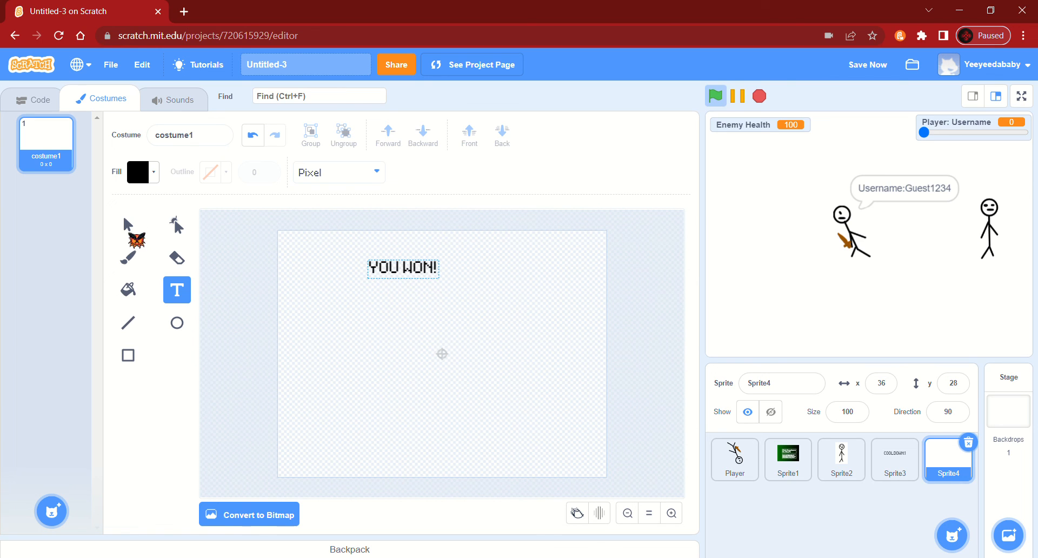
{"action": "key", "text": "Escape"}
{"action": "left_click", "coordinate": [440, 282]}
{"action": "left_click", "coordinate": [431, 268]}
{"action": "left_click_drag", "start_coordinate": [444, 284], "coordinate": [679, 402]}
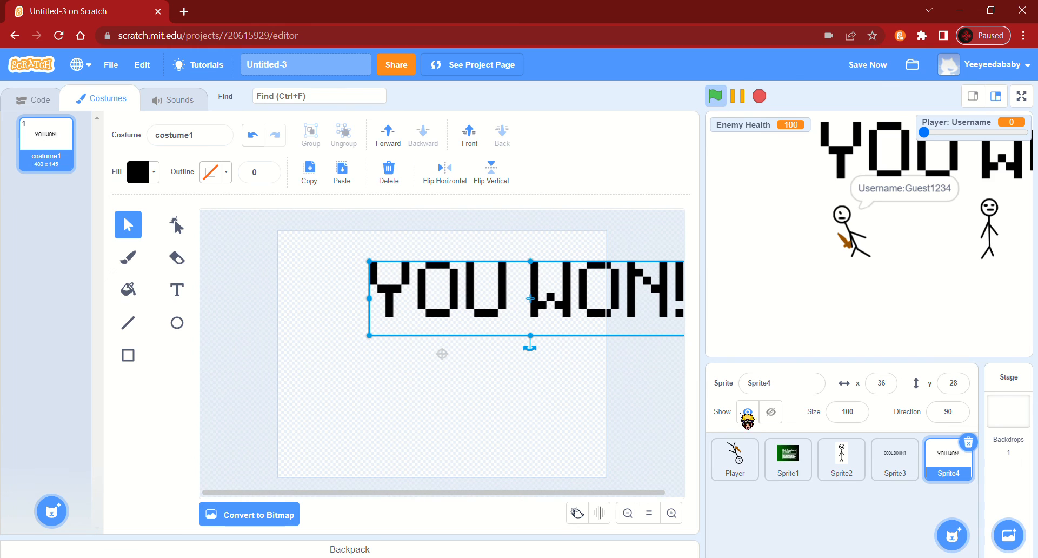
{"action": "left_click_drag", "start_coordinate": [509, 298], "coordinate": [420, 283]}
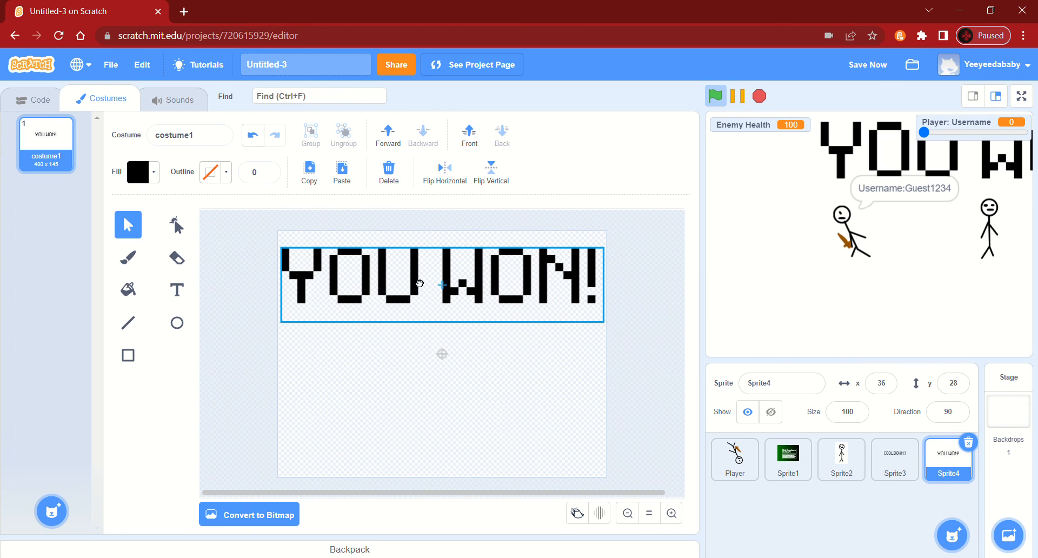
Give Sprite4 a green flag event with a hide block attached beneath it
{"action": "left_click", "coordinate": [24, 103]}
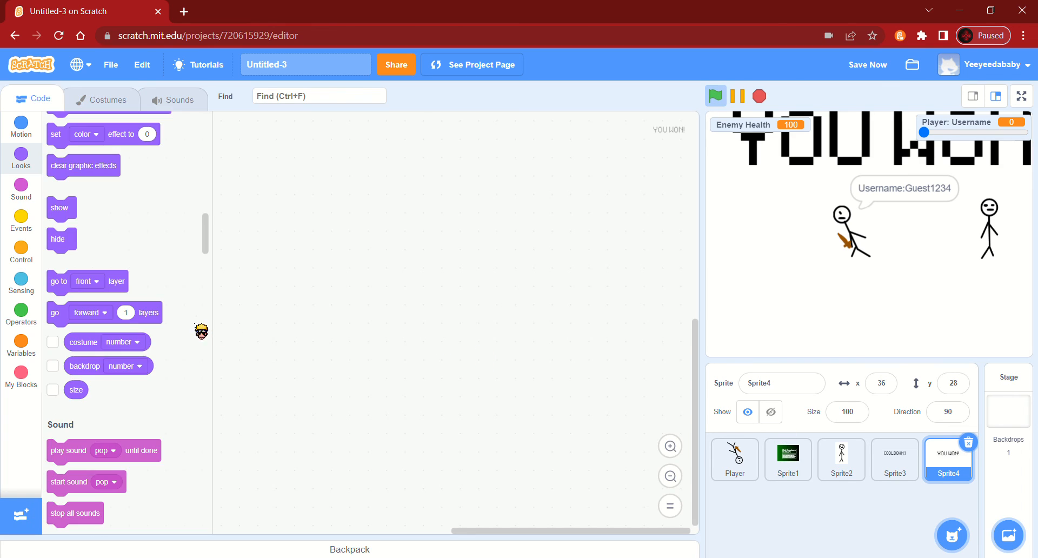
{"action": "scroll", "coordinate": [128, 273], "scroll_direction": "up", "scroll_amount": 5}
{"action": "left_click", "coordinate": [21, 221]}
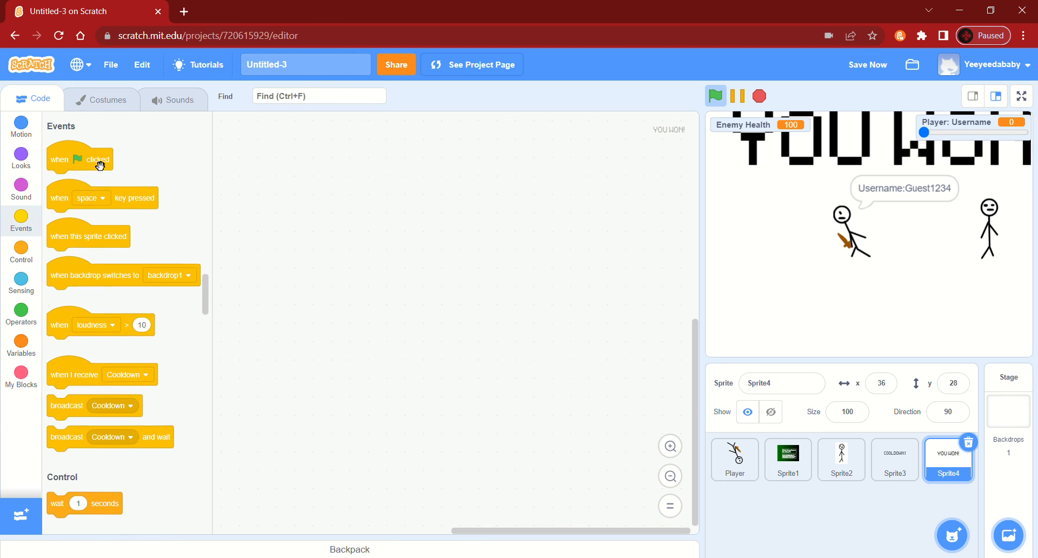
{"action": "left_click_drag", "start_coordinate": [100, 165], "coordinate": [364, 214]}
{"action": "scroll", "coordinate": [108, 303], "scroll_direction": "up", "scroll_amount": 10}
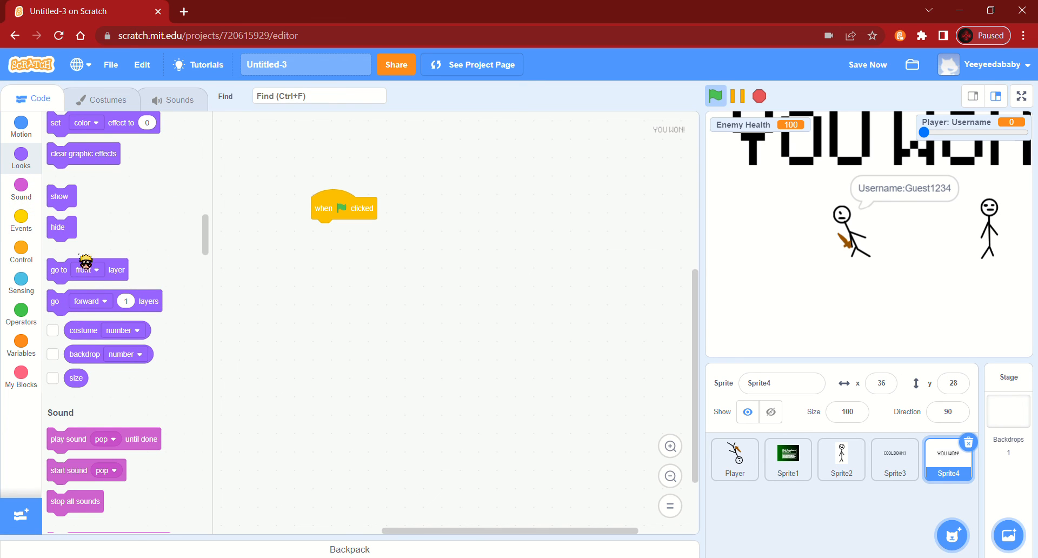
{"action": "left_click_drag", "start_coordinate": [62, 227], "coordinate": [329, 237]}
Add a receiver for the DEAD message to Sprite4 and attach a show block beneath it
{"action": "left_click", "coordinate": [21, 222]}
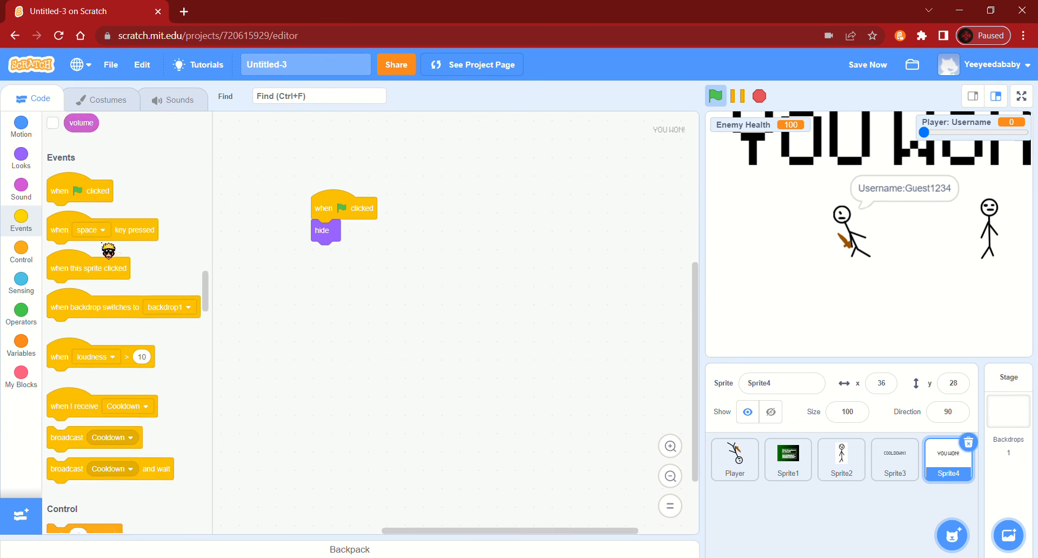
{"action": "scroll", "coordinate": [109, 249], "scroll_direction": "down", "scroll_amount": 7}
{"action": "scroll", "coordinate": [120, 292], "scroll_direction": "up", "scroll_amount": 5}
{"action": "left_click_drag", "start_coordinate": [90, 261], "coordinate": [333, 296]}
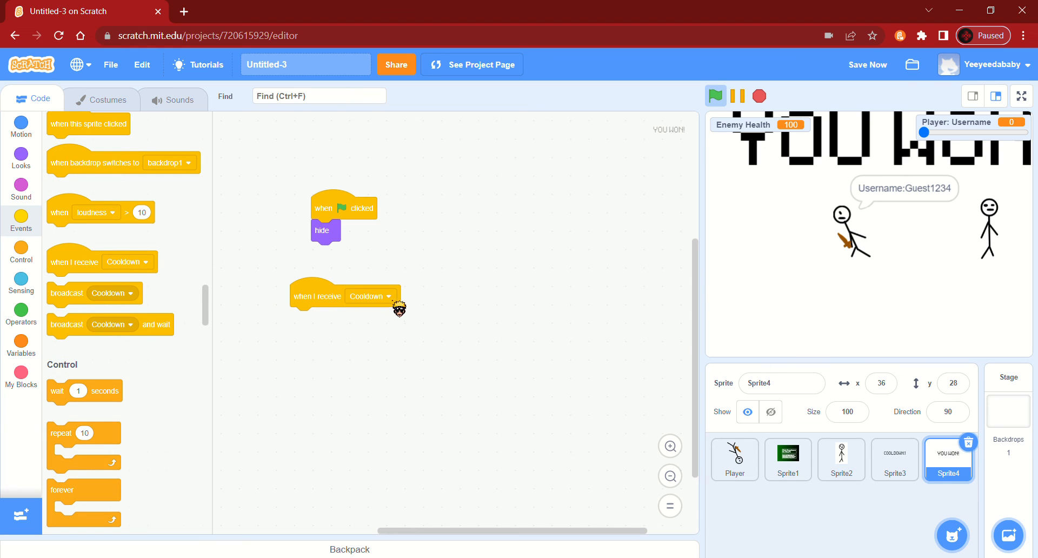
{"action": "left_click", "coordinate": [378, 296]}
{"action": "left_click", "coordinate": [378, 373]}
{"action": "left_click", "coordinate": [21, 157]}
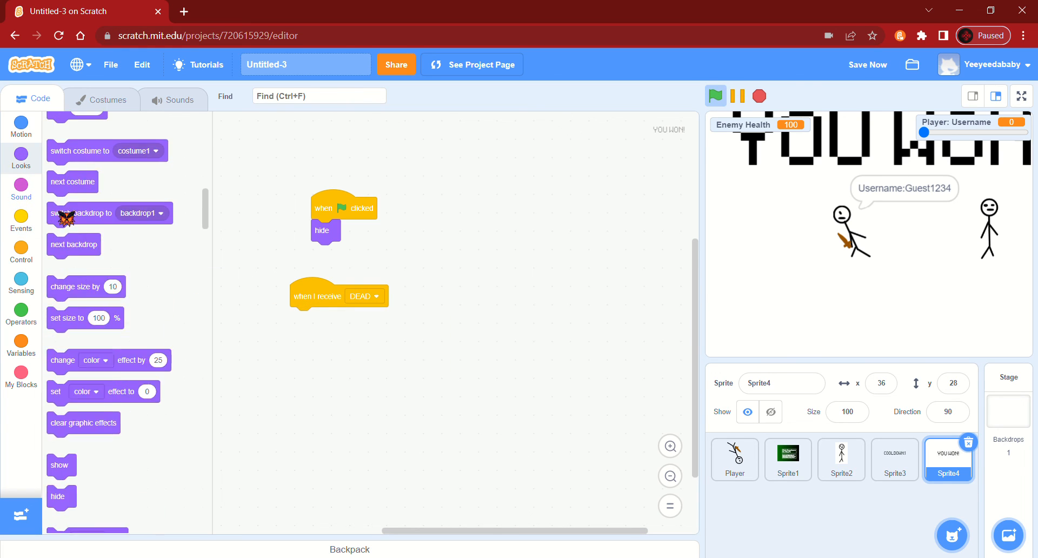
{"action": "scroll", "coordinate": [133, 344], "scroll_direction": "down", "scroll_amount": 5}
{"action": "left_click_drag", "start_coordinate": [68, 234], "coordinate": [330, 341]}
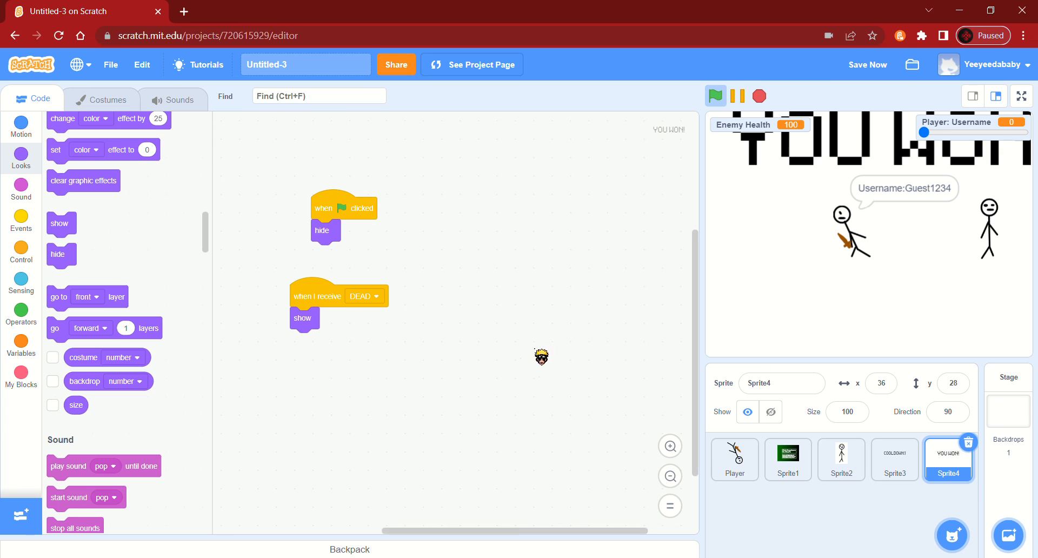
Run the game and attack the enemy with the player to test the win text
{"action": "left_click", "coordinate": [716, 96]}
{"action": "left_click", "coordinate": [850, 252]}
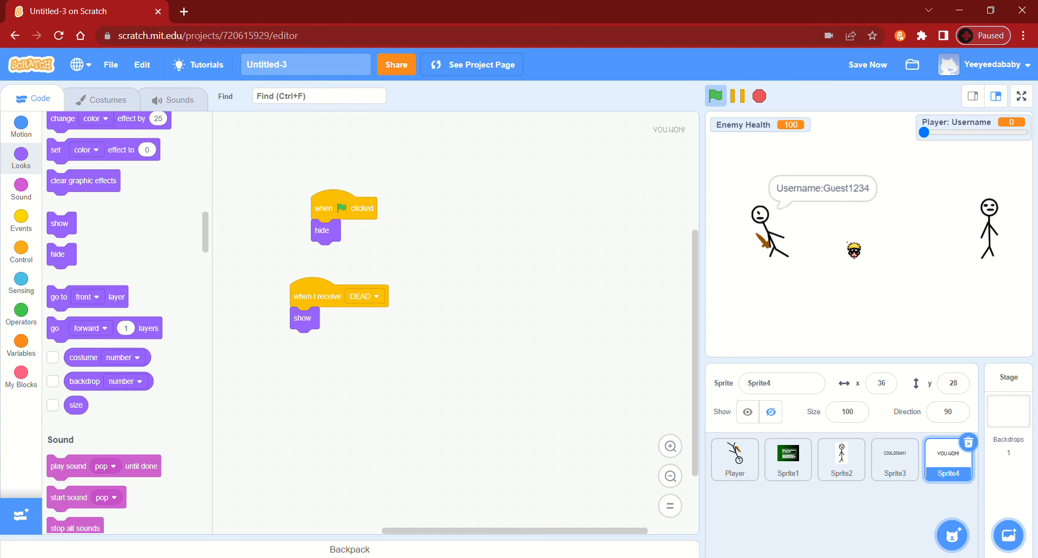
{"action": "key", "text": "d"}
{"action": "key", "text": "a"}
{"action": "key", "text": "d"}
{"action": "key", "text": "a"}
{"action": "key", "text": "d"}
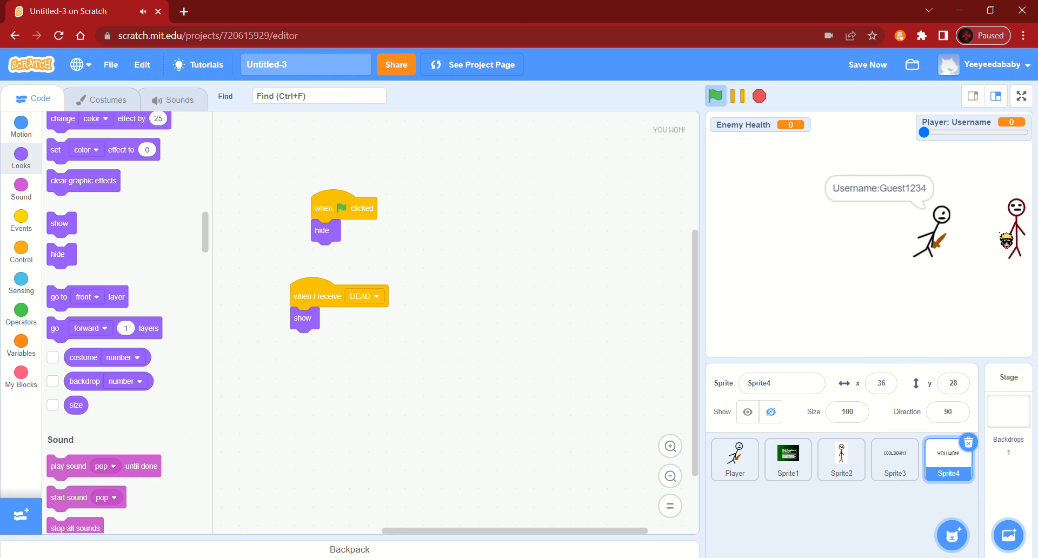
Move the YOU WON! text on the stage to x 3, y 0 and set the Player: Username slider to 1
{"action": "key", "text": "a"}
{"action": "key", "text": "d"}
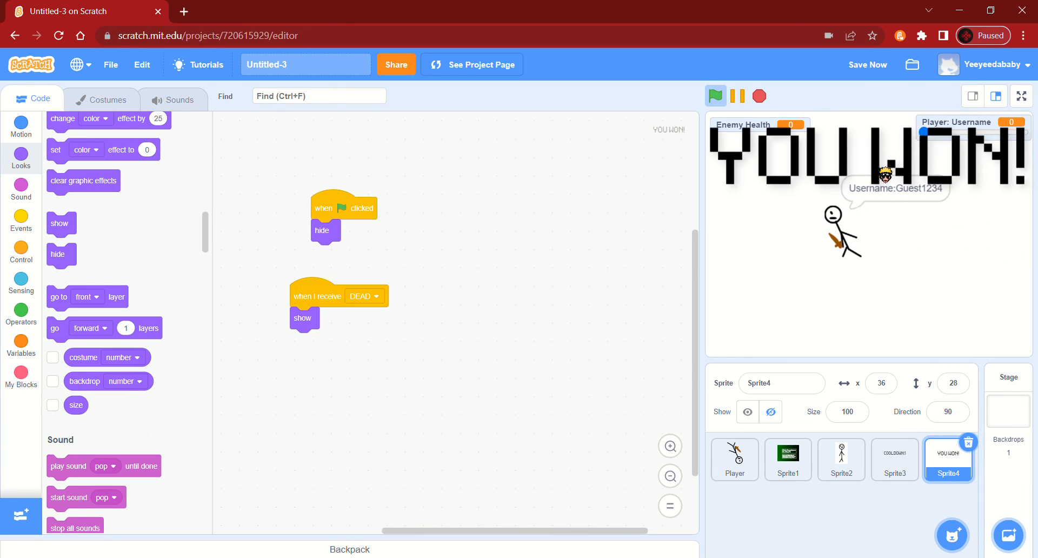
{"action": "key", "text": "a"}
{"action": "mouse_move", "coordinate": [926, 132]}
{"action": "left_mouse_down"}
{"action": "mouse_move", "coordinate": [988, 135]}
{"action": "mouse_move", "coordinate": [941, 134]}
{"action": "left_mouse_up"}
Dash and move the player with the changed username while the win text is displayed
{"action": "key", "text": "d"}
{"action": "key", "text": "a"}
{"action": "key", "text": "space"}
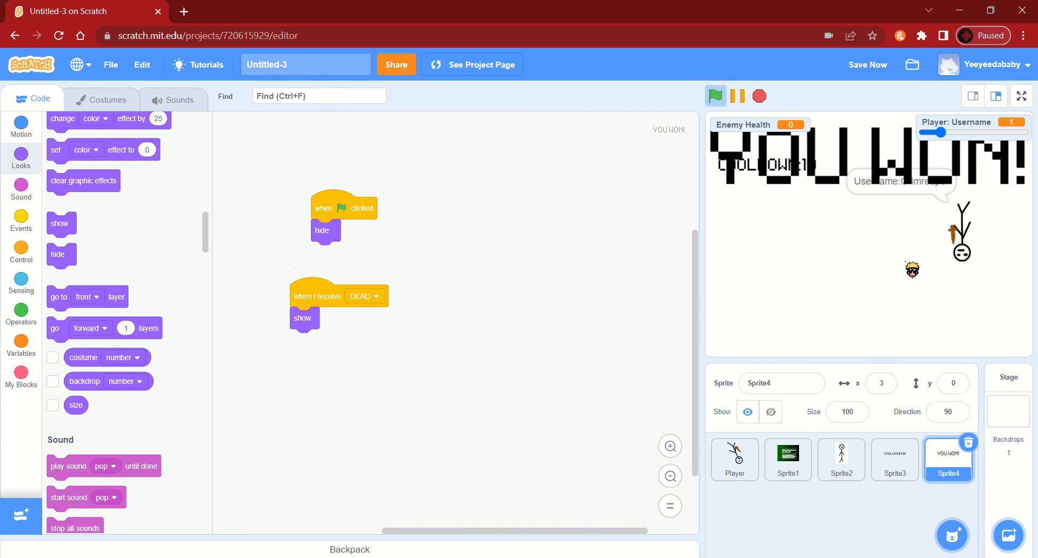
{"action": "key", "text": "d"}
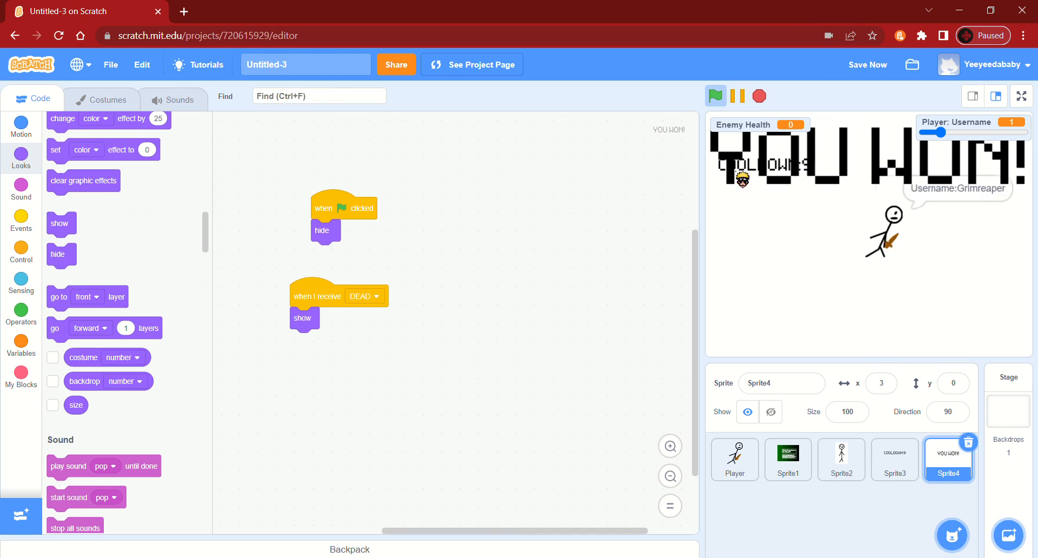
{"action": "key", "text": "a"}
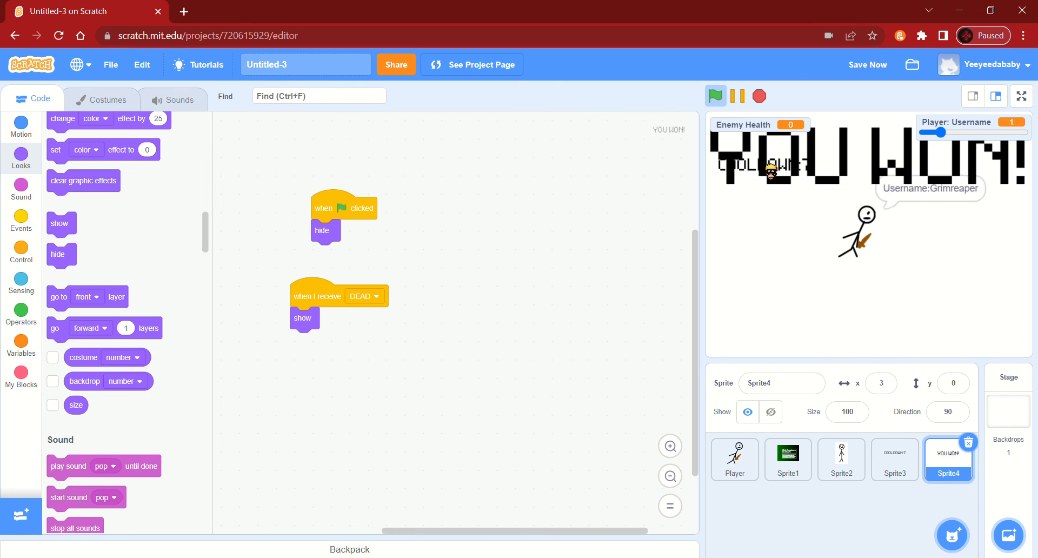
Restart the game and move the player back and forth to test the hidden win text and the dash cooldown
{"action": "left_click", "coordinate": [718, 99]}
{"action": "key", "text": "d"}
{"action": "key", "text": "a"}
{"action": "key", "text": "d"}
{"action": "key", "text": "a"}
{"action": "key", "text": "d"}
{"action": "key", "text": "a"}
{"action": "key", "text": "d"}
{"action": "key", "text": "d"}
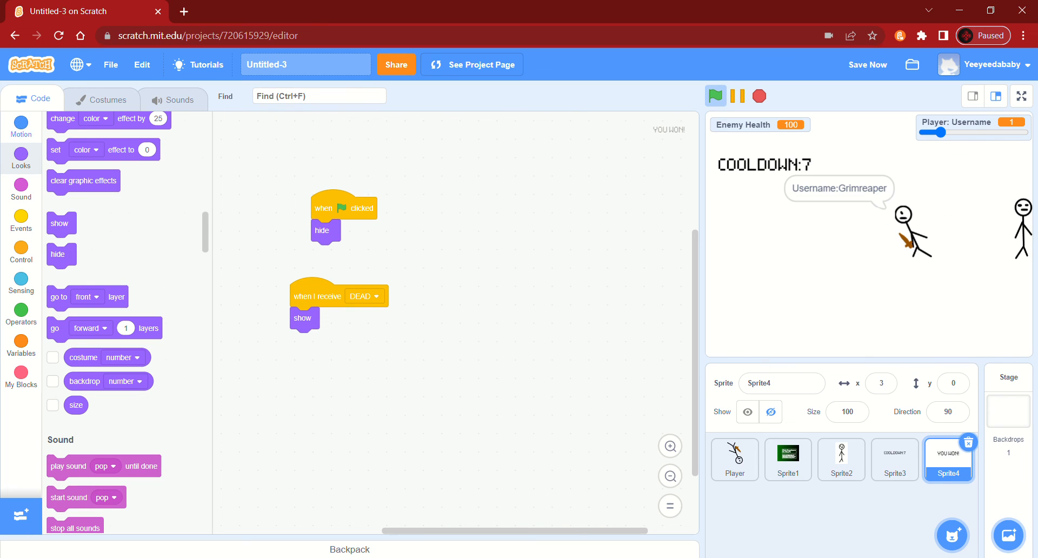